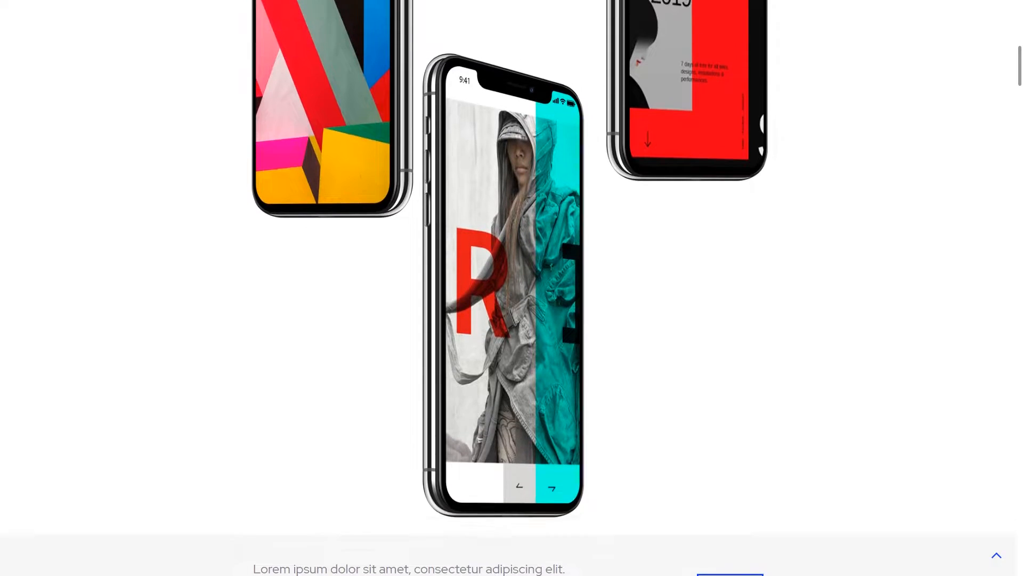
- Look through the preview images of the Apple Devices Mockups Bundle, then browse the banner and Featured Products on the TemplateMonster homepage
{"action": "scroll", "coordinate": [512, 288], "scroll_direction": "up", "scroll_amount": 5}
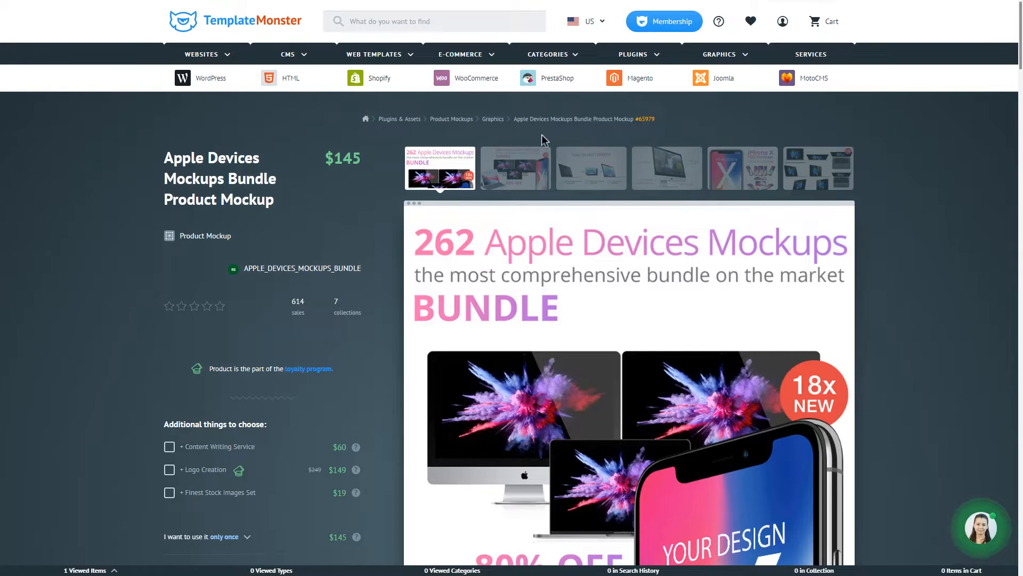
{"action": "left_click", "coordinate": [516, 168]}
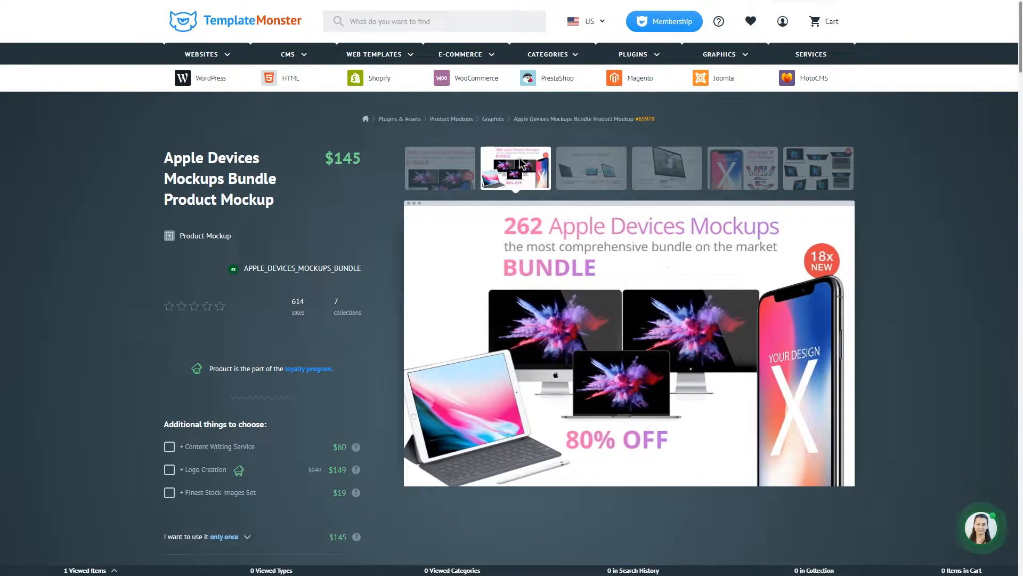
{"action": "left_click", "coordinate": [589, 176]}
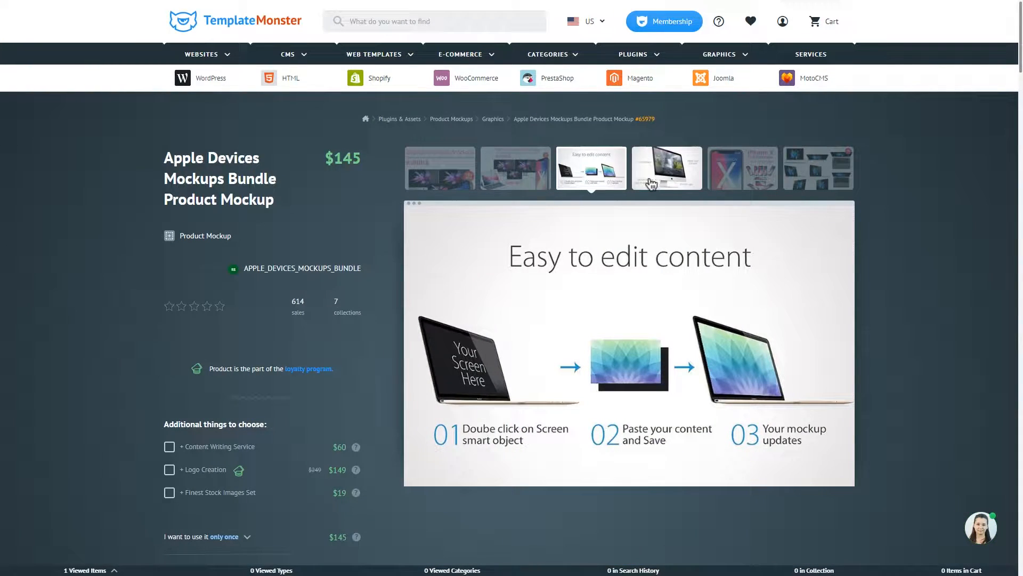
{"action": "left_click", "coordinate": [651, 184]}
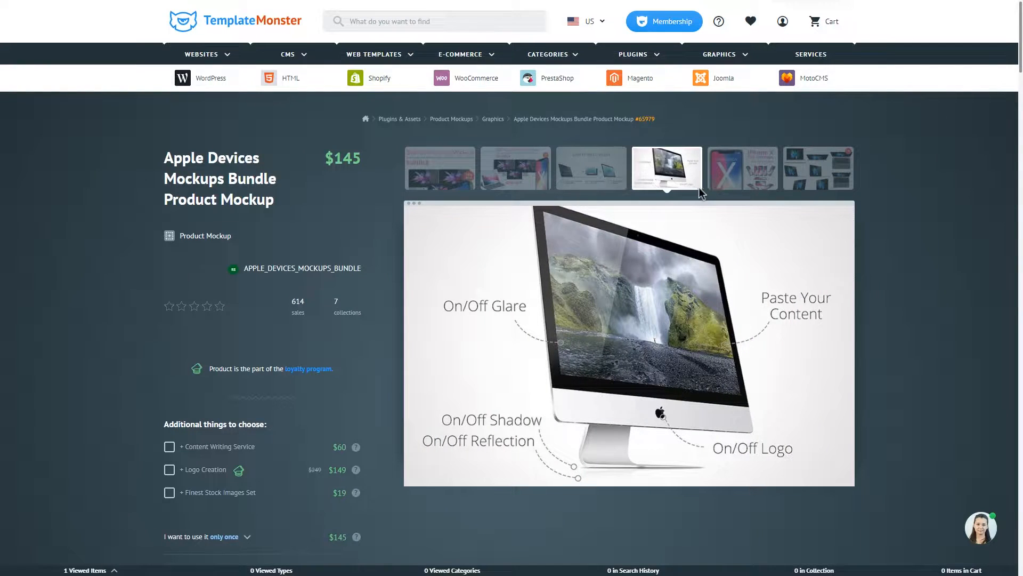
{"action": "left_click", "coordinate": [750, 184]}
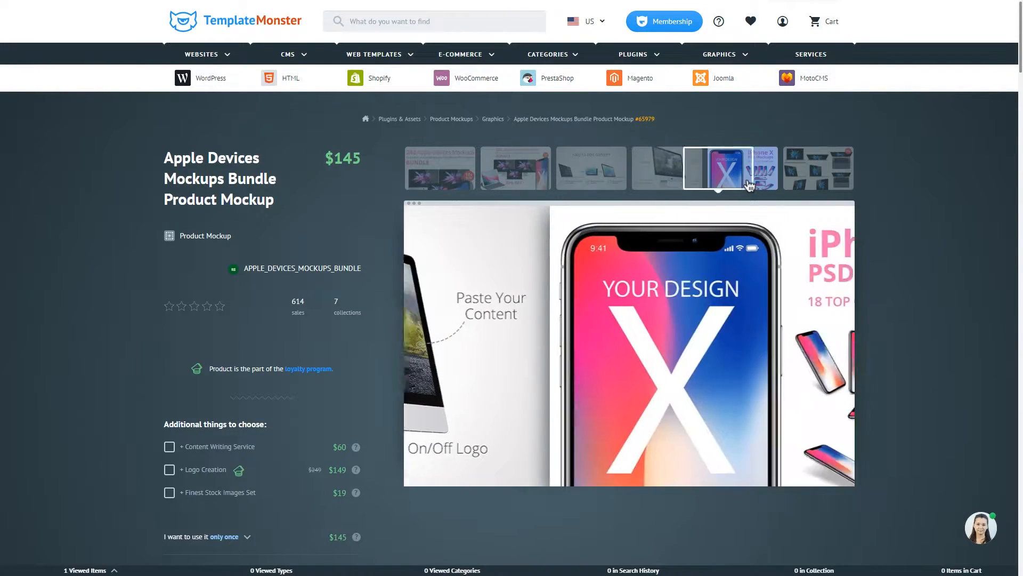
{"action": "left_click", "coordinate": [788, 179]}
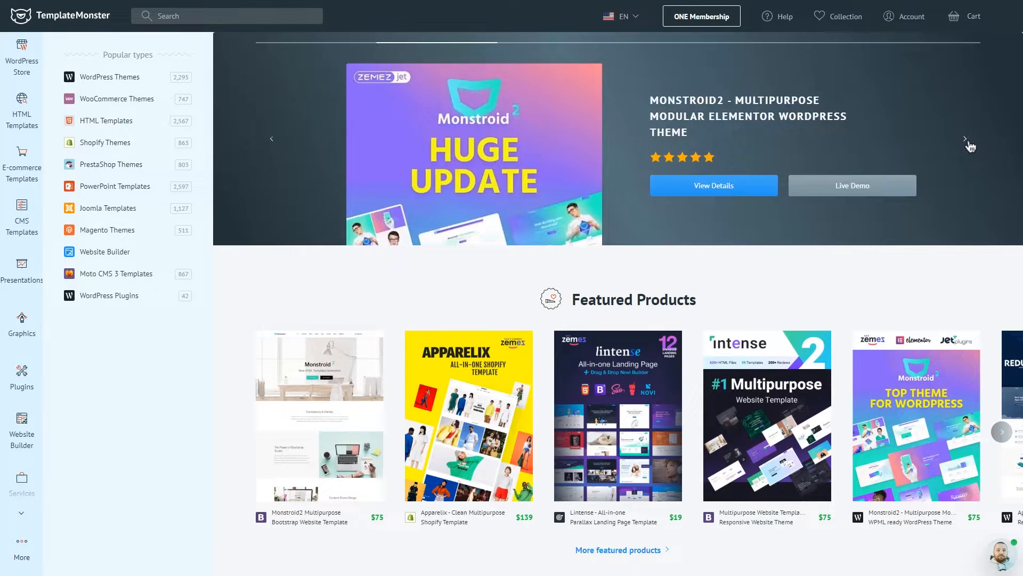
{"action": "left_click", "coordinate": [966, 140]}
{"action": "scroll", "coordinate": [992, 293], "scroll_direction": "down", "scroll_amount": 5}
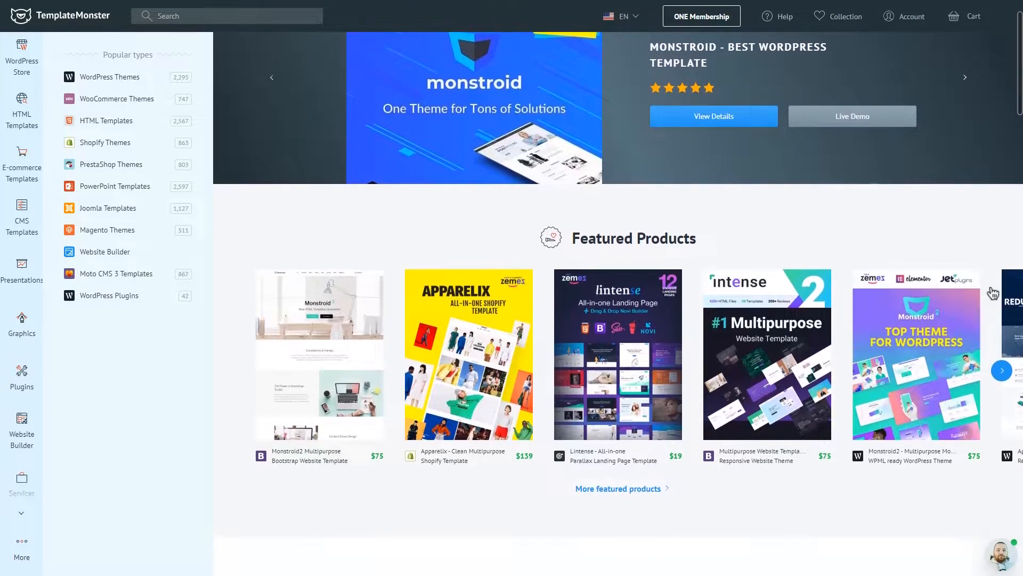
{"action": "scroll", "coordinate": [993, 293], "scroll_direction": "down", "scroll_amount": 2}
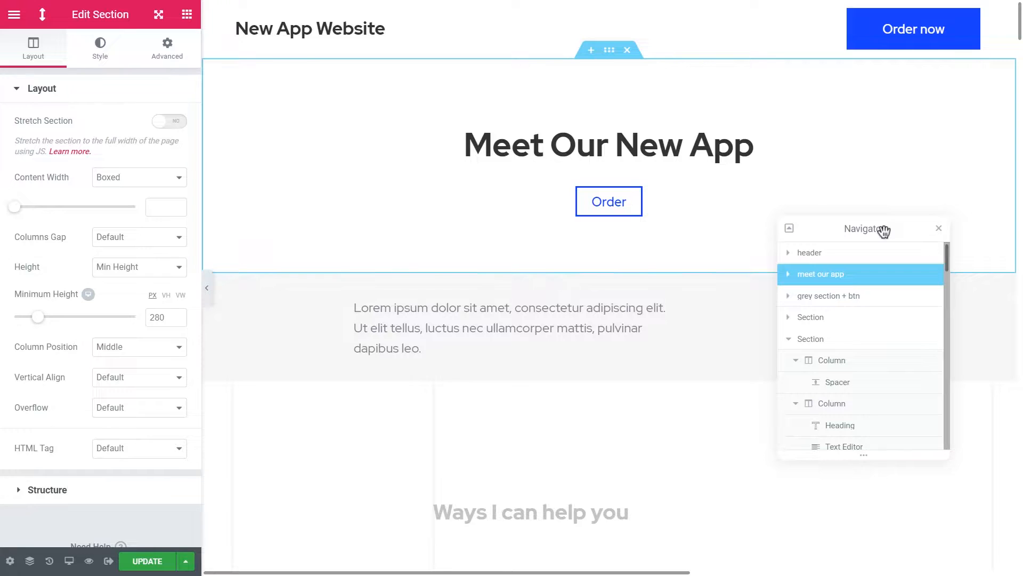
- Collapse the expanded unnamed sections in the Navigator and select the "grey section + btn" section
{"action": "mouse_move", "coordinate": [880, 232]}
{"action": "left_mouse_down"}
{"action": "mouse_move", "coordinate": [815, 203]}
{"action": "mouse_move", "coordinate": [824, 192]}
{"action": "mouse_move", "coordinate": [805, 176]}
{"action": "mouse_move", "coordinate": [839, 182]}
{"action": "mouse_move", "coordinate": [838, 224]}
{"action": "mouse_move", "coordinate": [824, 222]}
{"action": "mouse_move", "coordinate": [874, 231]}
{"action": "left_mouse_up"}
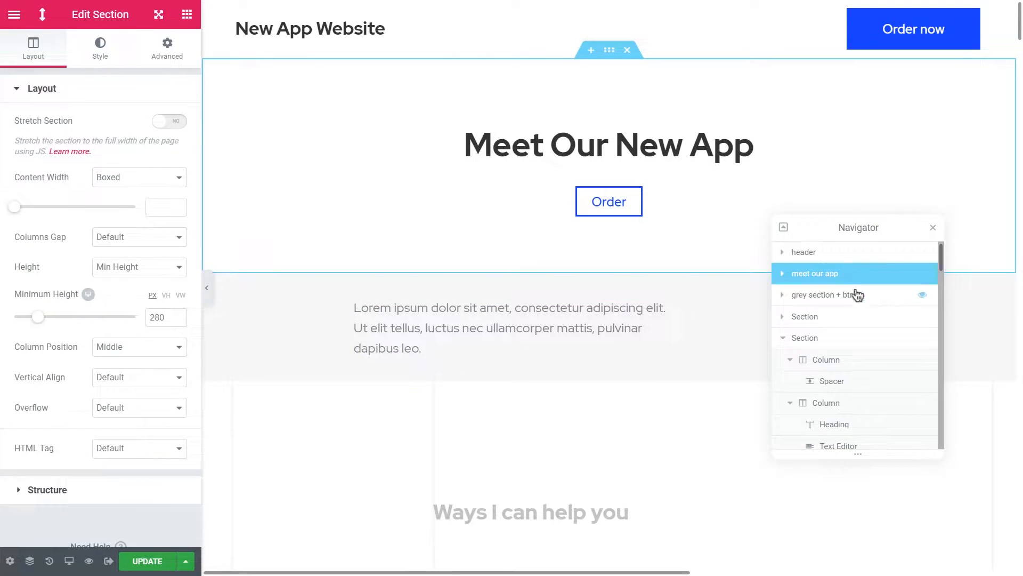
{"action": "scroll", "coordinate": [852, 297], "scroll_direction": "down", "scroll_amount": 5}
{"action": "scroll", "coordinate": [838, 334], "scroll_direction": "up", "scroll_amount": 5}
{"action": "left_click", "coordinate": [783, 364]}
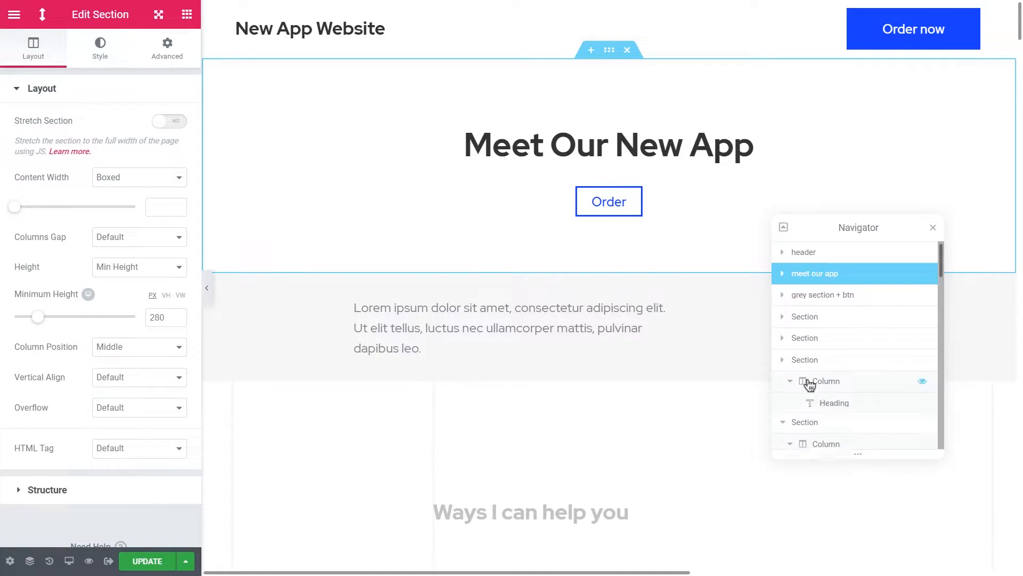
{"action": "left_click", "coordinate": [783, 383]}
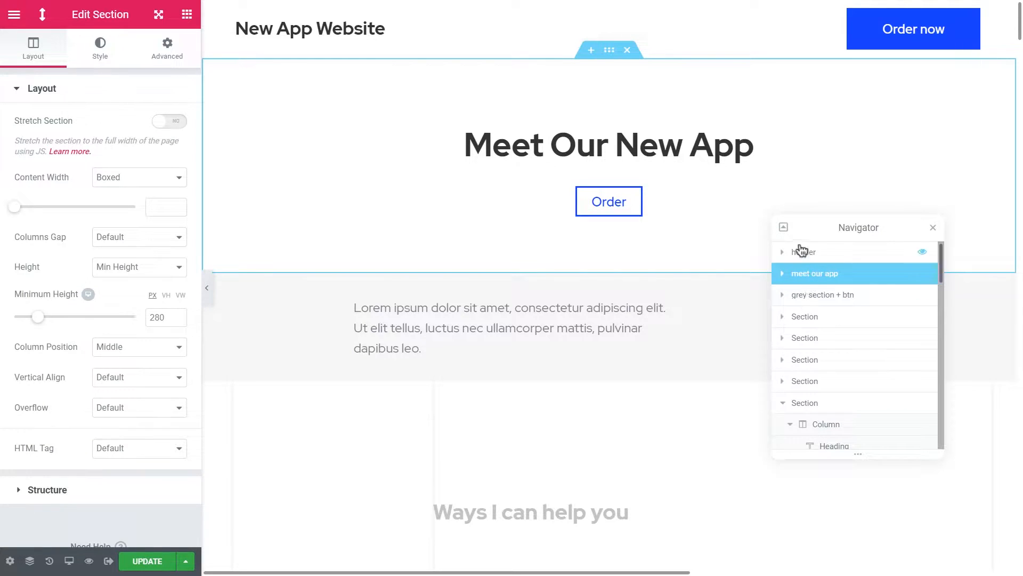
{"action": "left_click", "coordinate": [815, 294]}
{"action": "mouse_move", "coordinate": [881, 228]}
{"action": "left_mouse_down"}
{"action": "mouse_move", "coordinate": [874, 240]}
{"action": "mouse_move", "coordinate": [865, 233]}
{"action": "left_mouse_up"}
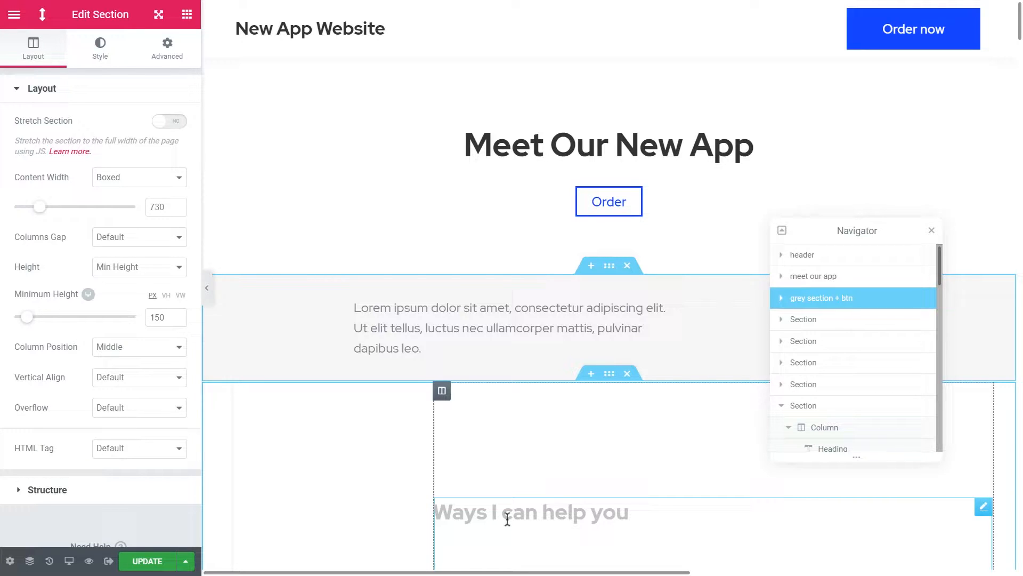
- Dock the Navigator beside the page and undock it to float over the canvas again
{"action": "right_click", "coordinate": [428, 221]}
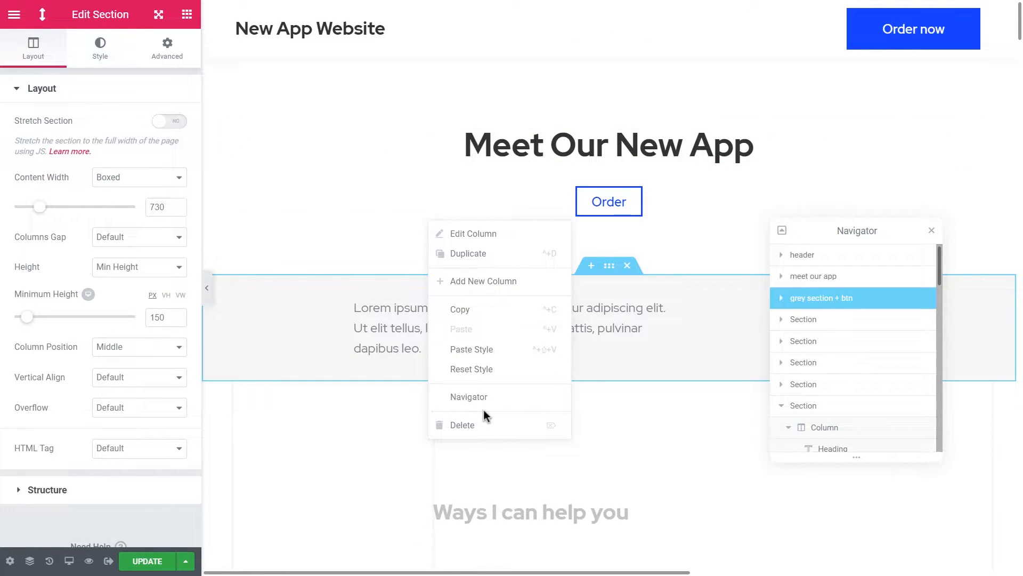
{"action": "left_click_drag", "start_coordinate": [856, 231], "coordinate": [970, 267]}
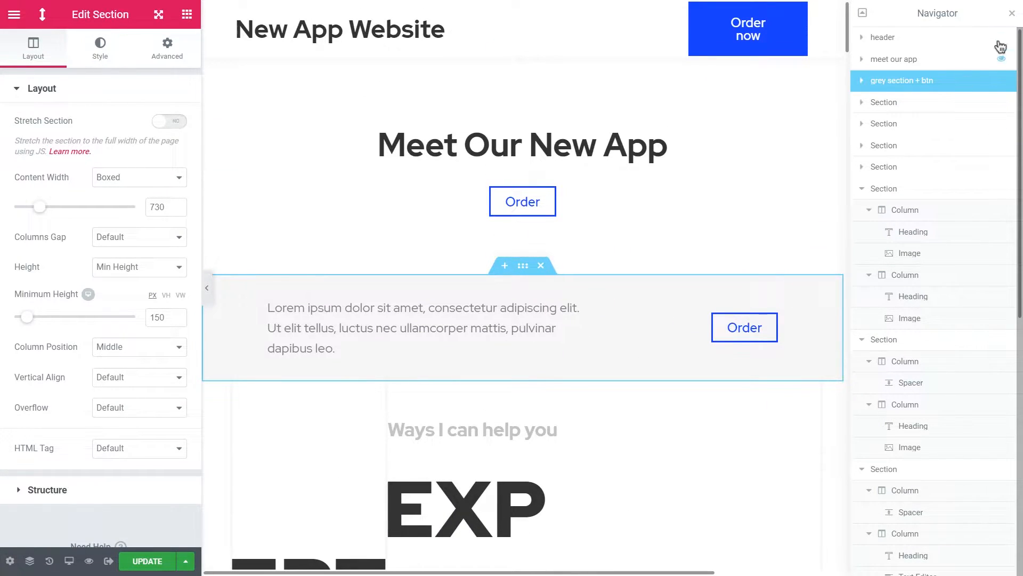
{"action": "left_click_drag", "start_coordinate": [879, 12], "coordinate": [924, 158]}
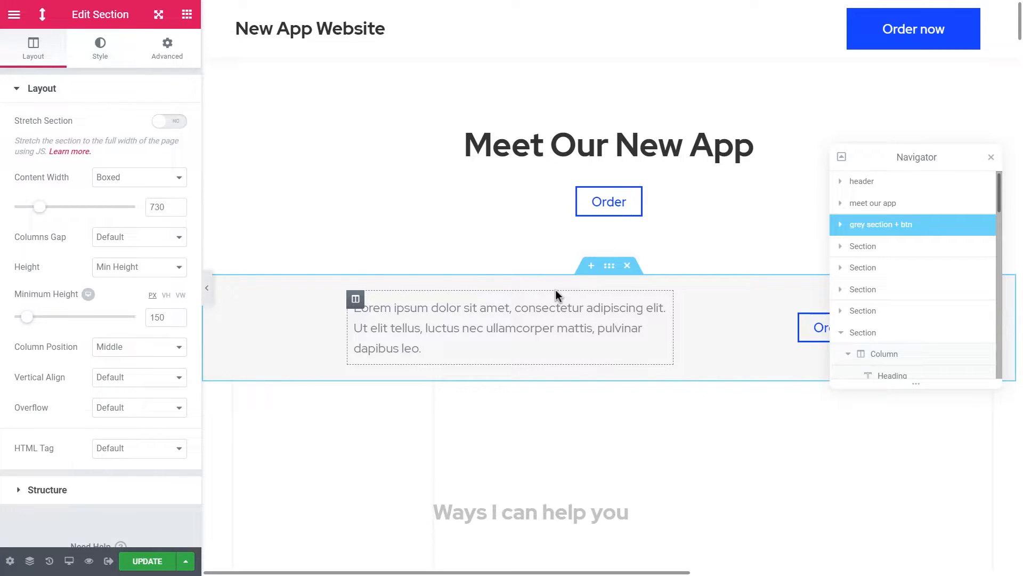
- Insert a new section with two equal columns directly above the grey text and button section
{"action": "left_click", "coordinate": [590, 266]}
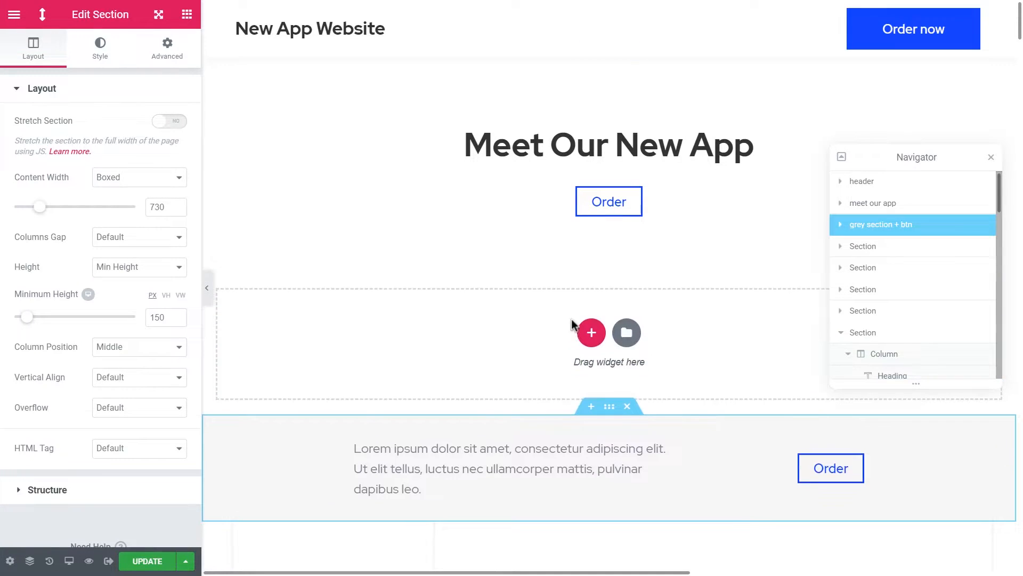
{"action": "scroll", "coordinate": [525, 314], "scroll_direction": "down", "scroll_amount": 2}
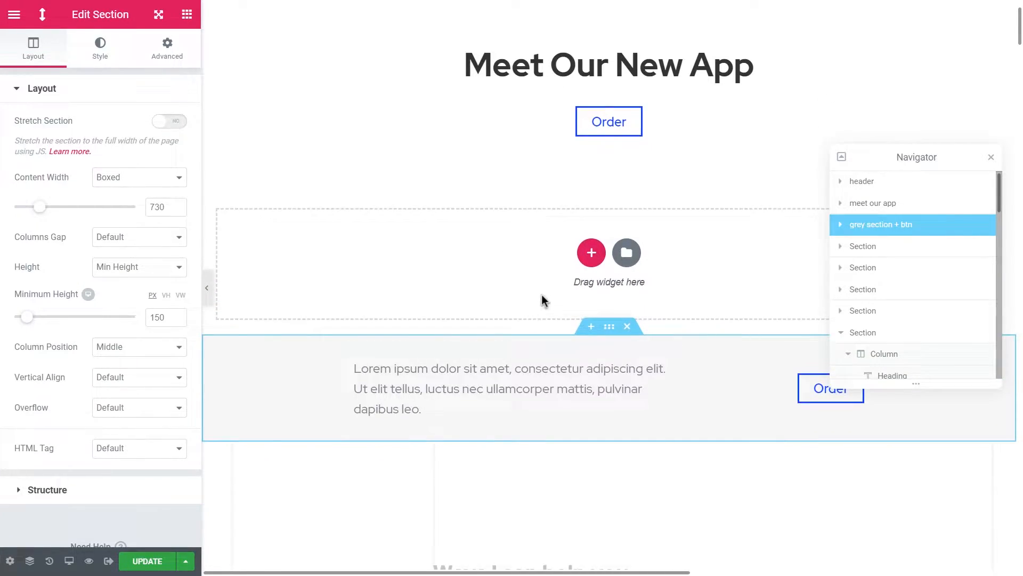
{"action": "left_click", "coordinate": [592, 252]}
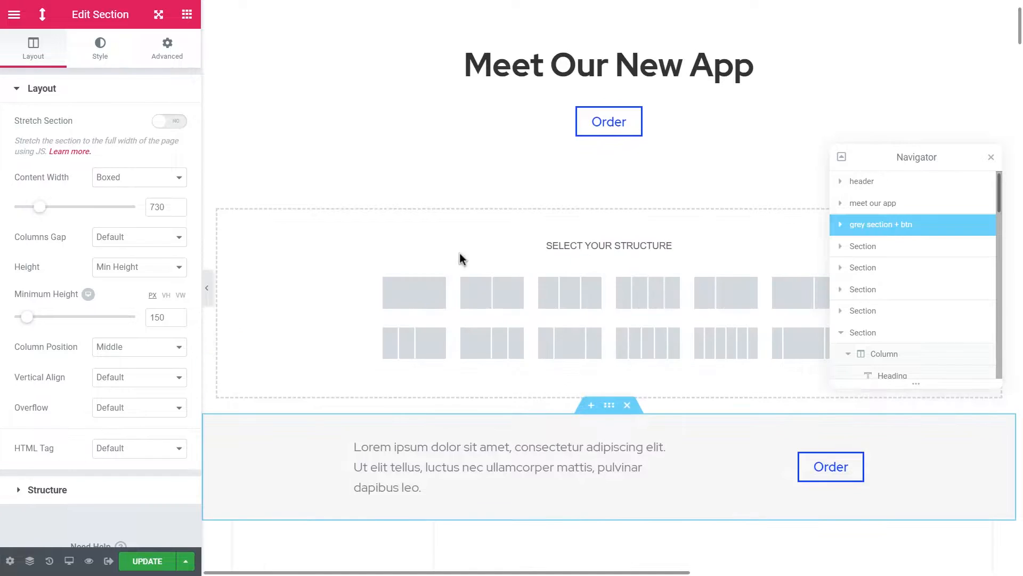
{"action": "left_click", "coordinate": [493, 301]}
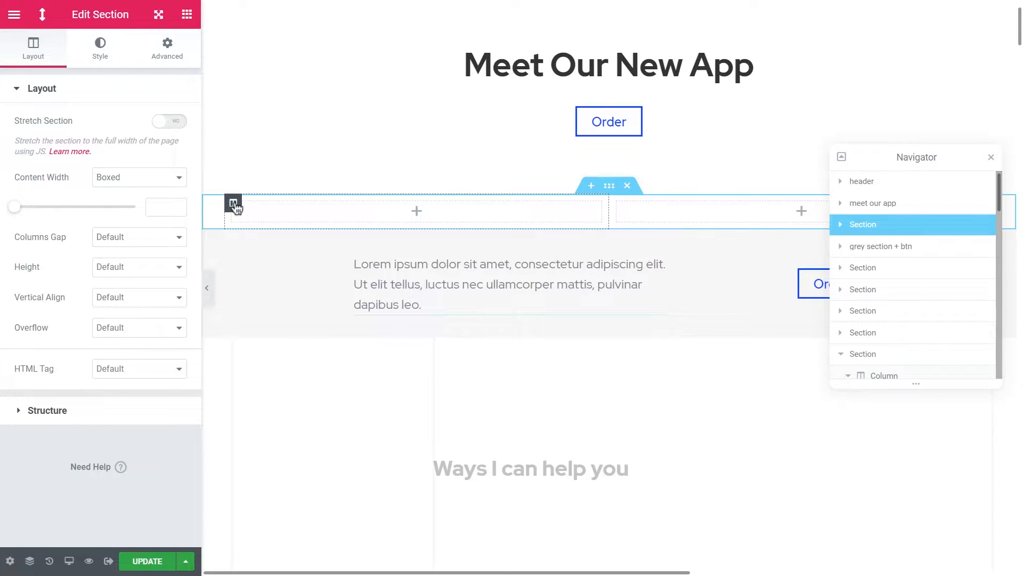
- Rename the new two-column section in the Navigator to "two phones"
{"action": "left_click", "coordinate": [187, 15]}
{"action": "left_click", "coordinate": [864, 225]}
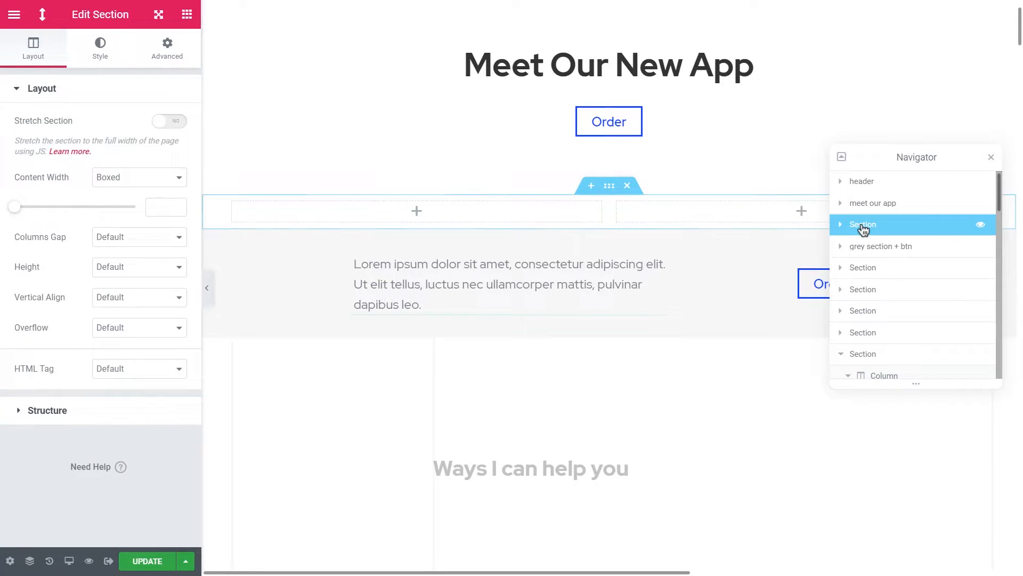
{"action": "double_click", "coordinate": [863, 225]}
{"action": "type", "text": "two phones"}
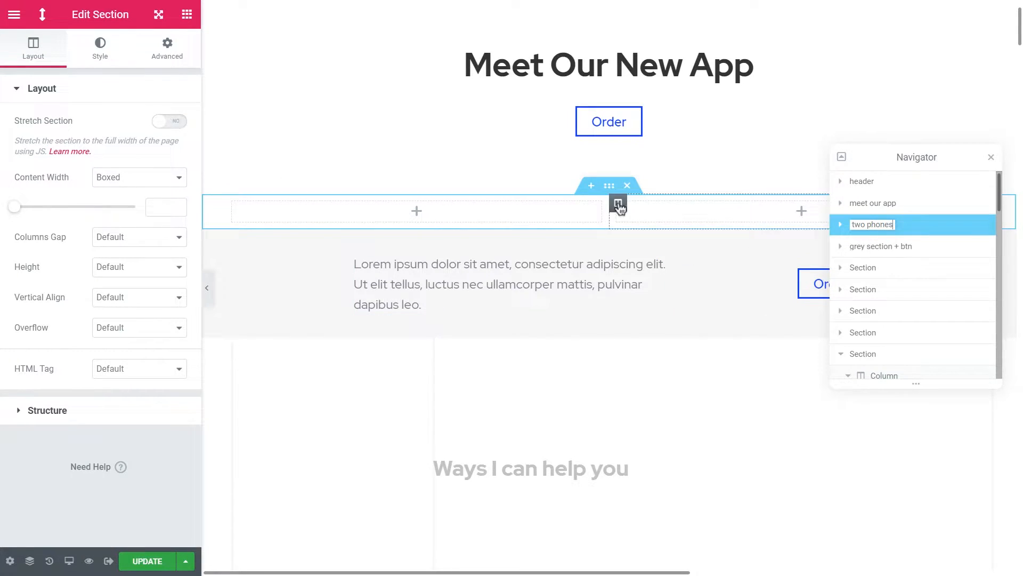
- Add an Image widget to the first column of the two phones section and insert phone-middle-app-1.png from the media library
{"action": "left_click", "coordinate": [186, 16]}
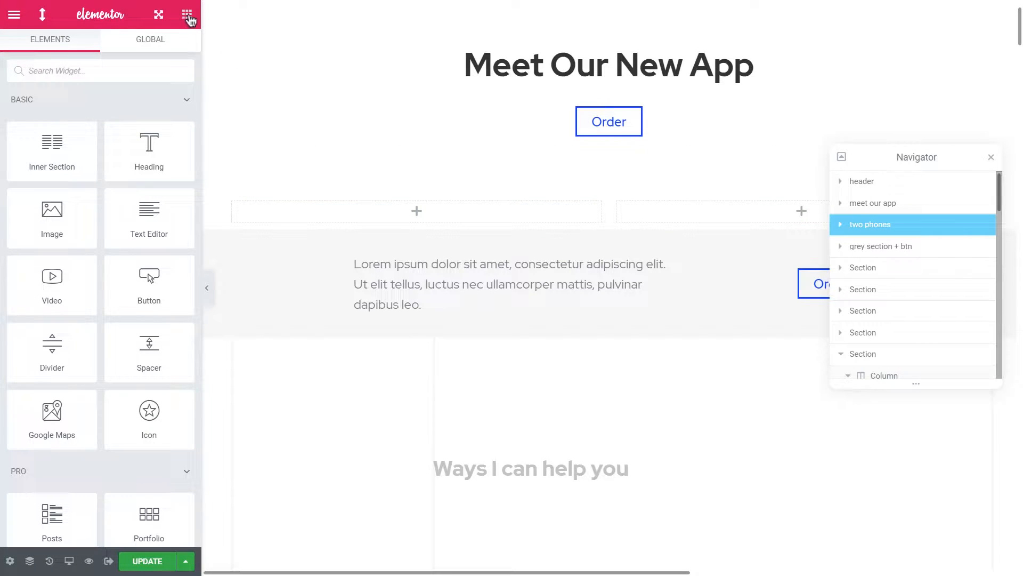
{"action": "left_click_drag", "start_coordinate": [51, 227], "coordinate": [405, 213]}
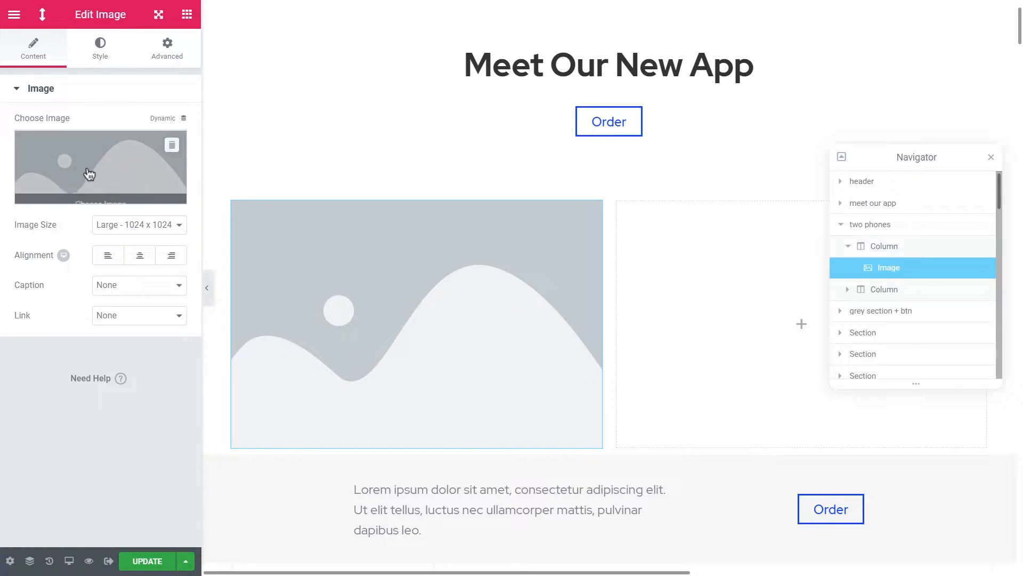
{"action": "left_click", "coordinate": [121, 168]}
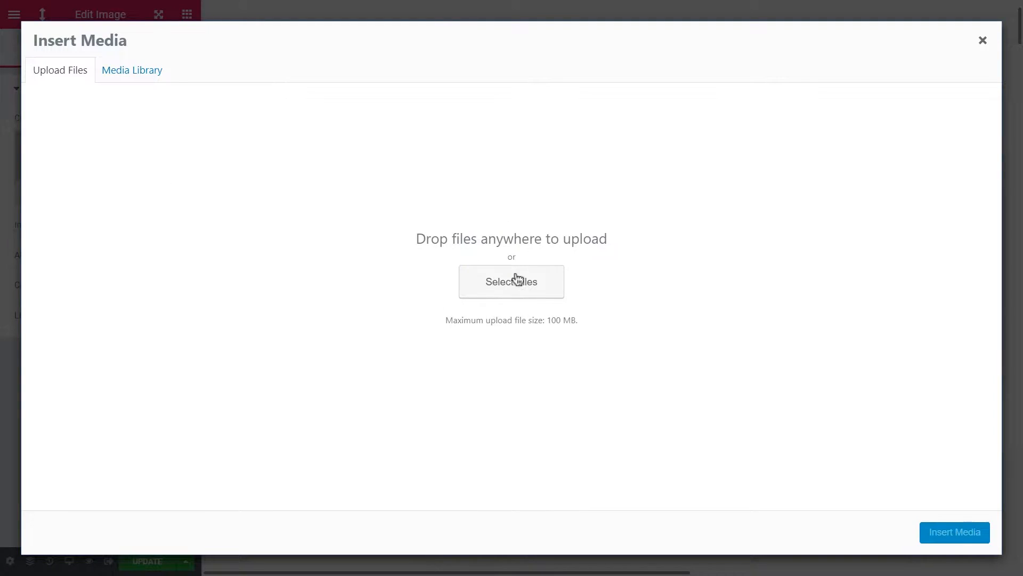
{"action": "left_click", "coordinate": [145, 71]}
{"action": "left_click", "coordinate": [291, 187]}
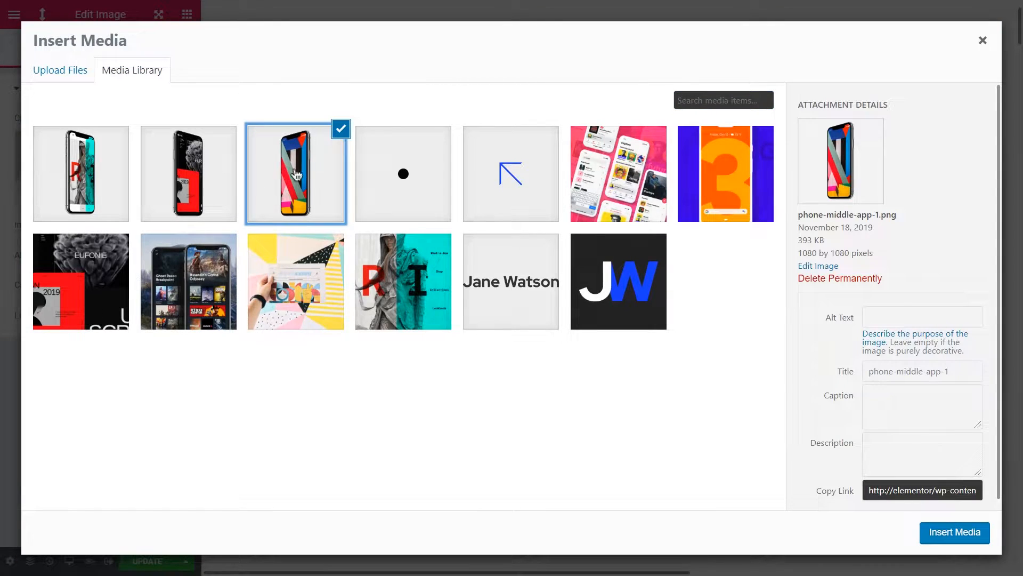
{"action": "left_click", "coordinate": [939, 532]}
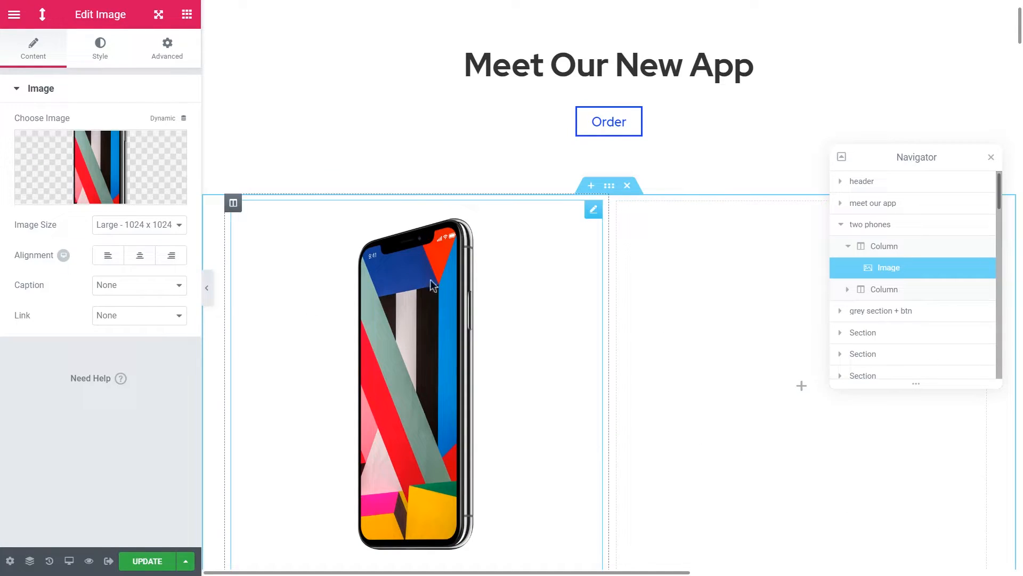
- Review the placed phone image and the image size options available for it
{"action": "scroll", "coordinate": [453, 325], "scroll_direction": "down", "scroll_amount": 1}
{"action": "scroll", "coordinate": [485, 346], "scroll_direction": "up", "scroll_amount": 1}
{"action": "scroll", "coordinate": [480, 331], "scroll_direction": "down", "scroll_amount": 1}
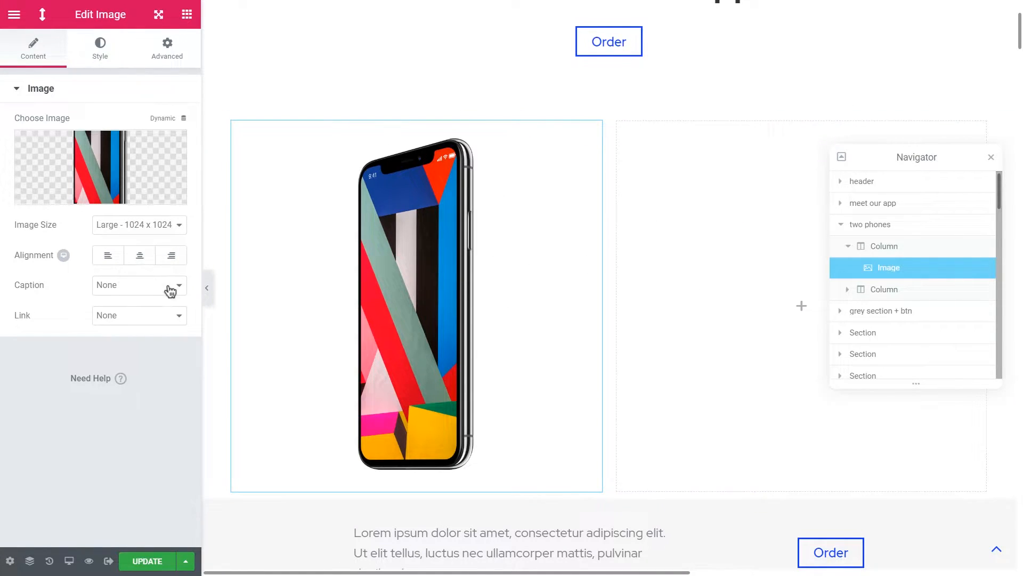
{"action": "left_click", "coordinate": [141, 229]}
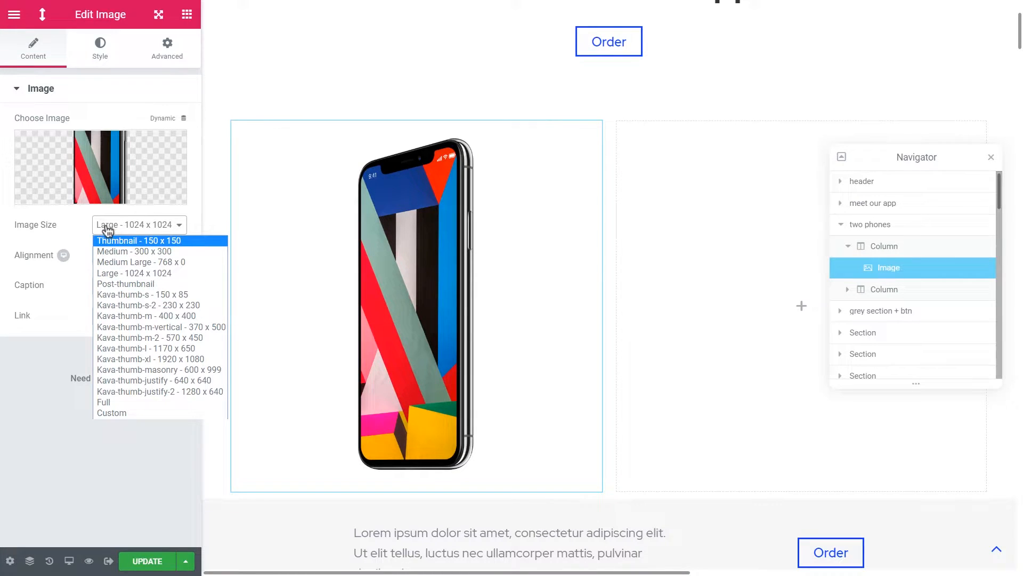
{"action": "left_click", "coordinate": [71, 248]}
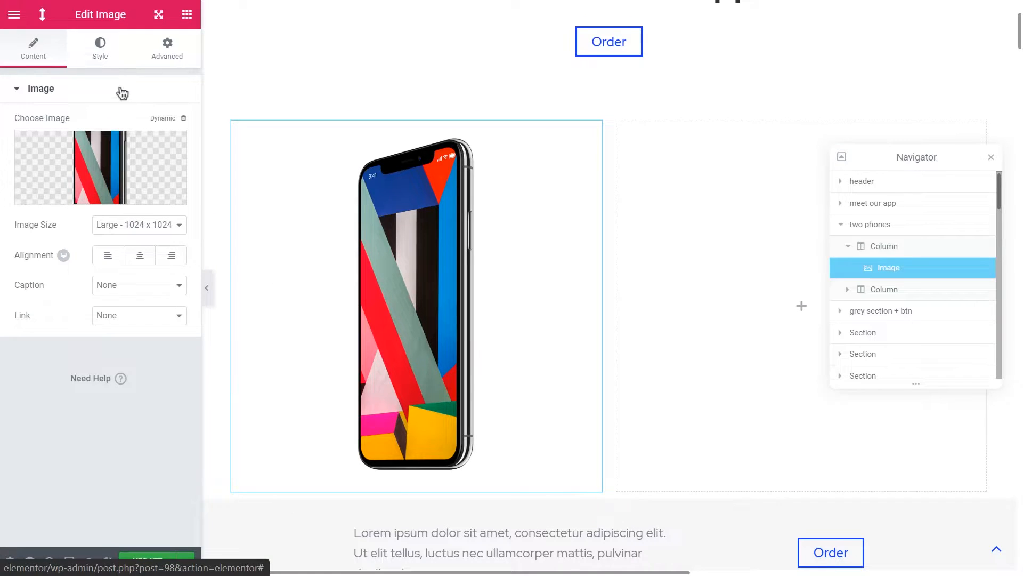
{"action": "left_click", "coordinate": [112, 65]}
{"action": "left_click", "coordinate": [55, 64]}
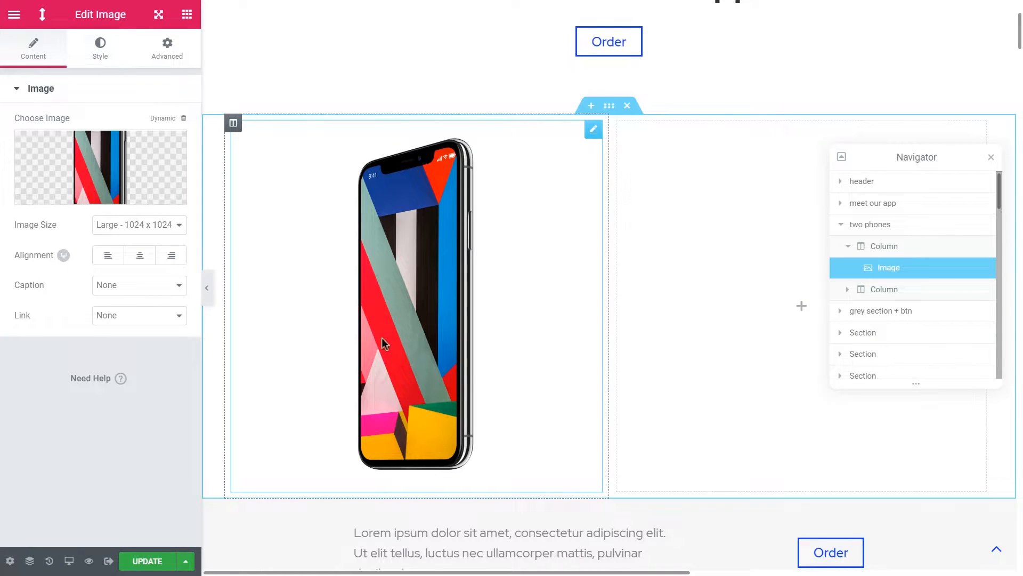
- Set both the width and the max width of the phone image to 100%
{"action": "left_click", "coordinate": [117, 56]}
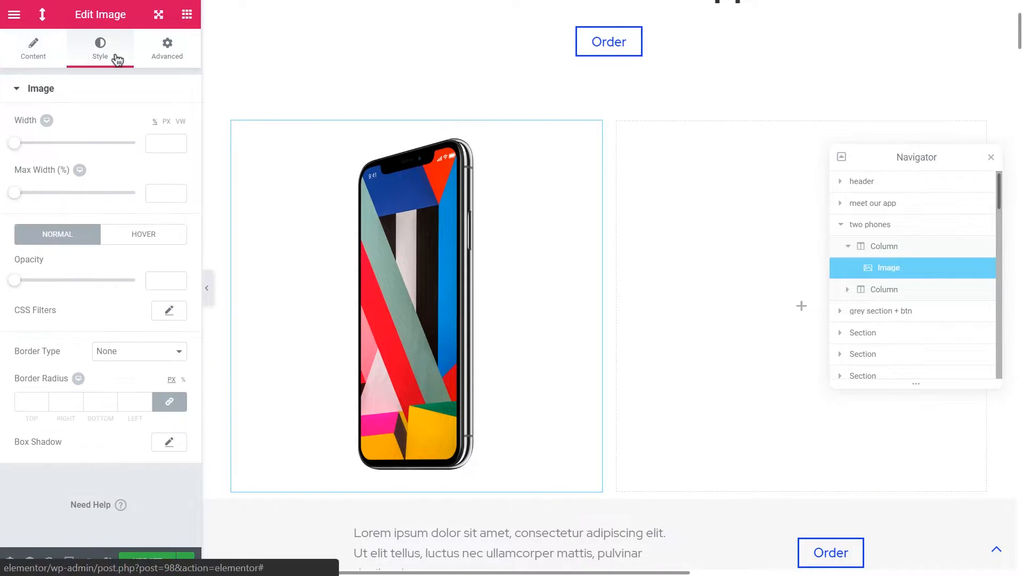
{"action": "left_click", "coordinate": [158, 145]}
{"action": "left_click_drag", "start_coordinate": [18, 145], "coordinate": [138, 147]}
{"action": "left_click_drag", "start_coordinate": [19, 198], "coordinate": [137, 195]}
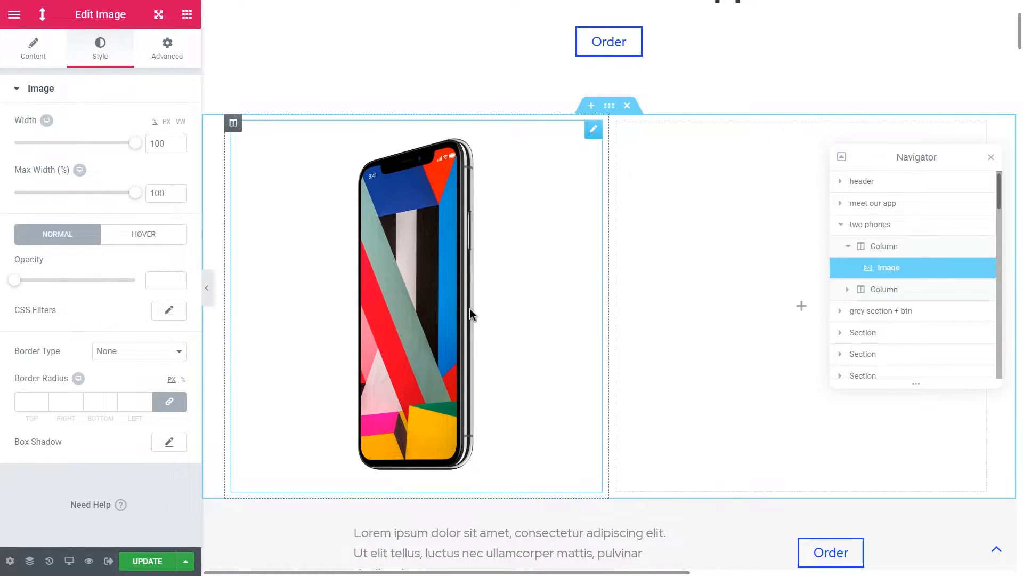
- Unlink the phone image's margins, switch them to percent and set the right margin to -4
{"action": "left_click", "coordinate": [168, 53]}
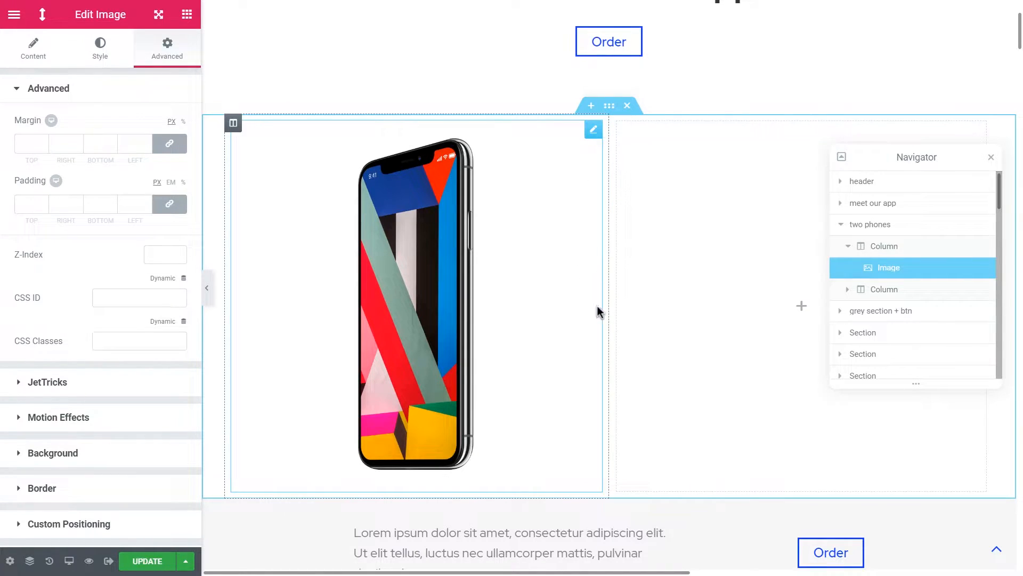
{"action": "left_click", "coordinate": [170, 148]}
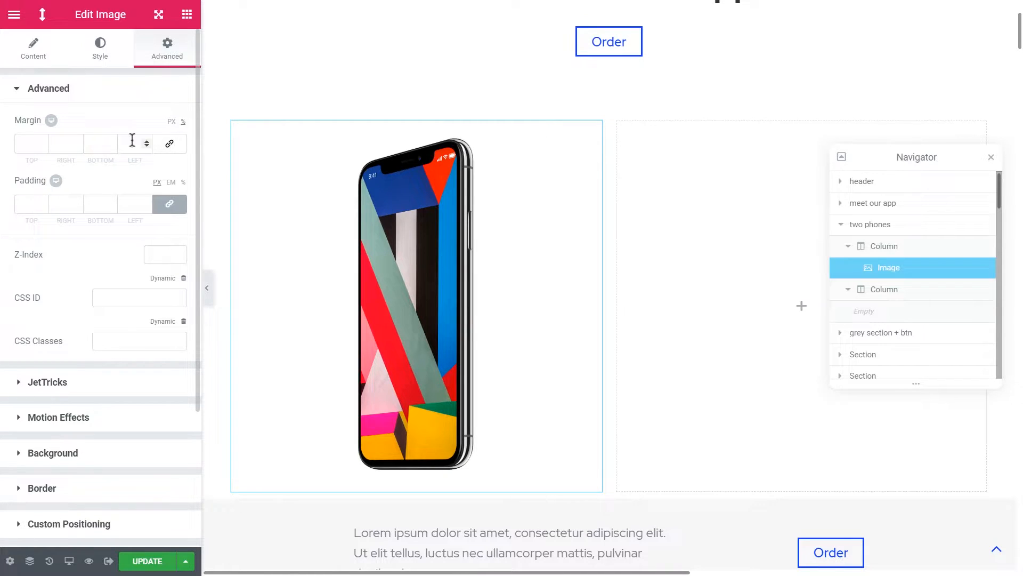
{"action": "left_click", "coordinate": [76, 146]}
{"action": "left_click", "coordinate": [76, 147]}
{"action": "left_click", "coordinate": [76, 146]}
{"action": "left_click", "coordinate": [76, 146]}
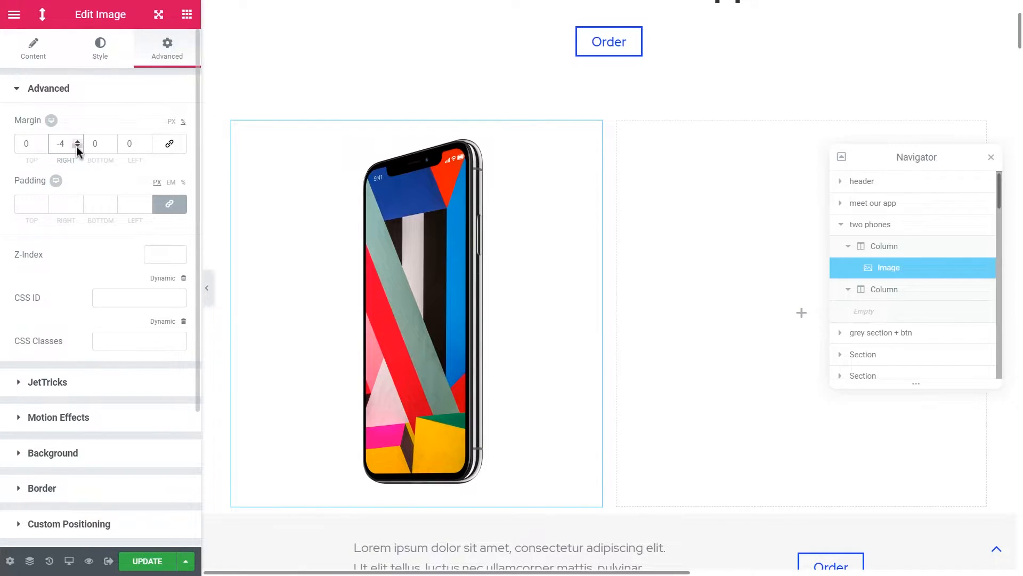
- Set the right margin of the first column's phone image to -40%
{"action": "type", "text": "0"}
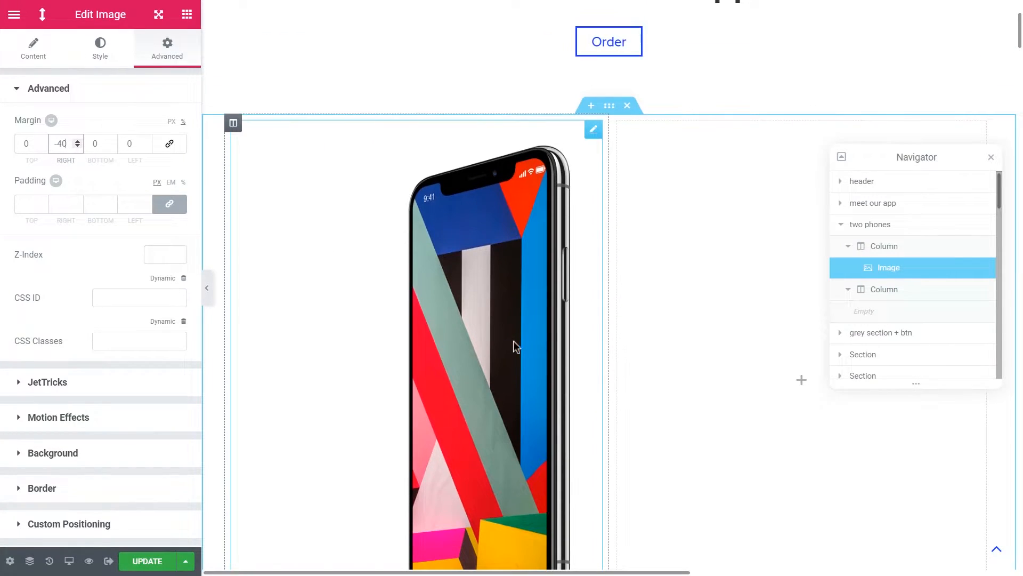
{"action": "scroll", "coordinate": [528, 273], "scroll_direction": "up", "scroll_amount": 2}
{"action": "scroll", "coordinate": [554, 266], "scroll_direction": "down", "scroll_amount": 2}
{"action": "scroll", "coordinate": [554, 267], "scroll_direction": "down", "scroll_amount": 2}
{"action": "scroll", "coordinate": [535, 299], "scroll_direction": "up", "scroll_amount": 2}
- Duplicate the phone image and move the copy into the empty second column of the two phones section
{"action": "right_click", "coordinate": [498, 216]}
{"action": "left_click", "coordinate": [554, 243]}
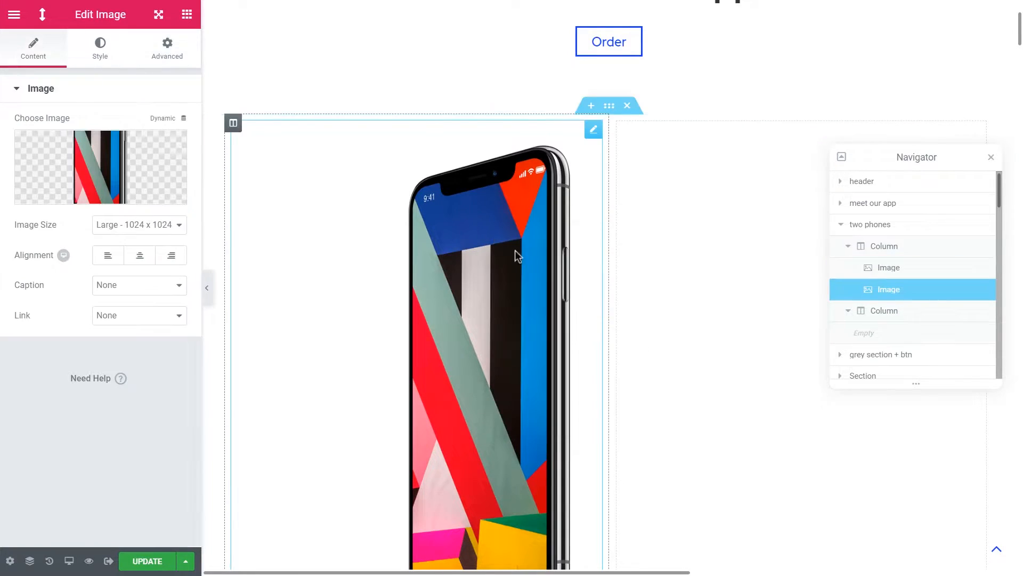
{"action": "scroll", "coordinate": [499, 250], "scroll_direction": "down", "scroll_amount": 15}
{"action": "left_click_drag", "start_coordinate": [455, 417], "coordinate": [747, 80]}
{"action": "scroll", "coordinate": [711, 163], "scroll_direction": "up", "scroll_amount": 5}
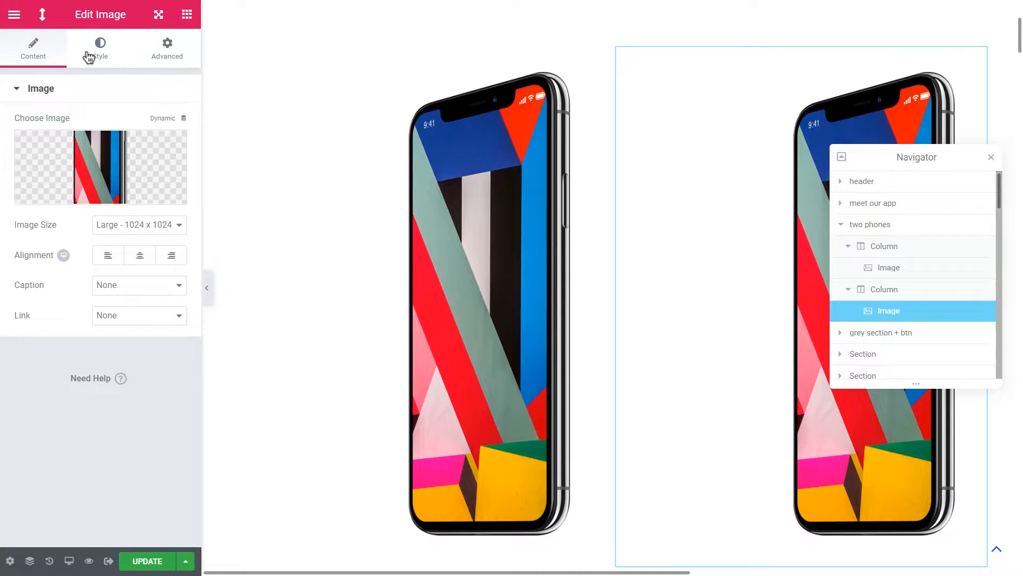
- Replace the second column's image with phone-right-app-1.png from the media library
{"action": "left_click", "coordinate": [101, 162]}
{"action": "left_click", "coordinate": [197, 199]}
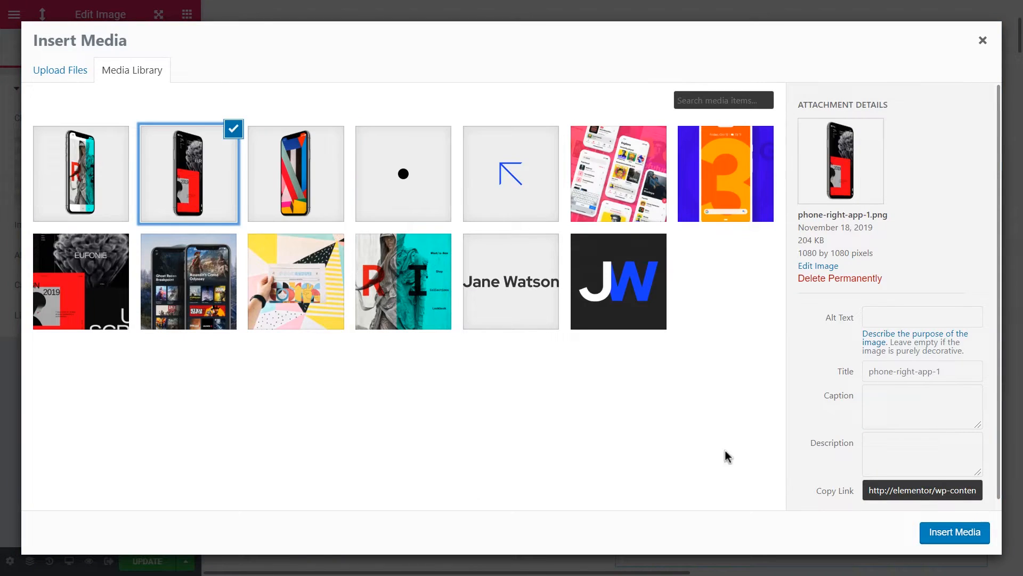
{"action": "left_click", "coordinate": [953, 535]}
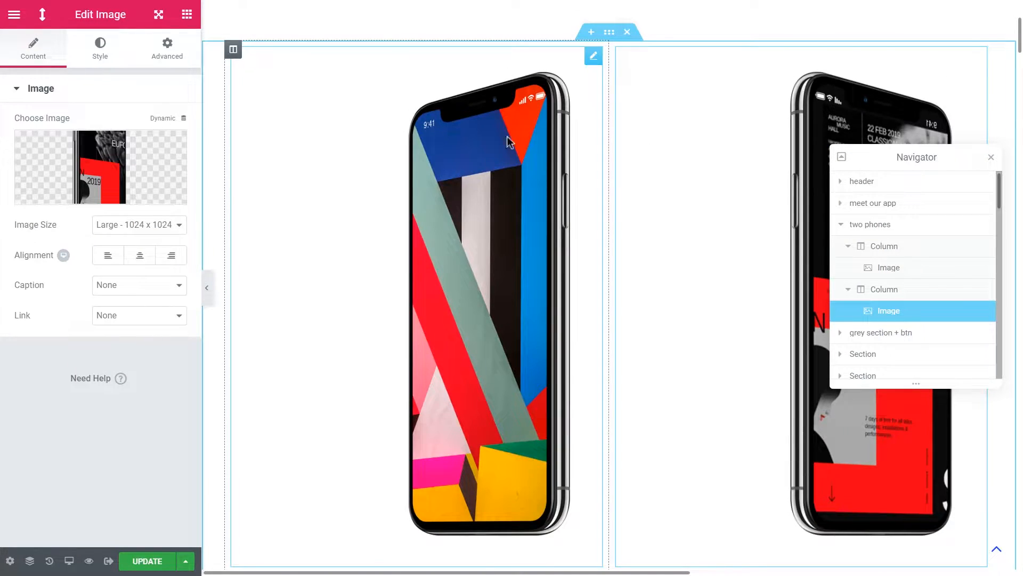
- Set the second column's phone image margins to 0 on the right and -40% on the left
{"action": "left_click", "coordinate": [113, 63]}
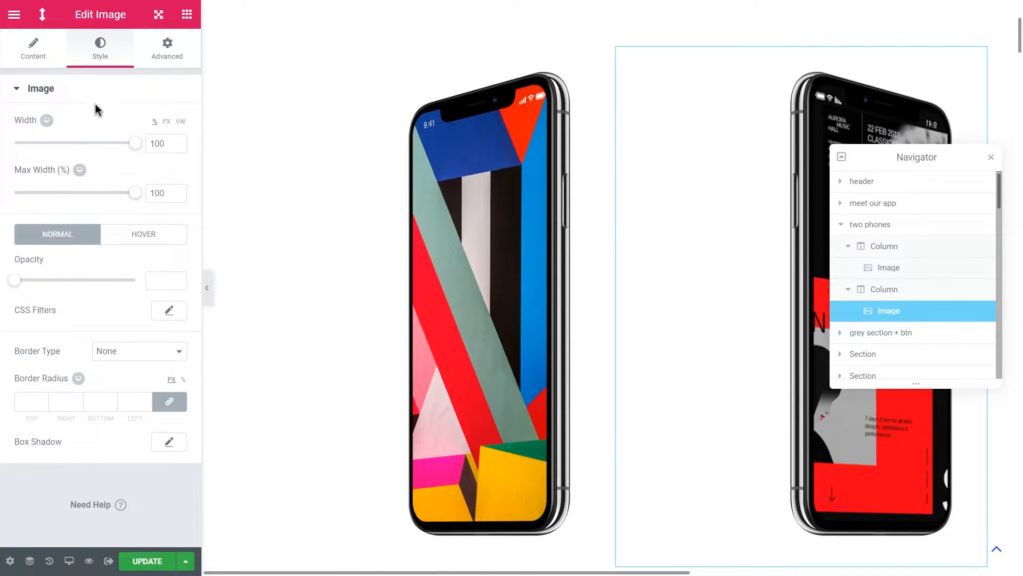
{"action": "left_click", "coordinate": [169, 58]}
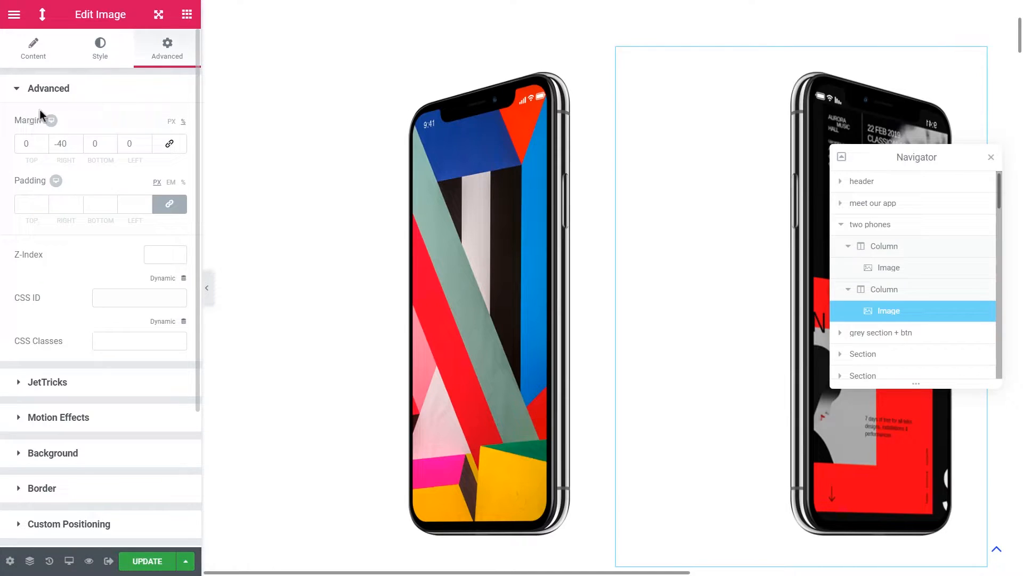
{"action": "left_click", "coordinate": [65, 143]}
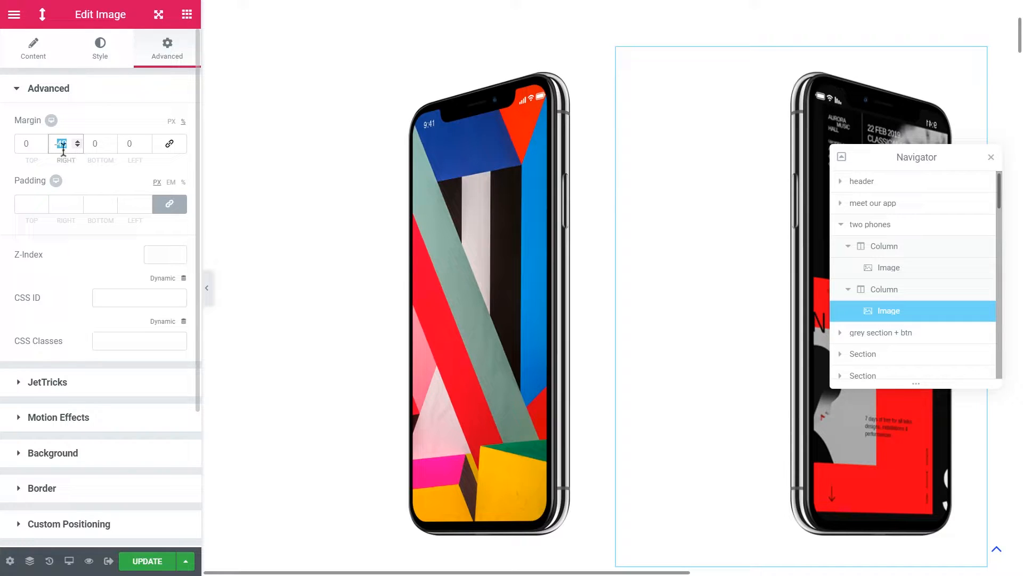
{"action": "type", "text": "0"}
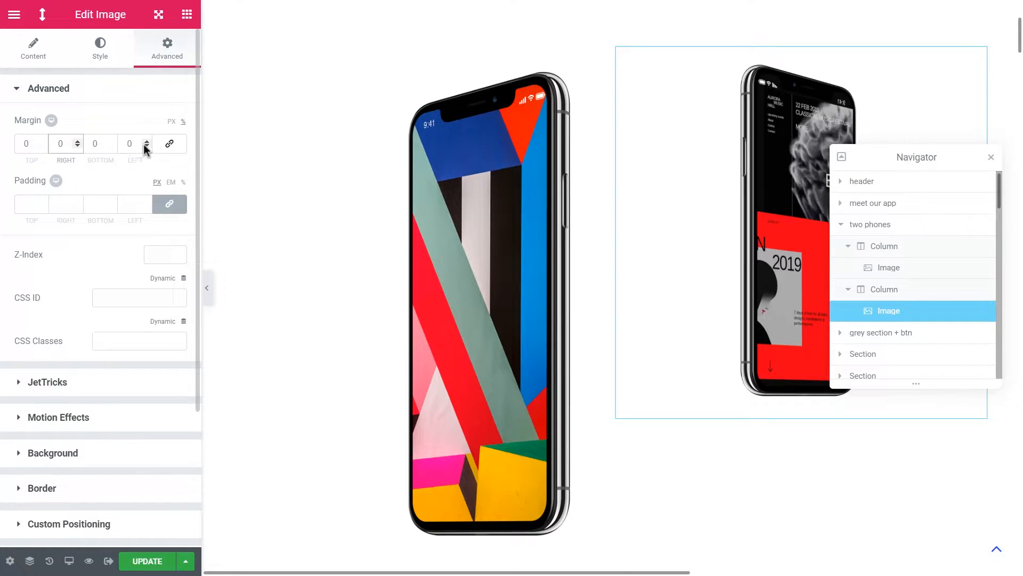
{"action": "double_click", "coordinate": [124, 143]}
{"action": "type", "text": "-40"}
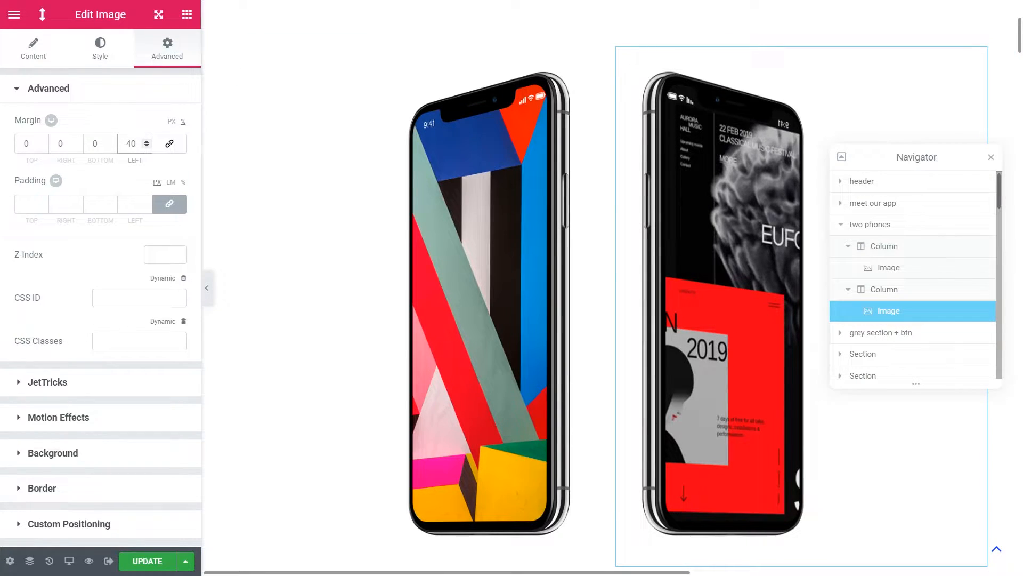
- Review the spacing of the two phones and compare it with the phone layout on the Google Pixel 4 page
{"action": "scroll", "coordinate": [591, 269], "scroll_direction": "up", "scroll_amount": 3}
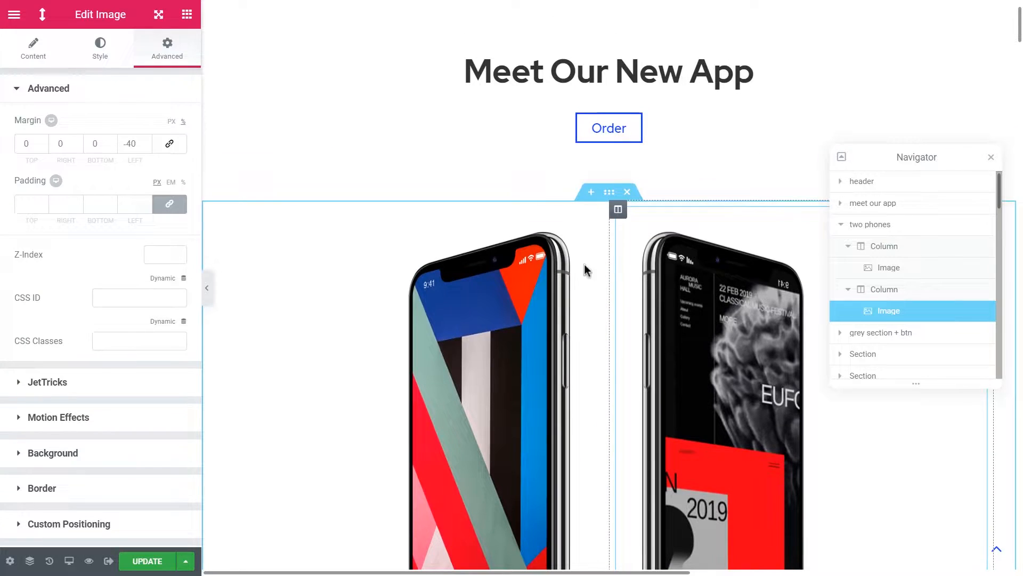
{"action": "scroll", "coordinate": [612, 299], "scroll_direction": "down", "scroll_amount": 2}
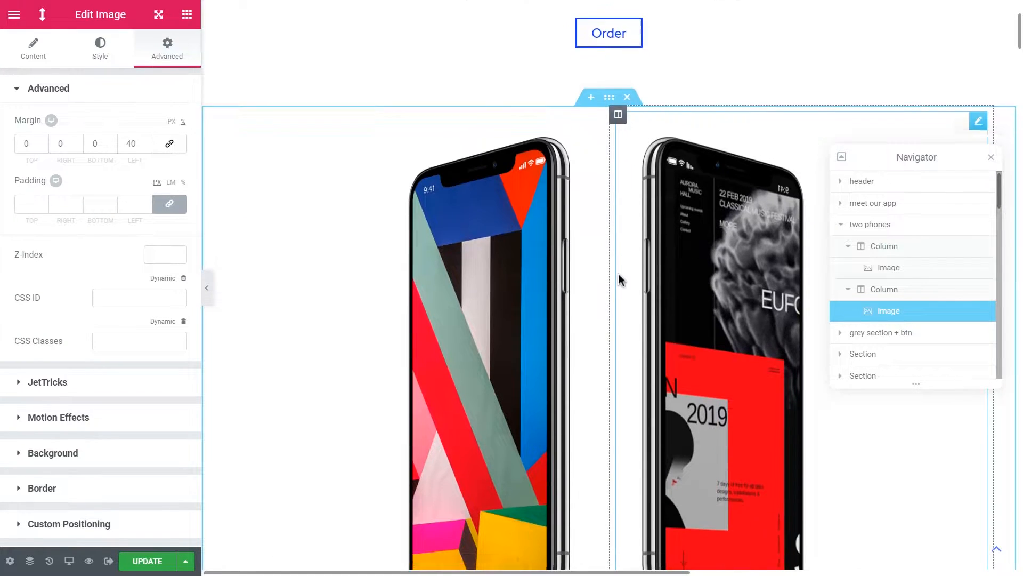
{"action": "scroll", "coordinate": [622, 288], "scroll_direction": "down", "scroll_amount": 3}
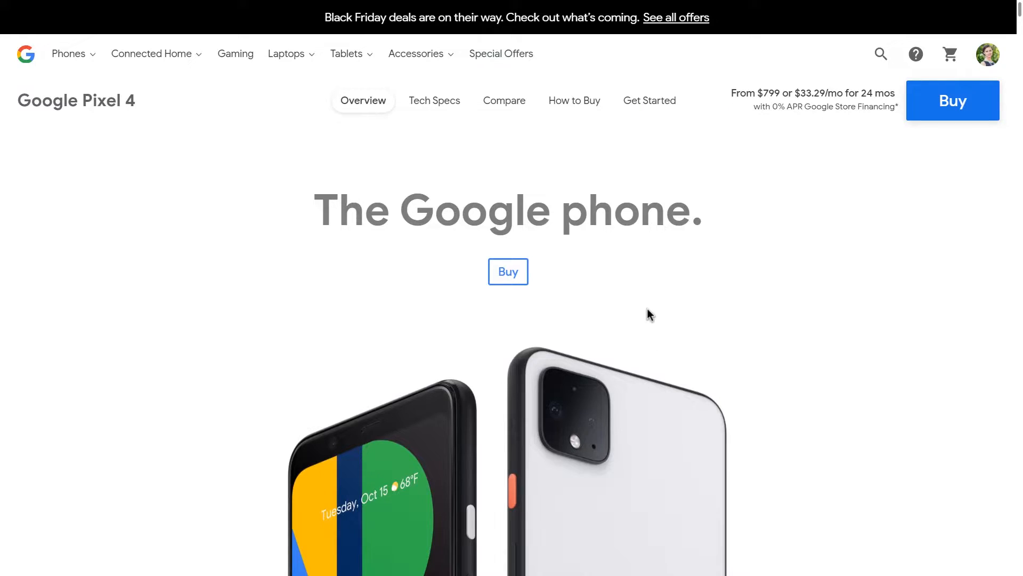
{"action": "scroll", "coordinate": [647, 308], "scroll_direction": "down", "scroll_amount": 2}
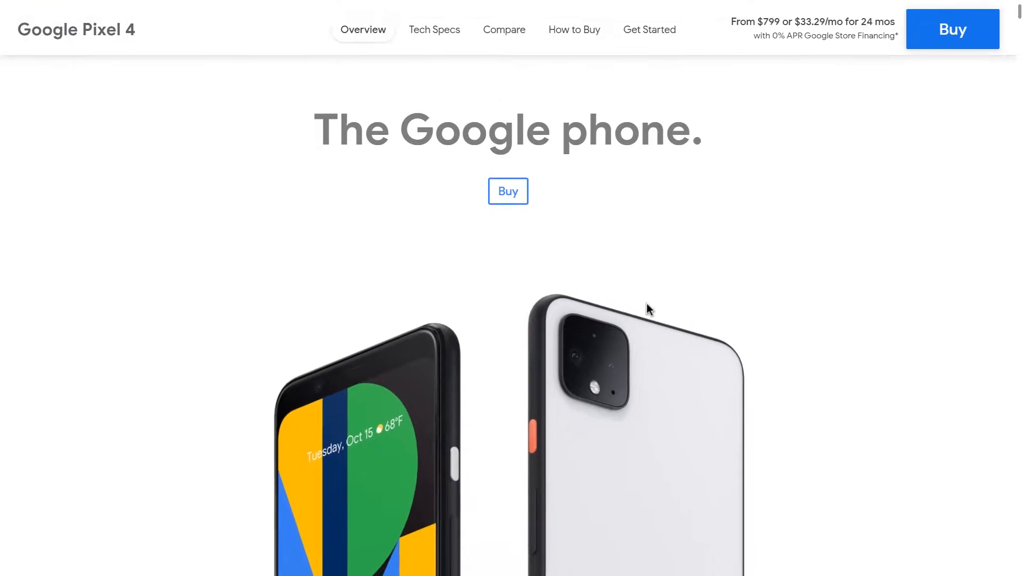
{"action": "scroll", "coordinate": [374, 346], "scroll_direction": "down", "scroll_amount": 2}
{"action": "scroll", "coordinate": [456, 326], "scroll_direction": "up", "scroll_amount": 2}
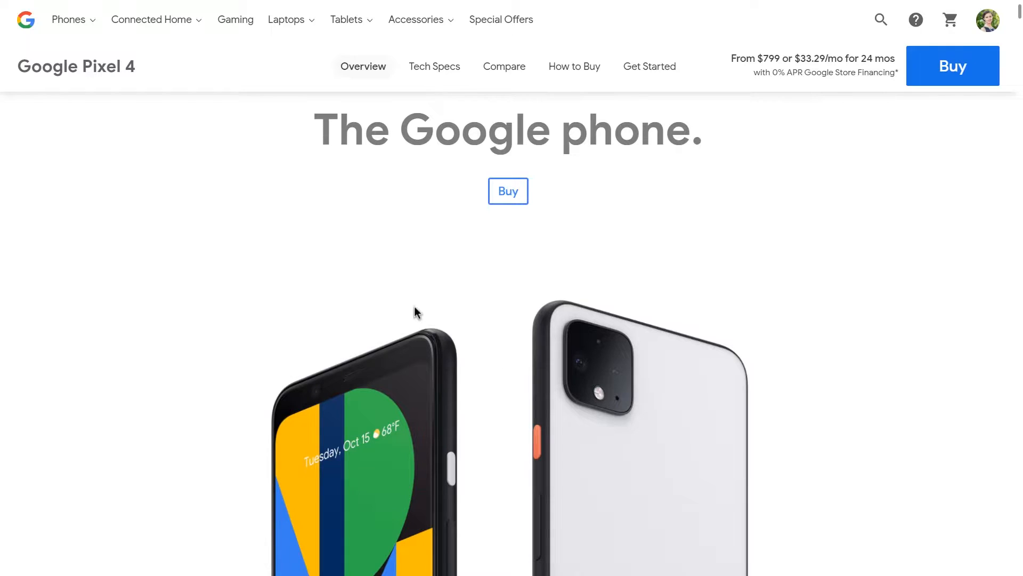
{"action": "scroll", "coordinate": [551, 298], "scroll_direction": "down", "scroll_amount": 3}
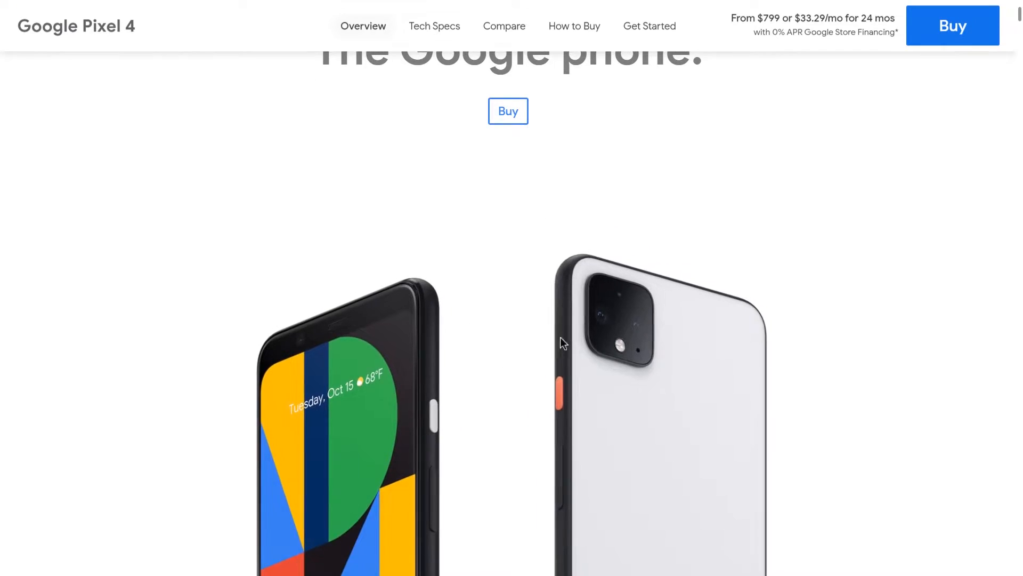
{"action": "scroll", "coordinate": [581, 260], "scroll_direction": "up", "scroll_amount": 5}
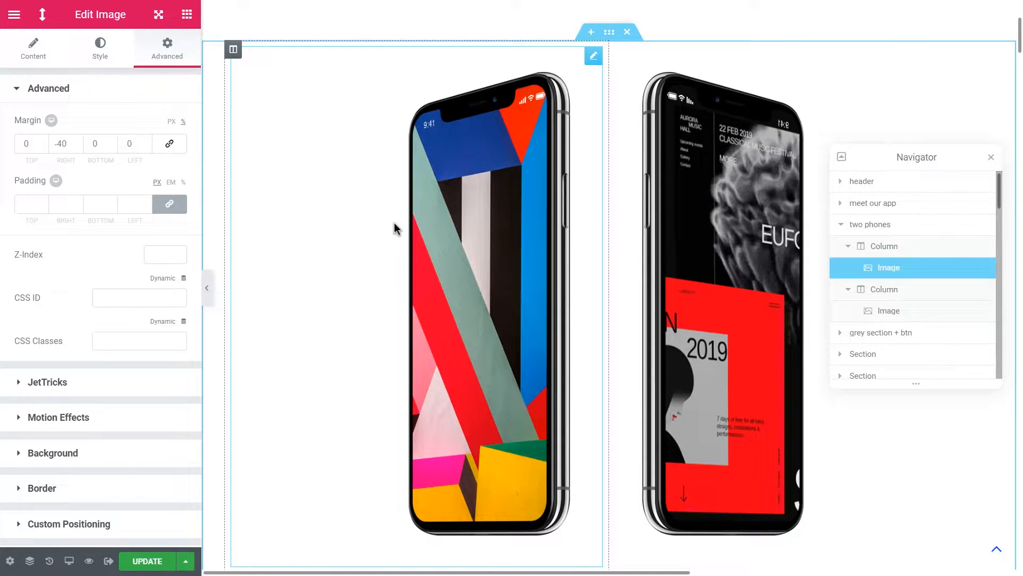
- Set the top margin of the first column's phone image to 10%
{"action": "left_click_drag", "start_coordinate": [34, 142], "coordinate": [15, 150]}
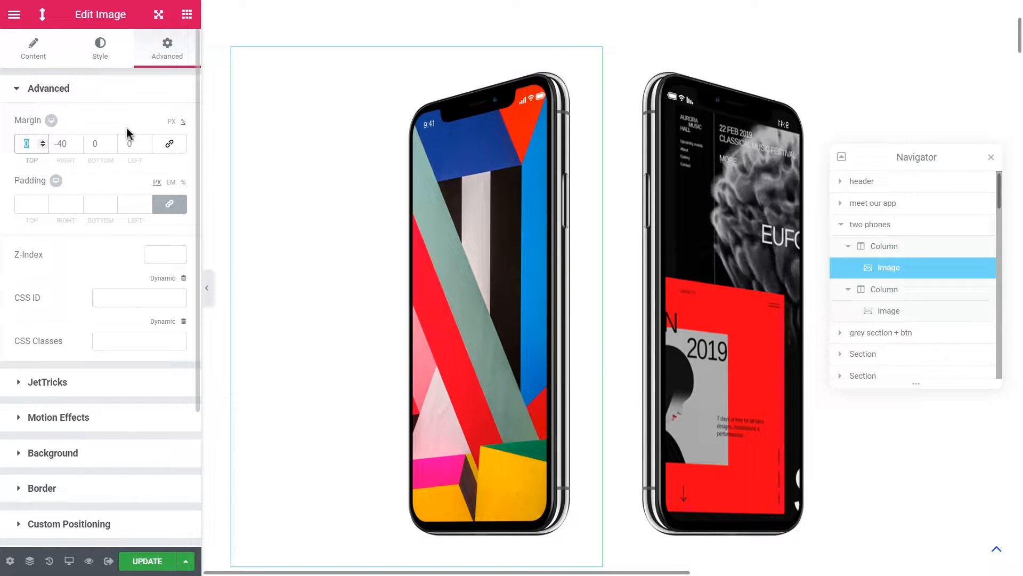
{"action": "type", "text": "10"}
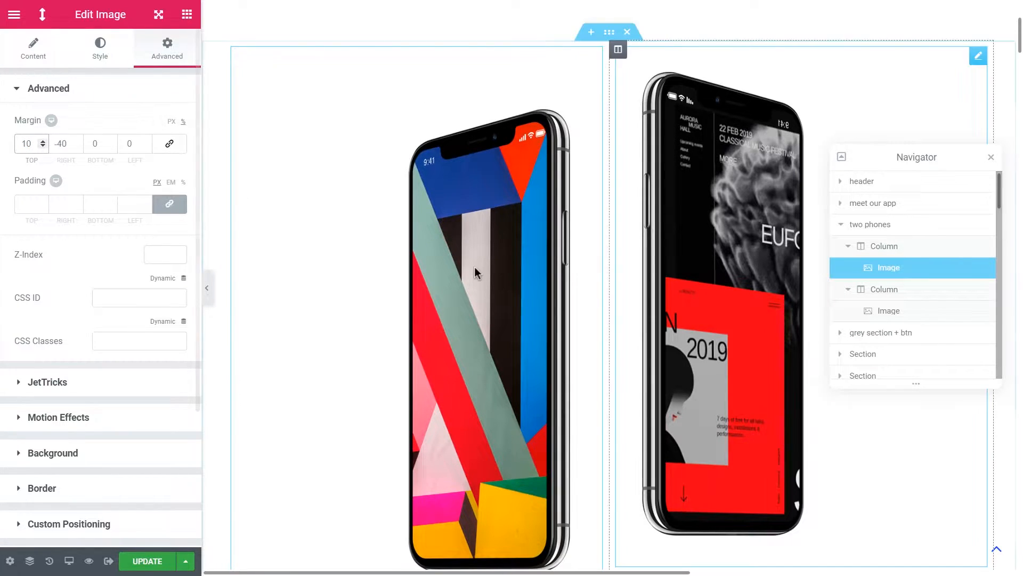
{"action": "scroll", "coordinate": [474, 267], "scroll_direction": "up", "scroll_amount": 2}
{"action": "scroll", "coordinate": [476, 271], "scroll_direction": "up", "scroll_amount": 3}
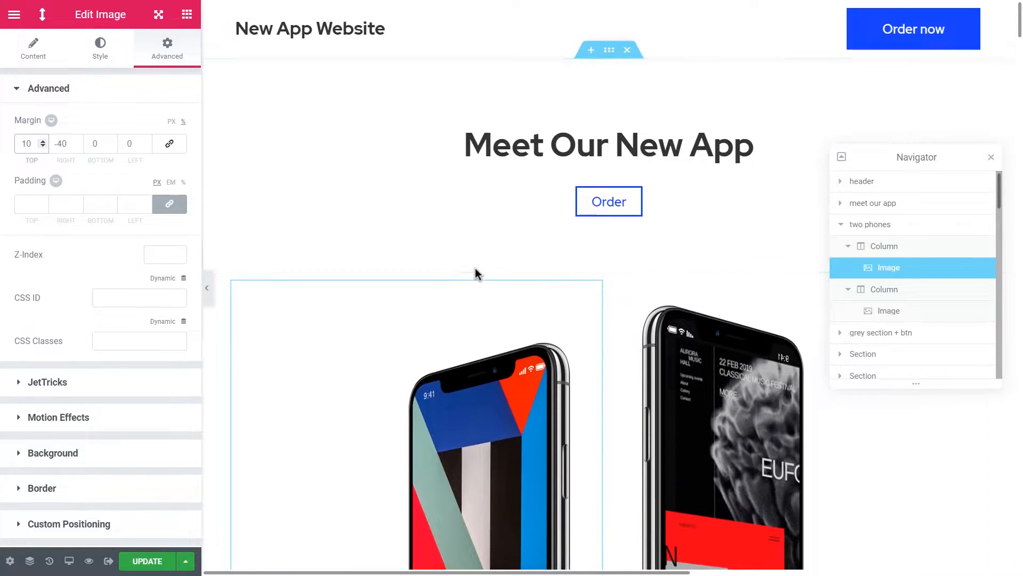
{"action": "scroll", "coordinate": [476, 346], "scroll_direction": "down", "scroll_amount": 3}
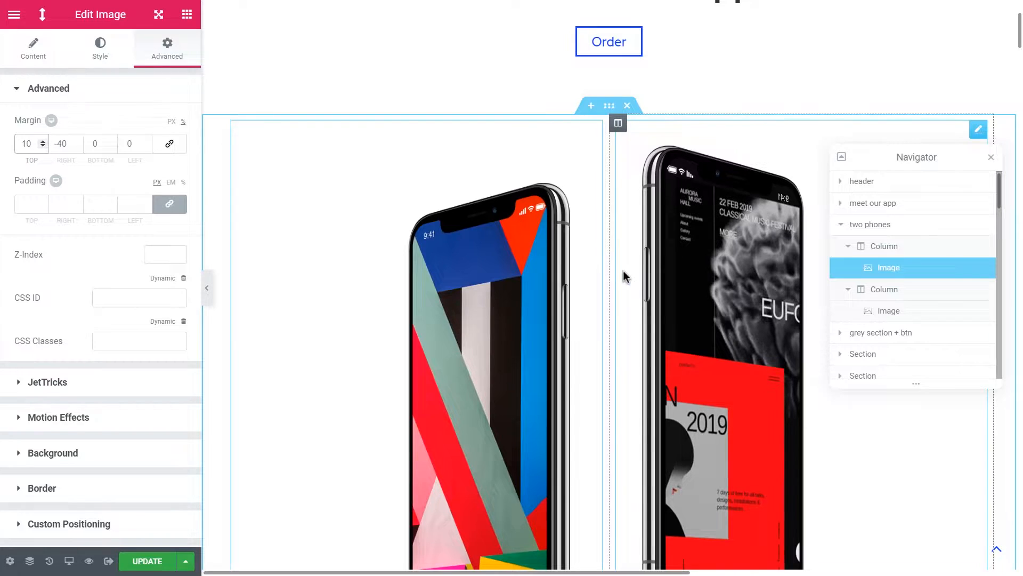
{"action": "scroll", "coordinate": [620, 282], "scroll_direction": "down", "scroll_amount": 5}
{"action": "scroll", "coordinate": [618, 331], "scroll_direction": "up", "scroll_amount": 5}
{"action": "scroll", "coordinate": [618, 329], "scroll_direction": "down", "scroll_amount": 4}
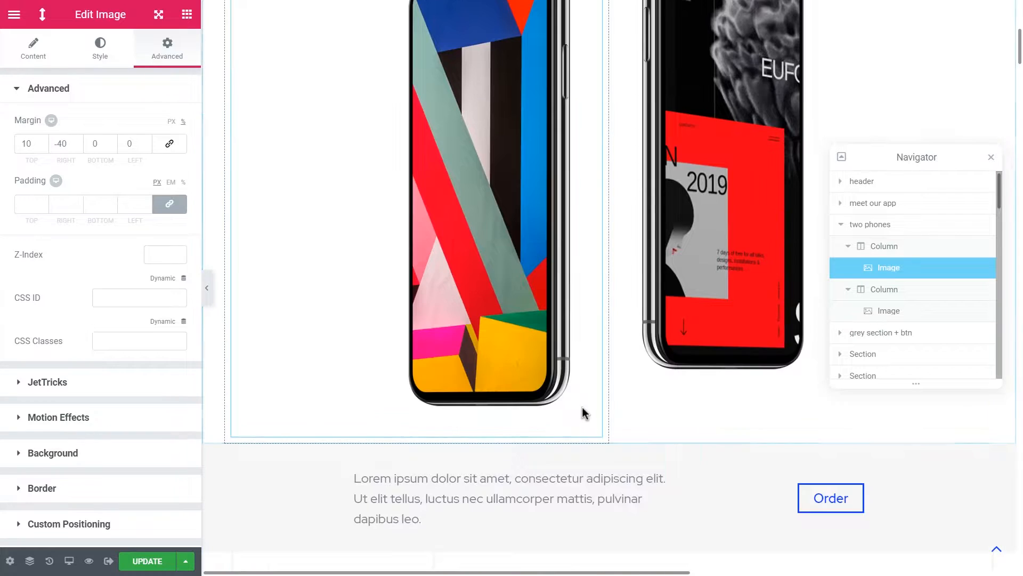
- Add a new single-column section between the two phones section and the grey section
{"action": "left_click", "coordinate": [591, 435]}
{"action": "left_click", "coordinate": [591, 507]}
{"action": "scroll", "coordinate": [603, 489], "scroll_direction": "down", "scroll_amount": 1}
{"action": "left_click", "coordinate": [400, 464]}
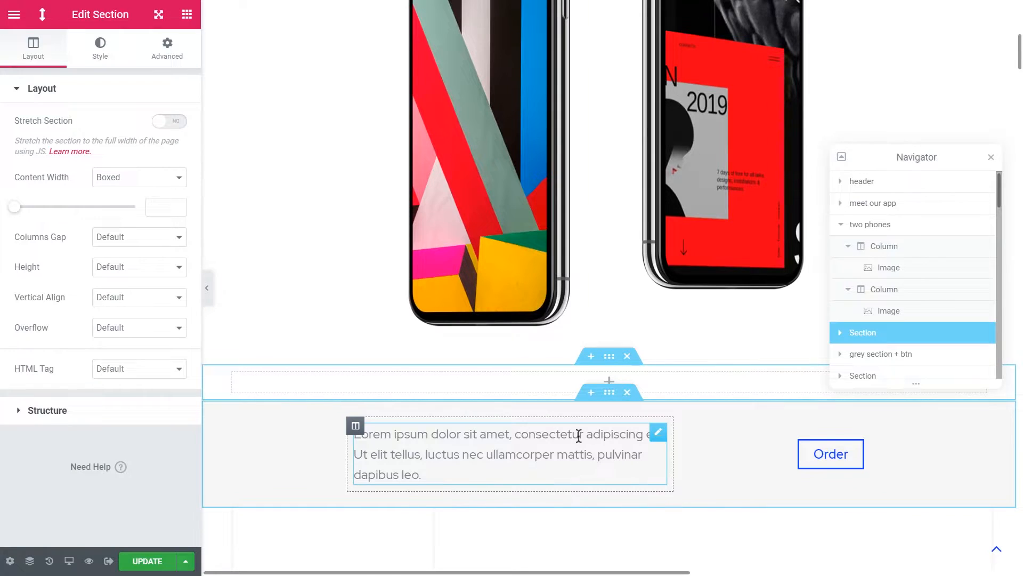
- Duplicate the second column's phone image and move the copy into the new single-column section
{"action": "scroll", "coordinate": [576, 432], "scroll_direction": "up", "scroll_amount": 5}
{"action": "right_click", "coordinate": [695, 260]}
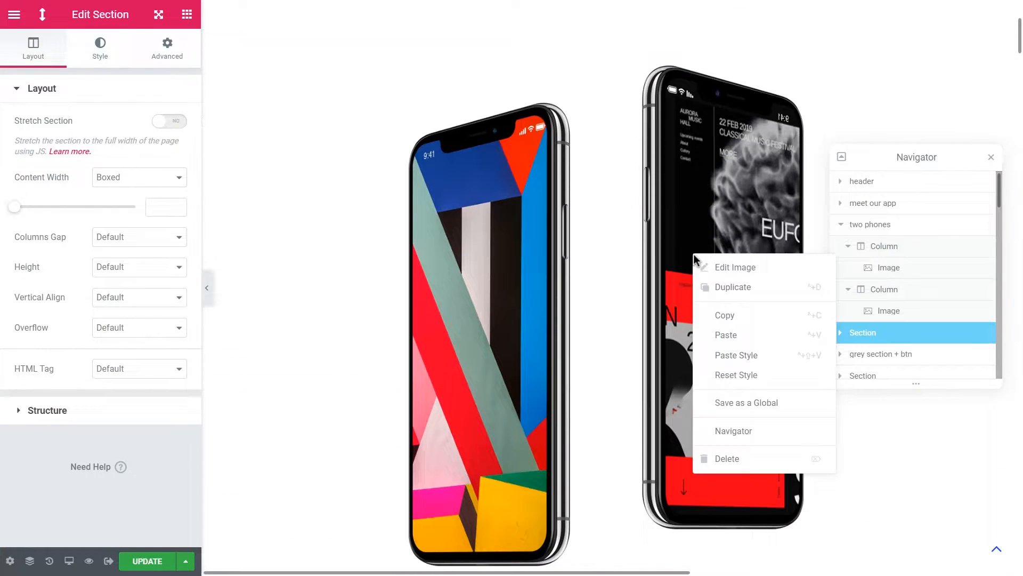
{"action": "left_click", "coordinate": [722, 287]}
{"action": "scroll", "coordinate": [696, 272], "scroll_direction": "down", "scroll_amount": 7}
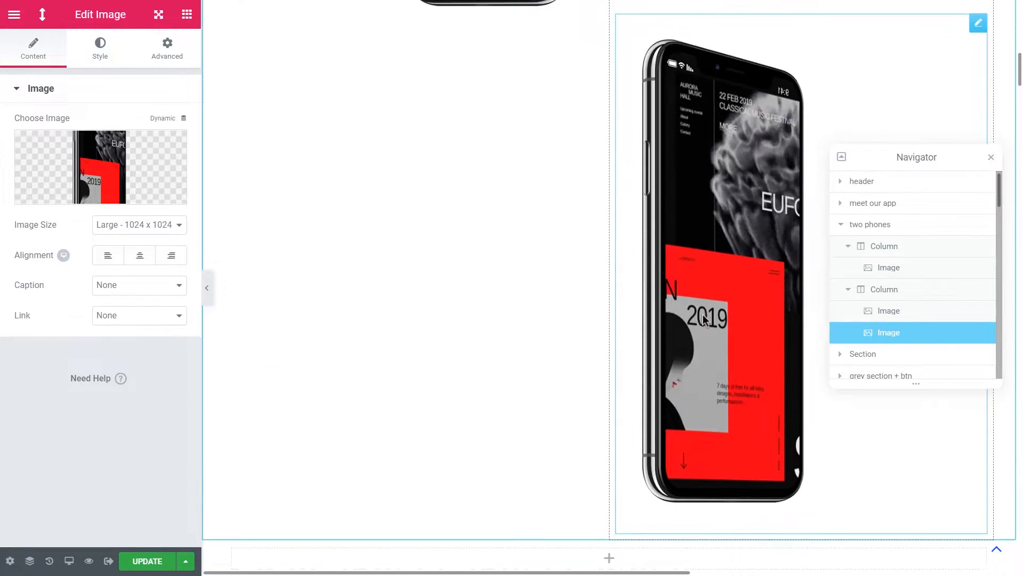
{"action": "left_click_drag", "start_coordinate": [725, 237], "coordinate": [630, 133]}
{"action": "left_click_drag", "start_coordinate": [642, 88], "coordinate": [642, 85]}
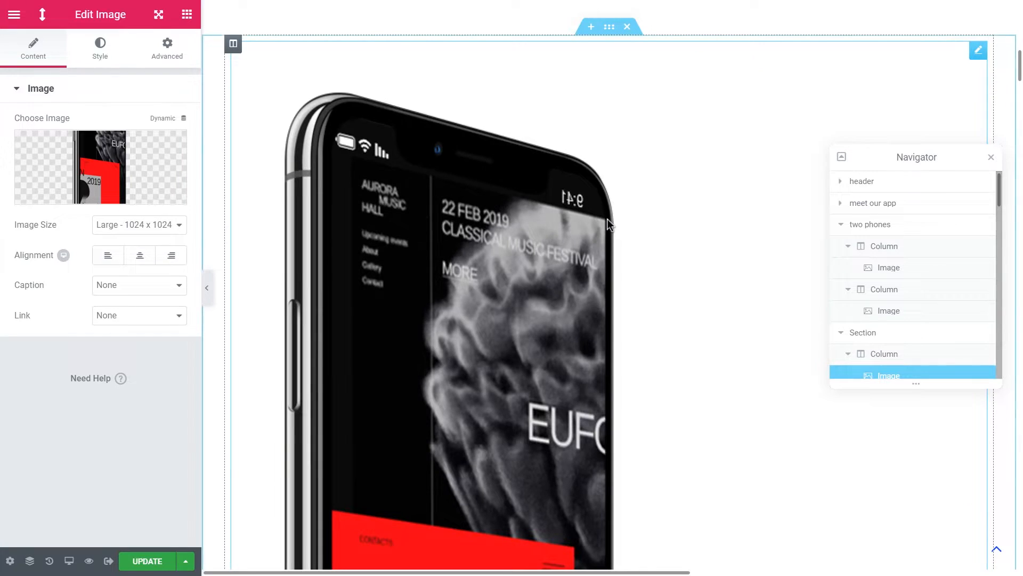
- Set the width of the phone image in the new section to 70%
{"action": "left_click", "coordinate": [110, 60]}
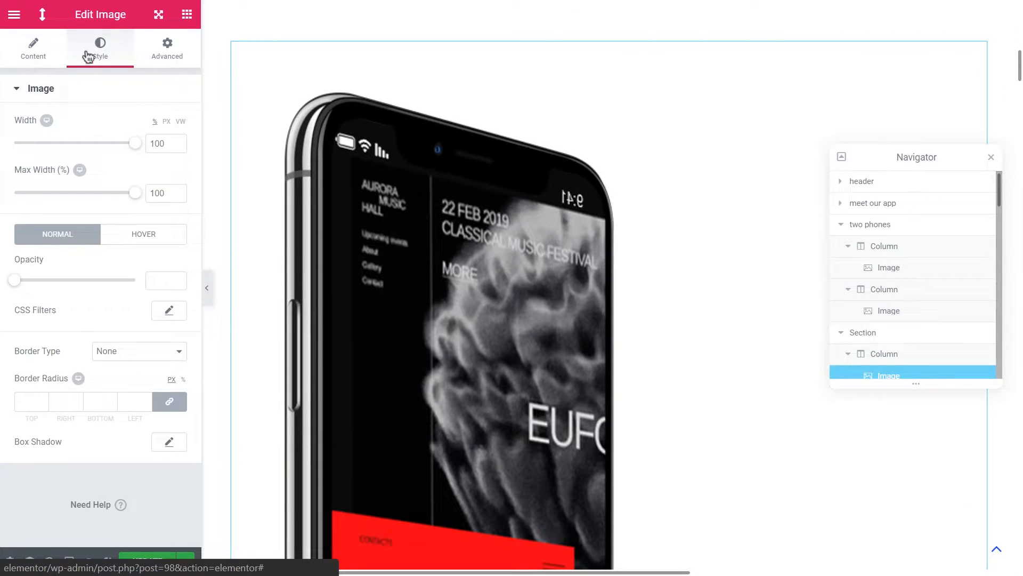
{"action": "left_click_drag", "start_coordinate": [165, 143], "coordinate": [155, 143]}
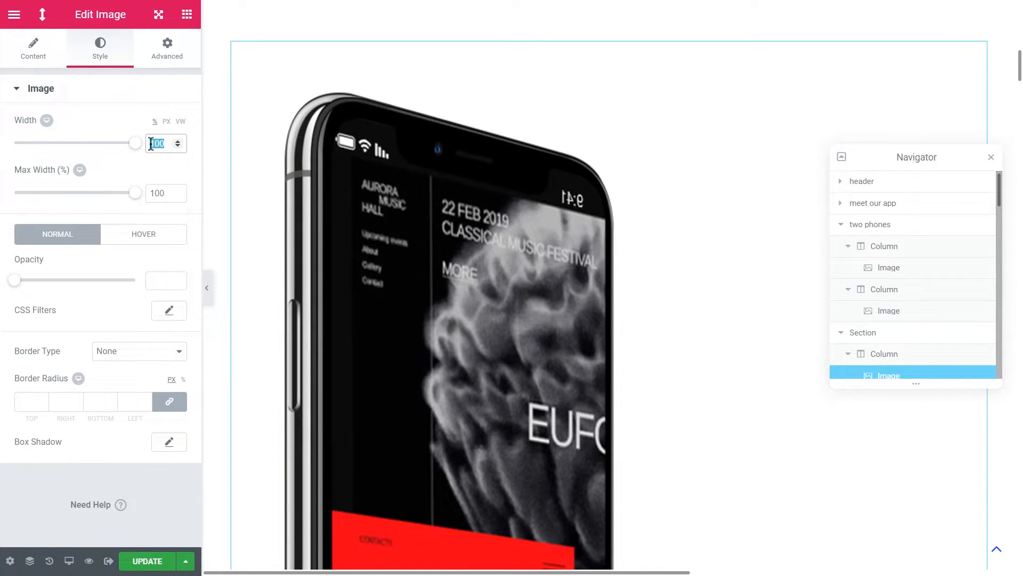
{"action": "type", "text": "70"}
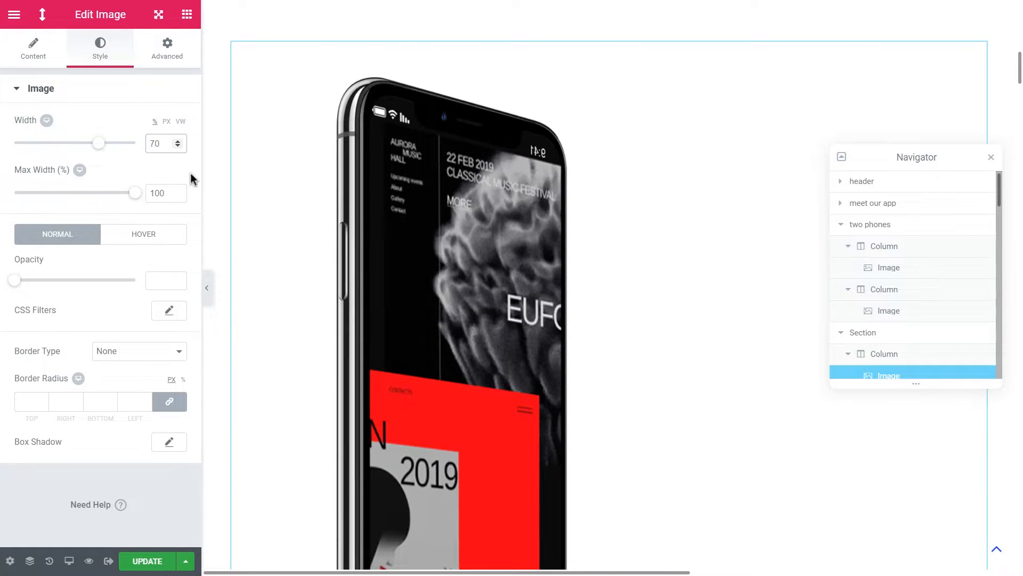
{"action": "scroll", "coordinate": [560, 399], "scroll_direction": "up", "scroll_amount": 6}
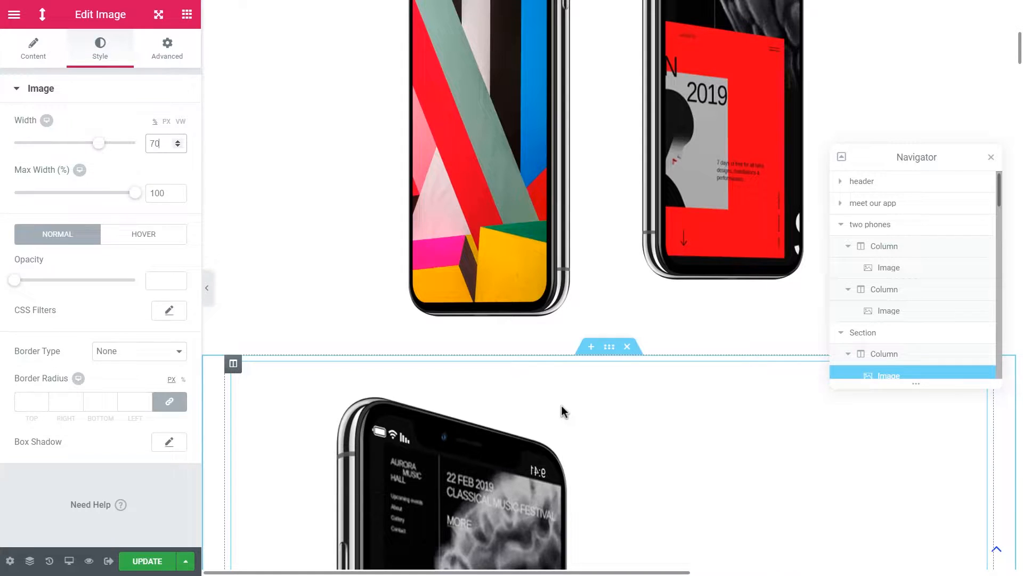
{"action": "scroll", "coordinate": [561, 406], "scroll_direction": "down", "scroll_amount": 3}
- Set the left margin of the new section's phone image to 0
{"action": "left_click", "coordinate": [57, 60]}
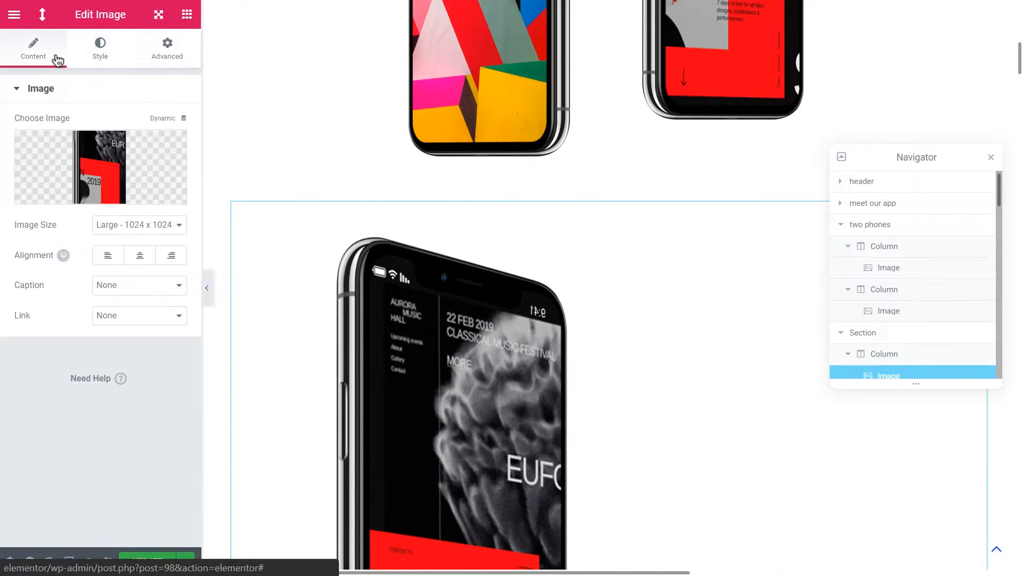
{"action": "left_click", "coordinate": [167, 51]}
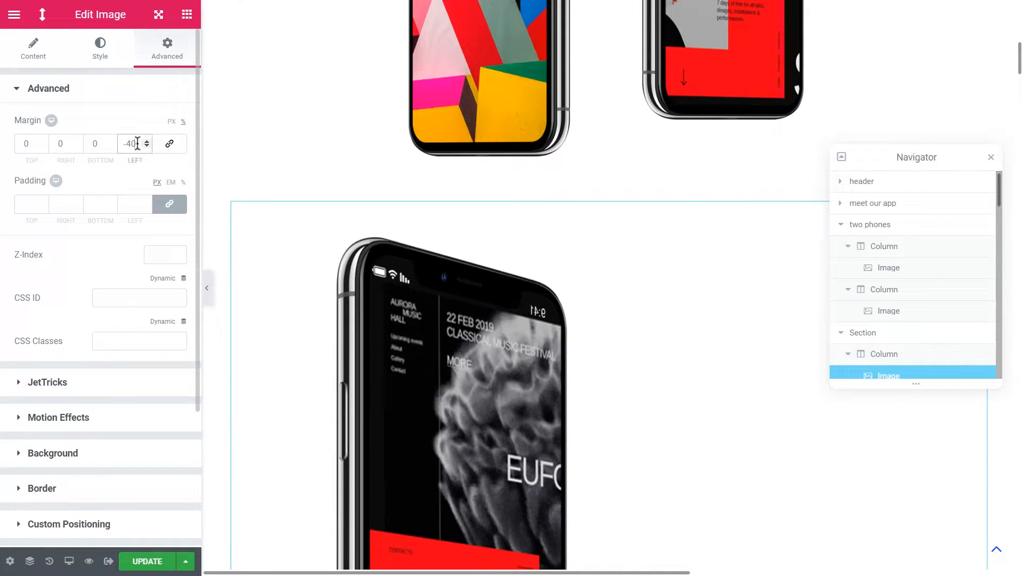
{"action": "type", "text": "0"}
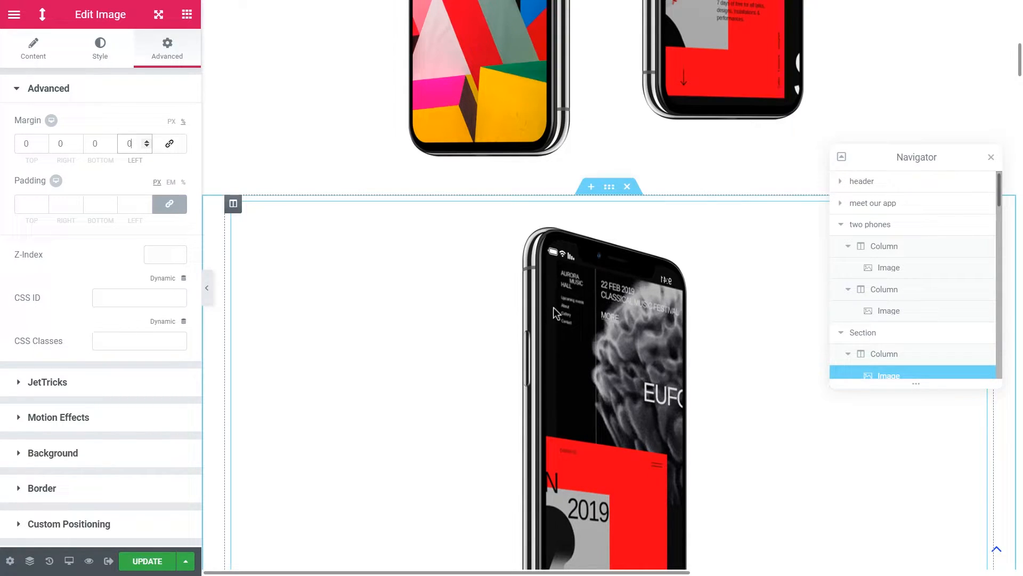
{"action": "scroll", "coordinate": [570, 345], "scroll_direction": "up", "scroll_amount": 3}
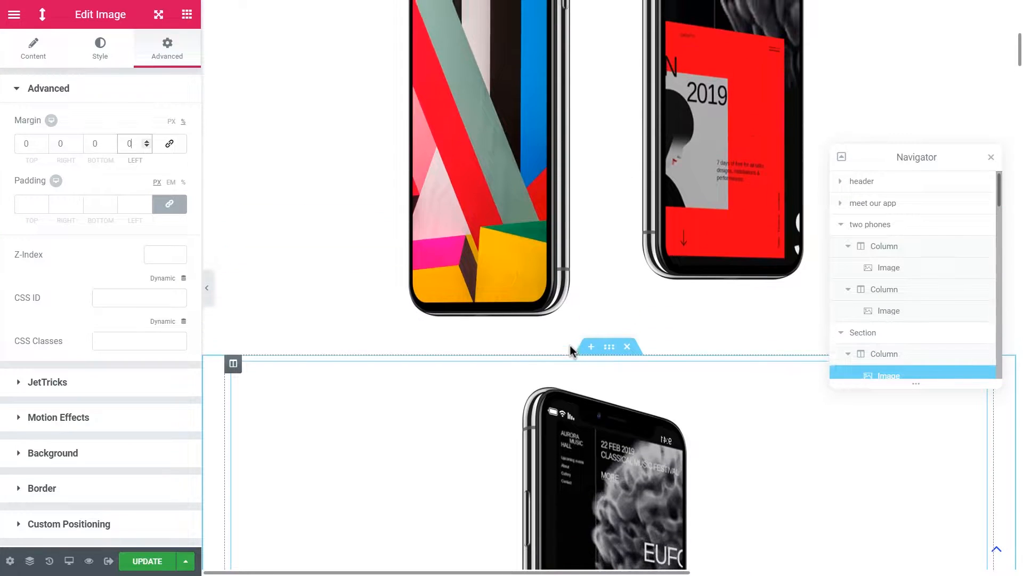
{"action": "scroll", "coordinate": [545, 344], "scroll_direction": "down", "scroll_amount": 1}
{"action": "scroll", "coordinate": [603, 404], "scroll_direction": "down", "scroll_amount": 3}
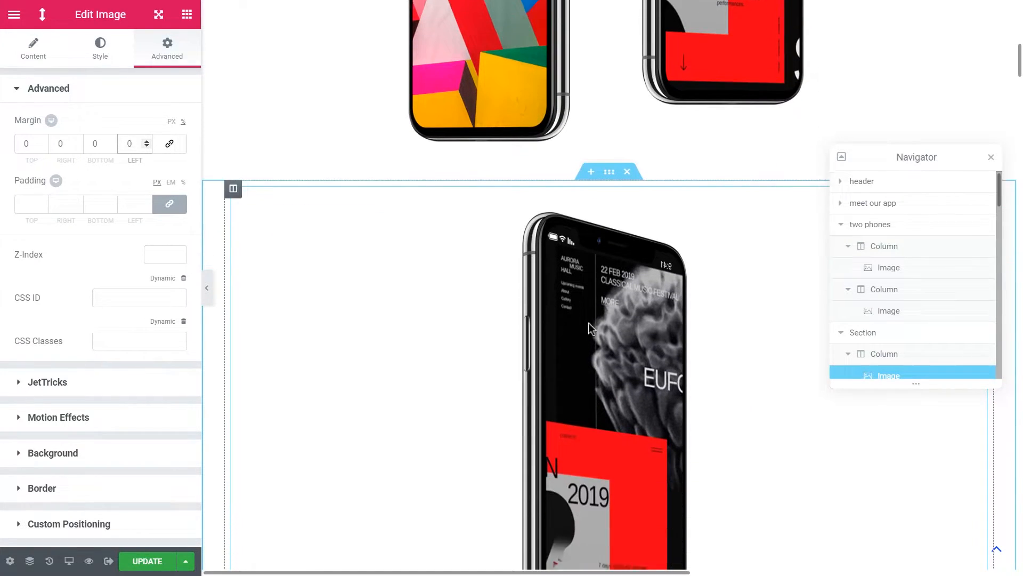
- Replace the image in the new section with the first phone mockup in the media library, the one with the turquoise screen
{"action": "left_click", "coordinate": [60, 61]}
{"action": "left_click", "coordinate": [115, 164]}
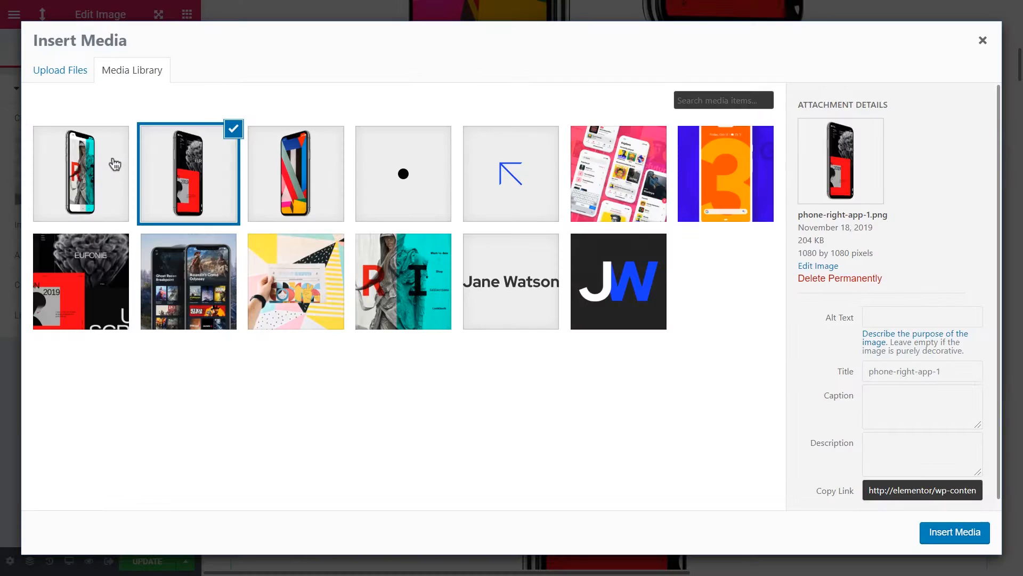
{"action": "left_click", "coordinate": [82, 193]}
{"action": "left_click", "coordinate": [939, 532]}
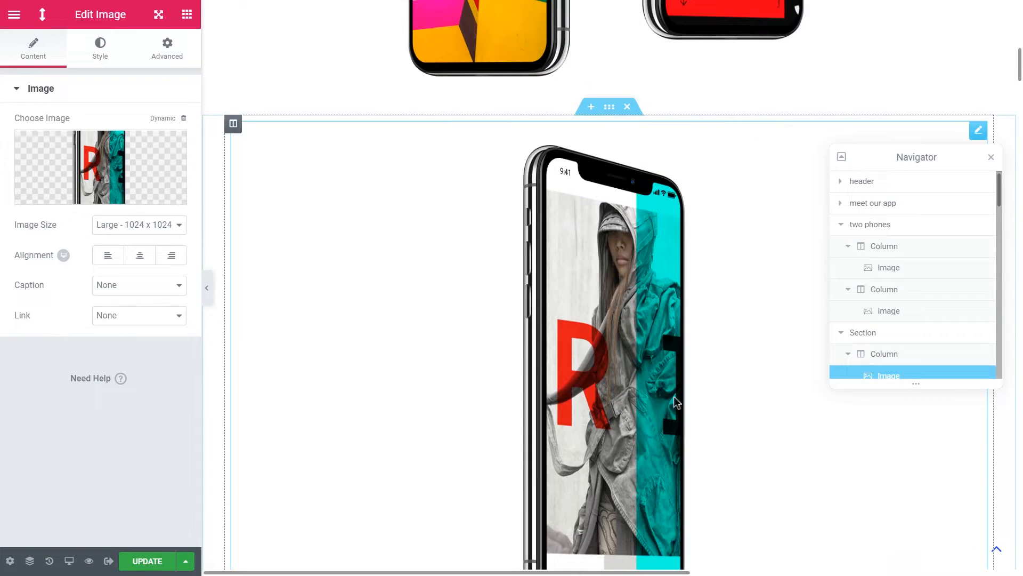
- Collapse the two phones section and the section below it in the Navigator, and rename the lower one "3rd phone"
{"action": "scroll", "coordinate": [698, 343], "scroll_direction": "up", "scroll_amount": 10}
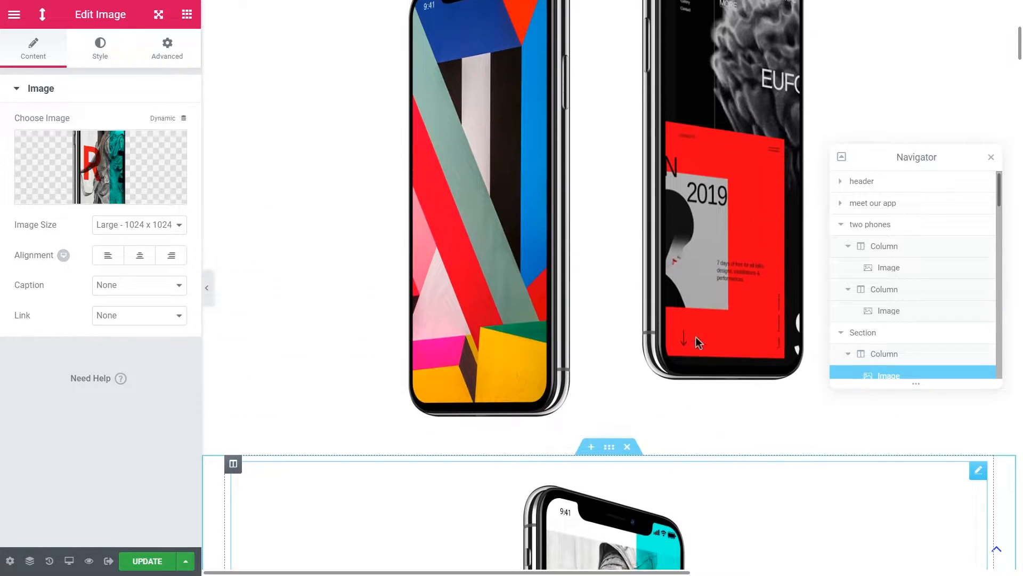
{"action": "scroll", "coordinate": [698, 343], "scroll_direction": "down", "scroll_amount": 3}
{"action": "scroll", "coordinate": [698, 343], "scroll_direction": "down", "scroll_amount": 10}
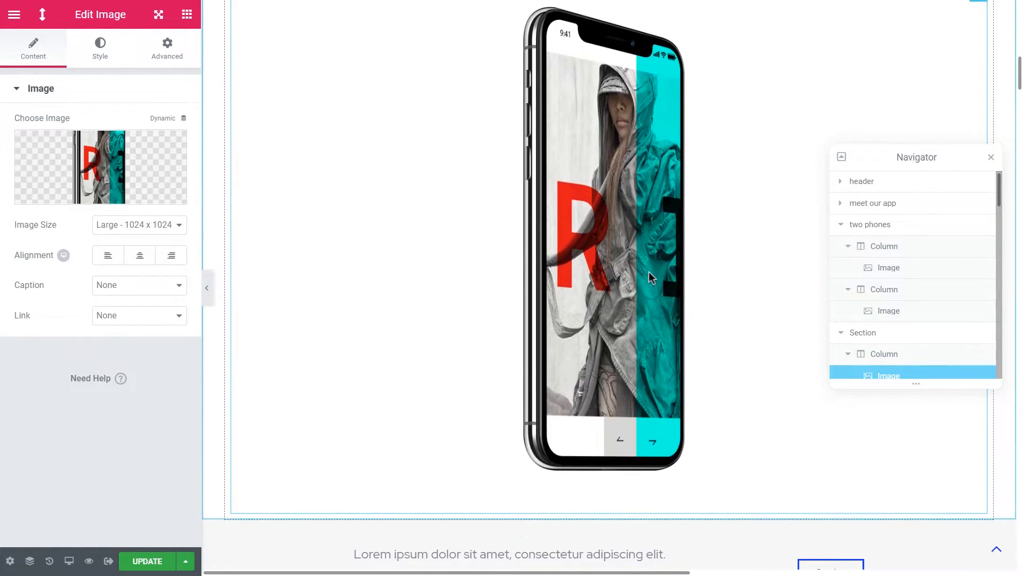
{"action": "scroll", "coordinate": [644, 278], "scroll_direction": "up", "scroll_amount": 7}
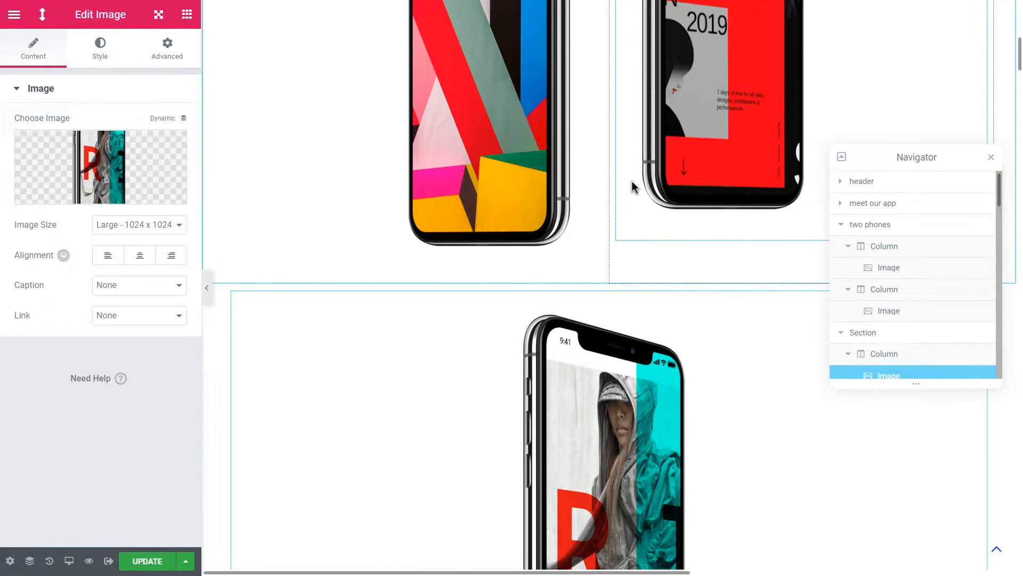
{"action": "scroll", "coordinate": [861, 331], "scroll_direction": "down", "scroll_amount": 2}
{"action": "scroll", "coordinate": [846, 294], "scroll_direction": "up", "scroll_amount": 2}
{"action": "left_click", "coordinate": [841, 225]}
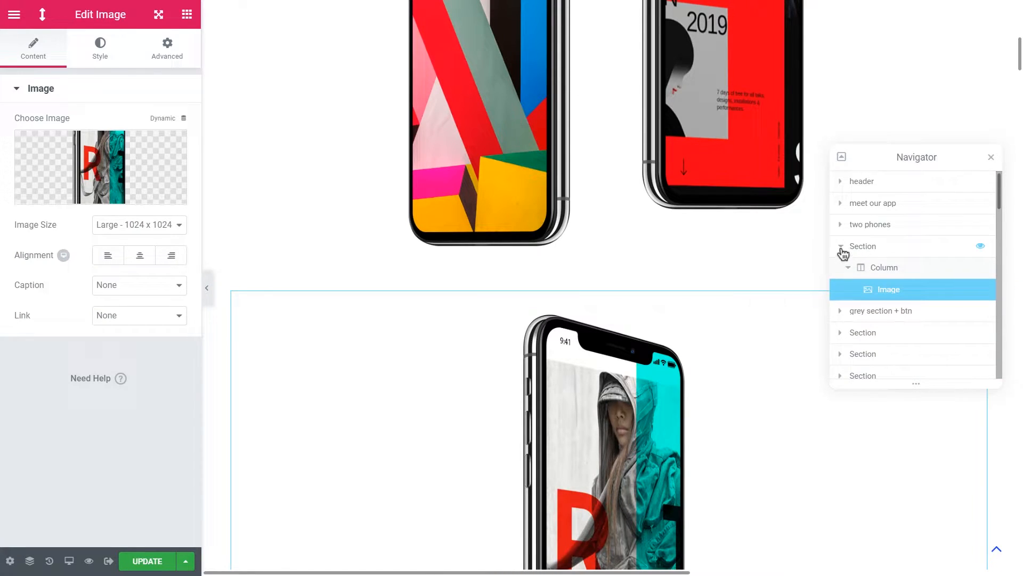
{"action": "left_click", "coordinate": [841, 249]}
{"action": "left_click", "coordinate": [870, 255]}
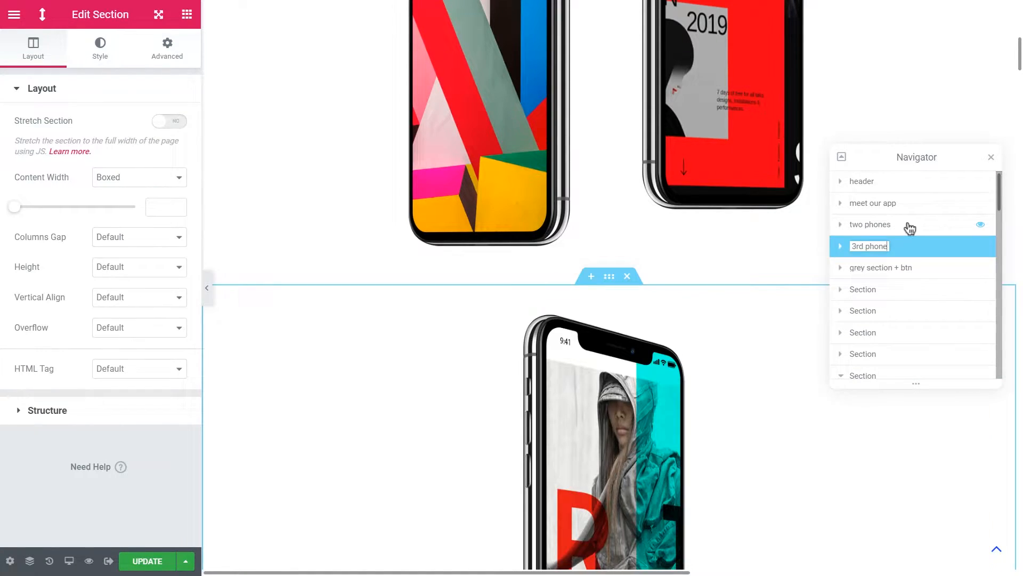
{"action": "left_click", "coordinate": [907, 226]}
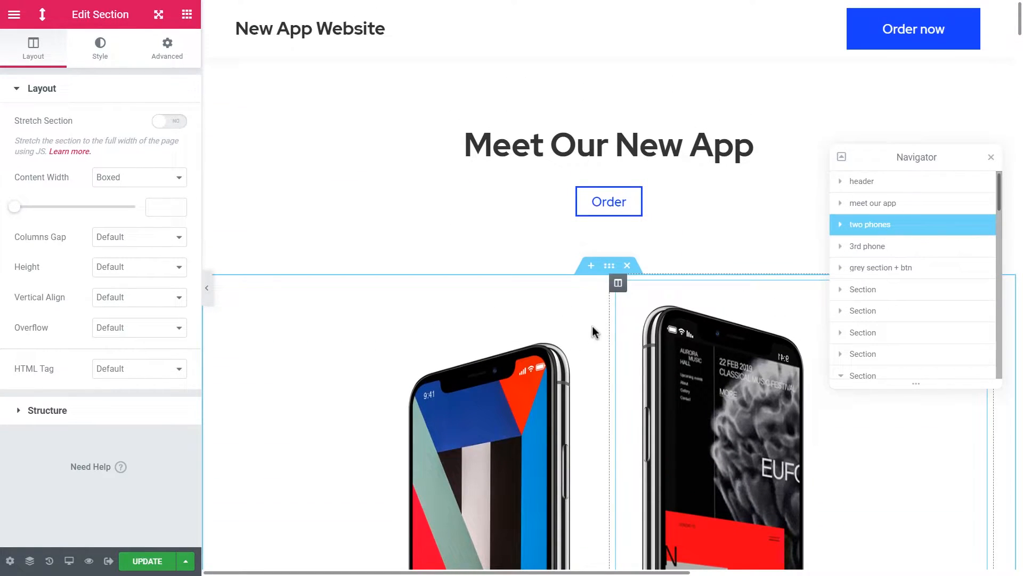
- Unlink the margins of the 3rd phone section, switch them to percent and set the top margin to -23
{"action": "scroll", "coordinate": [597, 330], "scroll_direction": "down", "scroll_amount": 5}
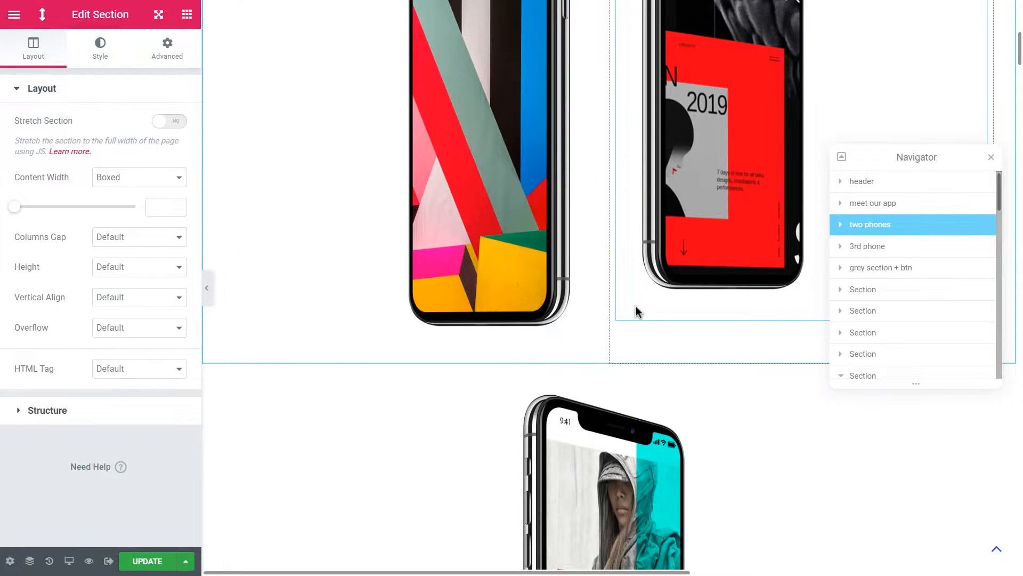
{"action": "scroll", "coordinate": [536, 334], "scroll_direction": "down", "scroll_amount": 3}
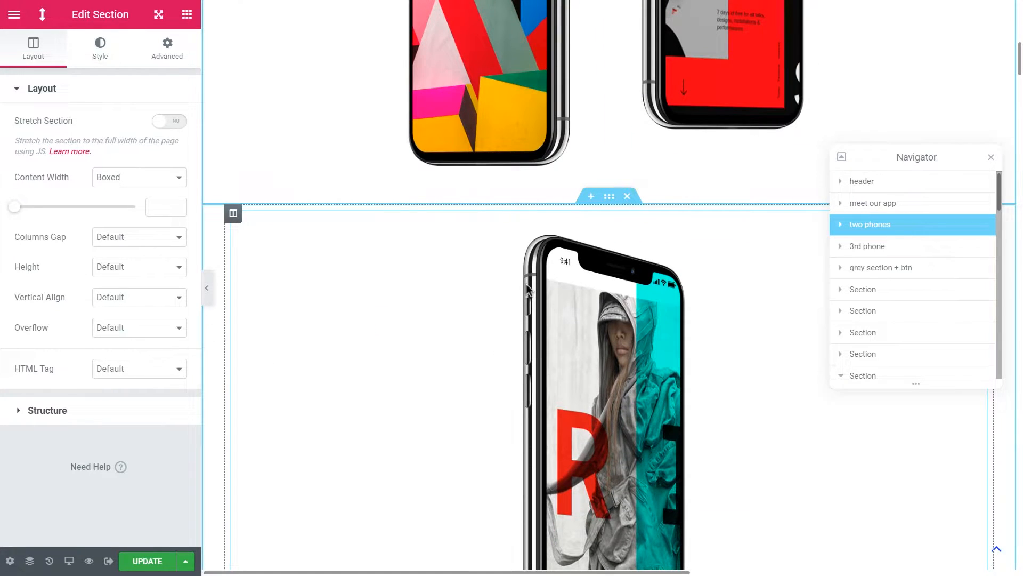
{"action": "left_click", "coordinate": [609, 197]}
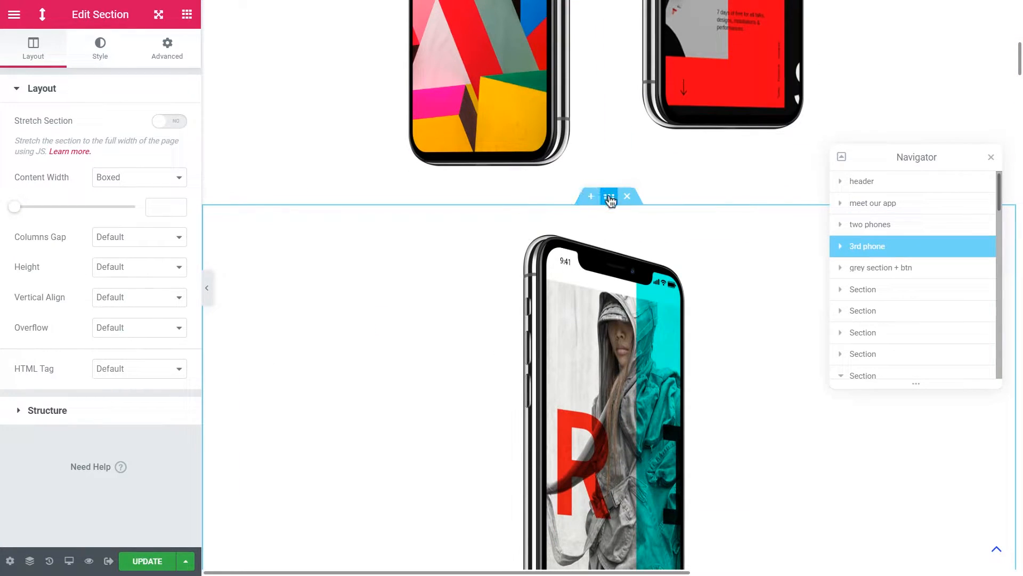
{"action": "left_click", "coordinate": [167, 49]}
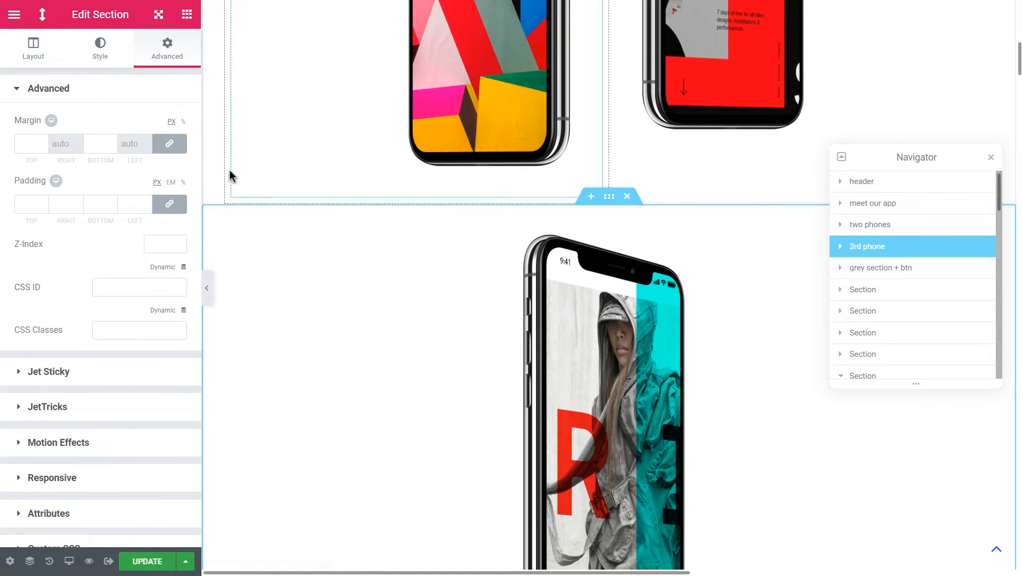
{"action": "left_click", "coordinate": [169, 149]}
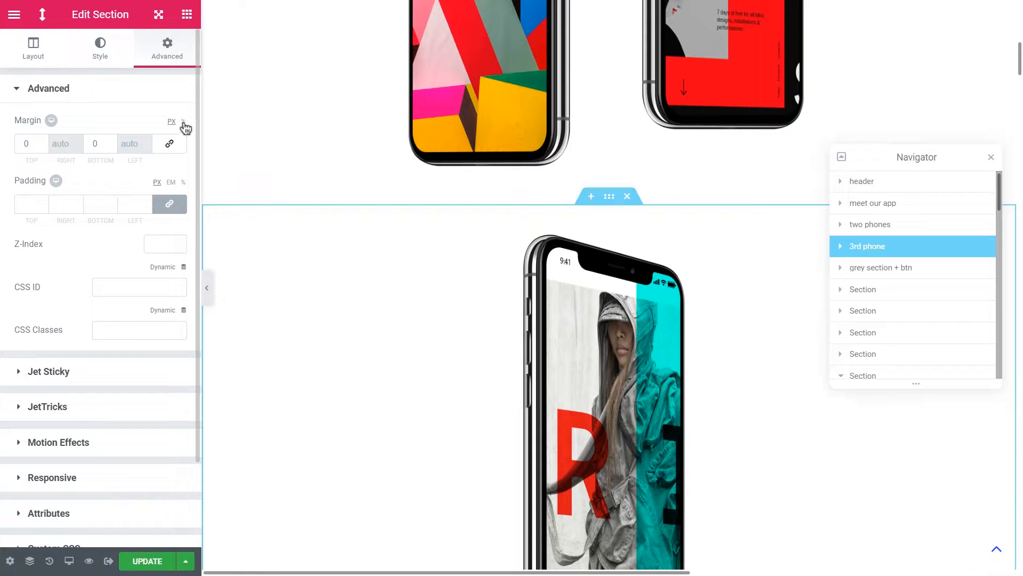
{"action": "left_click", "coordinate": [43, 147]}
{"action": "left_click", "coordinate": [42, 147]}
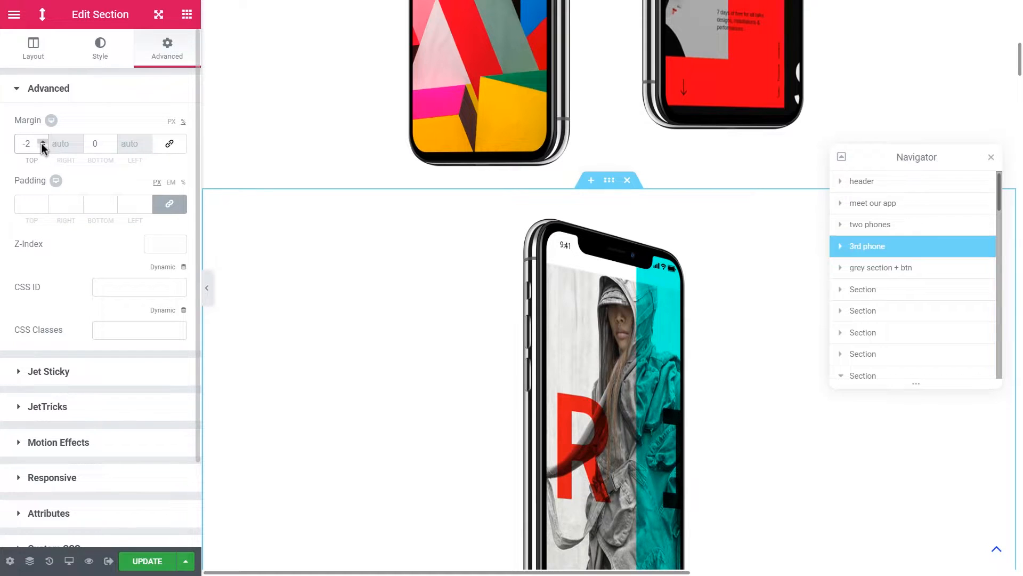
{"action": "type", "text": "3"}
- Examine the overlap of the third phone with the two upper phones and its spacing above the grey section
{"action": "scroll", "coordinate": [626, 286], "scroll_direction": "up", "scroll_amount": 3}
{"action": "scroll", "coordinate": [626, 287], "scroll_direction": "up", "scroll_amount": 1}
{"action": "scroll", "coordinate": [626, 287], "scroll_direction": "up", "scroll_amount": 6}
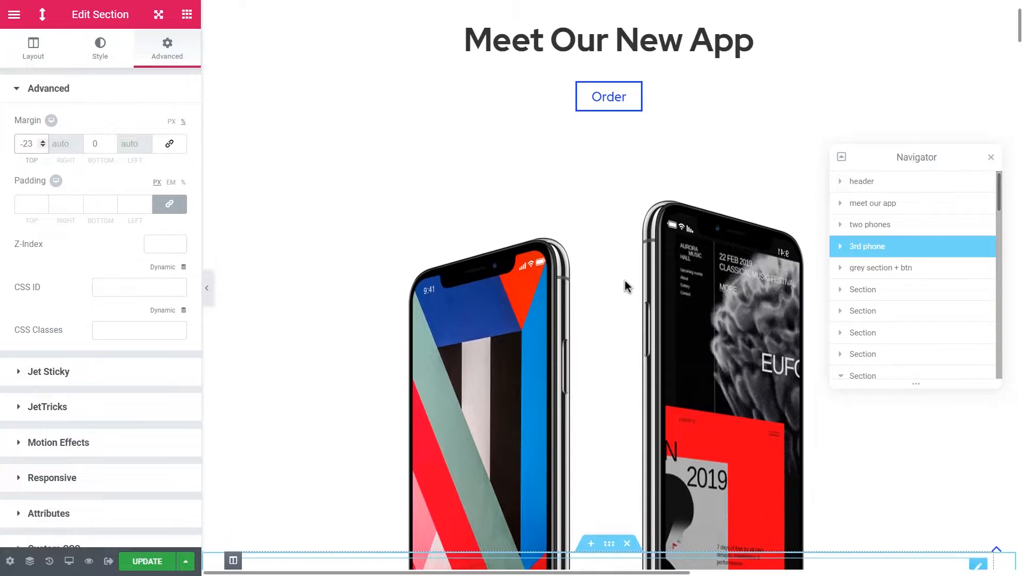
{"action": "scroll", "coordinate": [626, 286], "scroll_direction": "down", "scroll_amount": 3}
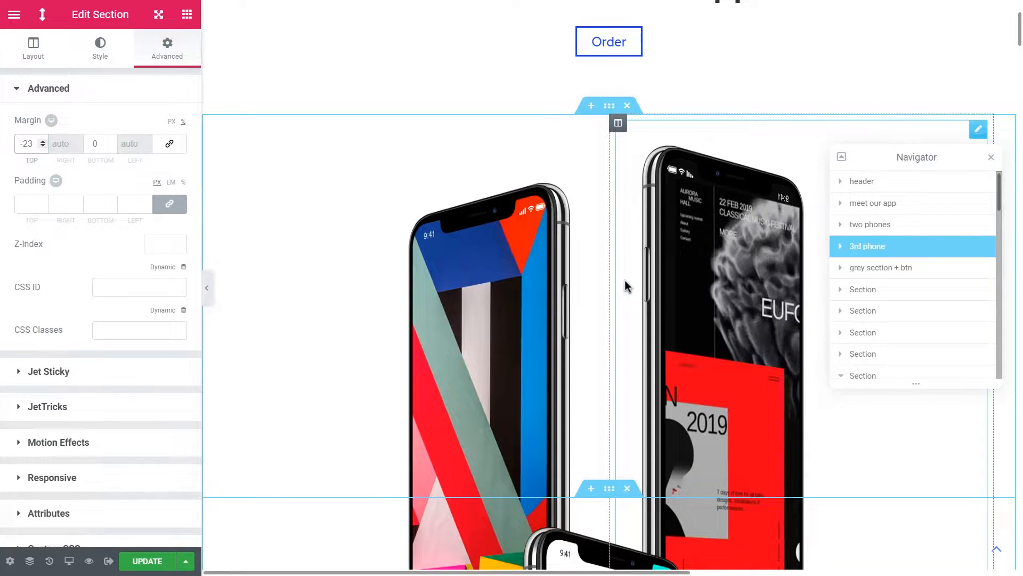
{"action": "scroll", "coordinate": [627, 283], "scroll_direction": "down", "scroll_amount": 3}
{"action": "scroll", "coordinate": [624, 281], "scroll_direction": "down", "scroll_amount": 3}
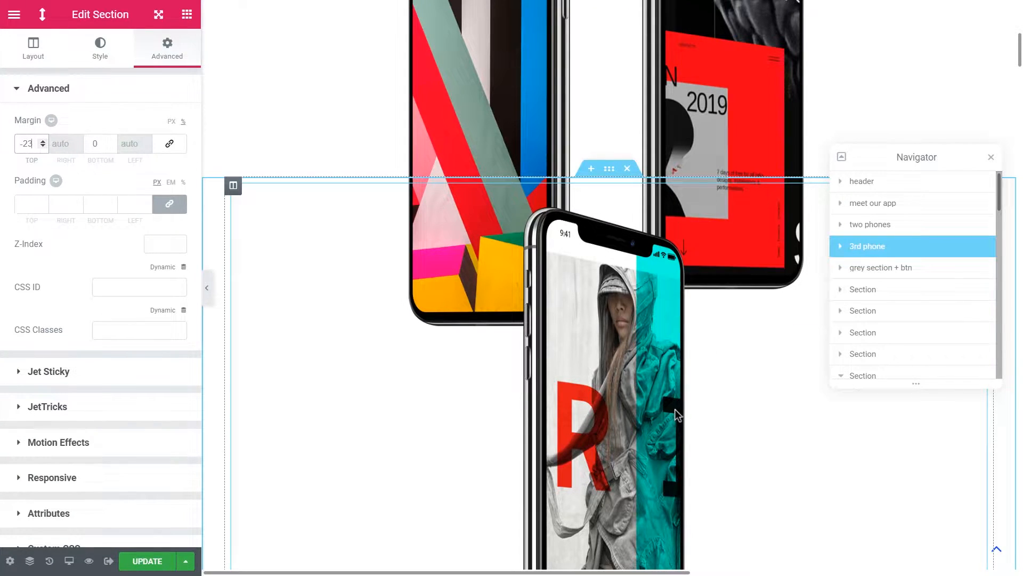
{"action": "scroll", "coordinate": [676, 409], "scroll_direction": "down", "scroll_amount": 4}
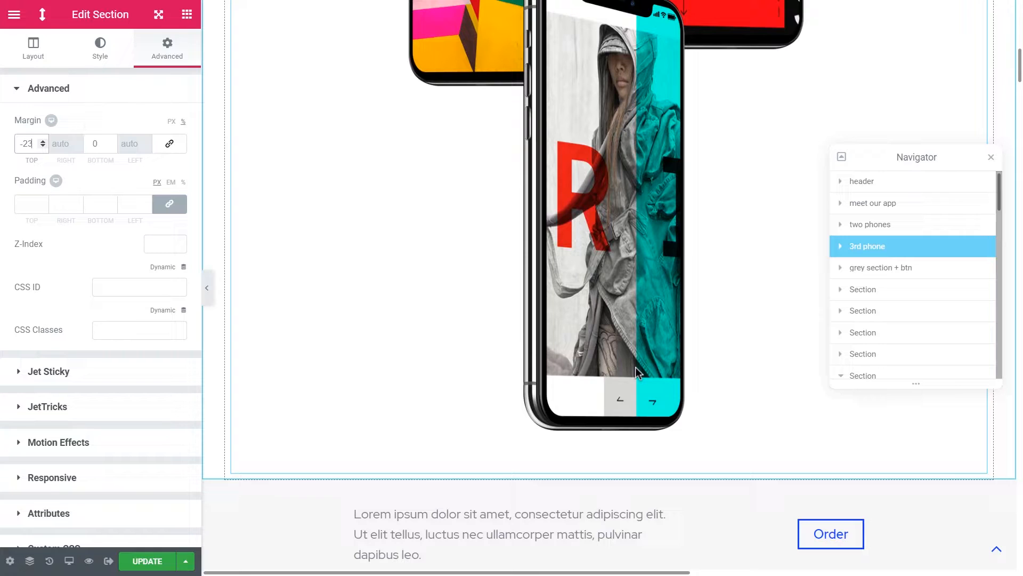
{"action": "scroll", "coordinate": [635, 367], "scroll_direction": "down", "scroll_amount": 2}
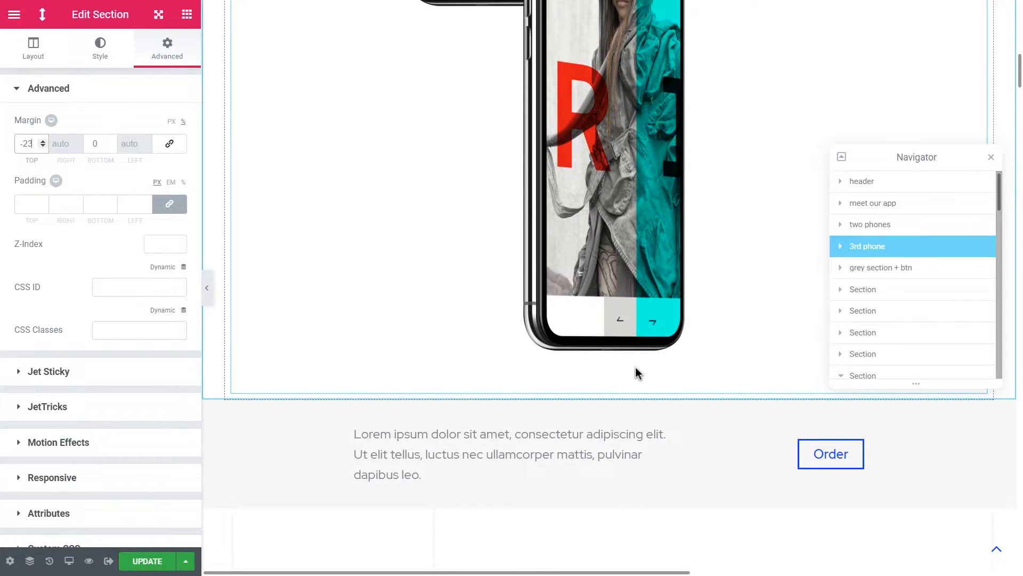
{"action": "scroll", "coordinate": [616, 359], "scroll_direction": "up", "scroll_amount": 6}
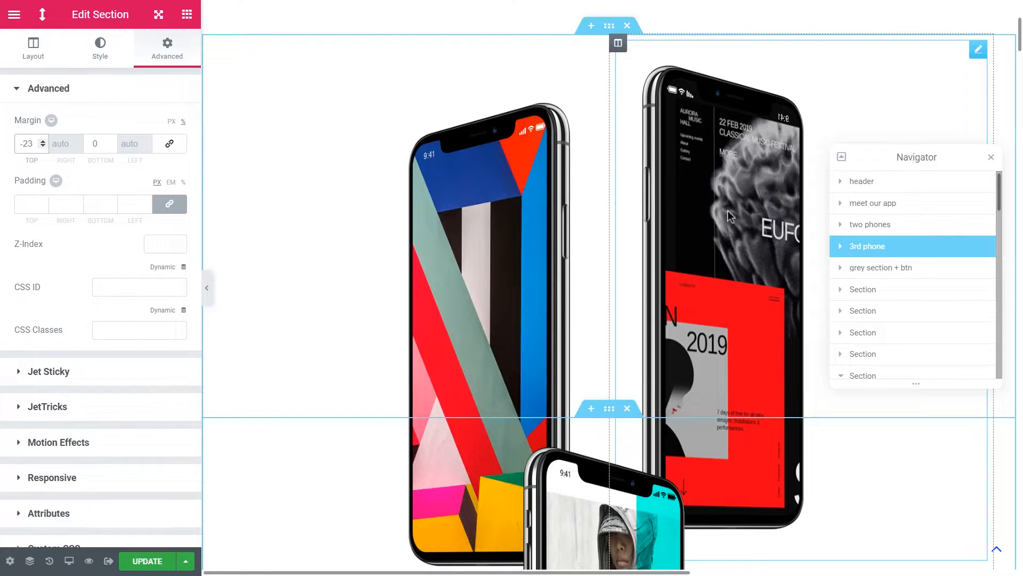
- Expand the two phones section in the Navigator and rename its images "left phone" and "right phone"
{"action": "left_click", "coordinate": [869, 228]}
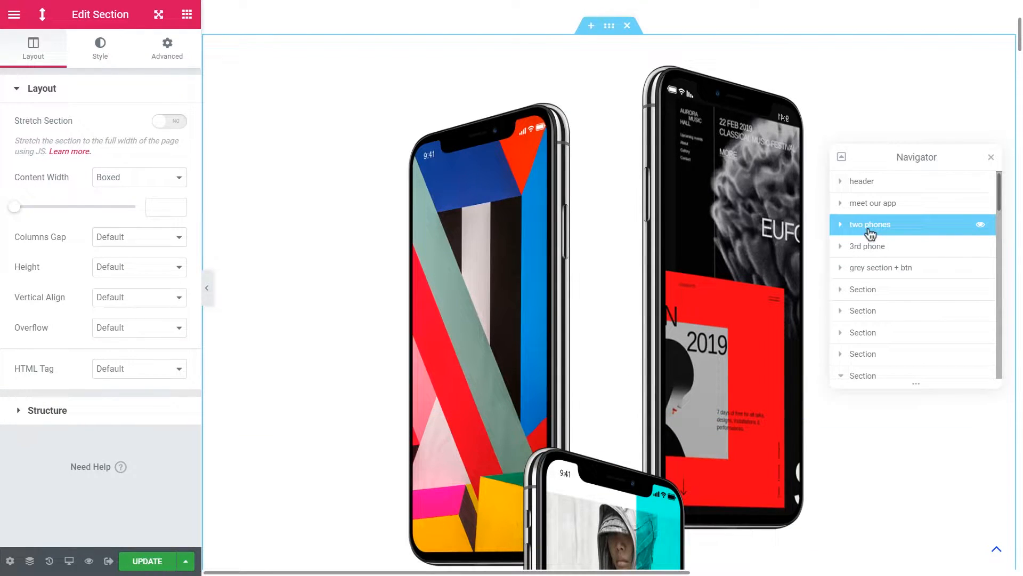
{"action": "left_click", "coordinate": [841, 227]}
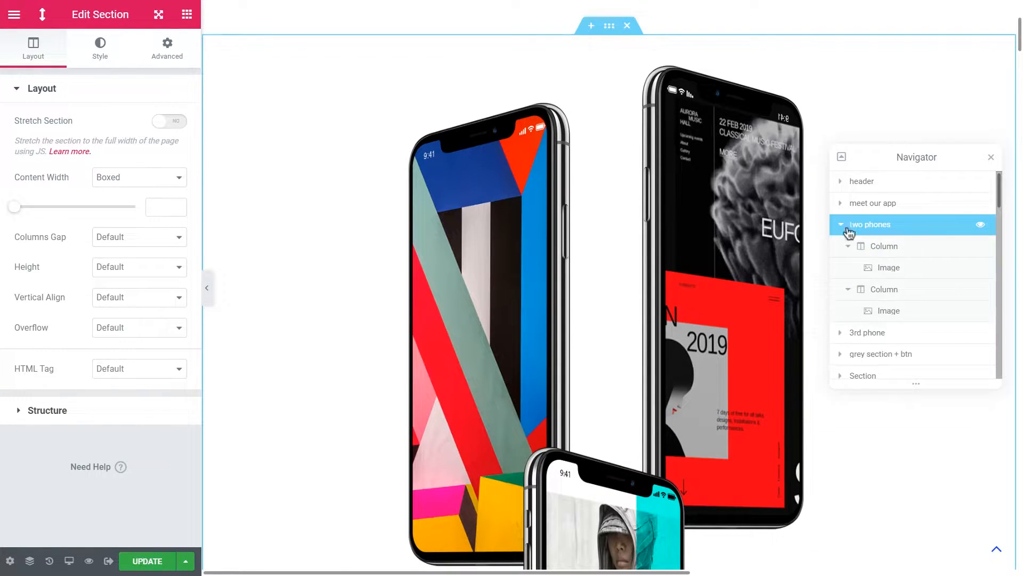
{"action": "left_click", "coordinate": [888, 273]}
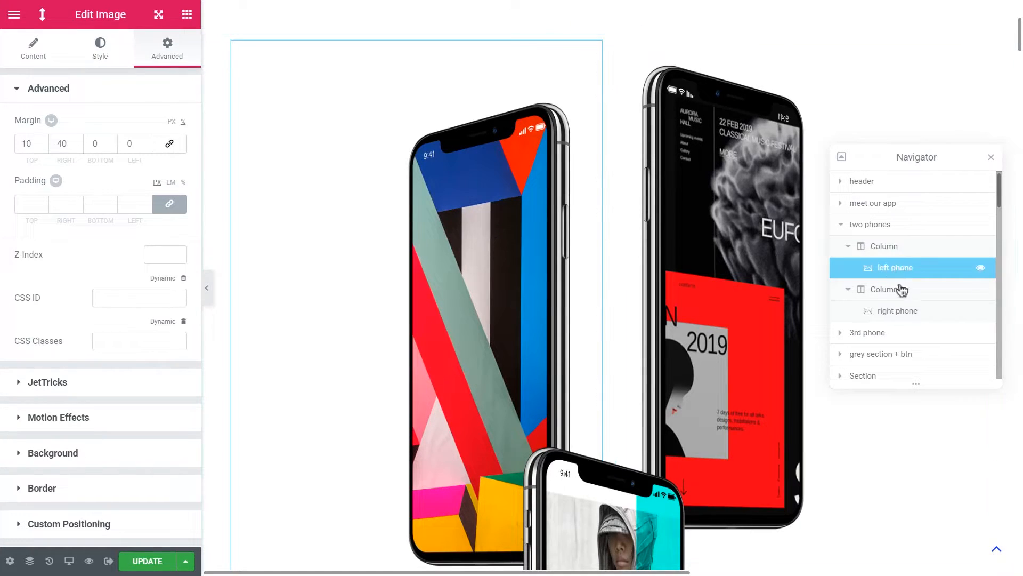
{"action": "left_click", "coordinate": [905, 314]}
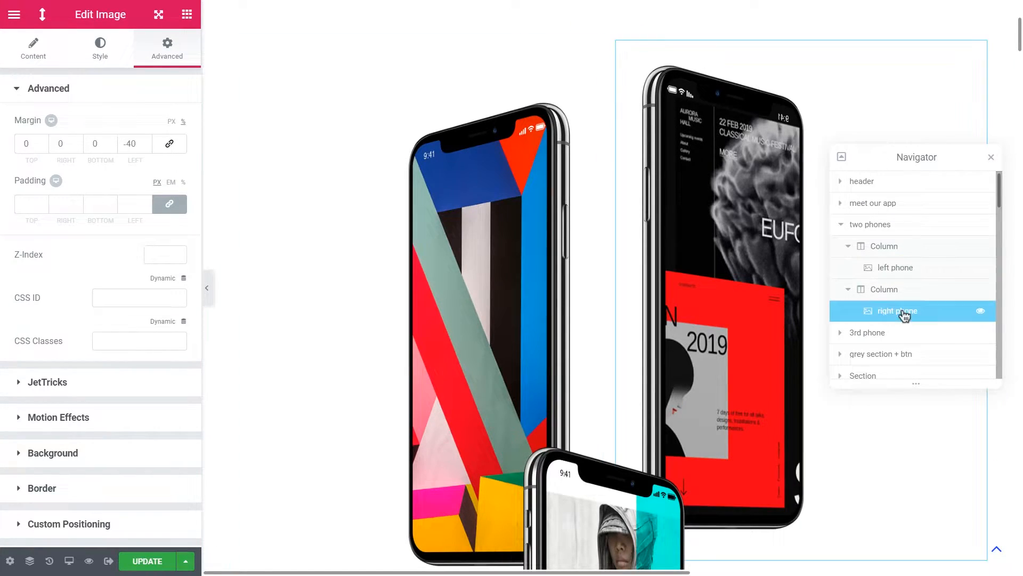
- Turn on Scrolling Effects in the motion effects of the left phone image
{"action": "left_click", "coordinate": [920, 277]}
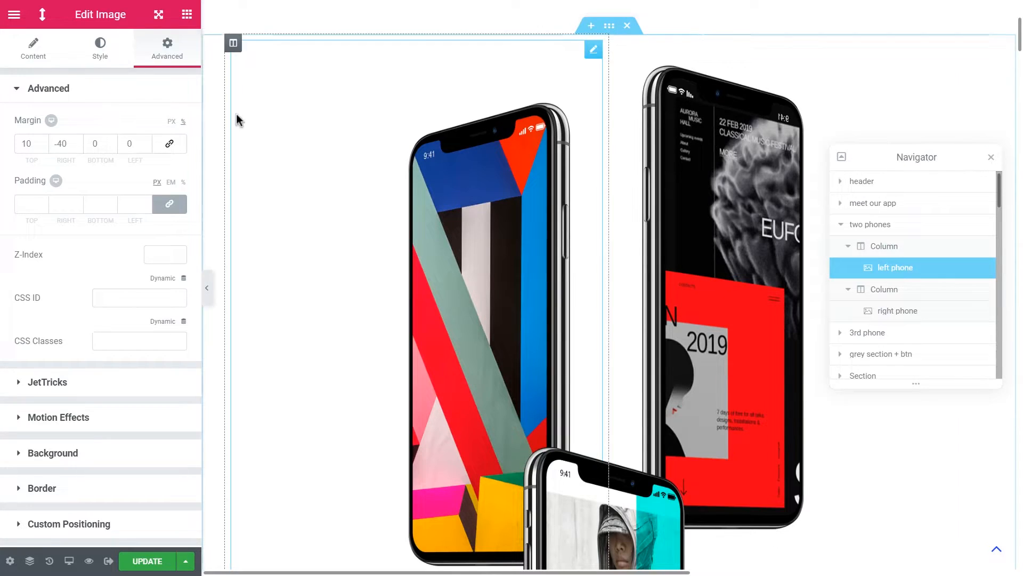
{"action": "left_click", "coordinate": [71, 420]}
{"action": "scroll", "coordinate": [136, 291], "scroll_direction": "down", "scroll_amount": 2}
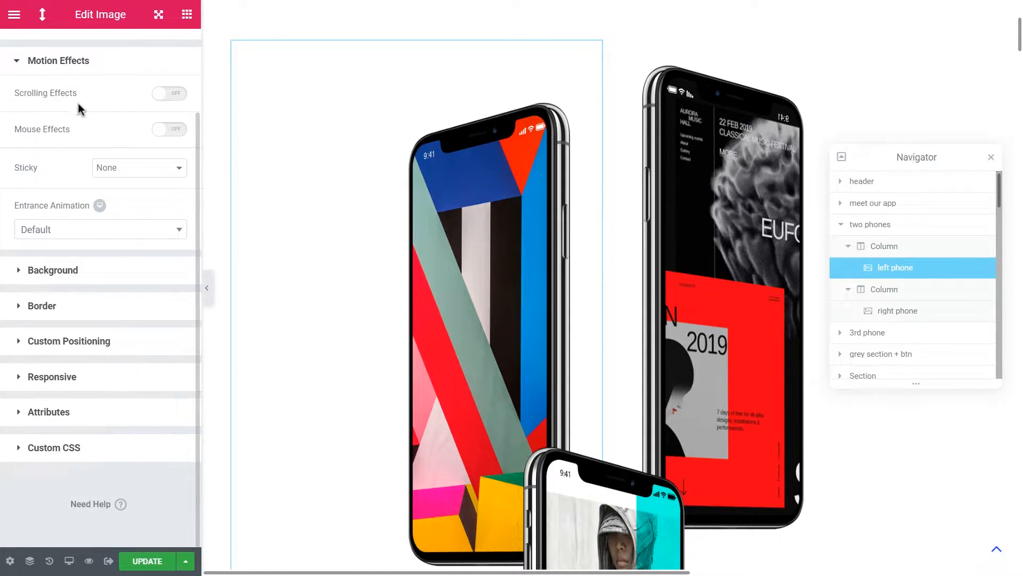
{"action": "left_click", "coordinate": [159, 93]}
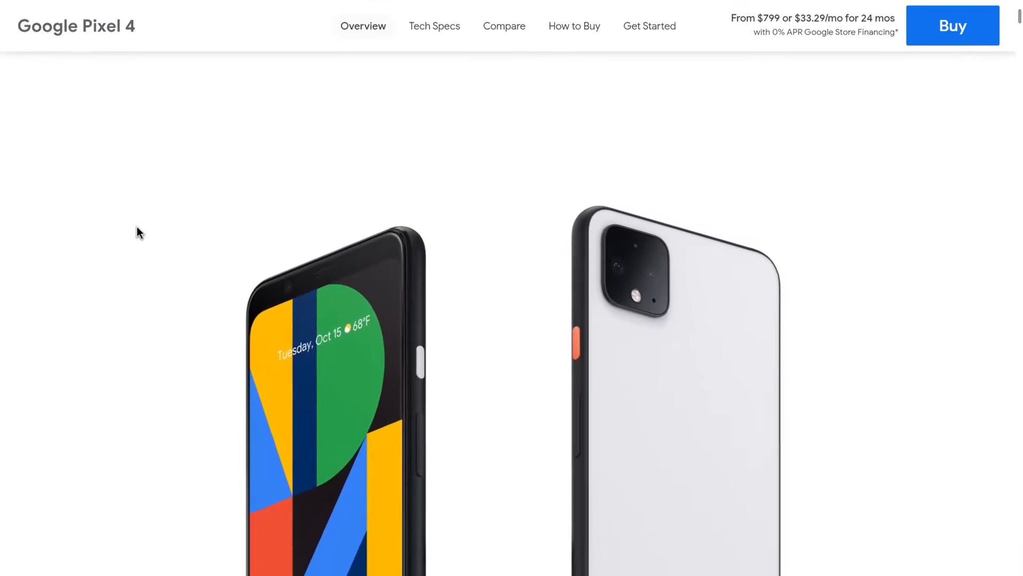
- Examine how the phones move apart while scrolling on the Google Pixel 4 reference page
{"action": "scroll", "coordinate": [136, 226], "scroll_direction": "down", "scroll_amount": 5}
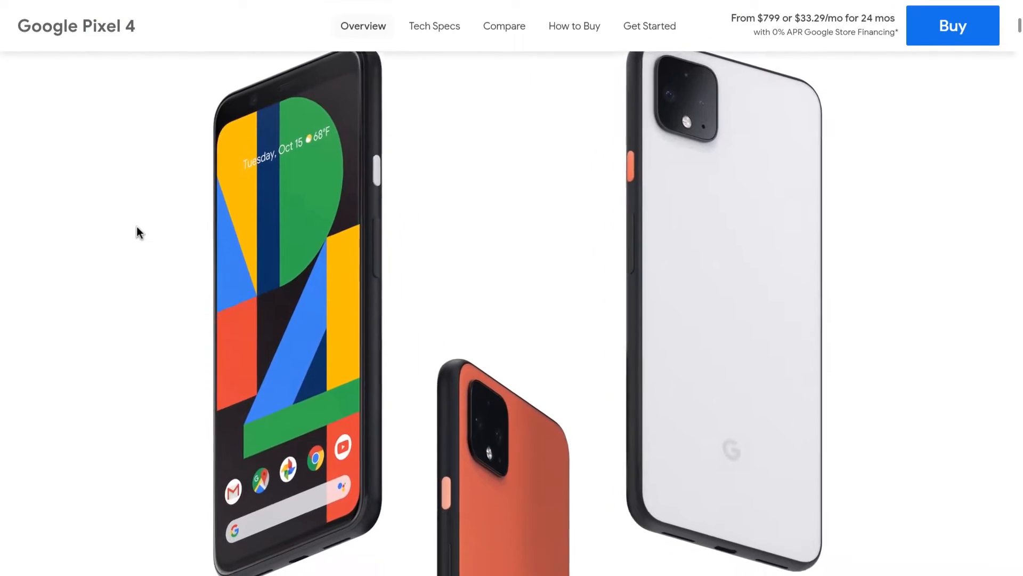
{"action": "scroll", "coordinate": [137, 226], "scroll_direction": "down", "scroll_amount": 5}
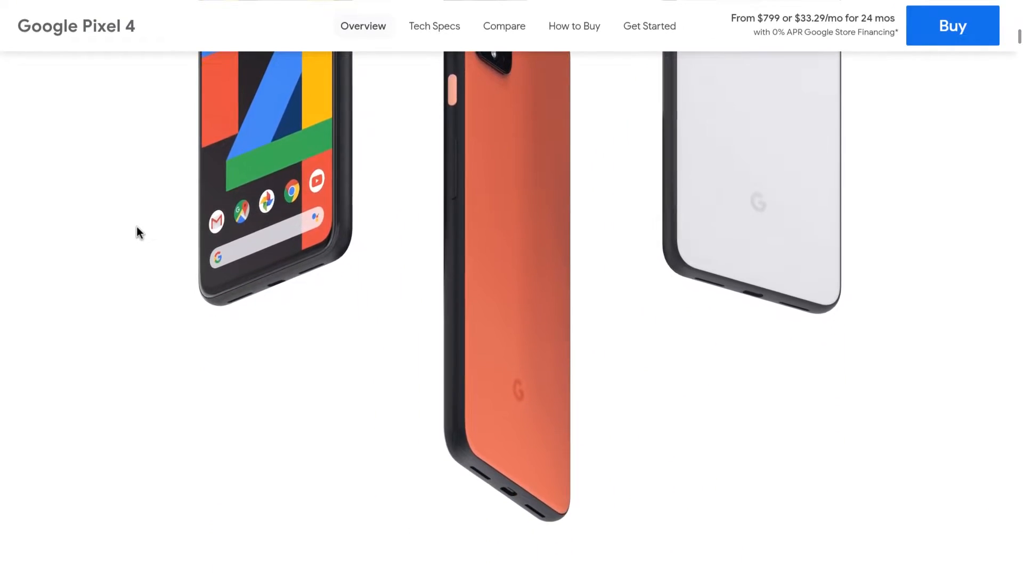
{"action": "scroll", "coordinate": [137, 226], "scroll_direction": "up", "scroll_amount": 5}
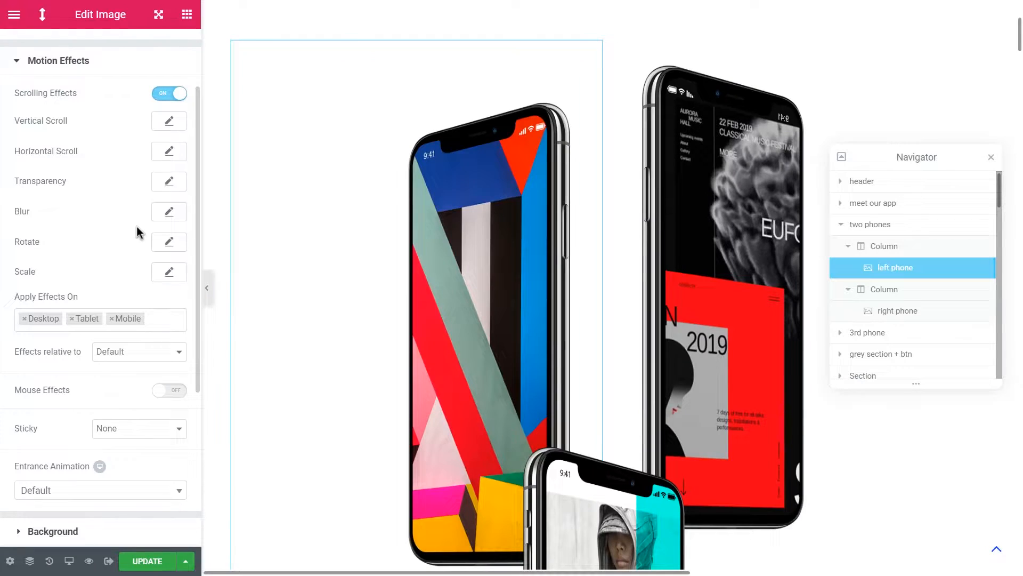
- Add a Horizontal Scroll effect to the left phone with direction To Left and speed 6, and make the effects relative to Viewport
{"action": "scroll", "coordinate": [454, 252], "scroll_direction": "up", "scroll_amount": 3}
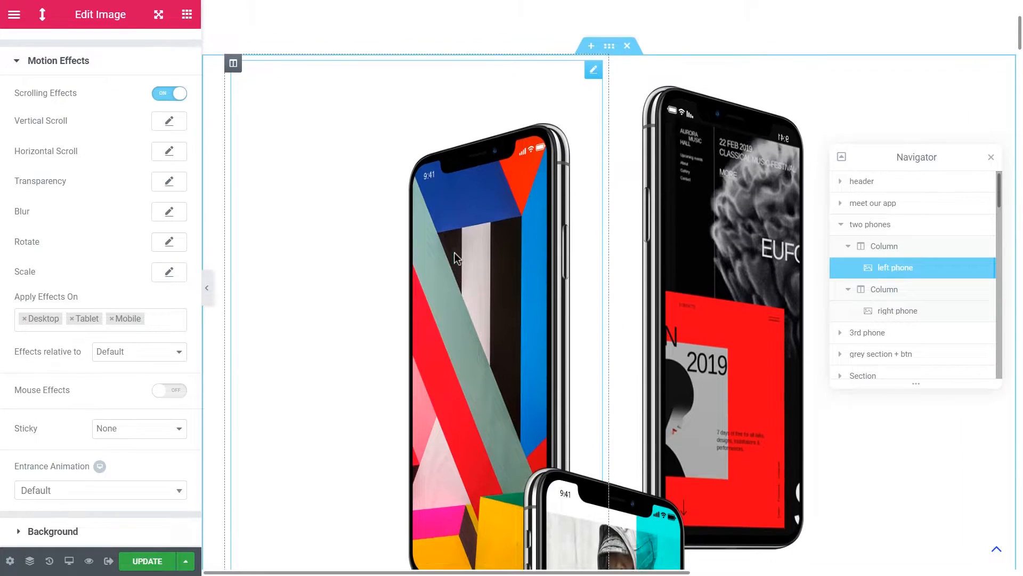
{"action": "scroll", "coordinate": [454, 253], "scroll_direction": "down", "scroll_amount": 3}
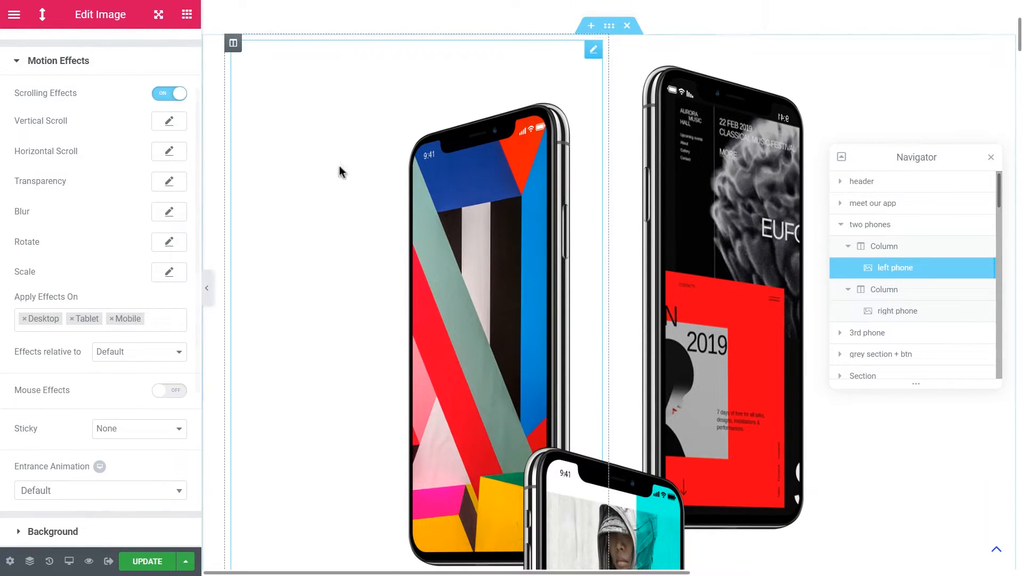
{"action": "left_click", "coordinate": [170, 155]}
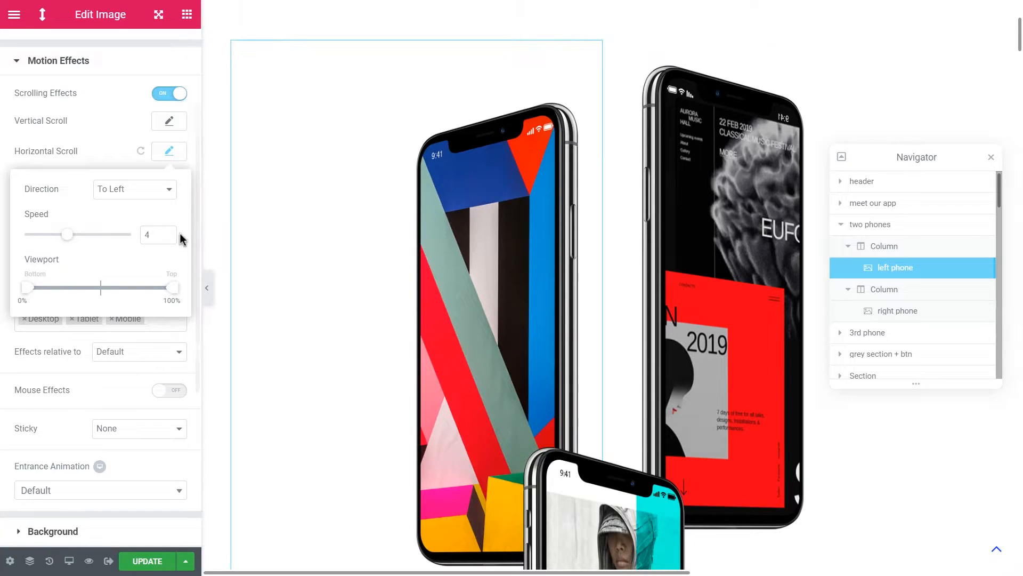
{"action": "left_click", "coordinate": [151, 235]}
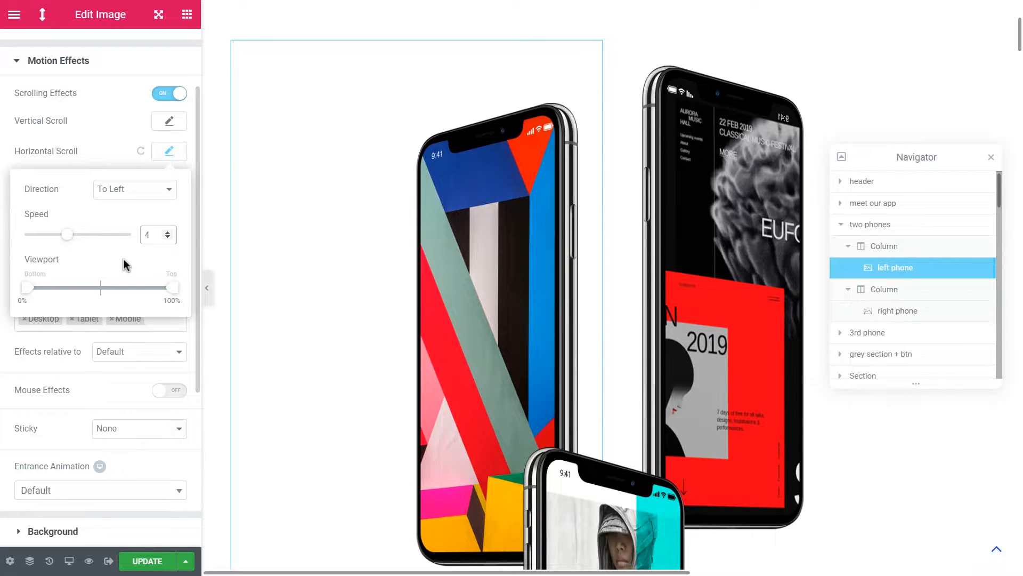
{"action": "left_click", "coordinate": [168, 233]}
{"action": "left_click", "coordinate": [168, 233]}
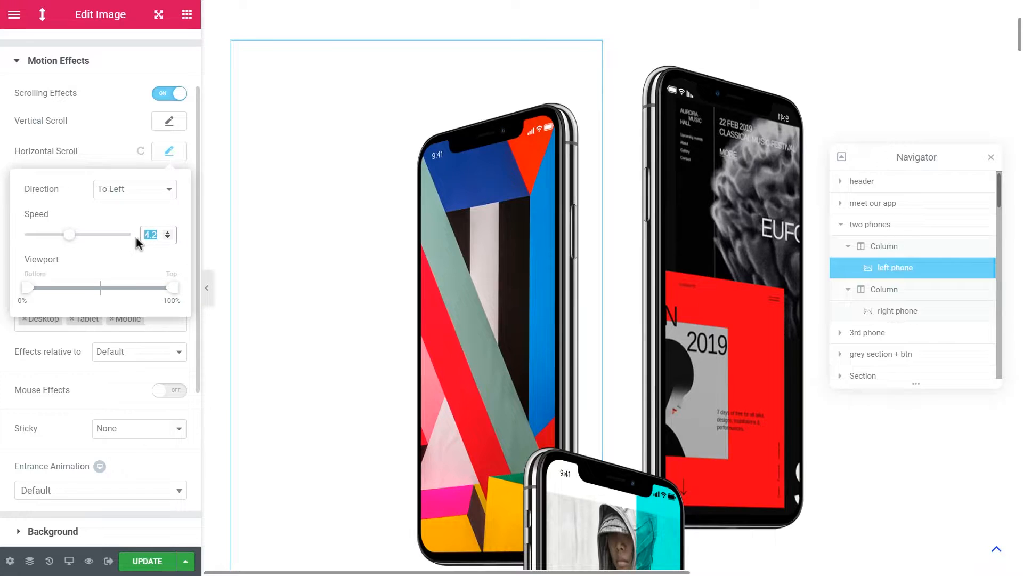
{"action": "type", "text": "6"}
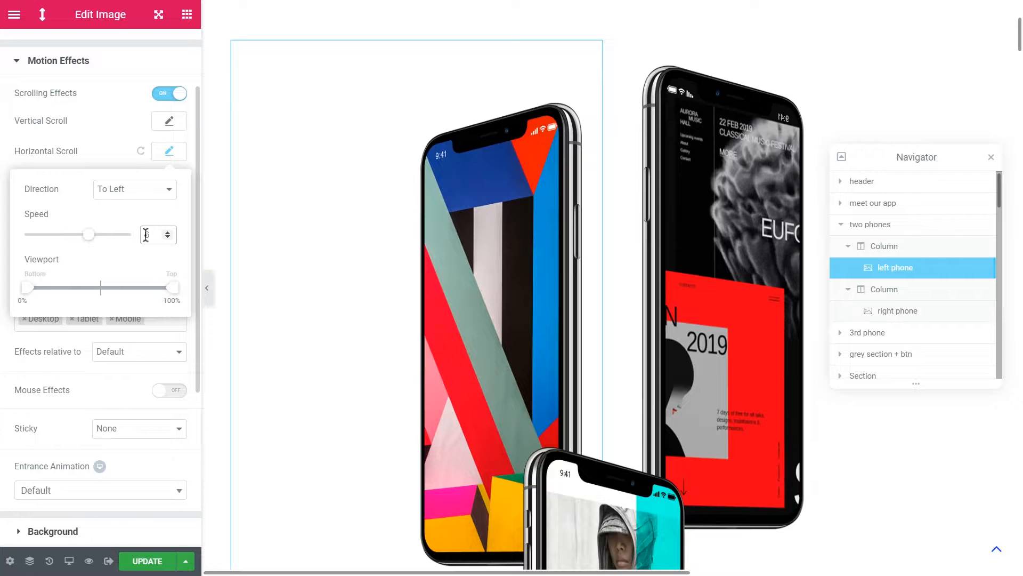
{"action": "left_click", "coordinate": [109, 149]}
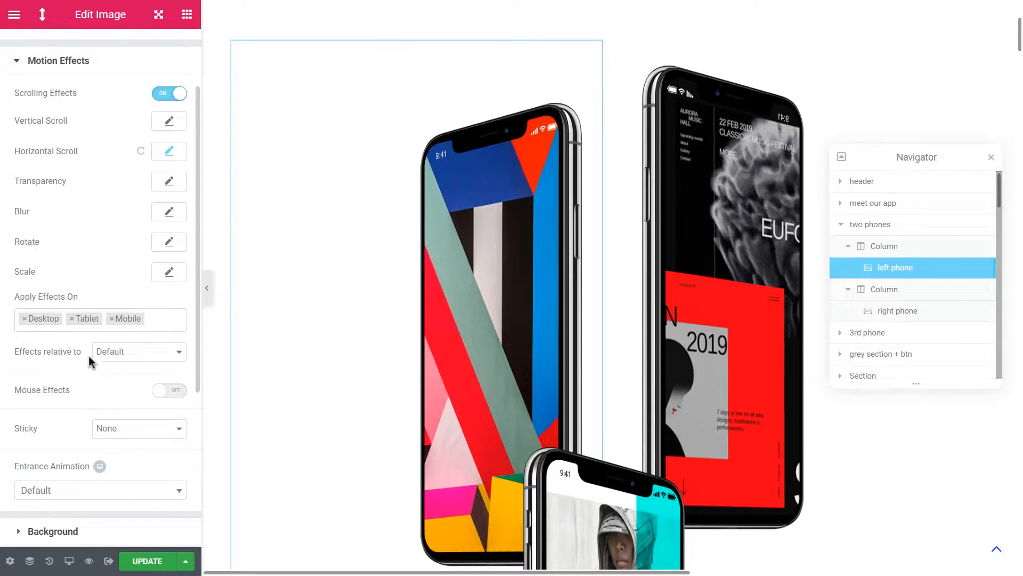
{"action": "left_click", "coordinate": [115, 353]}
{"action": "left_click", "coordinate": [130, 378]}
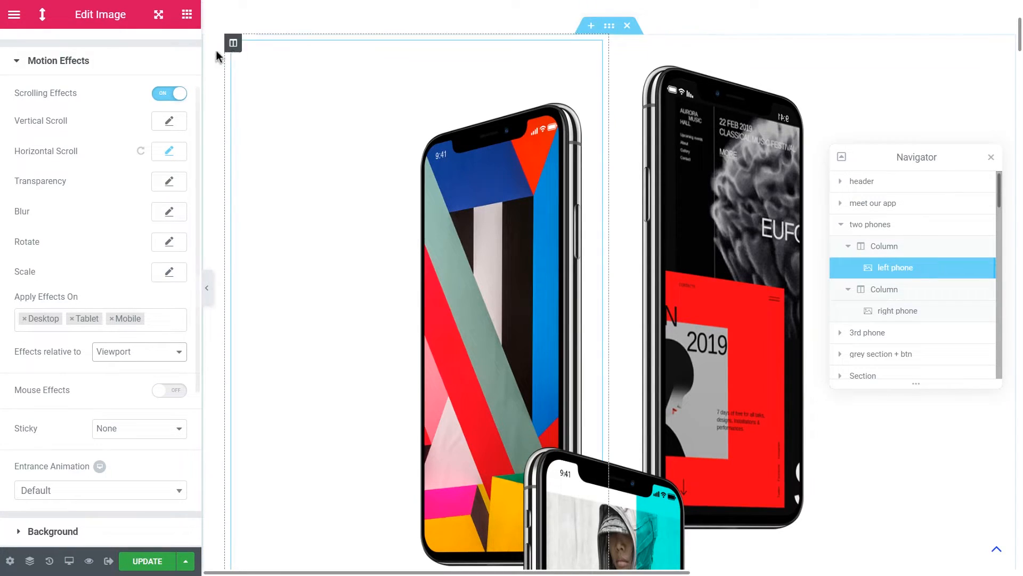
- Examine how the left phone slides sideways from its start to its end position as the page scrolls past the phones
{"action": "left_click", "coordinate": [169, 152]}
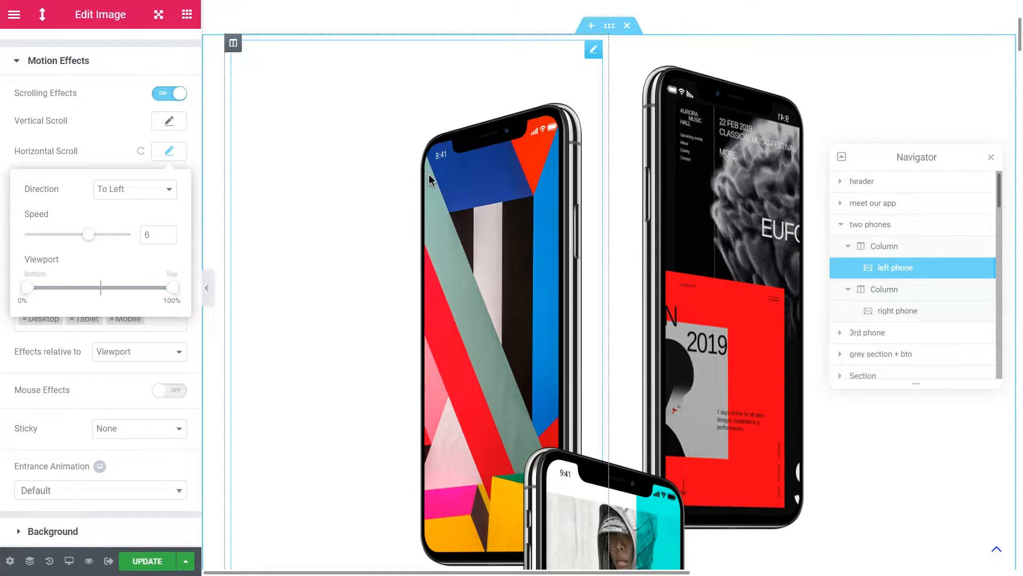
{"action": "scroll", "coordinate": [430, 173], "scroll_direction": "up", "scroll_amount": 5}
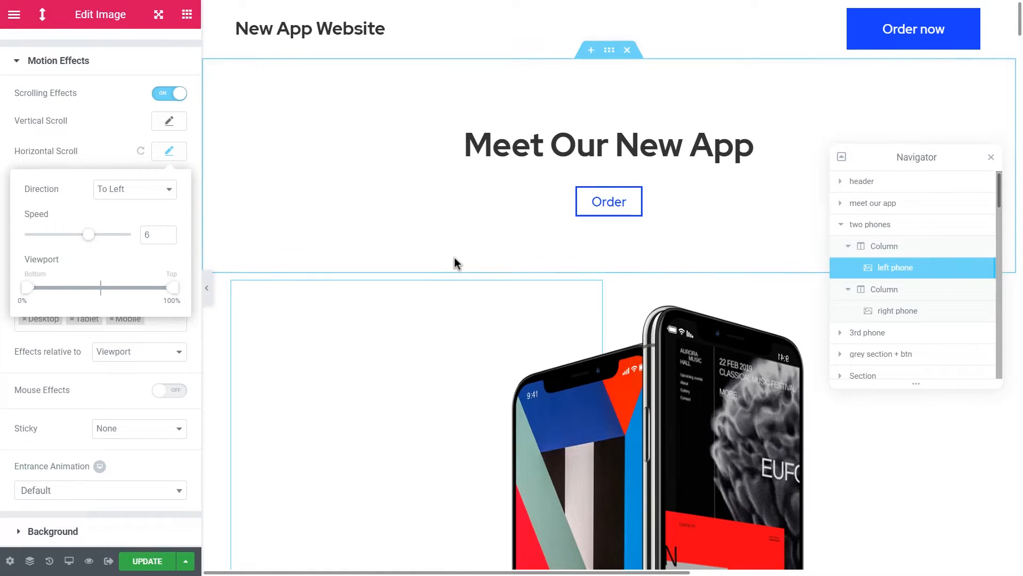
{"action": "scroll", "coordinate": [456, 262], "scroll_direction": "down", "scroll_amount": 8}
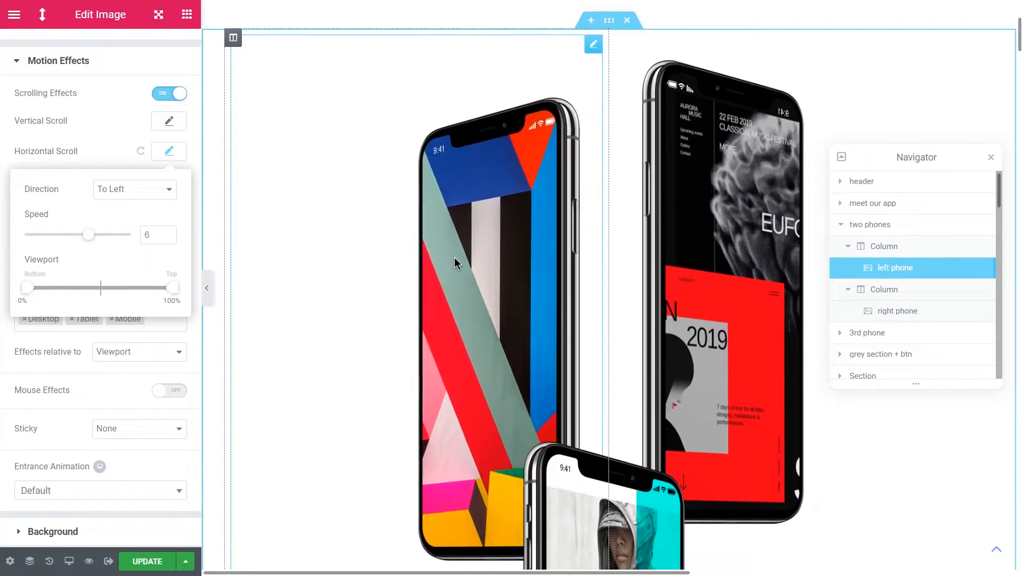
{"action": "scroll", "coordinate": [454, 259], "scroll_direction": "up", "scroll_amount": 10}
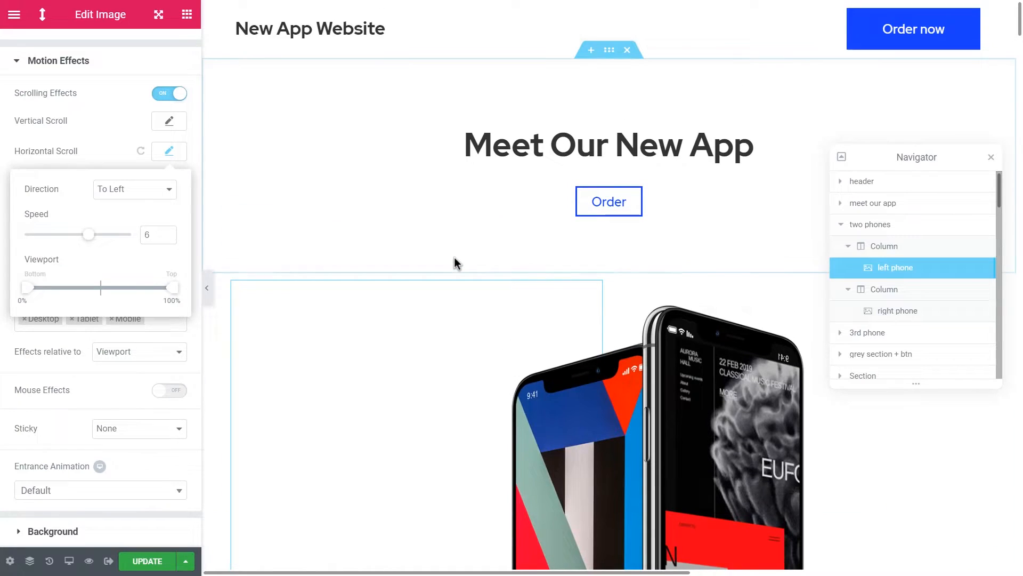
{"action": "scroll", "coordinate": [455, 262], "scroll_direction": "down", "scroll_amount": 8}
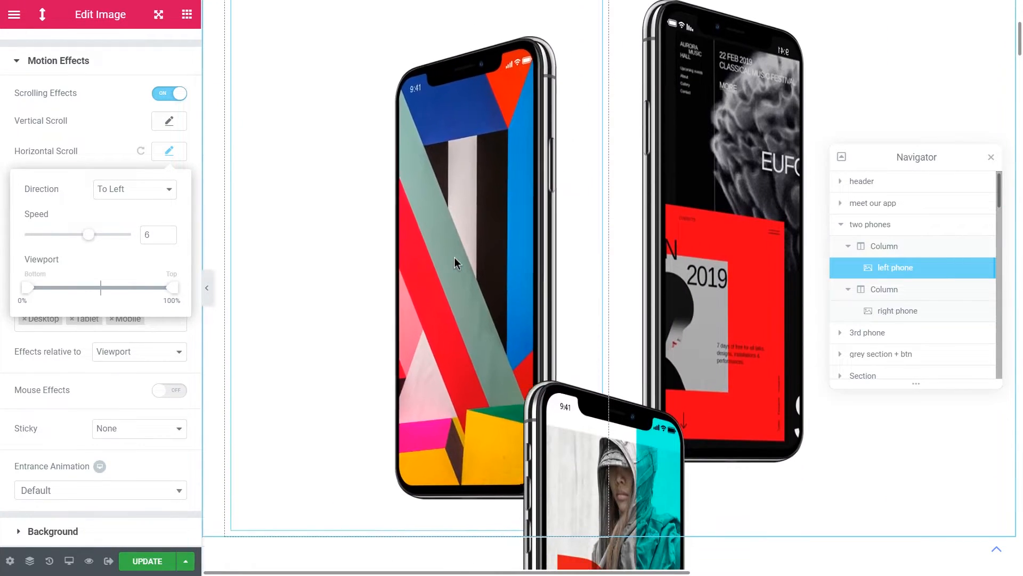
{"action": "scroll", "coordinate": [454, 263], "scroll_direction": "up", "scroll_amount": 8}
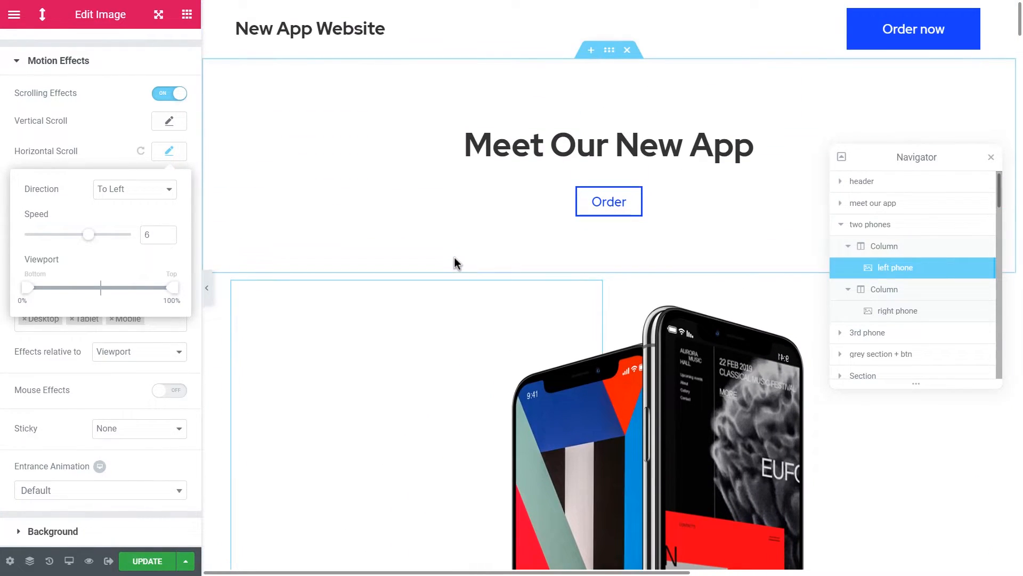
{"action": "scroll", "coordinate": [454, 263], "scroll_direction": "down", "scroll_amount": 4}
{"action": "scroll", "coordinate": [454, 263], "scroll_direction": "down", "scroll_amount": 4}
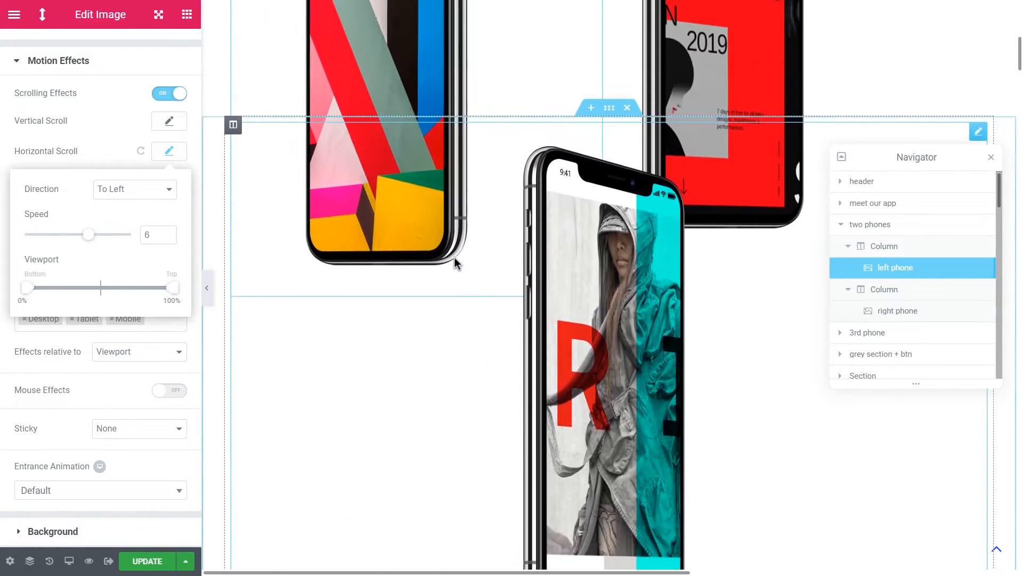
{"action": "scroll", "coordinate": [455, 263], "scroll_direction": "up", "scroll_amount": 8}
{"action": "scroll", "coordinate": [456, 262], "scroll_direction": "down", "scroll_amount": 6}
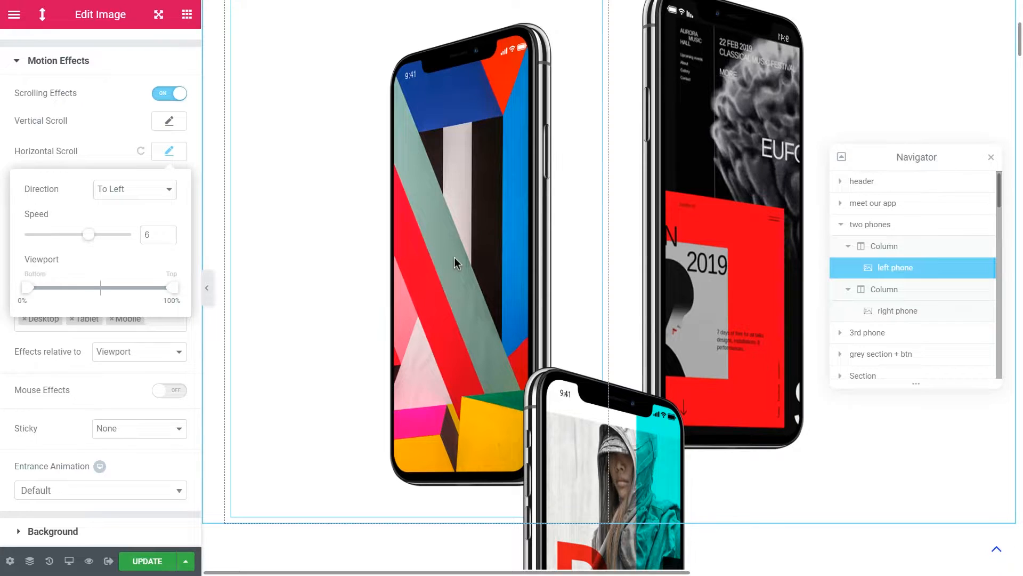
{"action": "scroll", "coordinate": [503, 278], "scroll_direction": "up", "scroll_amount": 5}
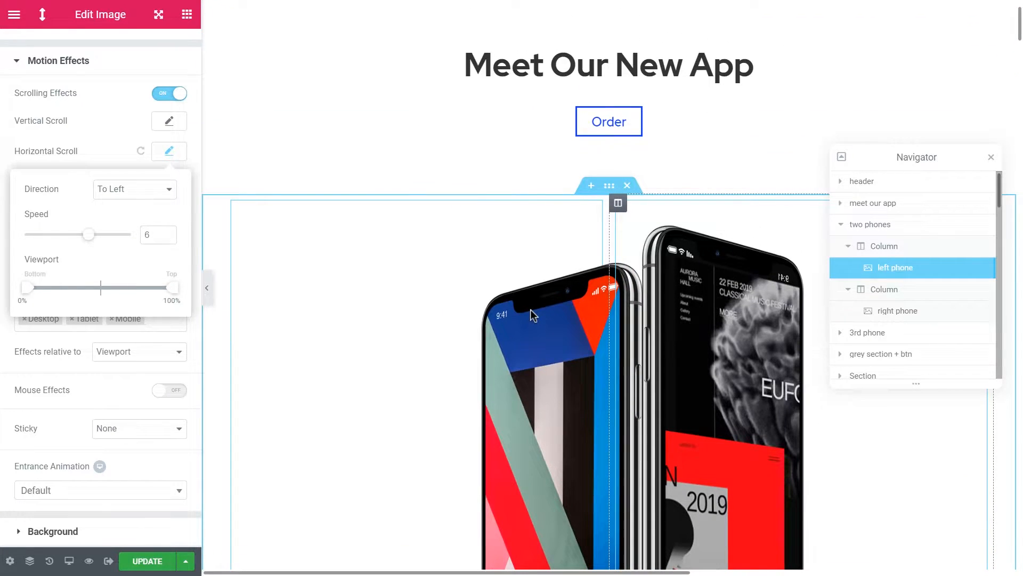
{"action": "scroll", "coordinate": [530, 315], "scroll_direction": "down", "scroll_amount": 5}
{"action": "scroll", "coordinate": [531, 314], "scroll_direction": "up", "scroll_amount": 7}
{"action": "scroll", "coordinate": [530, 314], "scroll_direction": "down", "scroll_amount": 3}
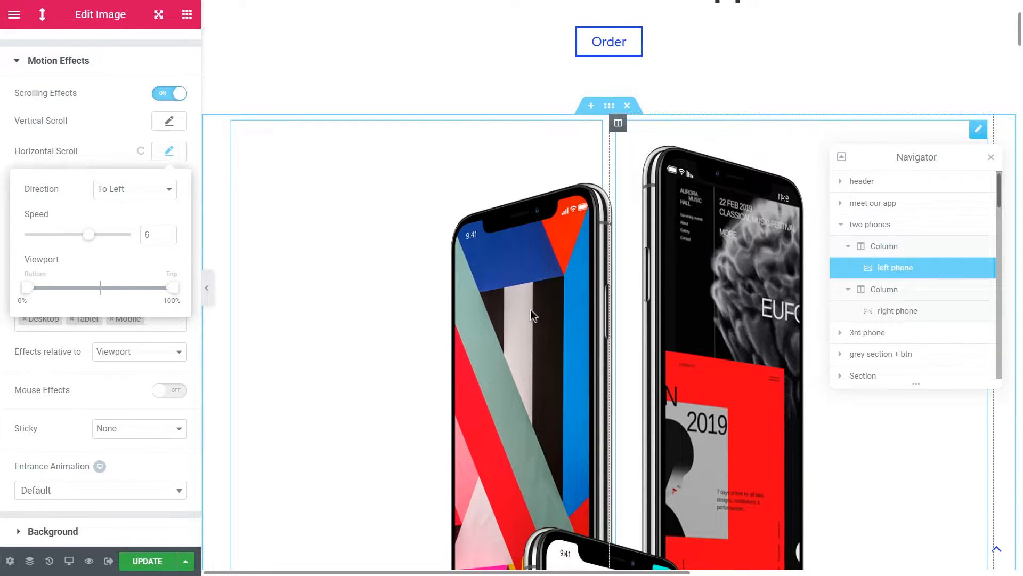
{"action": "scroll", "coordinate": [531, 315], "scroll_direction": "down", "scroll_amount": 6}
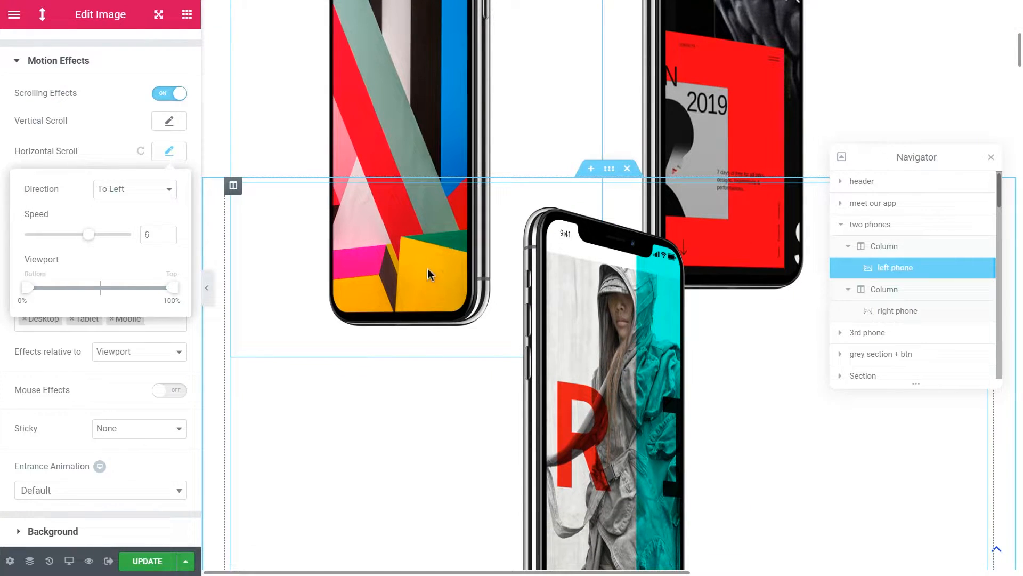
{"action": "scroll", "coordinate": [429, 269], "scroll_direction": "down", "scroll_amount": 4}
{"action": "scroll", "coordinate": [427, 260], "scroll_direction": "down", "scroll_amount": 1}
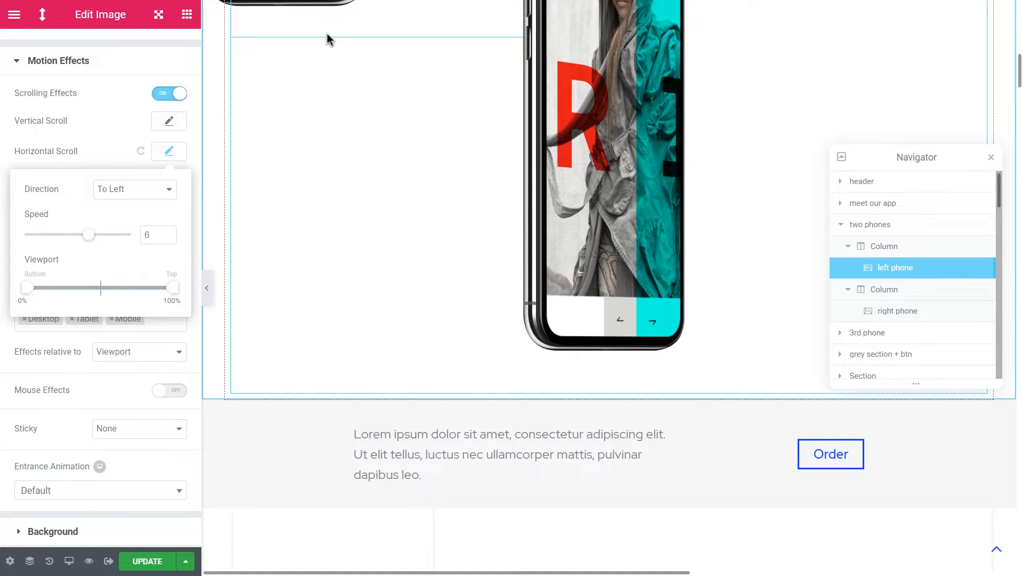
{"action": "scroll", "coordinate": [281, 39], "scroll_direction": "down", "scroll_amount": 1}
{"action": "scroll", "coordinate": [336, 245], "scroll_direction": "up", "scroll_amount": 8}
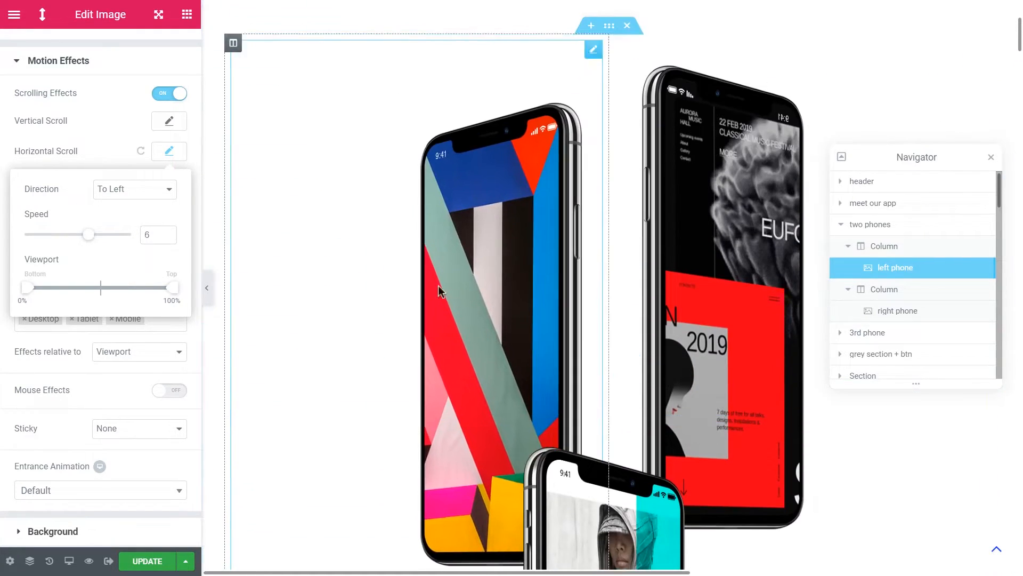
{"action": "scroll", "coordinate": [431, 337], "scroll_direction": "down", "scroll_amount": 2}
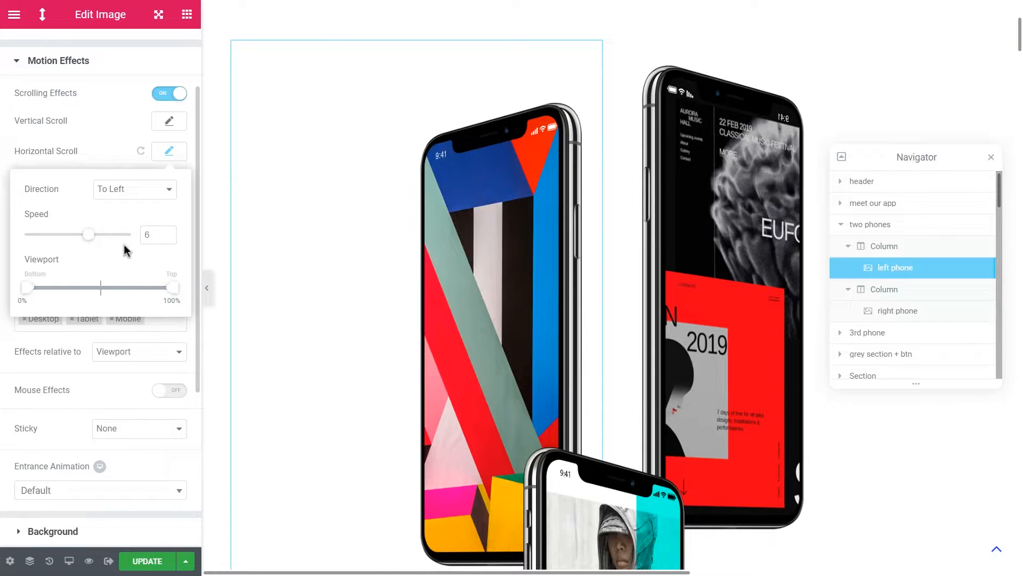
{"action": "left_click", "coordinate": [113, 130]}
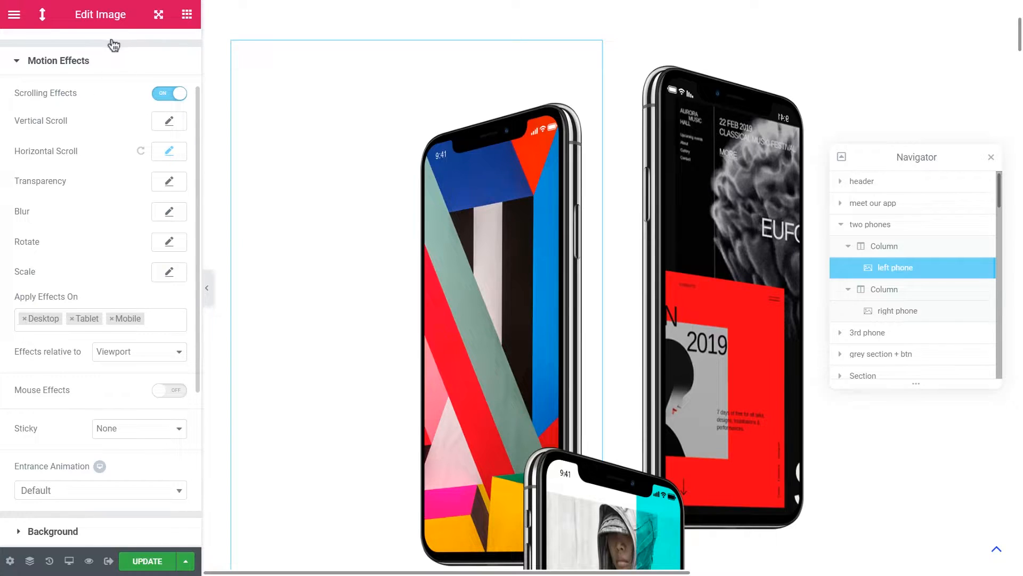
- Undock the editor panel and float it over the empty area beside the left phone
{"action": "left_click", "coordinate": [14, 15]}
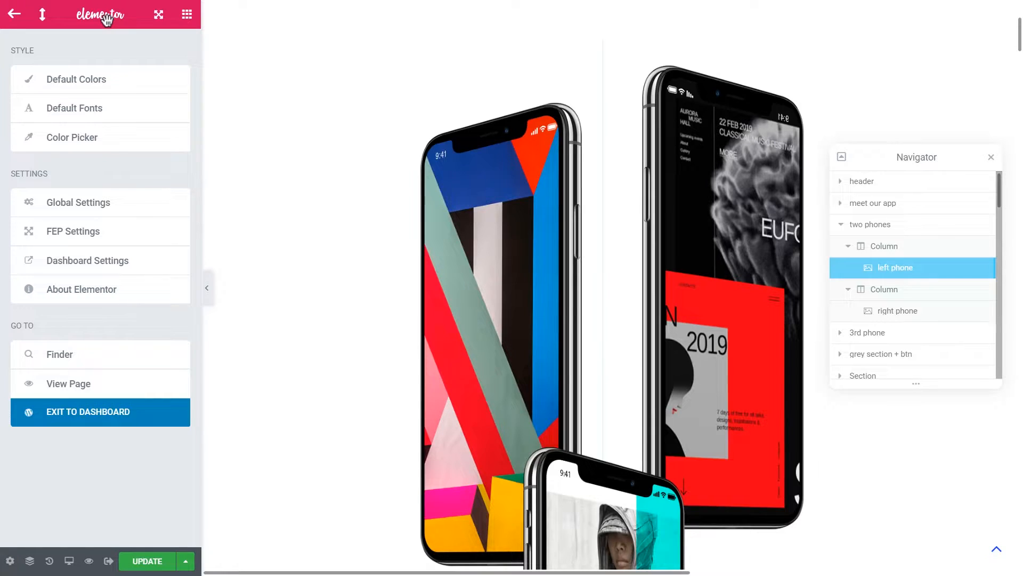
{"action": "left_click_drag", "start_coordinate": [110, 16], "coordinate": [129, 53]}
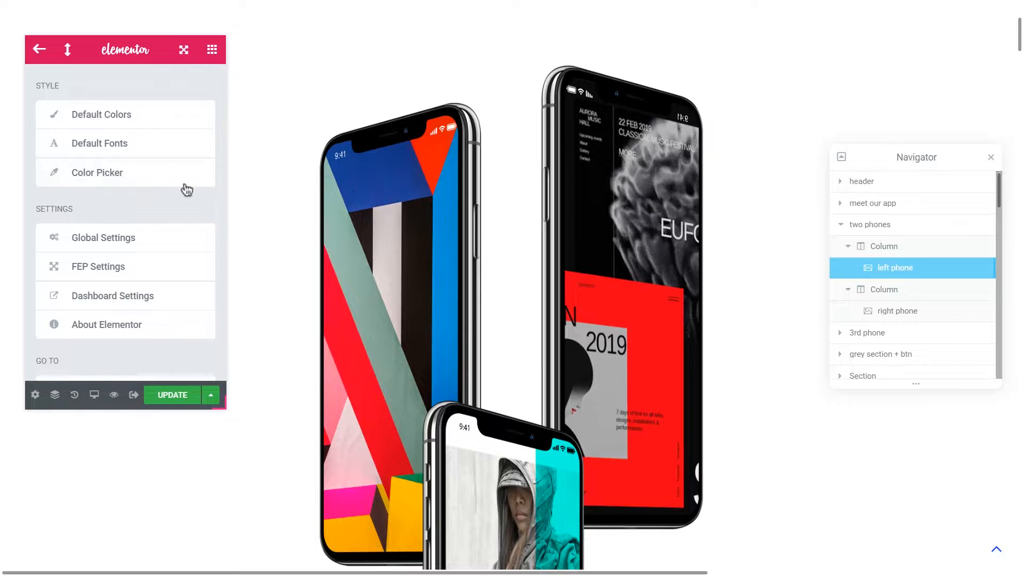
{"action": "scroll", "coordinate": [155, 222], "scroll_direction": "down", "scroll_amount": 2}
{"action": "scroll", "coordinate": [155, 222], "scroll_direction": "up", "scroll_amount": 2}
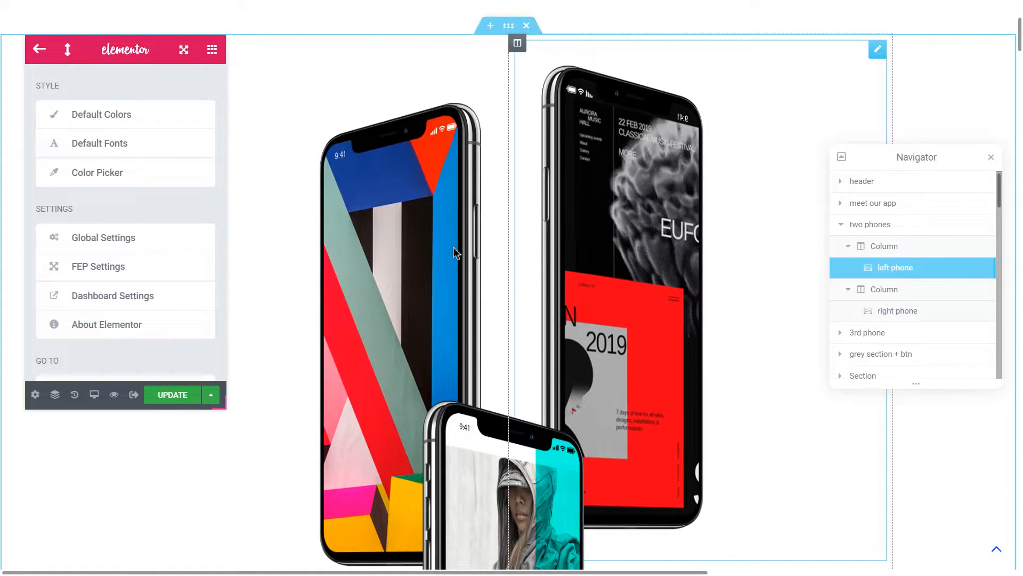
{"action": "left_click_drag", "start_coordinate": [124, 45], "coordinate": [194, 70]}
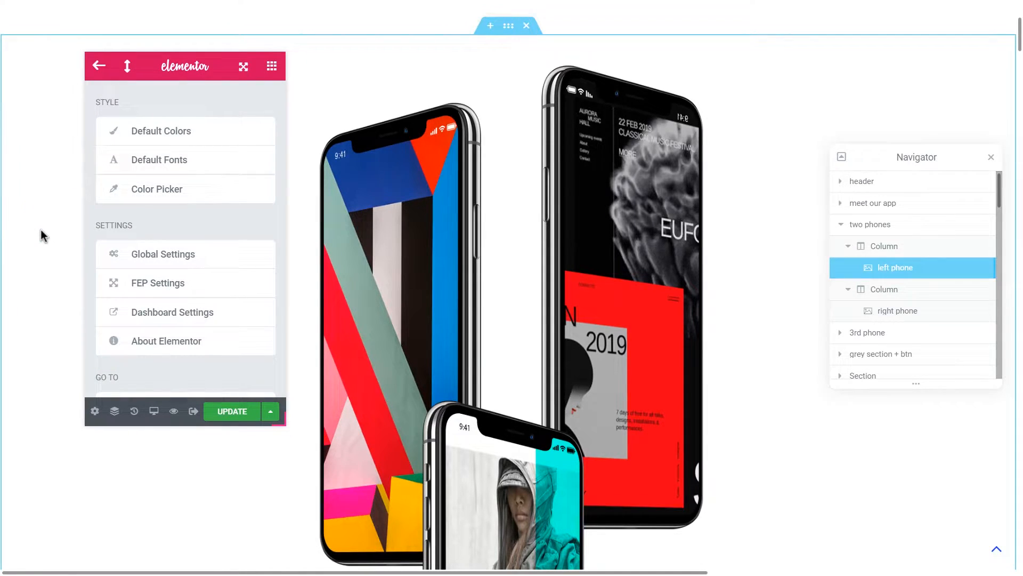
{"action": "left_click_drag", "start_coordinate": [179, 66], "coordinate": [158, 78]}
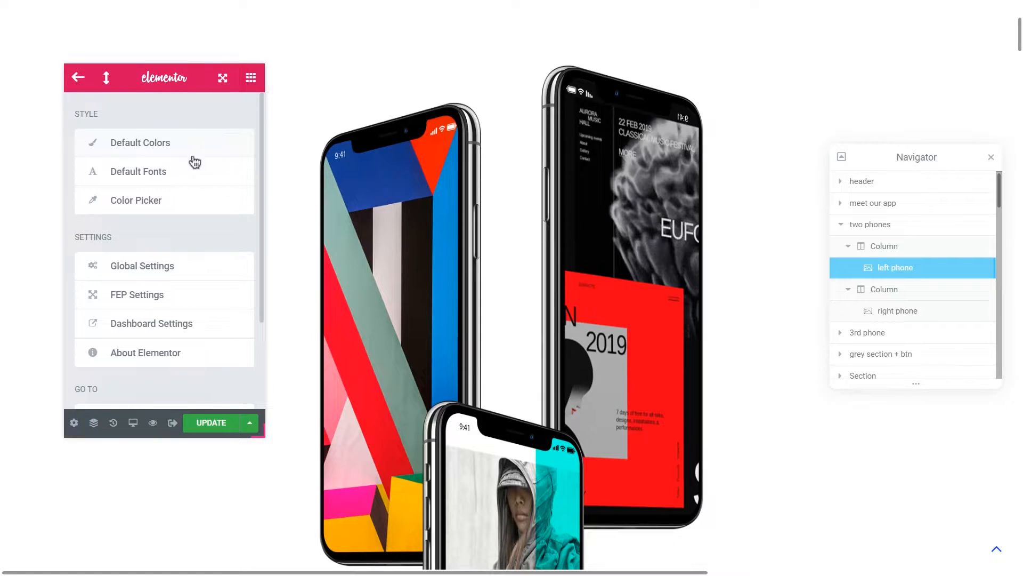
{"action": "scroll", "coordinate": [218, 204], "scroll_direction": "down", "scroll_amount": 2}
{"action": "scroll", "coordinate": [219, 206], "scroll_direction": "up", "scroll_amount": 2}
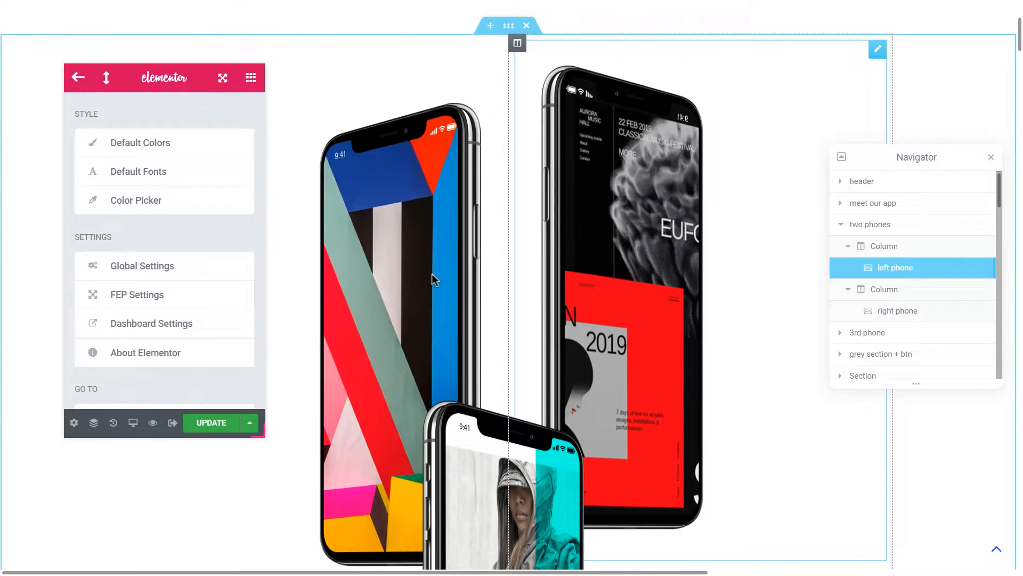
- Reopen the left phone's Horizontal Scroll settings and examine its movement relative to the right phone while scrolling the page
{"action": "left_click", "coordinate": [372, 228]}
{"action": "left_click", "coordinate": [372, 226]}
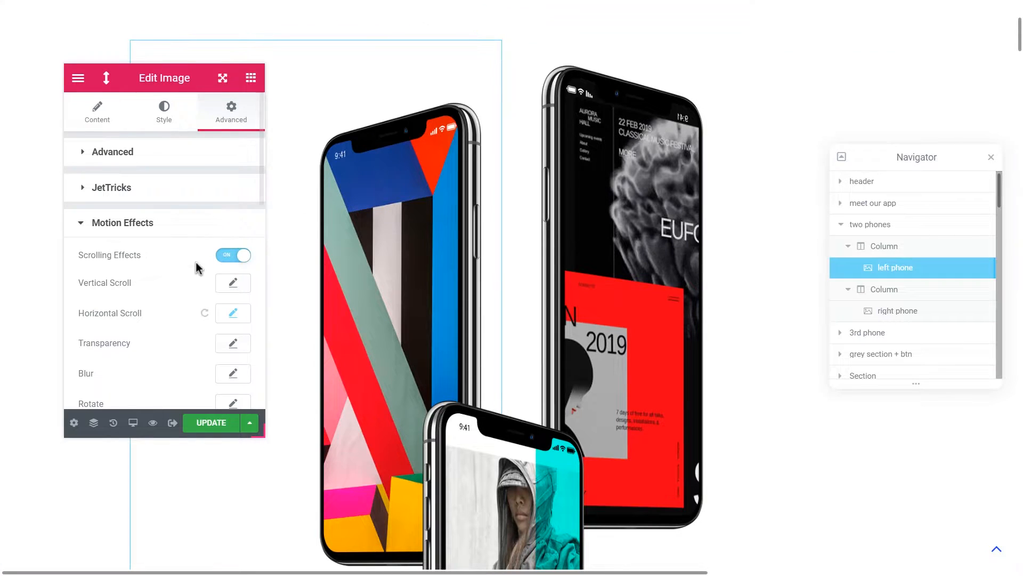
{"action": "scroll", "coordinate": [205, 262], "scroll_direction": "down", "scroll_amount": 2}
{"action": "left_click", "coordinate": [233, 209]}
{"action": "scroll", "coordinate": [169, 255], "scroll_direction": "down", "scroll_amount": 2}
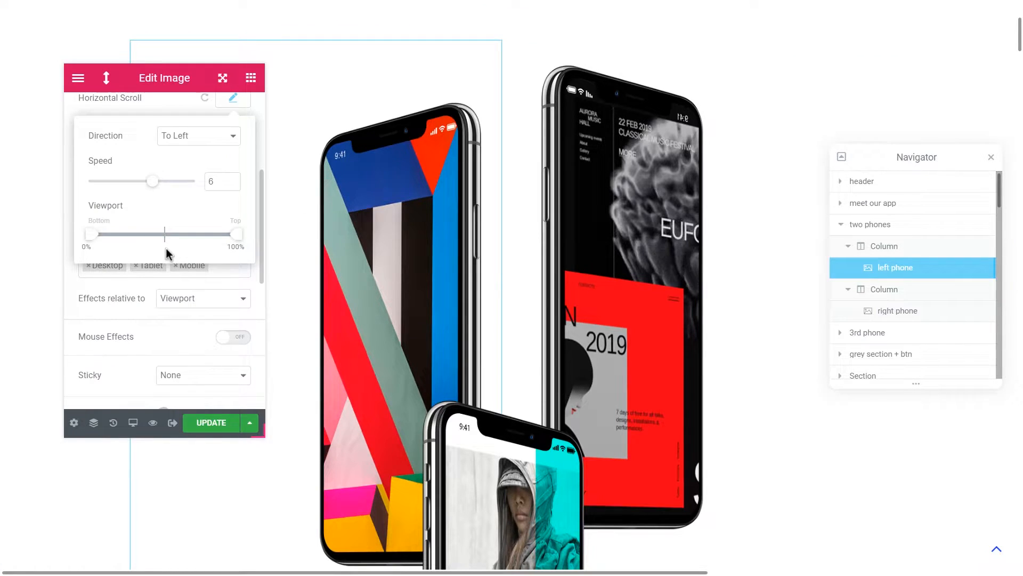
{"action": "scroll", "coordinate": [335, 295], "scroll_direction": "up", "scroll_amount": 5}
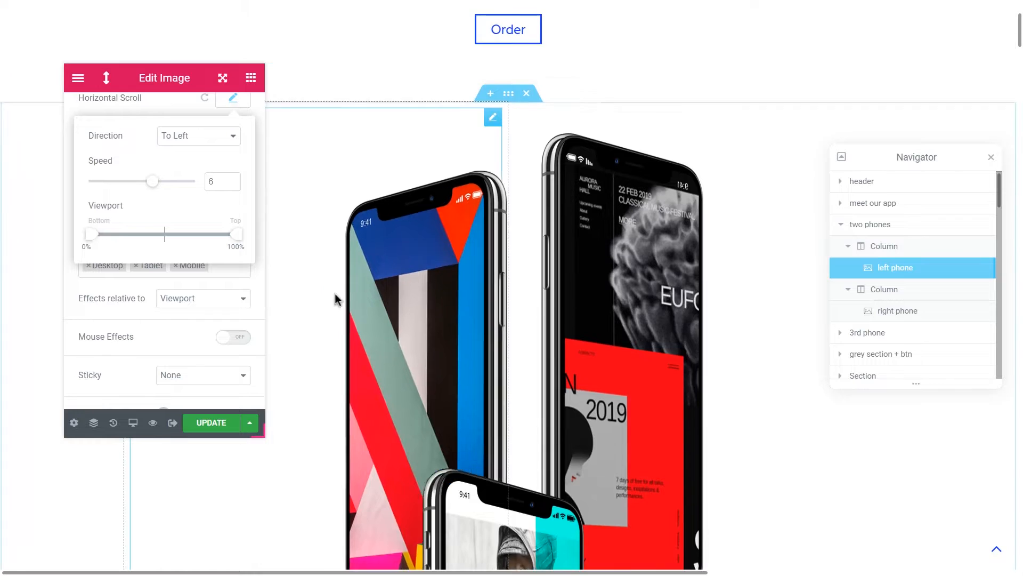
{"action": "scroll", "coordinate": [334, 298], "scroll_direction": "down", "scroll_amount": 3}
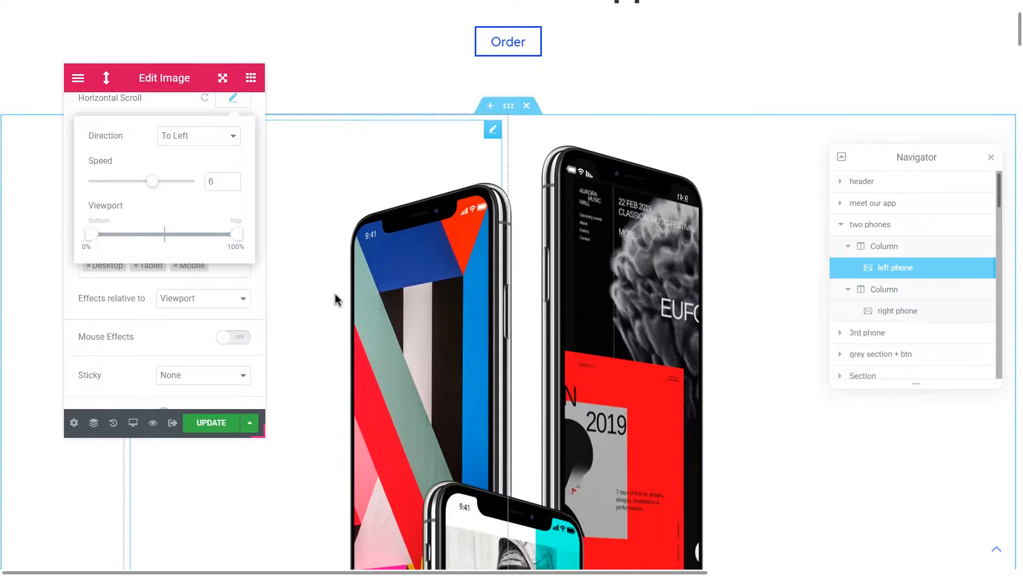
{"action": "scroll", "coordinate": [323, 289], "scroll_direction": "down", "scroll_amount": 2}
{"action": "scroll", "coordinate": [324, 288], "scroll_direction": "up", "scroll_amount": 5}
{"action": "scroll", "coordinate": [324, 288], "scroll_direction": "down", "scroll_amount": 2}
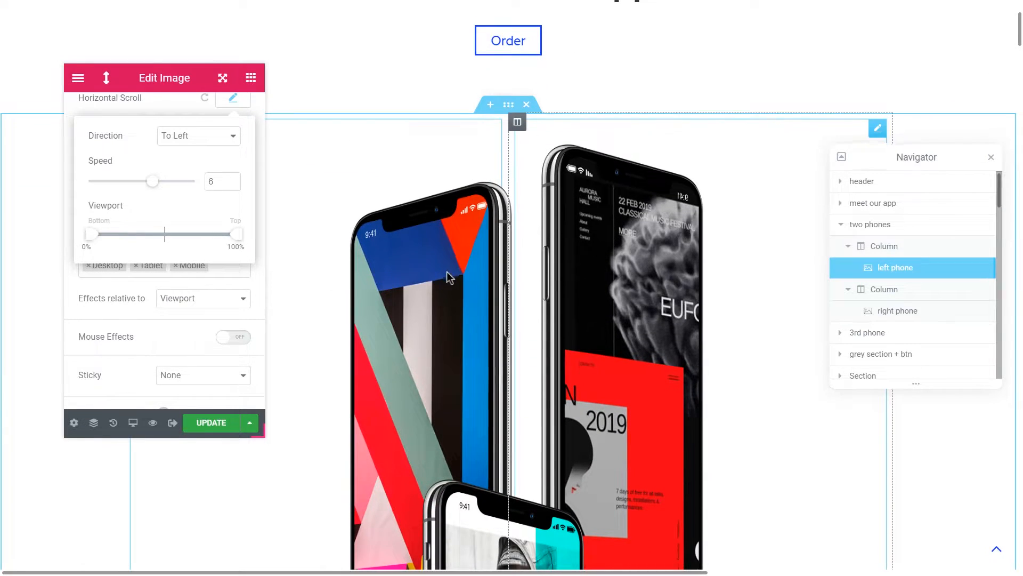
{"action": "scroll", "coordinate": [423, 289], "scroll_direction": "down", "scroll_amount": 2}
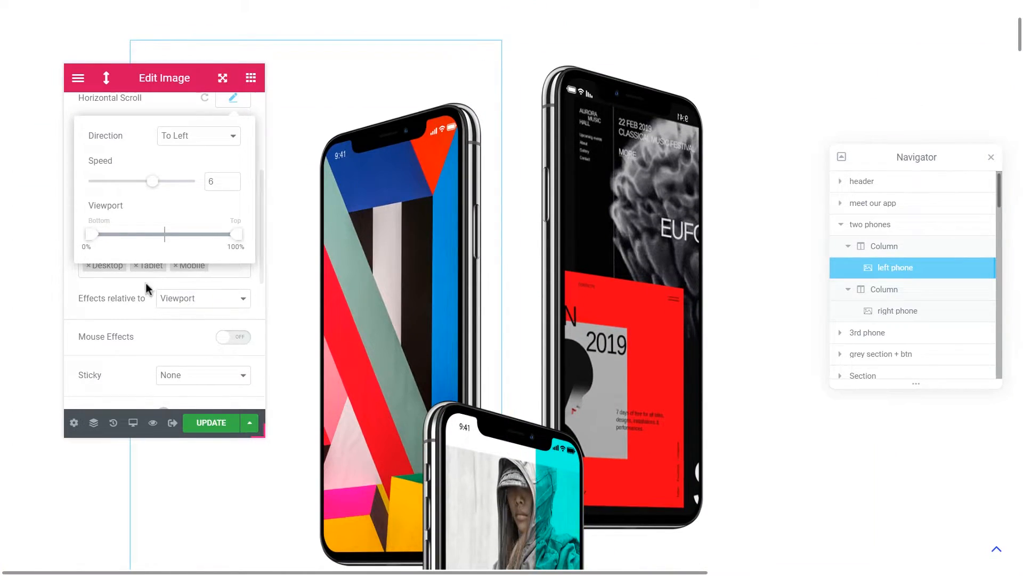
- Set the bottom Viewport limit of the left phone's Horizontal Scroll effect to 49%
{"action": "left_click_drag", "start_coordinate": [95, 240], "coordinate": [169, 246]}
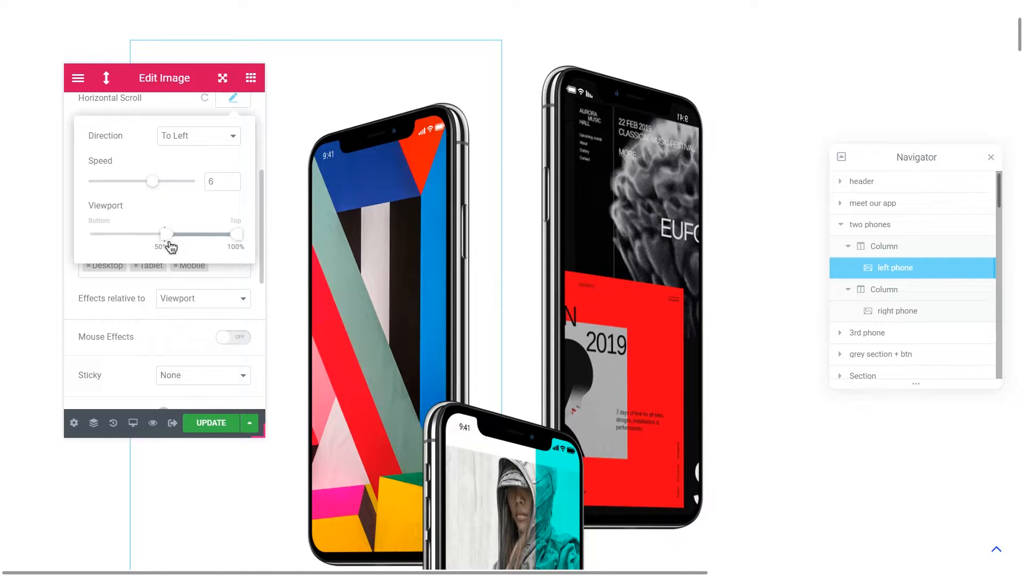
{"action": "scroll", "coordinate": [466, 273], "scroll_direction": "up", "scroll_amount": 3}
{"action": "scroll", "coordinate": [466, 273], "scroll_direction": "down", "scroll_amount": 3}
{"action": "scroll", "coordinate": [466, 273], "scroll_direction": "down", "scroll_amount": 4}
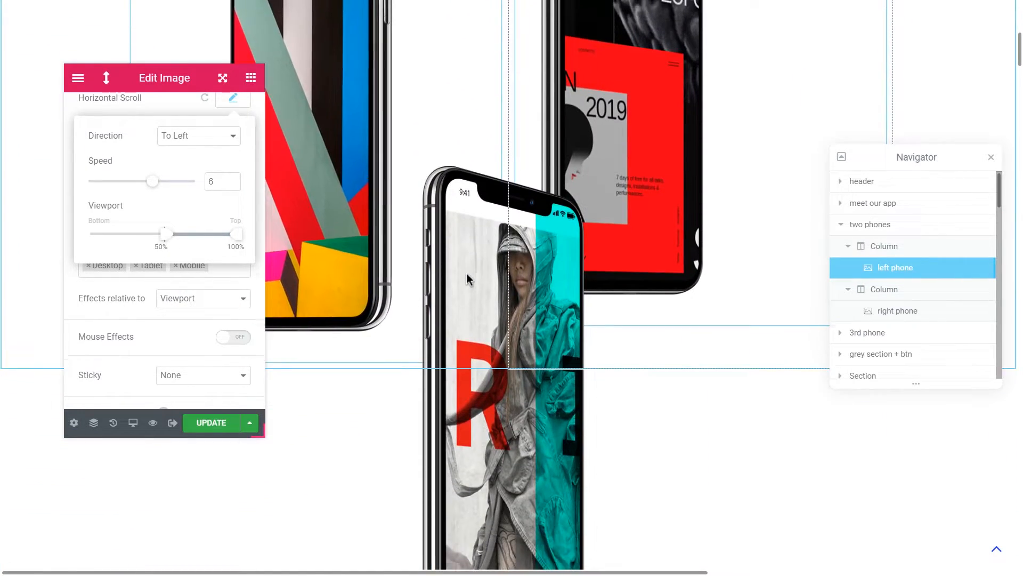
{"action": "scroll", "coordinate": [466, 273], "scroll_direction": "up", "scroll_amount": 8}
{"action": "scroll", "coordinate": [405, 233], "scroll_direction": "down", "scroll_amount": 6}
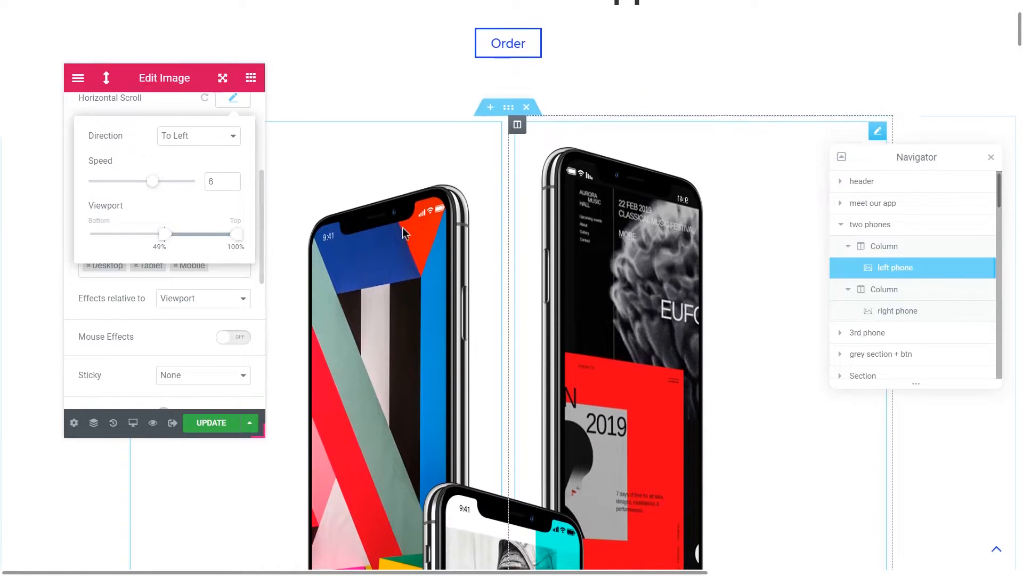
- Examine when the left phone starts sliding sideways and how far it travels as the page scrolls past the phones
{"action": "scroll", "coordinate": [406, 233], "scroll_direction": "down", "scroll_amount": 5}
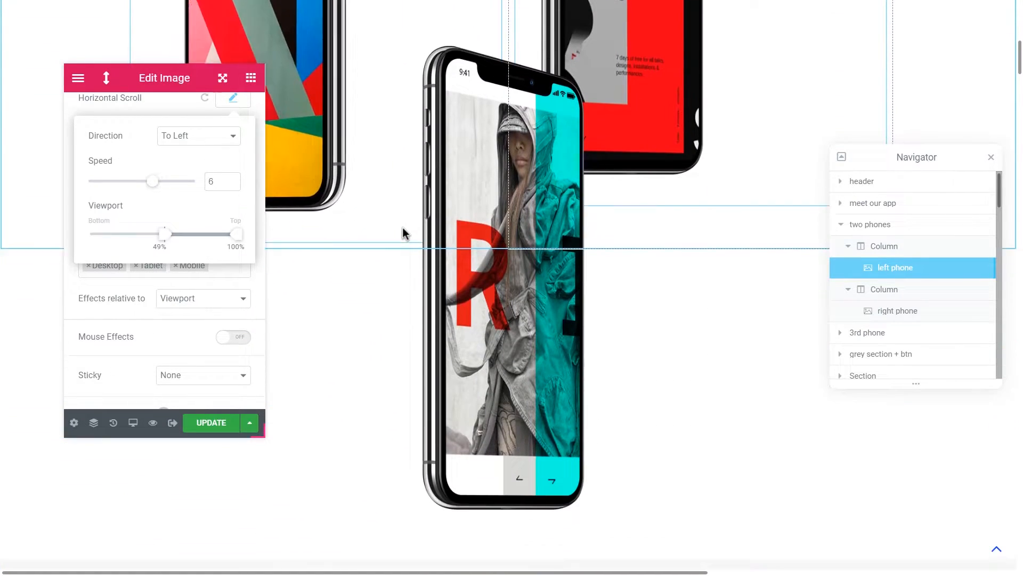
{"action": "scroll", "coordinate": [403, 233], "scroll_direction": "down", "scroll_amount": 3}
{"action": "scroll", "coordinate": [403, 233], "scroll_direction": "up", "scroll_amount": 5}
{"action": "scroll", "coordinate": [404, 233], "scroll_direction": "down", "scroll_amount": 3}
{"action": "scroll", "coordinate": [404, 233], "scroll_direction": "up", "scroll_amount": 10}
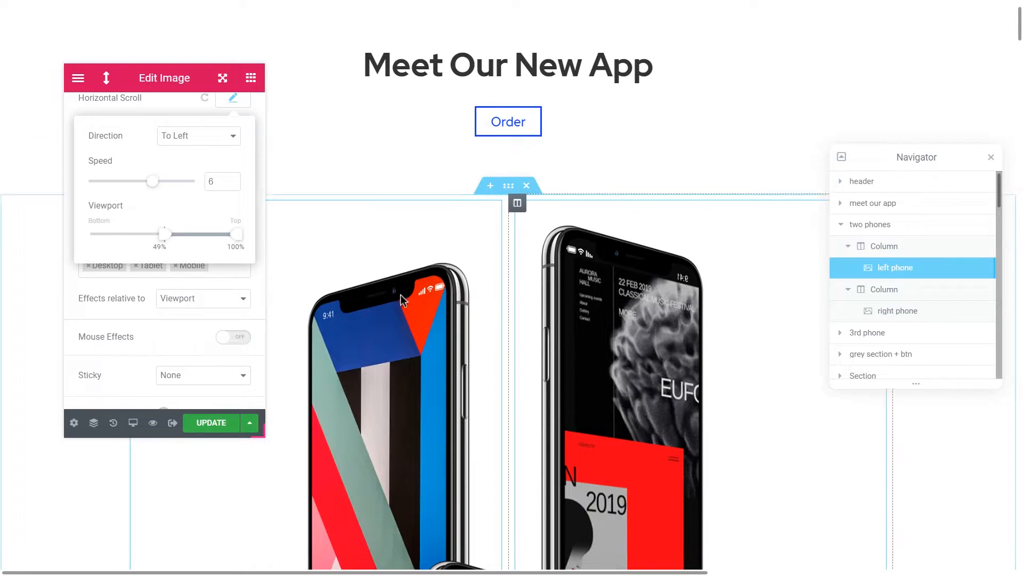
{"action": "scroll", "coordinate": [404, 302], "scroll_direction": "down", "scroll_amount": 7}
{"action": "scroll", "coordinate": [403, 302], "scroll_direction": "down", "scroll_amount": 5}
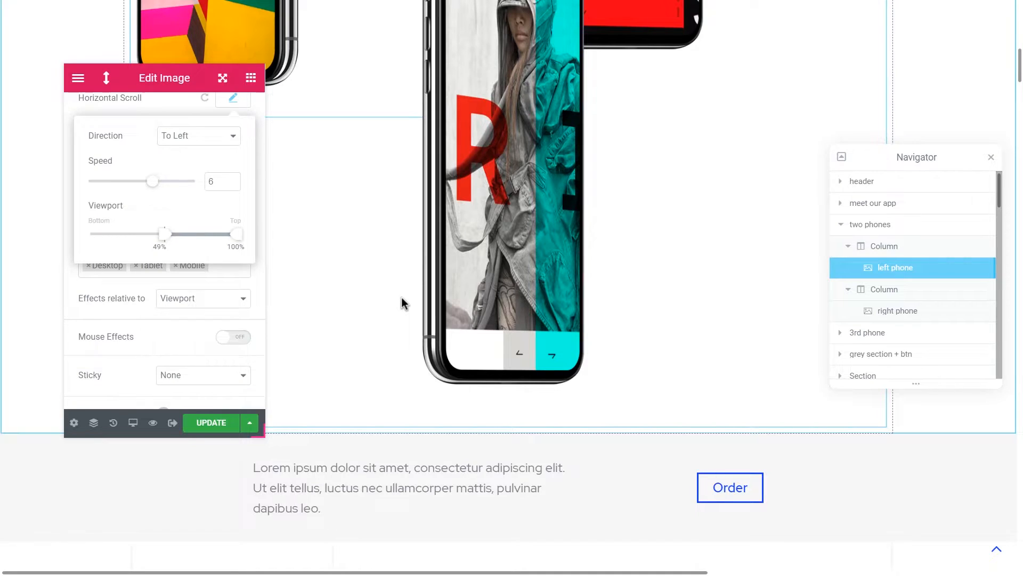
{"action": "scroll", "coordinate": [403, 303], "scroll_direction": "up", "scroll_amount": 2}
- Move the floating editor panel away from the left phone, next to the Navigator, and reopen the phone's Horizontal Scroll settings
{"action": "left_click_drag", "start_coordinate": [189, 80], "coordinate": [746, 140]}
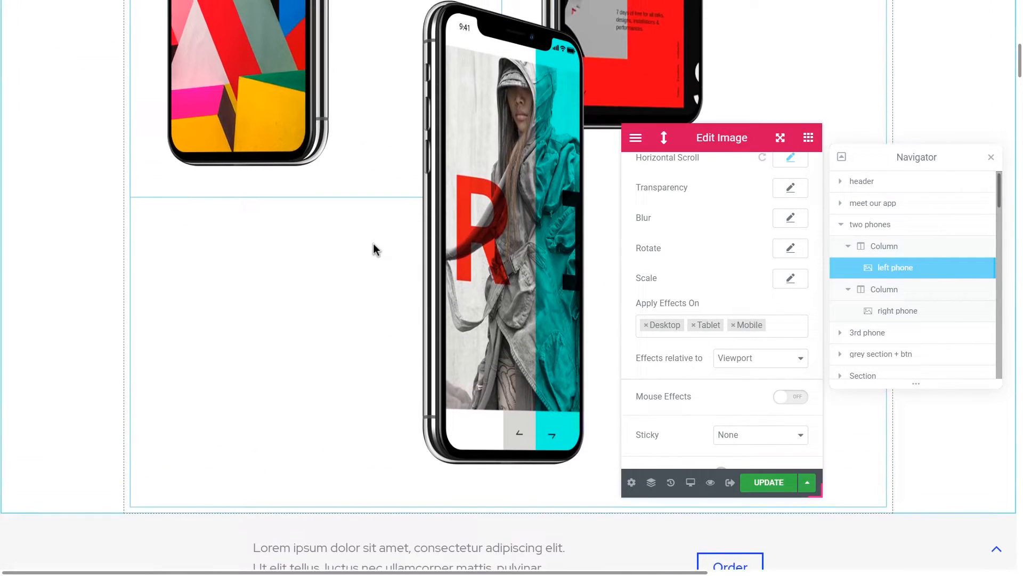
{"action": "scroll", "coordinate": [373, 244], "scroll_direction": "down", "scroll_amount": 2}
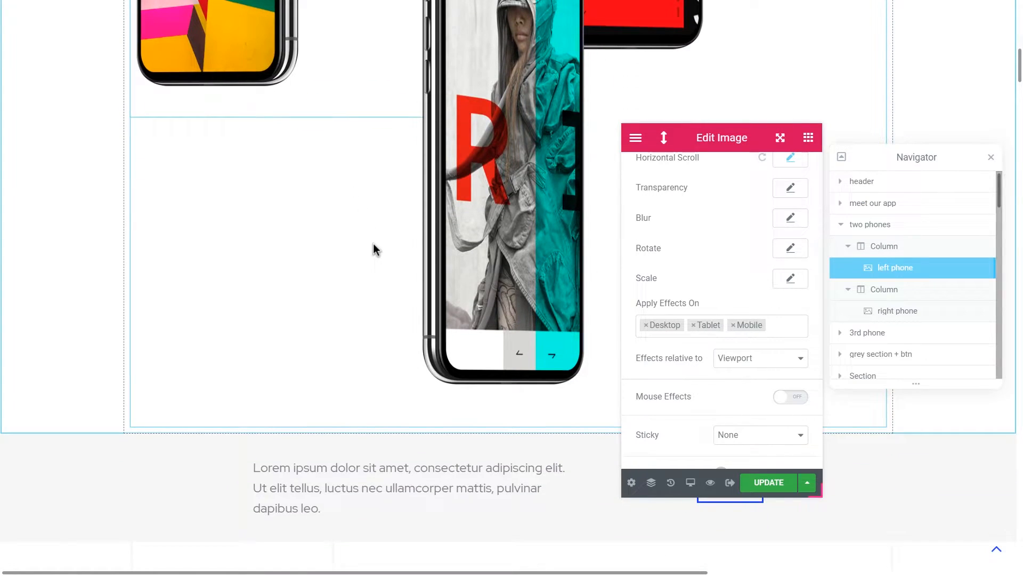
{"action": "scroll", "coordinate": [762, 258], "scroll_direction": "up", "scroll_amount": 2}
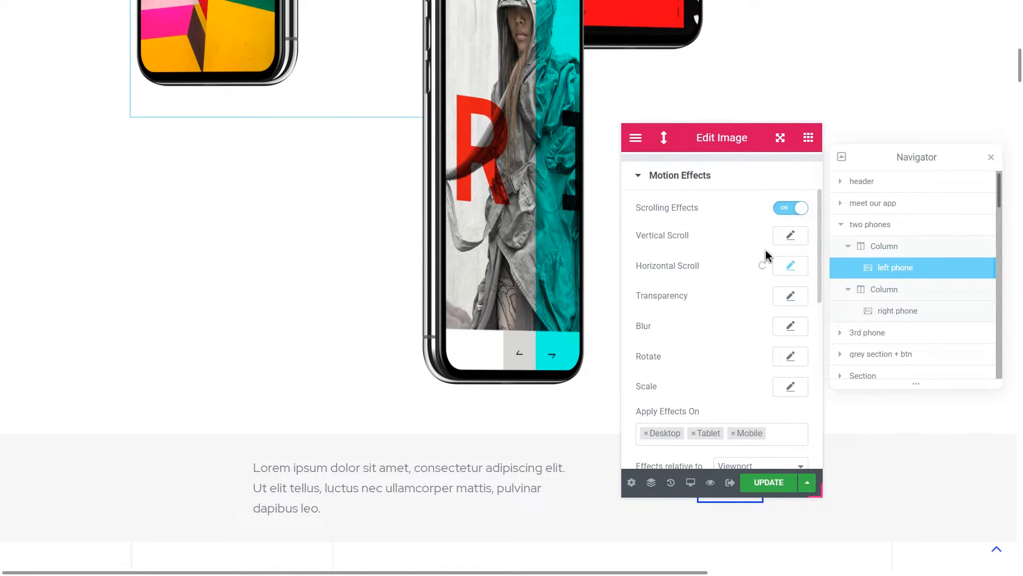
{"action": "left_click", "coordinate": [793, 268]}
{"action": "scroll", "coordinate": [331, 203], "scroll_direction": "up", "scroll_amount": 3}
{"action": "scroll", "coordinate": [338, 230], "scroll_direction": "down", "scroll_amount": 1}
{"action": "scroll", "coordinate": [342, 261], "scroll_direction": "up", "scroll_amount": 1}
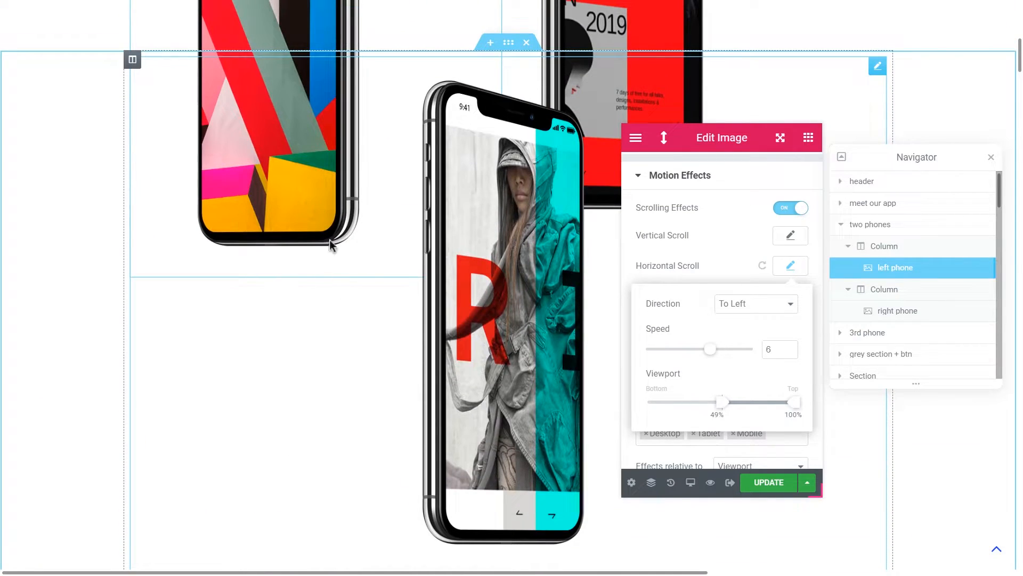
- Narrow the Viewport range of the left phone's Horizontal Scroll effect to 50% at the bottom and 65% at the top
{"action": "left_click_drag", "start_coordinate": [789, 408], "coordinate": [741, 430]}
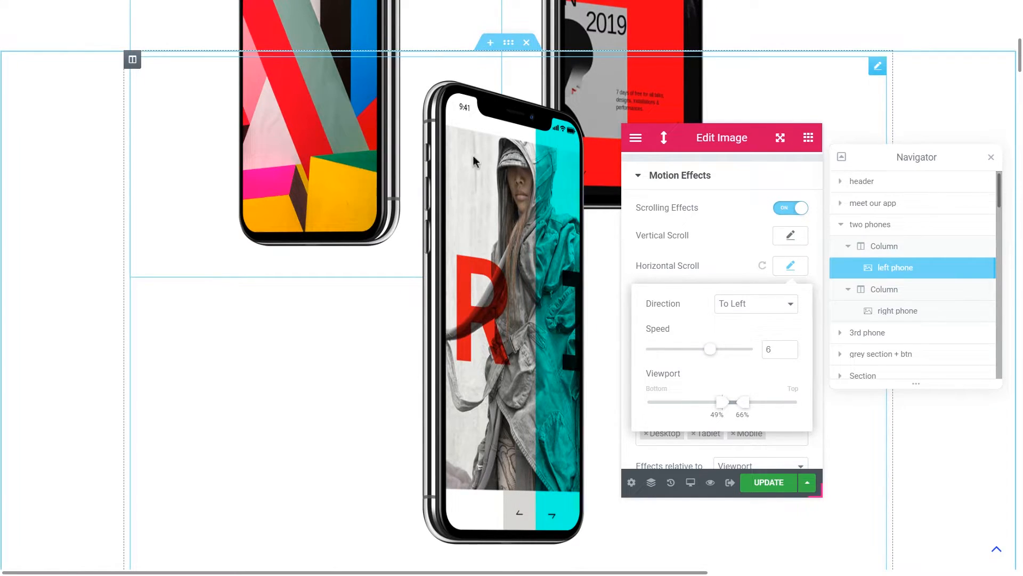
{"action": "left_click_drag", "start_coordinate": [745, 411], "coordinate": [742, 409]}
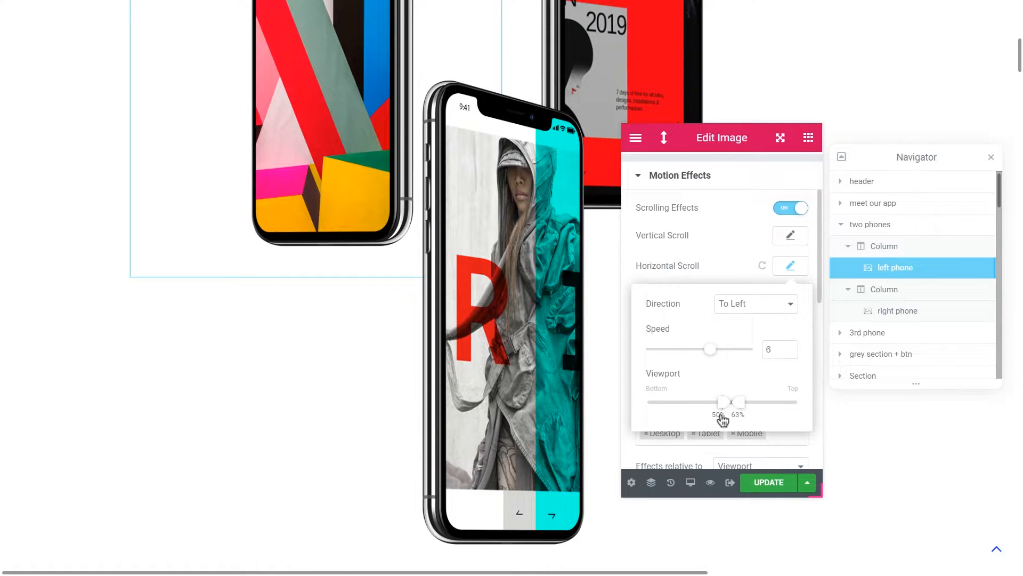
{"action": "left_click_drag", "start_coordinate": [739, 403], "coordinate": [745, 406]}
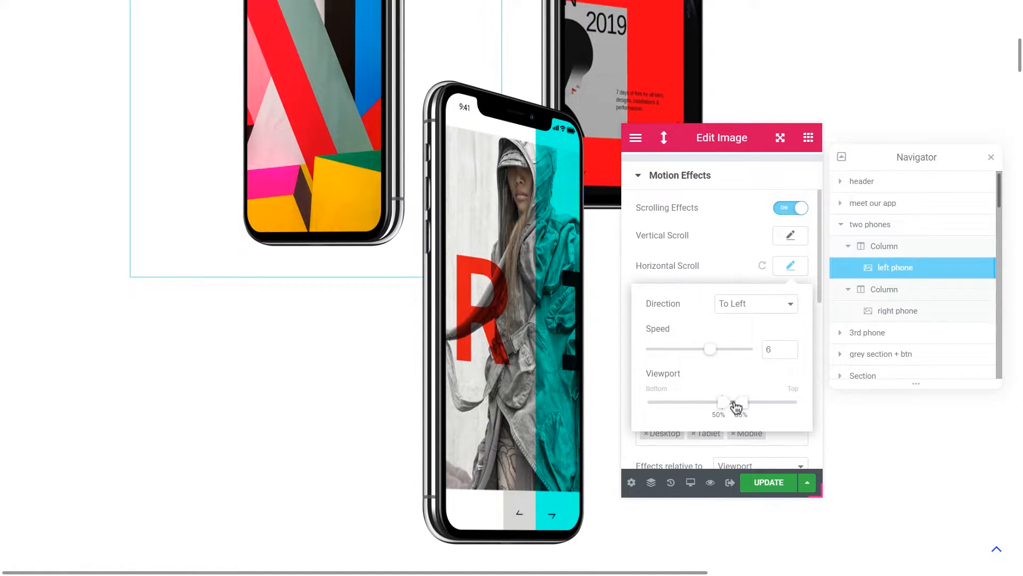
{"action": "left_click", "coordinate": [729, 266]}
{"action": "scroll", "coordinate": [516, 378], "scroll_direction": "up", "scroll_amount": 10}
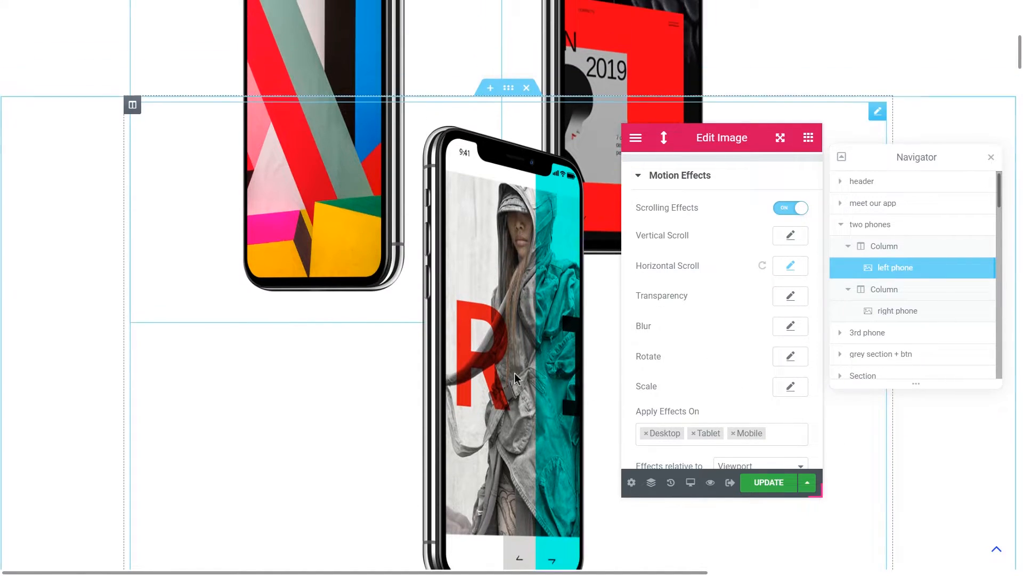
{"action": "scroll", "coordinate": [515, 376], "scroll_direction": "down", "scroll_amount": 10}
{"action": "scroll", "coordinate": [514, 373], "scroll_direction": "up", "scroll_amount": 5}
- Move the editor panel clear of the right phone, then select that phone and turn on its Scrolling Effects
{"action": "left_click_drag", "start_coordinate": [701, 151], "coordinate": [297, 136]}
{"action": "left_click", "coordinate": [897, 311]}
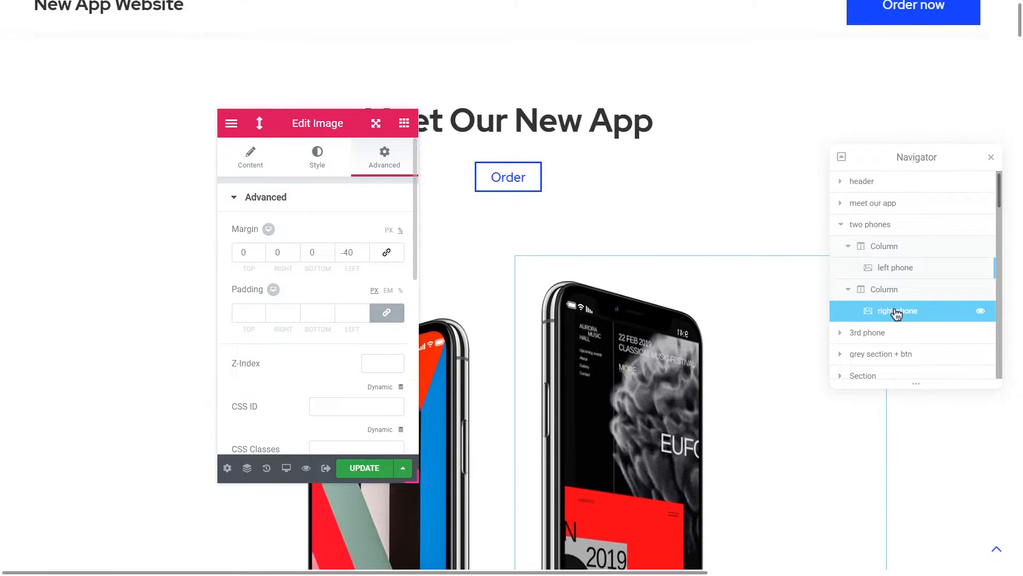
{"action": "scroll", "coordinate": [381, 281], "scroll_direction": "down", "scroll_amount": 4}
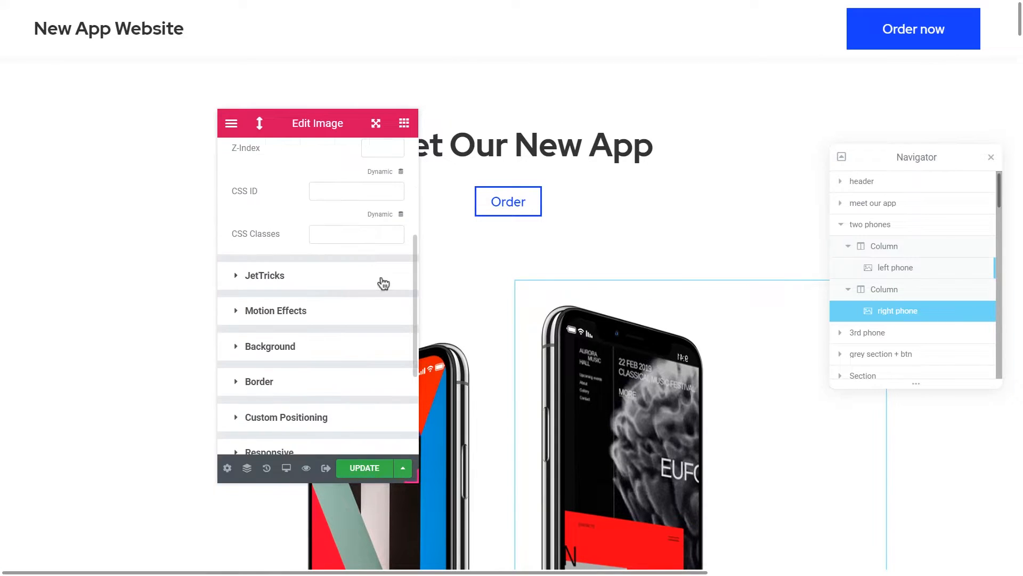
{"action": "left_click", "coordinate": [297, 313]}
{"action": "scroll", "coordinate": [304, 302], "scroll_direction": "down", "scroll_amount": 2}
{"action": "left_click", "coordinate": [384, 195]}
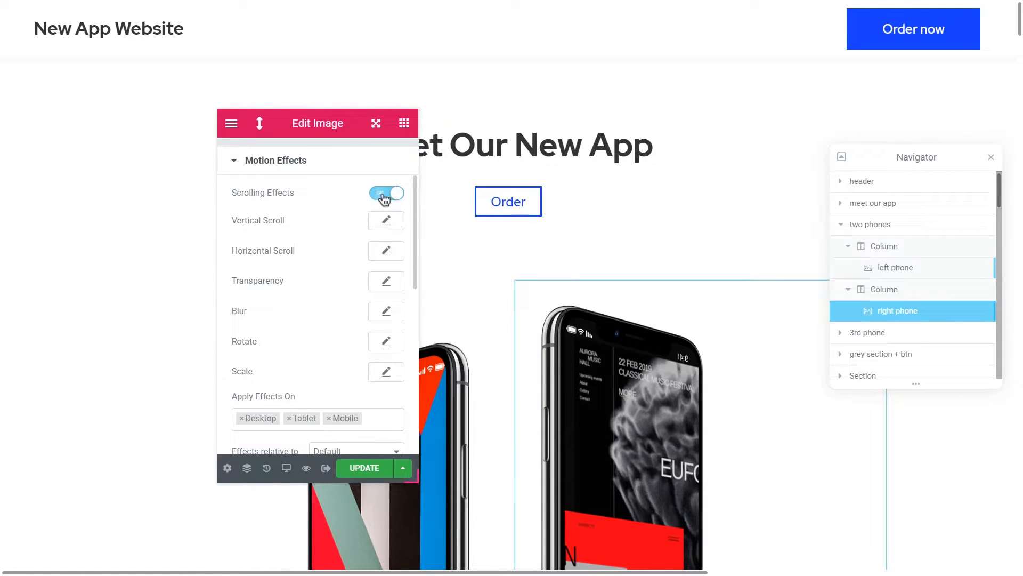
- Add a Horizontal Scroll effect to the right phone with direction To Right and speed 6
{"action": "left_click", "coordinate": [384, 252]}
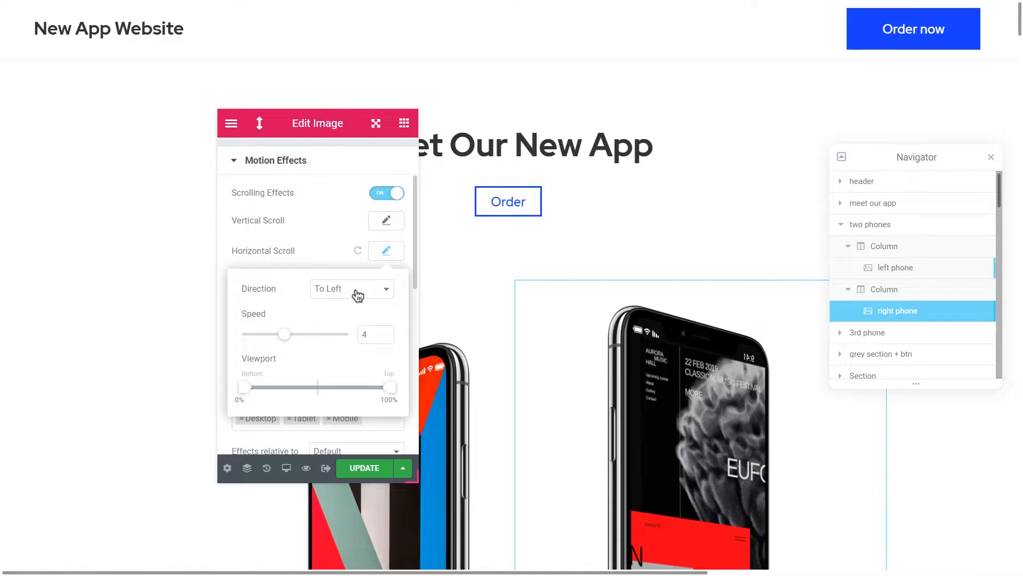
{"action": "scroll", "coordinate": [406, 330], "scroll_direction": "down", "scroll_amount": 2}
{"action": "scroll", "coordinate": [501, 334], "scroll_direction": "down", "scroll_amount": 3}
{"action": "scroll", "coordinate": [501, 333], "scroll_direction": "down", "scroll_amount": 3}
{"action": "left_click", "coordinate": [352, 184]}
{"action": "left_click", "coordinate": [348, 208]}
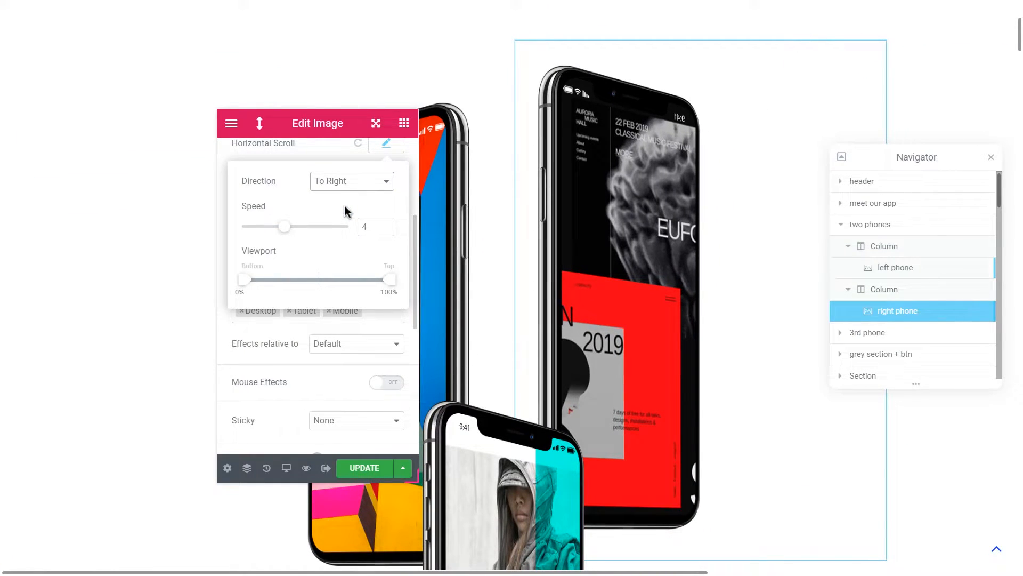
{"action": "left_click_drag", "start_coordinate": [372, 224], "coordinate": [359, 228]}
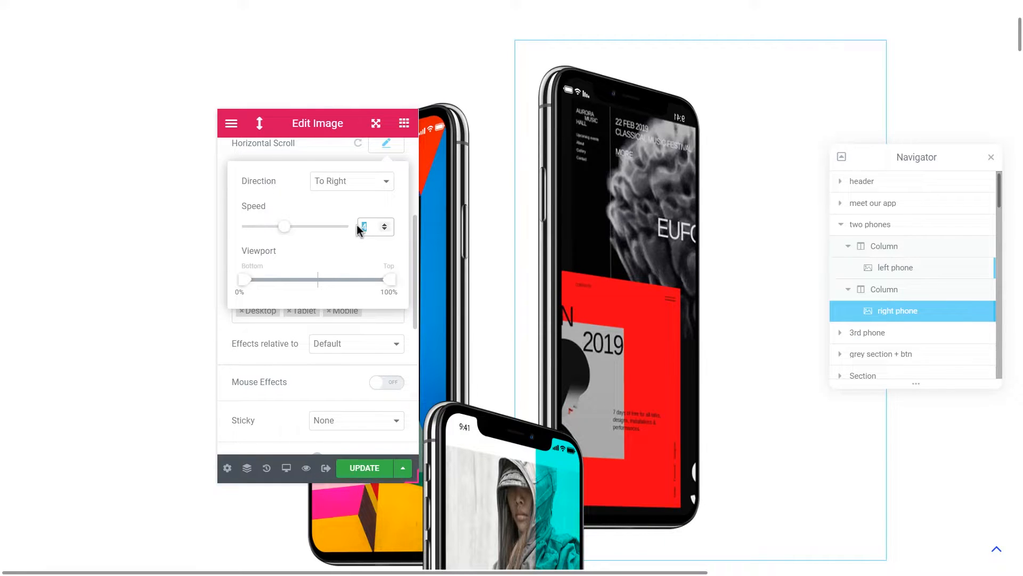
{"action": "type", "text": "6"}
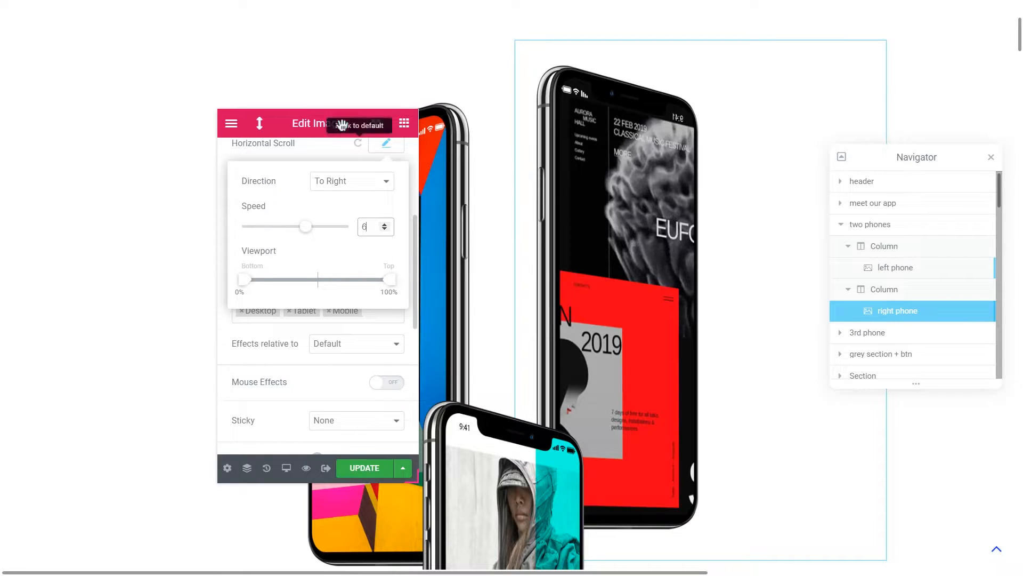
- Set the right phone's bottom Viewport limit to 50% and lower its top limit to match the left phone's narrow range
{"action": "left_click_drag", "start_coordinate": [296, 127], "coordinate": [239, 118]}
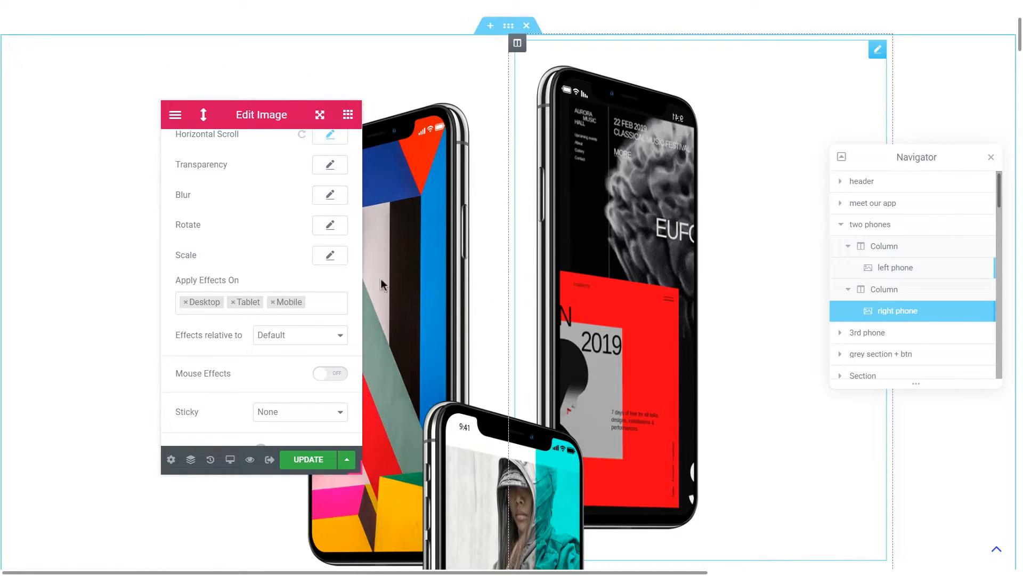
{"action": "scroll", "coordinate": [325, 202], "scroll_direction": "up", "scroll_amount": 2}
{"action": "left_click", "coordinate": [330, 242]}
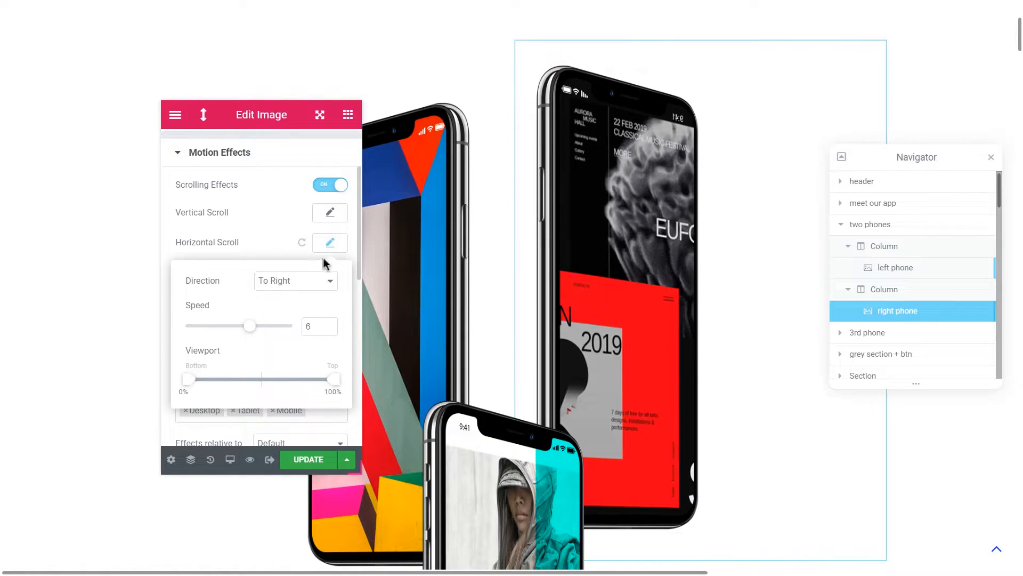
{"action": "left_click_drag", "start_coordinate": [193, 383], "coordinate": [265, 394]}
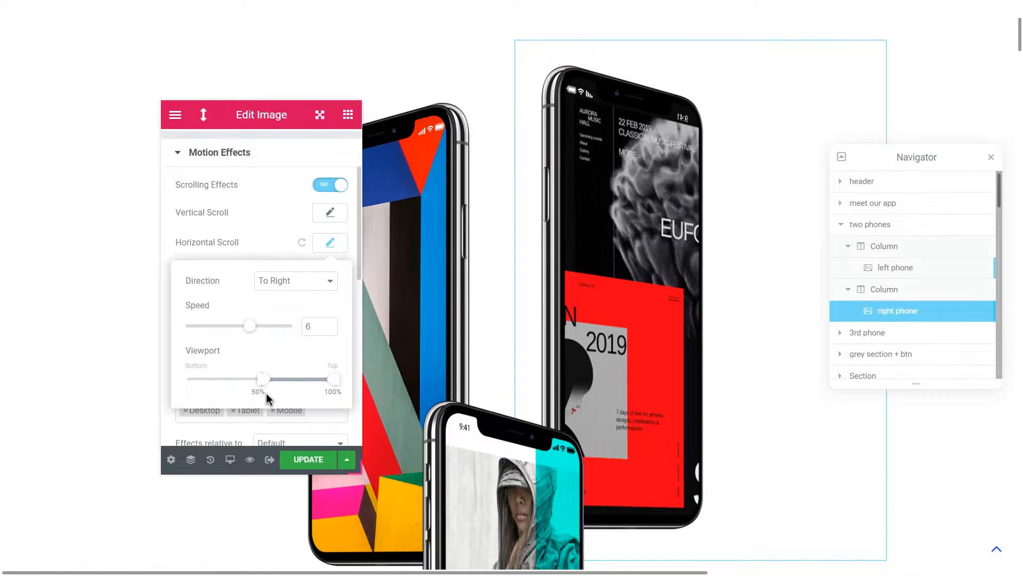
{"action": "left_click_drag", "start_coordinate": [333, 380], "coordinate": [280, 401]}
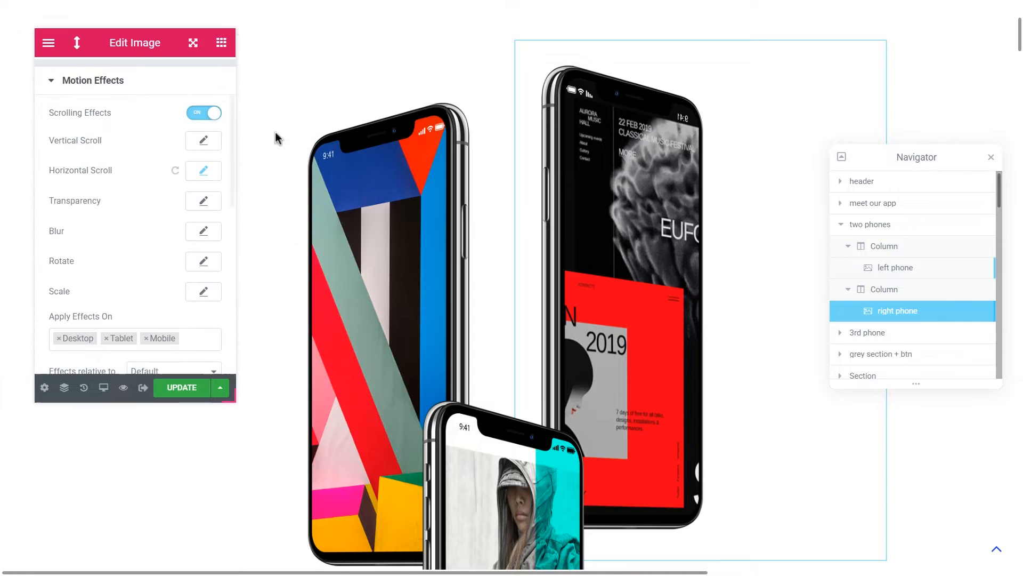
- Examine how the left and right phones slide apart around the third phone while scrolling the page
{"action": "scroll", "coordinate": [427, 202], "scroll_direction": "down", "scroll_amount": 3}
{"action": "scroll", "coordinate": [431, 208], "scroll_direction": "up", "scroll_amount": 2}
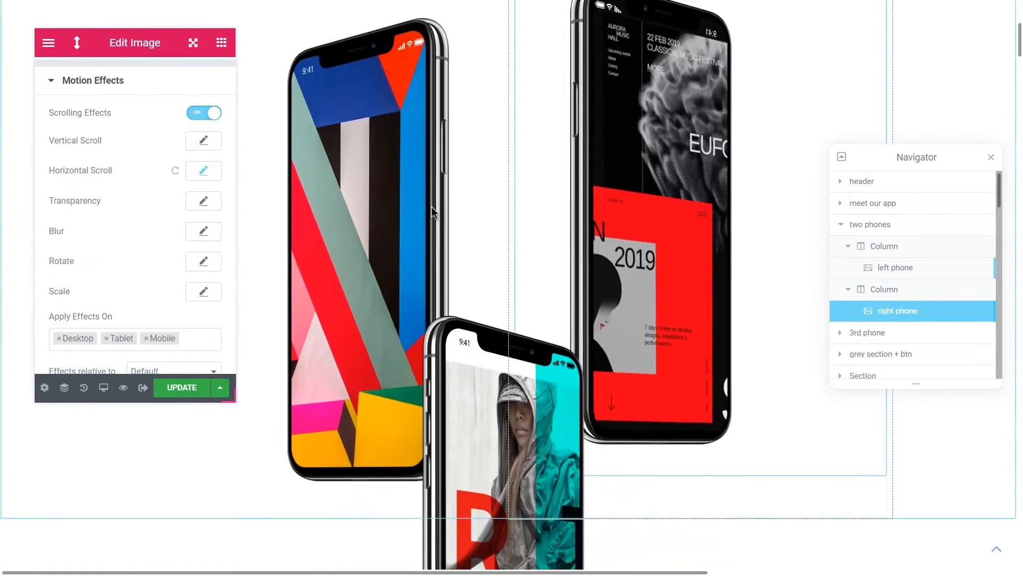
{"action": "scroll", "coordinate": [432, 211], "scroll_direction": "up", "scroll_amount": 5}
{"action": "scroll", "coordinate": [432, 211], "scroll_direction": "down", "scroll_amount": 5}
{"action": "scroll", "coordinate": [431, 206], "scroll_direction": "down", "scroll_amount": 3}
{"action": "scroll", "coordinate": [430, 206], "scroll_direction": "up", "scroll_amount": 3}
{"action": "scroll", "coordinate": [430, 207], "scroll_direction": "down", "scroll_amount": 3}
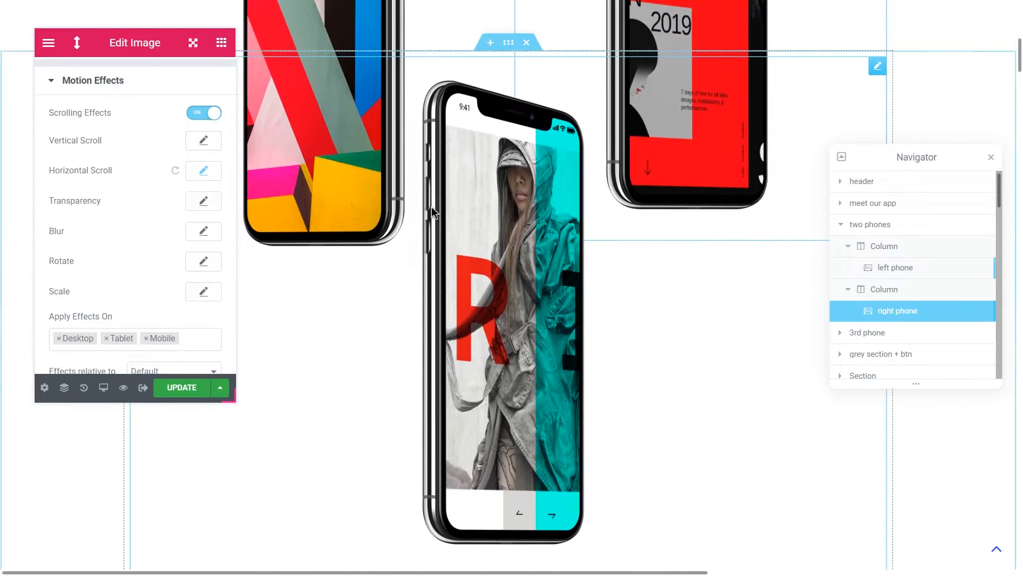
{"action": "scroll", "coordinate": [431, 206], "scroll_direction": "up", "scroll_amount": 5}
{"action": "scroll", "coordinate": [431, 206], "scroll_direction": "down", "scroll_amount": 4}
{"action": "scroll", "coordinate": [431, 206], "scroll_direction": "down", "scroll_amount": 5}
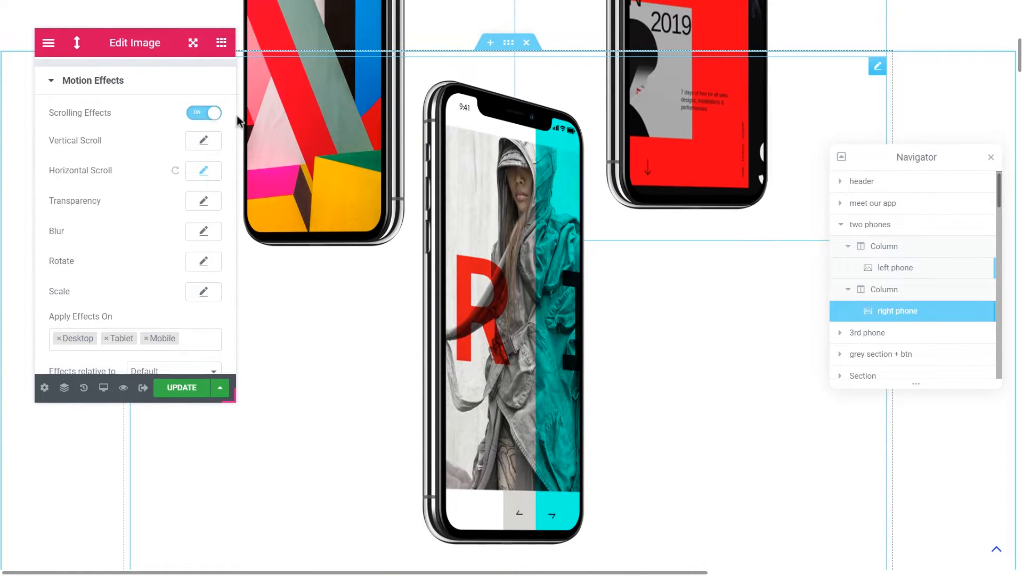
- Turn on Scrolling Effects for the third phone's image and add a Vertical Scroll effect with direction Up and speed 4
{"action": "left_click", "coordinate": [494, 315]}
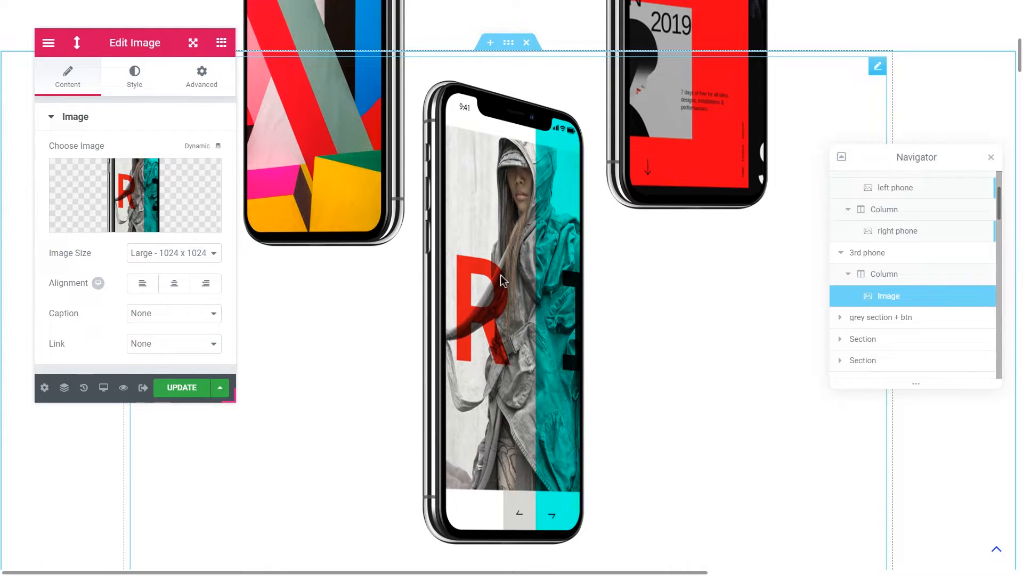
{"action": "scroll", "coordinate": [507, 272], "scroll_direction": "up", "scroll_amount": 5}
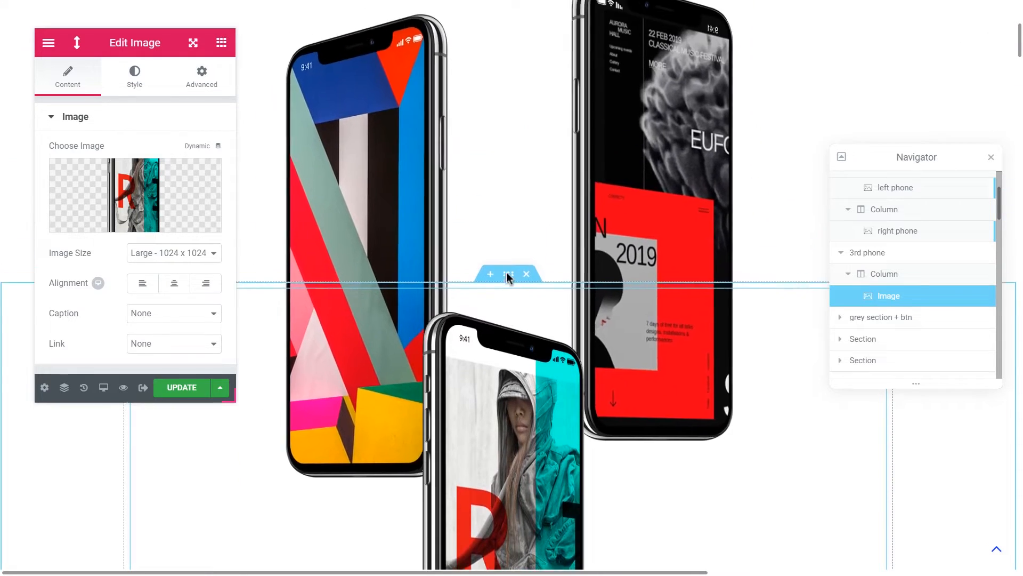
{"action": "scroll", "coordinate": [507, 277], "scroll_direction": "down", "scroll_amount": 5}
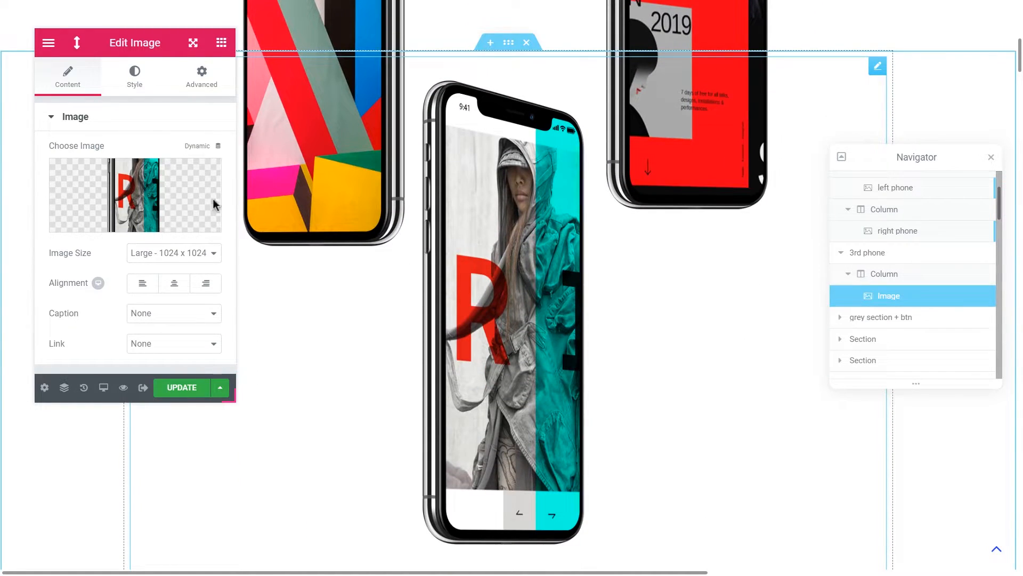
{"action": "left_click", "coordinate": [201, 77]}
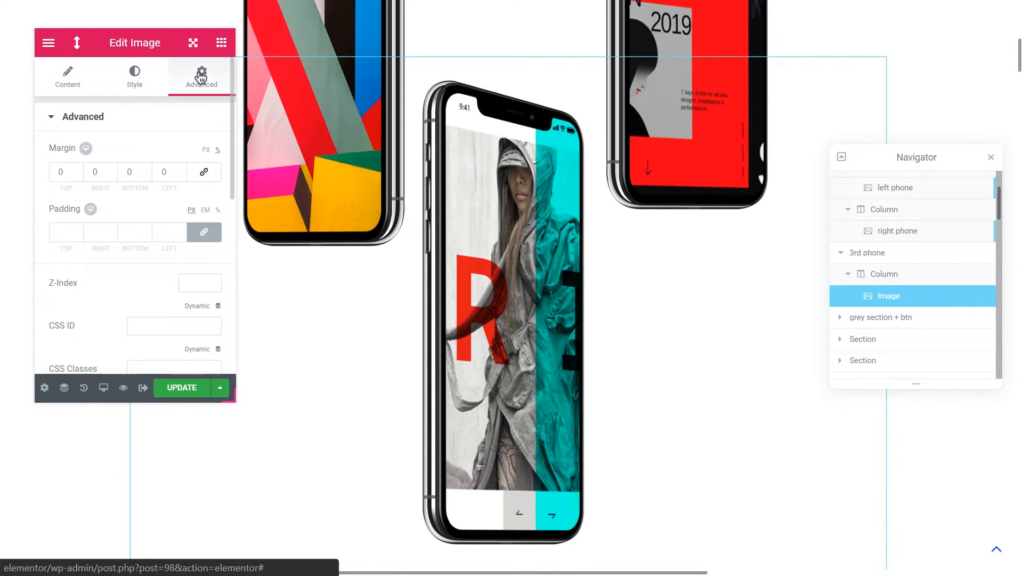
{"action": "scroll", "coordinate": [175, 197], "scroll_direction": "down", "scroll_amount": 4}
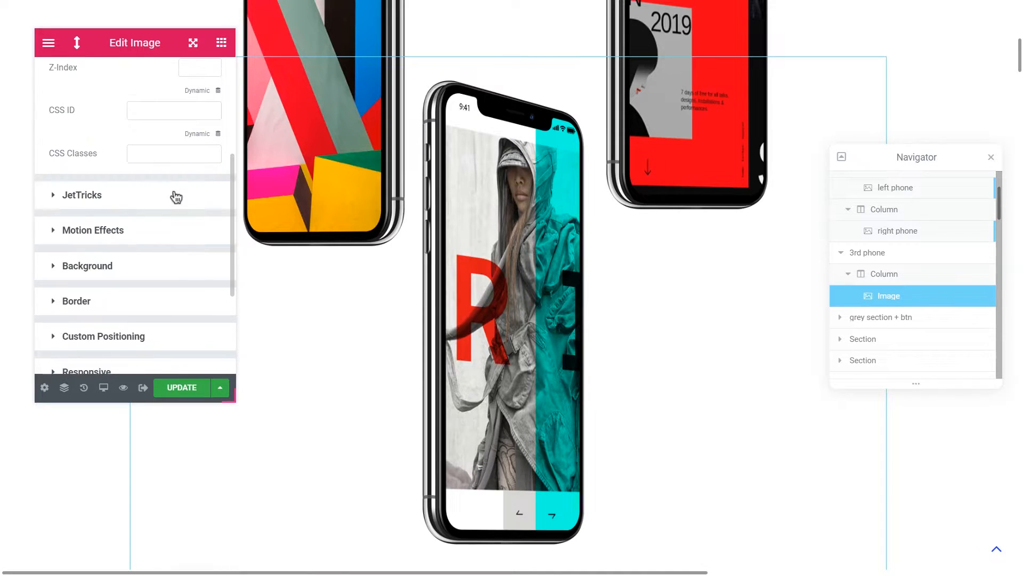
{"action": "left_click", "coordinate": [120, 231]}
{"action": "scroll", "coordinate": [153, 230], "scroll_direction": "down", "scroll_amount": 2}
{"action": "left_click", "coordinate": [204, 113]}
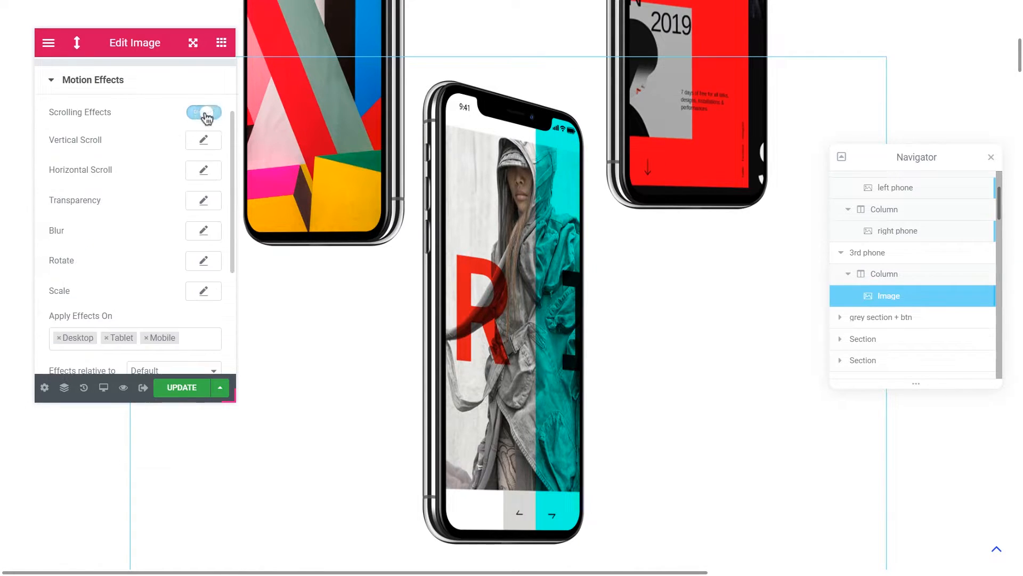
{"action": "left_click", "coordinate": [192, 147]}
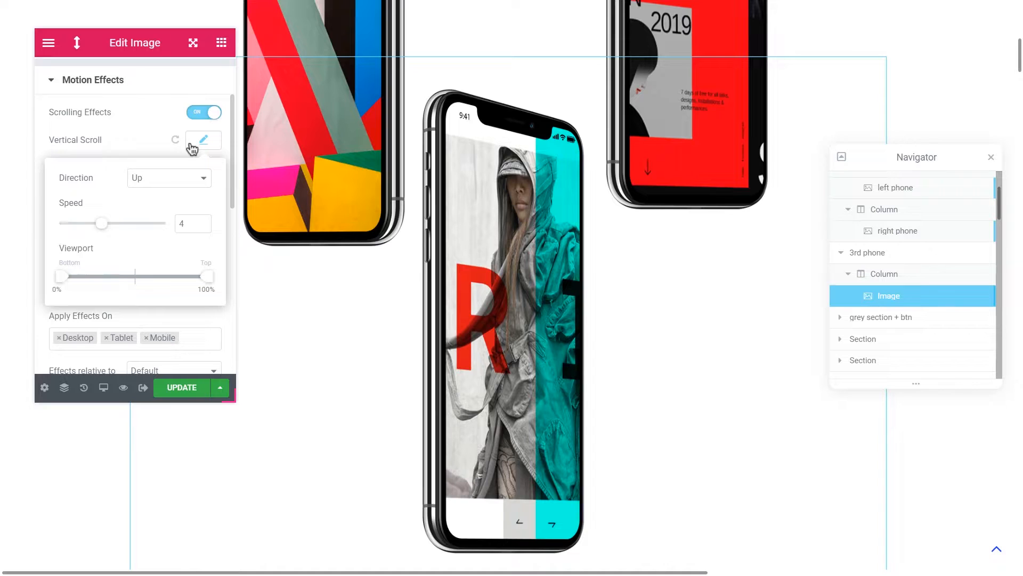
- Keep the third phone's Vertical Scroll direction Up and set its speed to 12
{"action": "left_click", "coordinate": [159, 184]}
{"action": "left_click", "coordinate": [151, 193]}
{"action": "scroll", "coordinate": [468, 373], "scroll_direction": "up", "scroll_amount": 3}
{"action": "scroll", "coordinate": [468, 373], "scroll_direction": "down", "scroll_amount": 5}
{"action": "scroll", "coordinate": [468, 373], "scroll_direction": "up", "scroll_amount": 4}
{"action": "left_click_drag", "start_coordinate": [101, 224], "coordinate": [176, 228]}
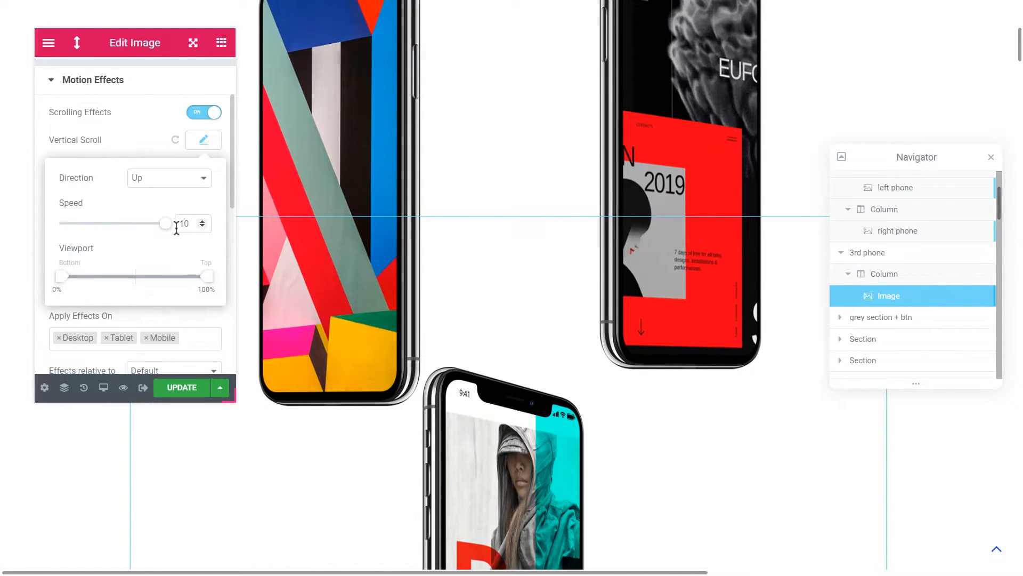
{"action": "left_click", "coordinate": [201, 223]}
{"action": "type", "text": "12"}
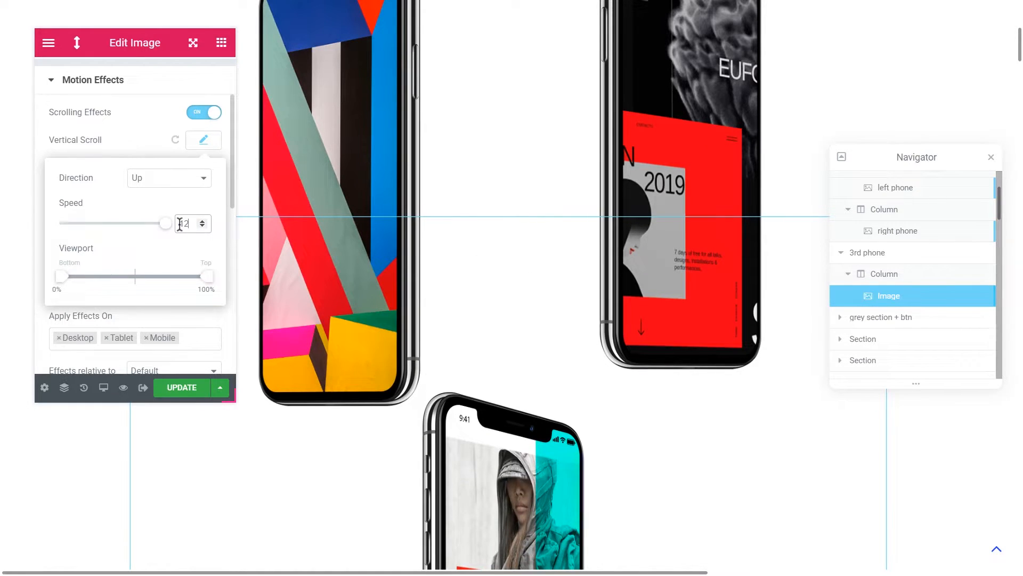
- Examine how the third phone rises between the other two phones and how much empty space remains above the grey section
{"action": "scroll", "coordinate": [311, 288], "scroll_direction": "down", "scroll_amount": 8}
{"action": "scroll", "coordinate": [509, 323], "scroll_direction": "up", "scroll_amount": 5}
{"action": "scroll", "coordinate": [509, 323], "scroll_direction": "down", "scroll_amount": 7}
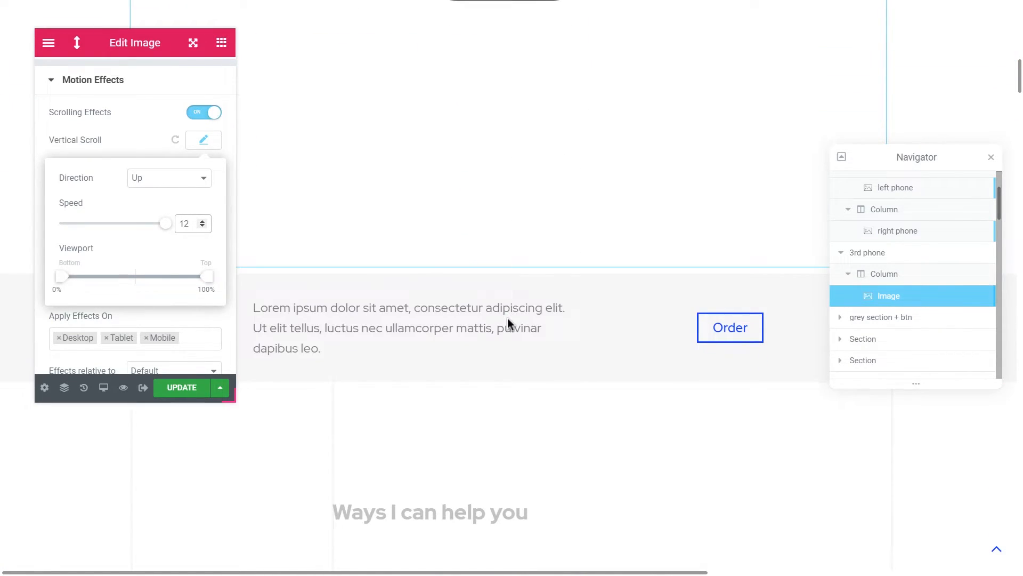
{"action": "scroll", "coordinate": [509, 323], "scroll_direction": "up", "scroll_amount": 4}
{"action": "scroll", "coordinate": [509, 322], "scroll_direction": "up", "scroll_amount": 6}
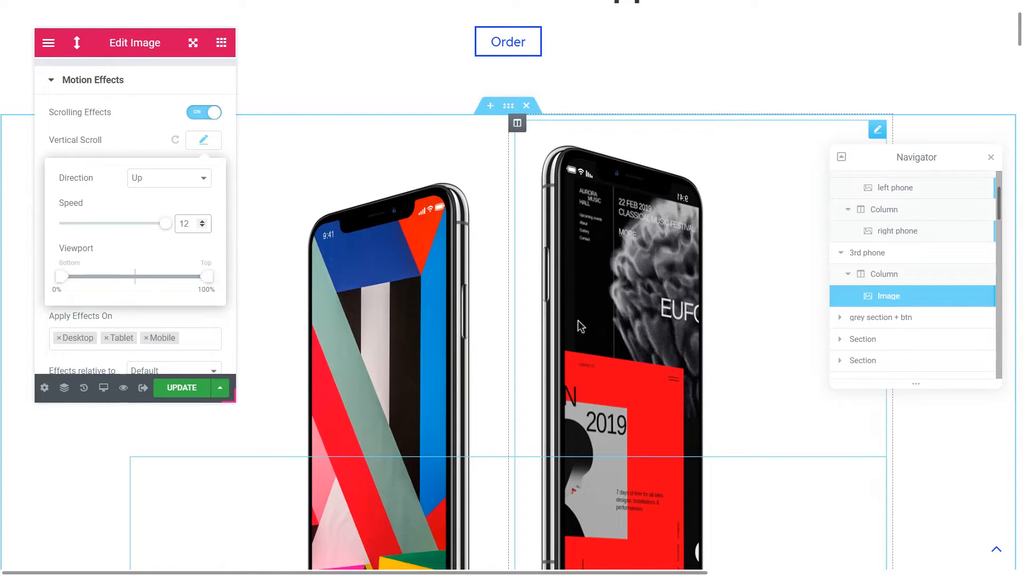
{"action": "scroll", "coordinate": [540, 321], "scroll_direction": "down", "scroll_amount": 5}
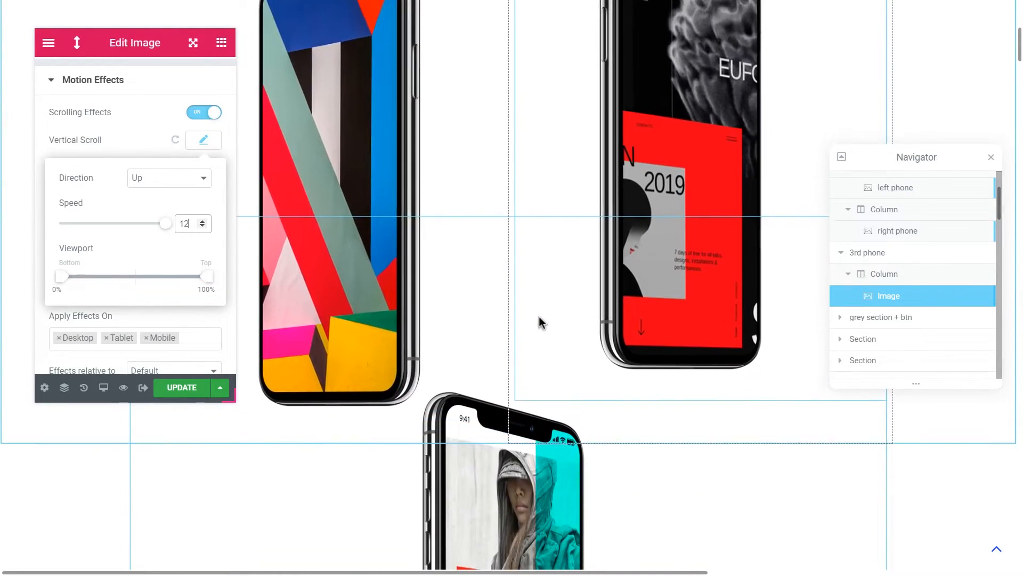
{"action": "scroll", "coordinate": [540, 321], "scroll_direction": "down", "scroll_amount": 5}
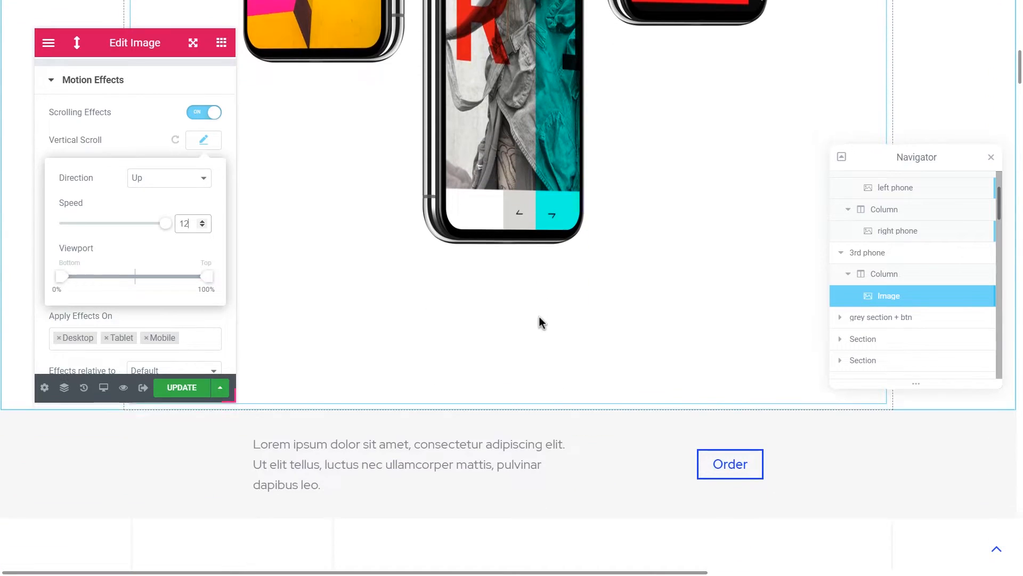
{"action": "scroll", "coordinate": [540, 321], "scroll_direction": "down", "scroll_amount": 2}
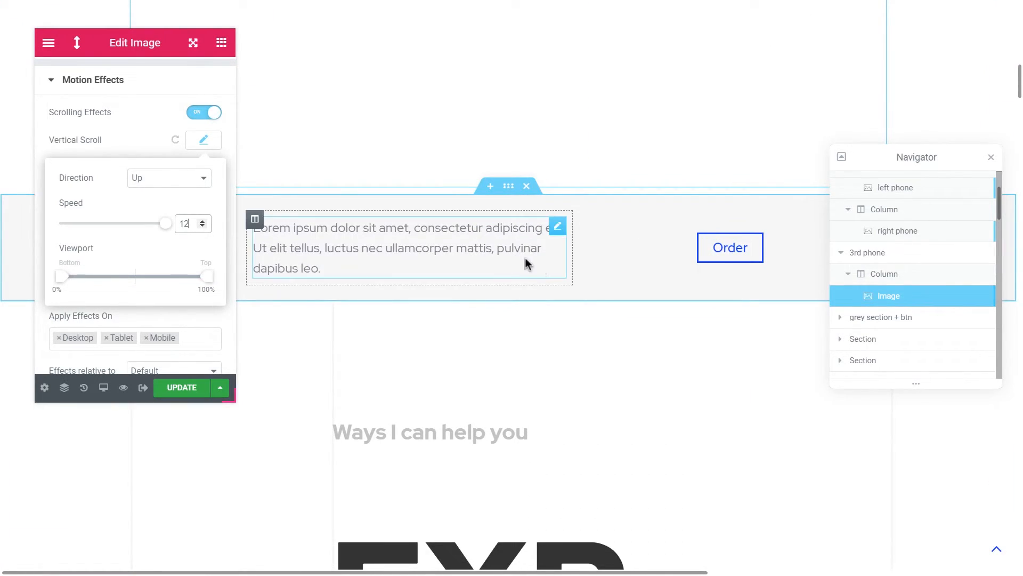
{"action": "scroll", "coordinate": [531, 318], "scroll_direction": "up", "scroll_amount": 3}
{"action": "scroll", "coordinate": [532, 326], "scroll_direction": "up", "scroll_amount": 15}
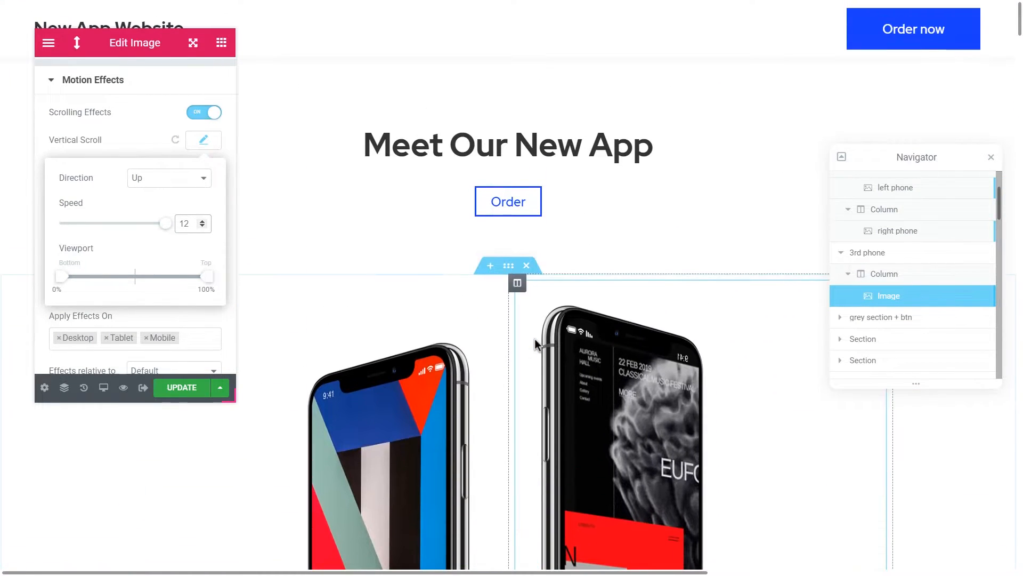
{"action": "left_click", "coordinate": [155, 126]}
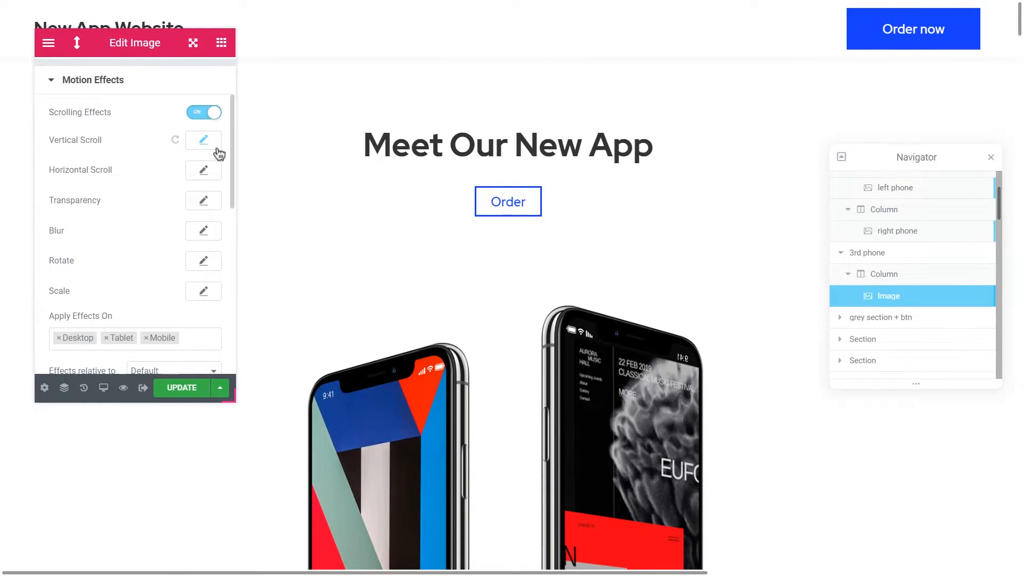
{"action": "scroll", "coordinate": [522, 275], "scroll_direction": "down", "scroll_amount": 15}
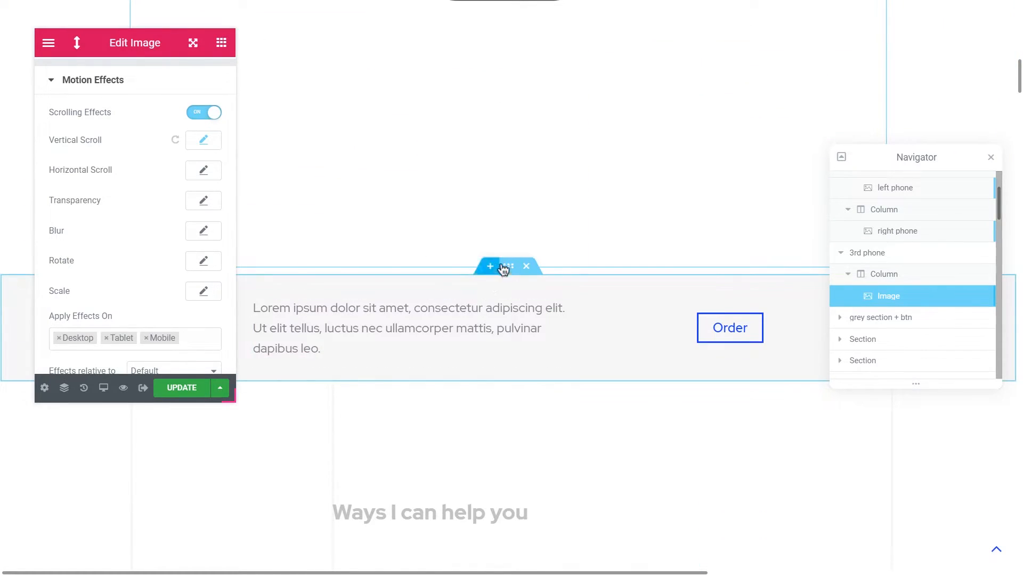
- Link the grey text-and-button section's margin values and set its top and bottom margins to -5%
{"action": "left_click", "coordinate": [508, 267]}
{"action": "scroll", "coordinate": [533, 291], "scroll_direction": "up", "scroll_amount": 1}
{"action": "scroll", "coordinate": [544, 293], "scroll_direction": "up", "scroll_amount": 8}
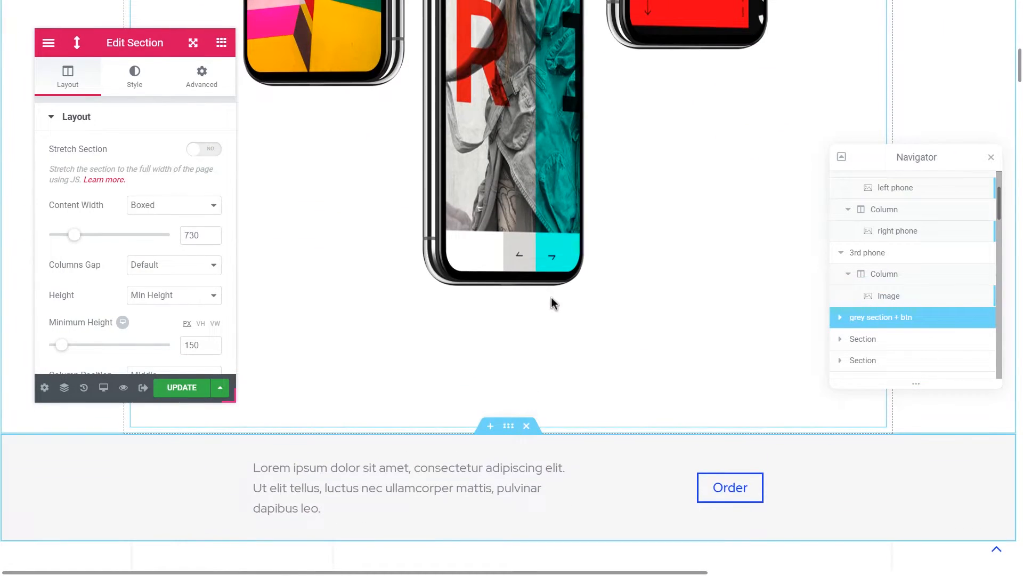
{"action": "scroll", "coordinate": [553, 303], "scroll_direction": "down", "scroll_amount": 4}
{"action": "scroll", "coordinate": [507, 304], "scroll_direction": "down", "scroll_amount": 3}
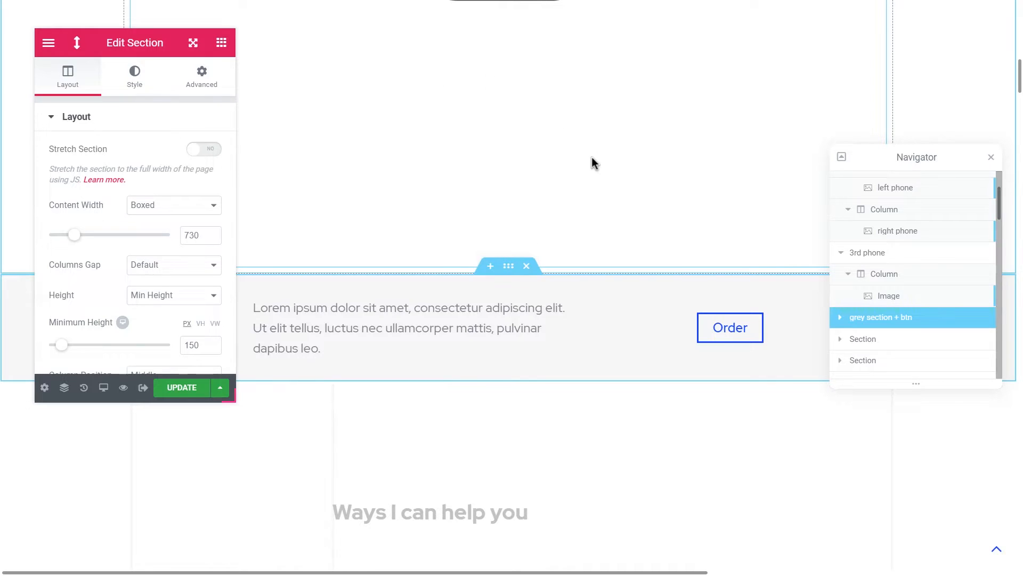
{"action": "left_click", "coordinate": [197, 87]}
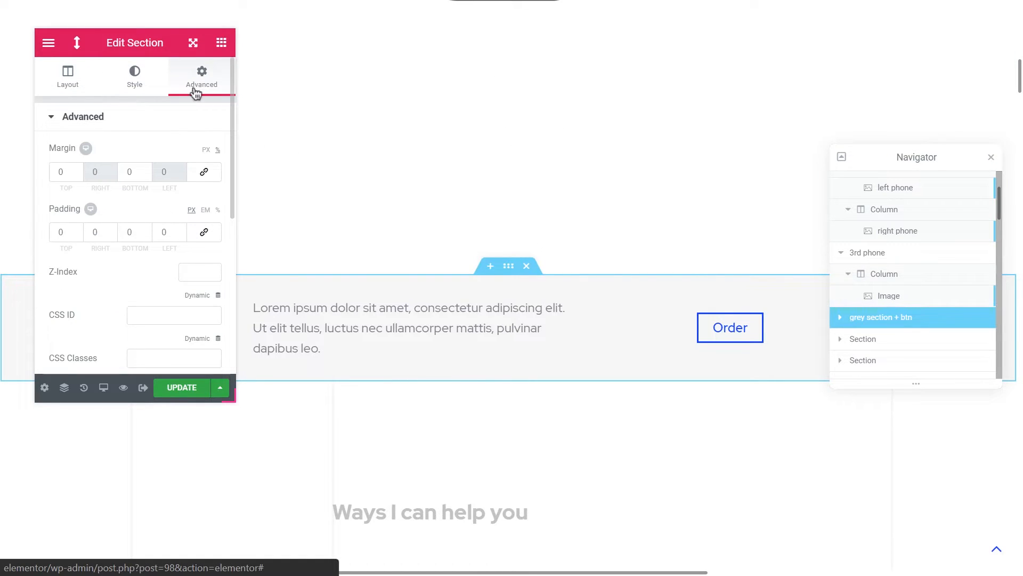
{"action": "left_click", "coordinate": [204, 172]}
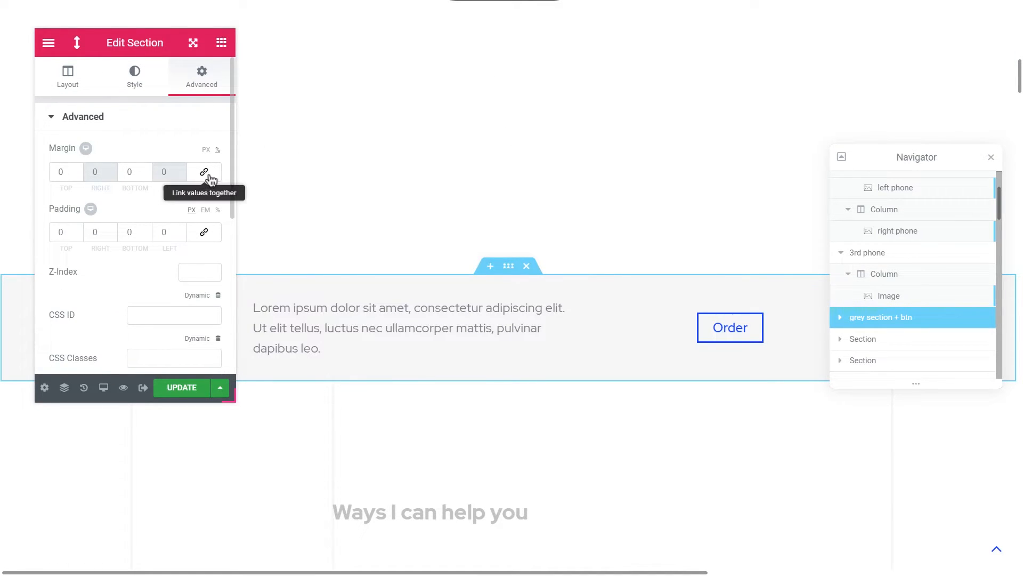
{"action": "left_click", "coordinate": [78, 174]}
{"action": "left_click", "coordinate": [78, 175]}
{"action": "left_click", "coordinate": [78, 175]}
{"action": "left_click", "coordinate": [78, 174]}
{"action": "left_click", "coordinate": [79, 175]}
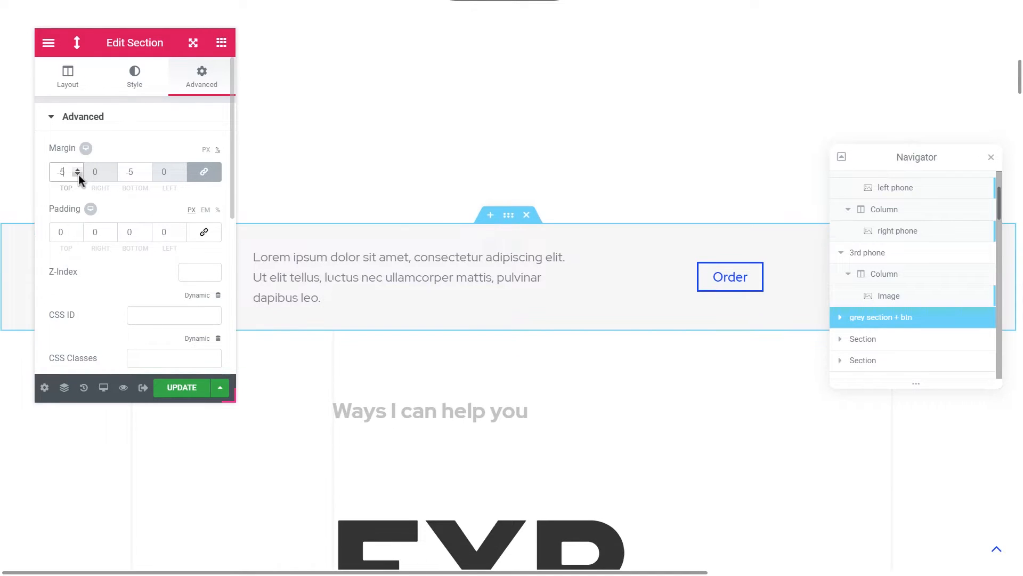
- Try top and bottom margins of -6% on the grey section, and return them to -5%
{"action": "scroll", "coordinate": [516, 290], "scroll_direction": "up", "scroll_amount": 6}
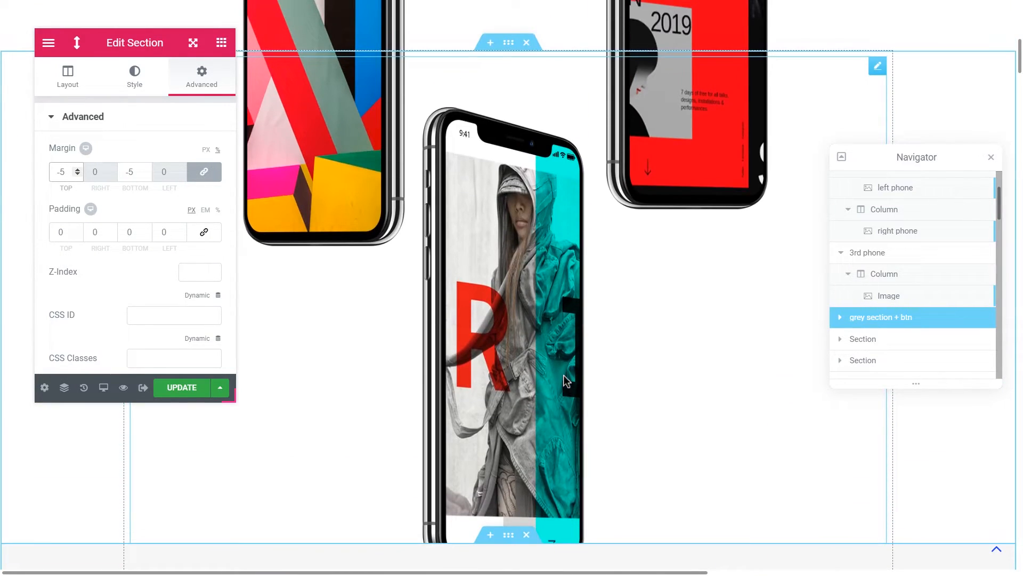
{"action": "left_click", "coordinate": [79, 174]}
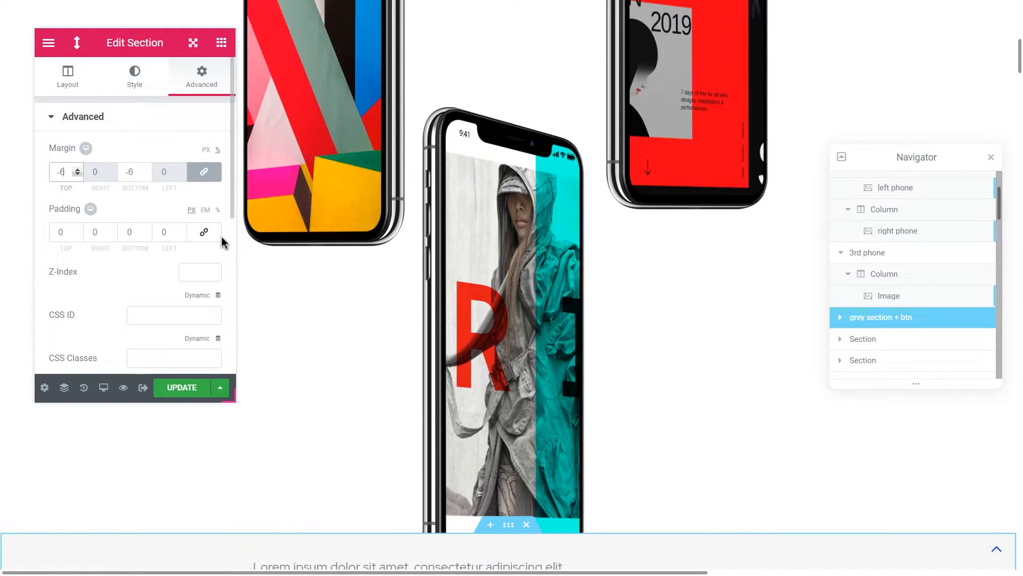
{"action": "scroll", "coordinate": [617, 381], "scroll_direction": "down", "scroll_amount": 7}
{"action": "scroll", "coordinate": [616, 382], "scroll_direction": "down", "scroll_amount": 2}
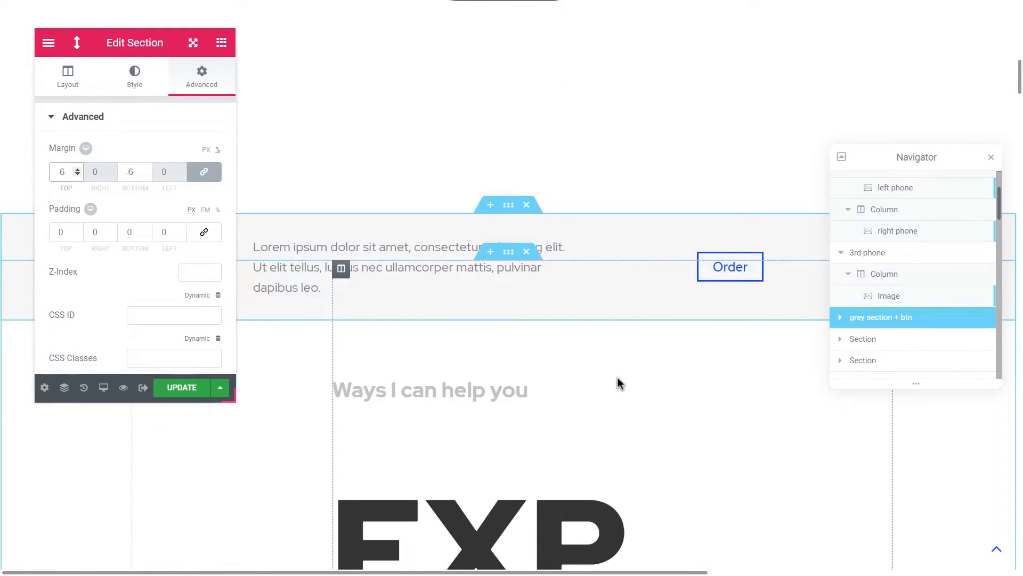
{"action": "scroll", "coordinate": [617, 382], "scroll_direction": "down", "scroll_amount": 3}
{"action": "scroll", "coordinate": [618, 382], "scroll_direction": "up", "scroll_amount": 8}
{"action": "left_click", "coordinate": [77, 169]}
{"action": "scroll", "coordinate": [596, 358], "scroll_direction": "down", "scroll_amount": 4}
{"action": "scroll", "coordinate": [596, 360], "scroll_direction": "up", "scroll_amount": 3}
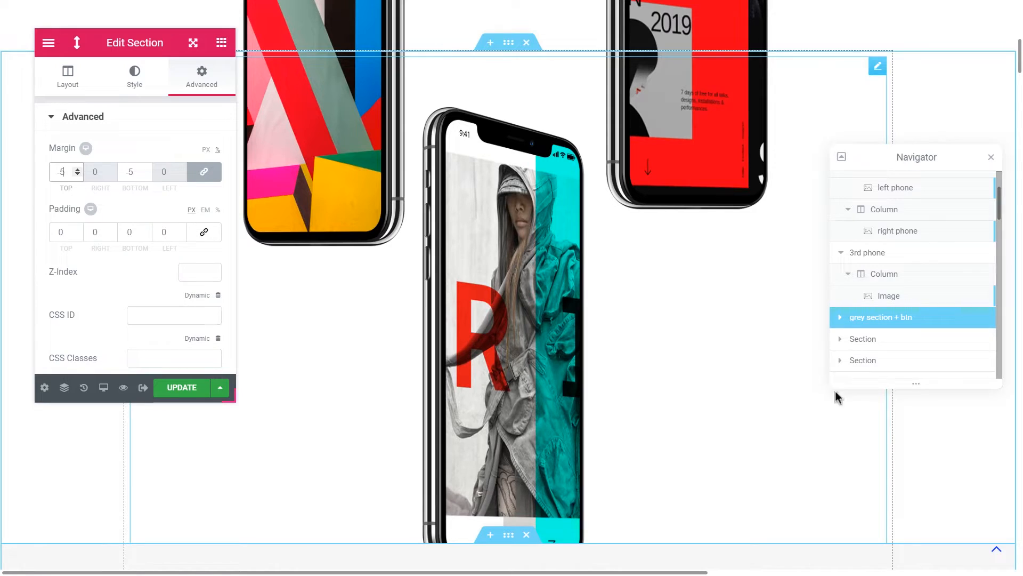
- Set the Z-Index of the section containing the third phone to 50
{"action": "left_click", "coordinate": [909, 301]}
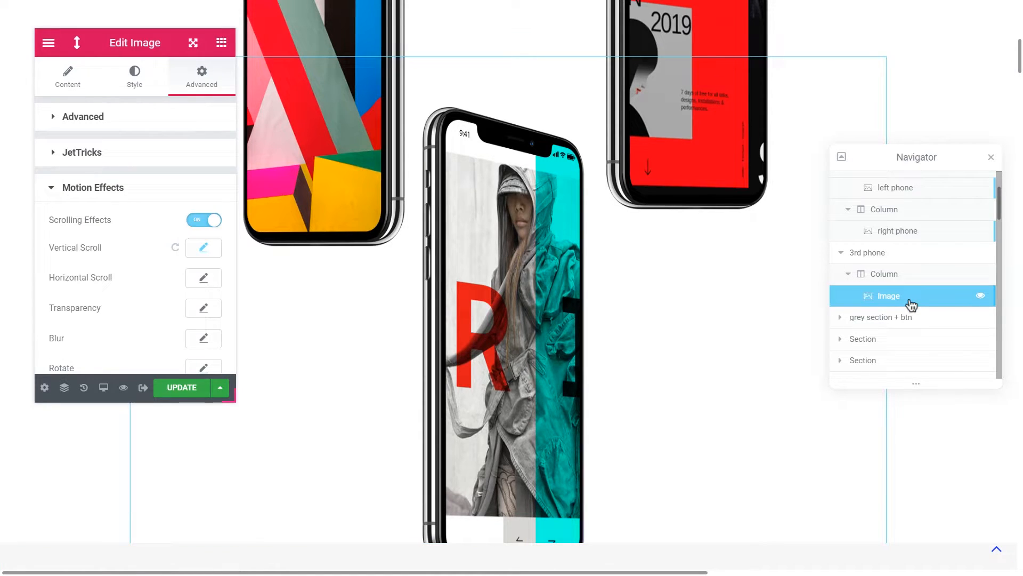
{"action": "left_click", "coordinate": [886, 257]}
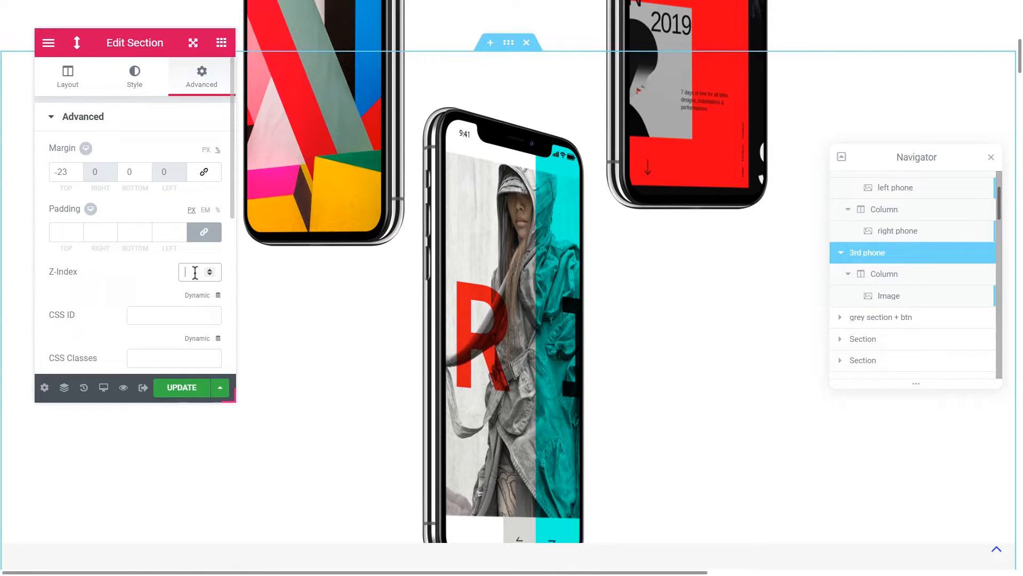
{"action": "type", "text": "50"}
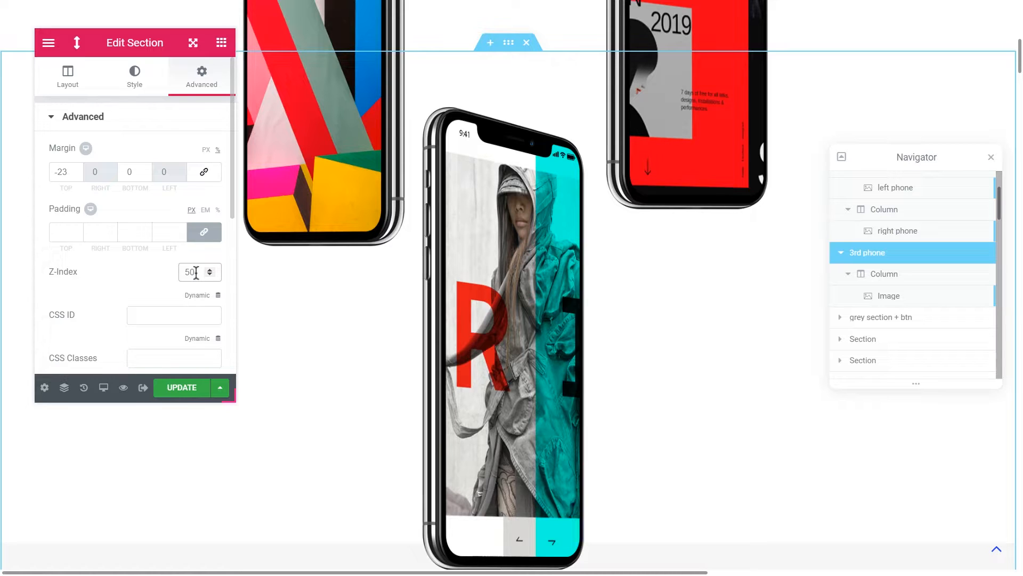
- Examine how the third phone overlaps the grey section and moves with the other phones while scrolling the editor page
{"action": "scroll", "coordinate": [321, 476], "scroll_direction": "down", "scroll_amount": 2}
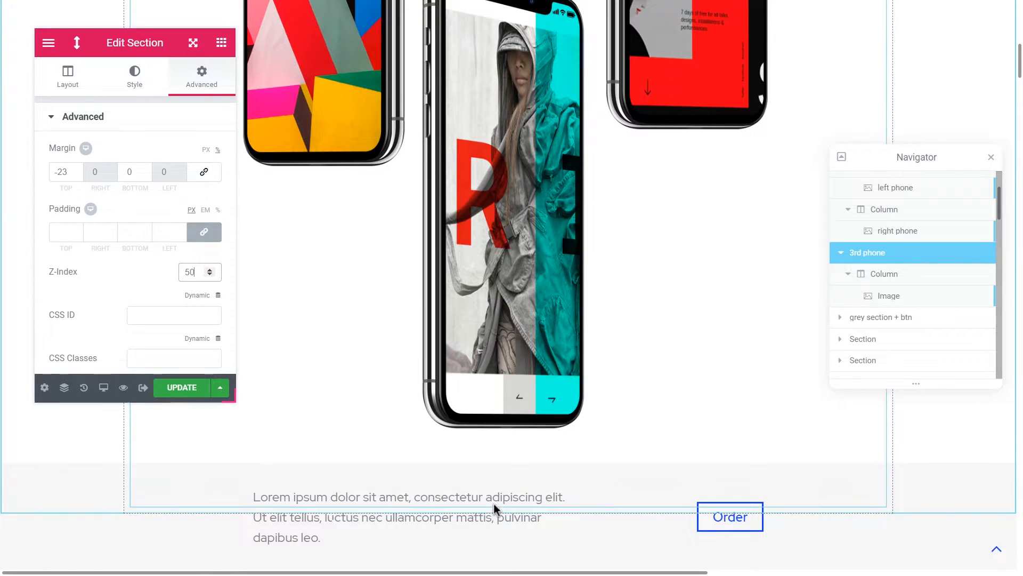
{"action": "scroll", "coordinate": [553, 486], "scroll_direction": "down", "scroll_amount": 4}
{"action": "scroll", "coordinate": [564, 475], "scroll_direction": "down", "scroll_amount": 3}
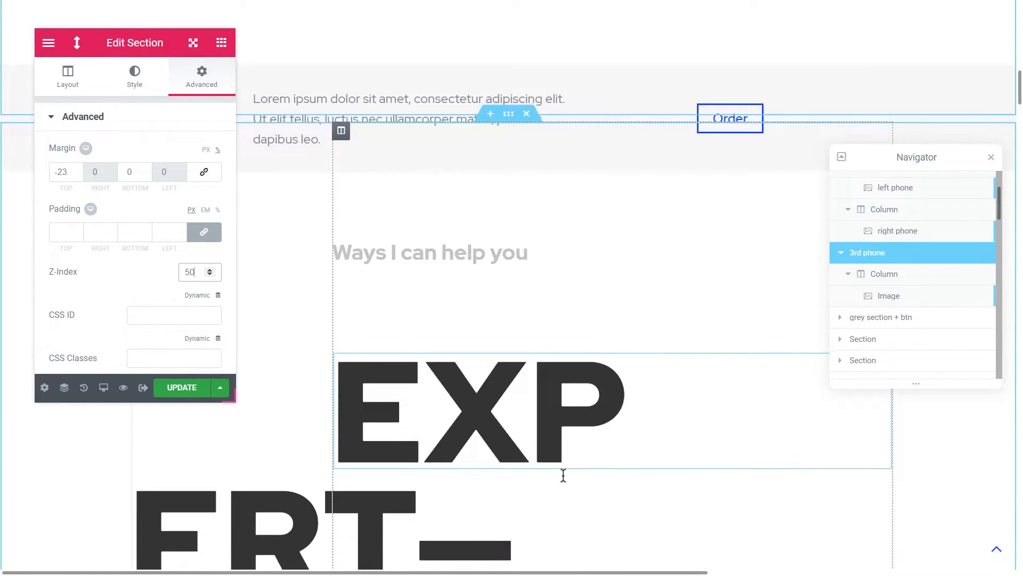
{"action": "scroll", "coordinate": [563, 475], "scroll_direction": "up", "scroll_amount": 10}
{"action": "scroll", "coordinate": [564, 474], "scroll_direction": "up", "scroll_amount": 7}
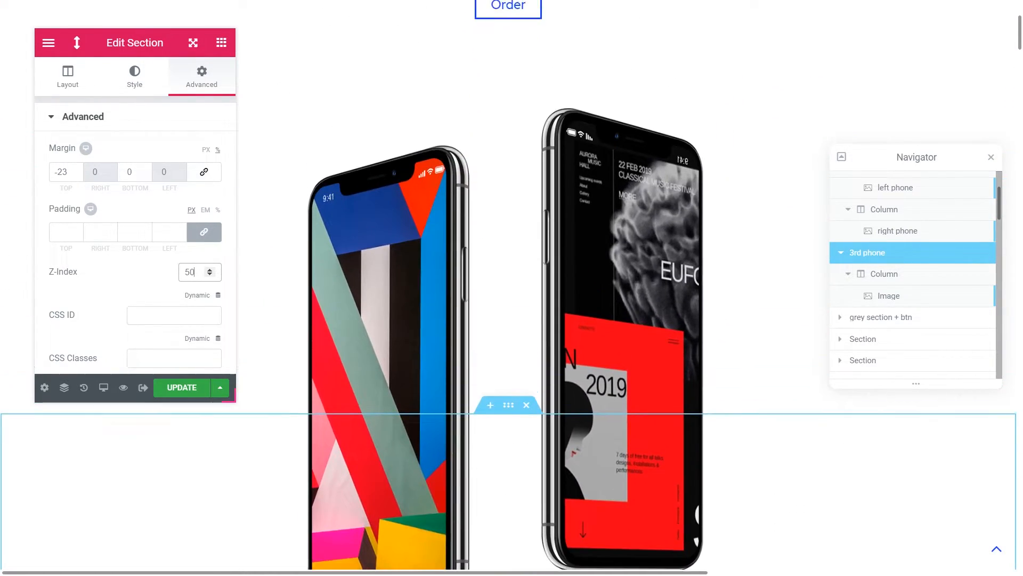
{"action": "scroll", "coordinate": [565, 477], "scroll_direction": "down", "scroll_amount": 8}
{"action": "scroll", "coordinate": [566, 480], "scroll_direction": "down", "scroll_amount": 7}
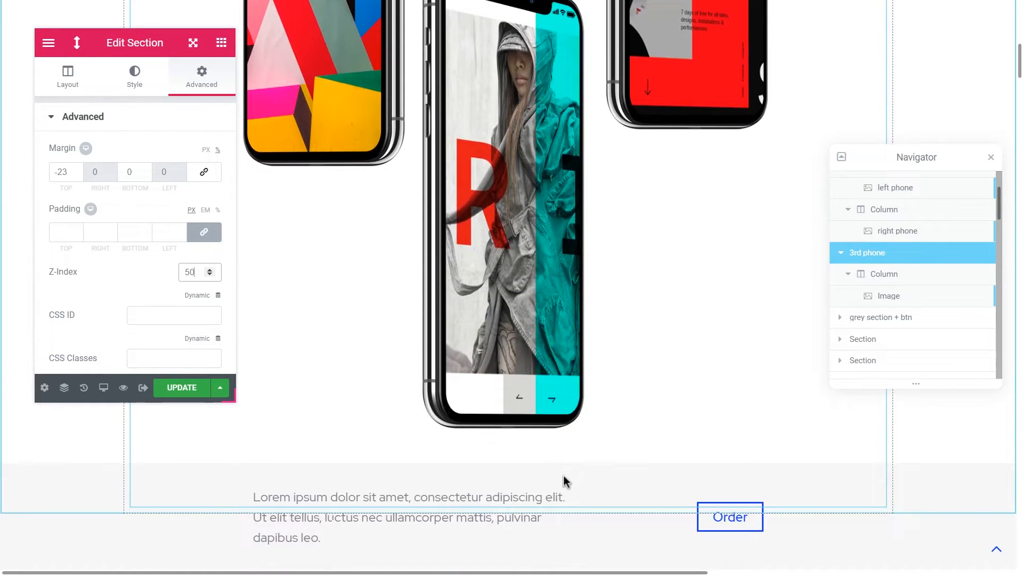
{"action": "scroll", "coordinate": [566, 481], "scroll_direction": "up", "scroll_amount": 7}
{"action": "scroll", "coordinate": [566, 480], "scroll_direction": "up", "scroll_amount": 8}
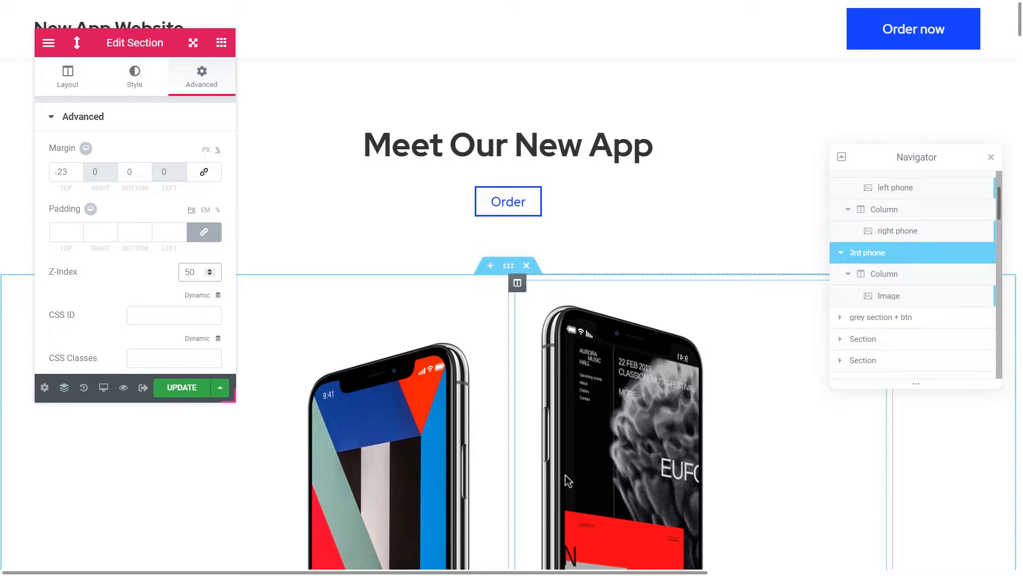
- Preview the page without the editor interface and examine the scrolling motion of all three phones
{"action": "left_click", "coordinate": [125, 395]}
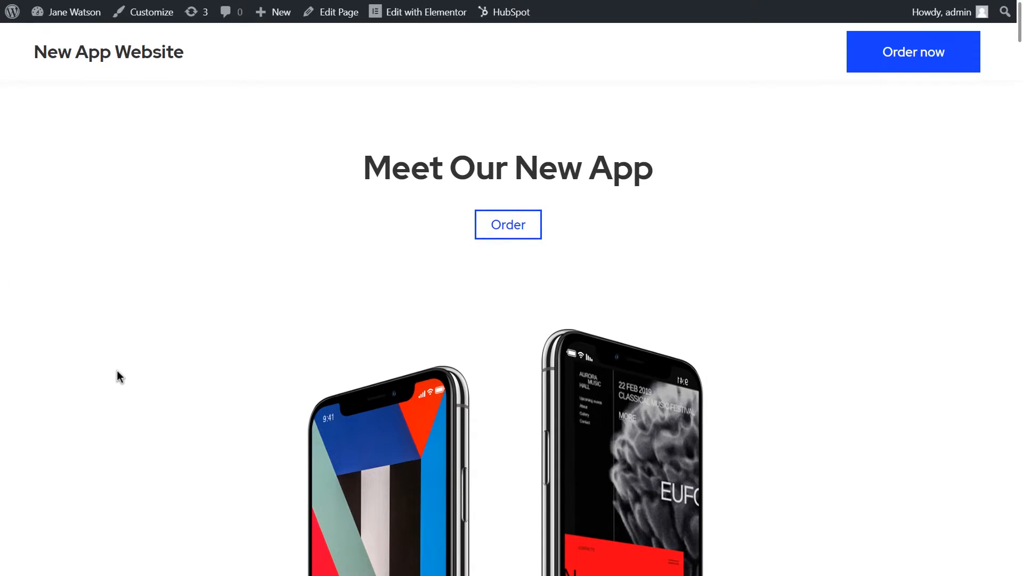
{"action": "scroll", "coordinate": [118, 377], "scroll_direction": "down", "scroll_amount": 7}
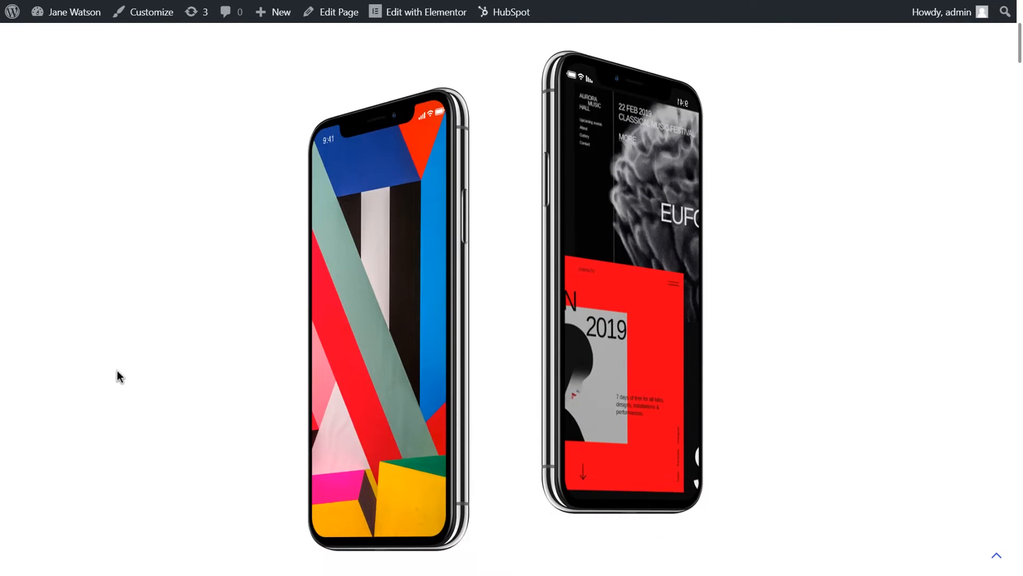
{"action": "scroll", "coordinate": [118, 377], "scroll_direction": "down", "scroll_amount": 7}
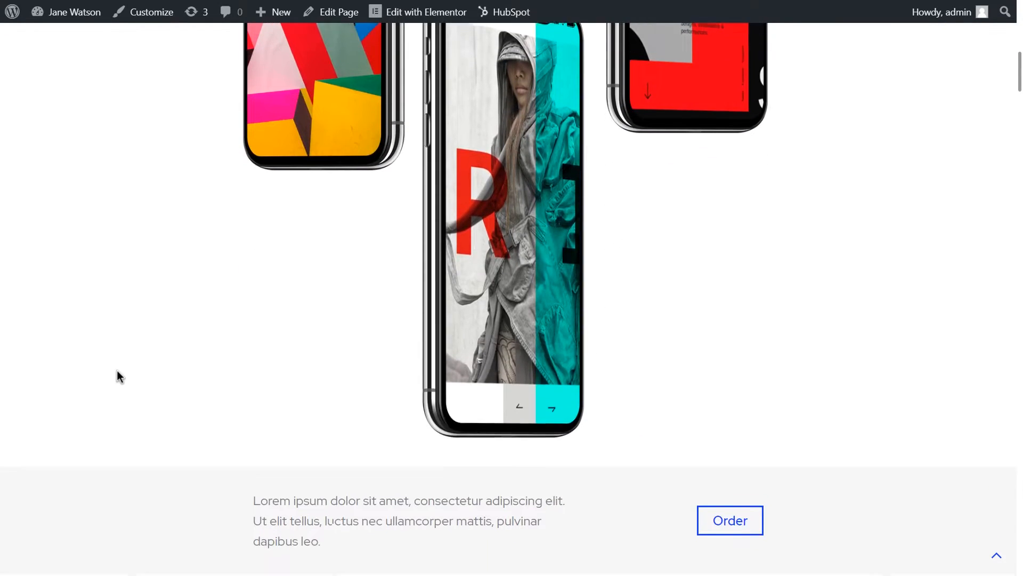
{"action": "scroll", "coordinate": [118, 377], "scroll_direction": "down", "scroll_amount": 4}
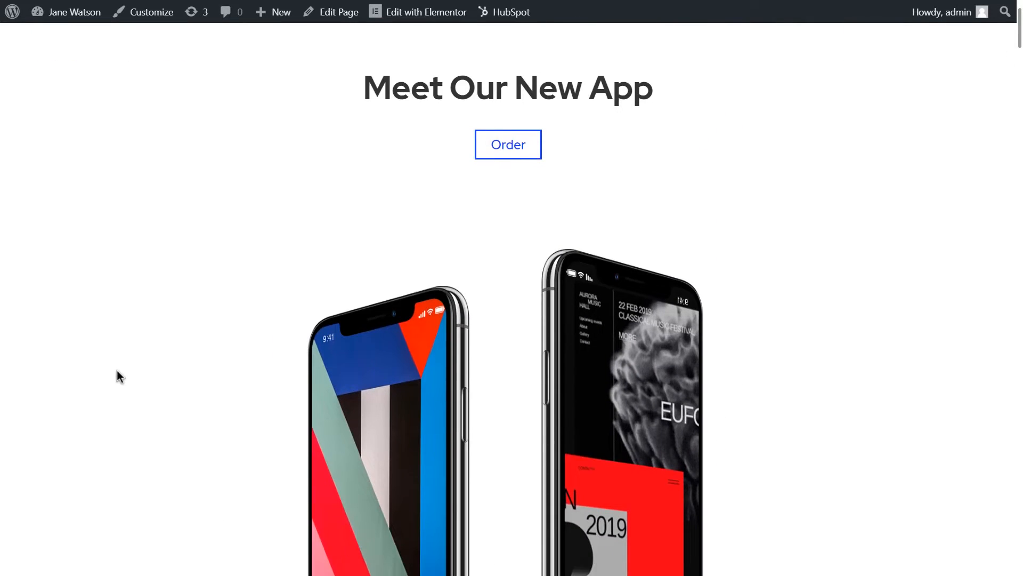
{"action": "scroll", "coordinate": [119, 377], "scroll_direction": "down", "scroll_amount": 7}
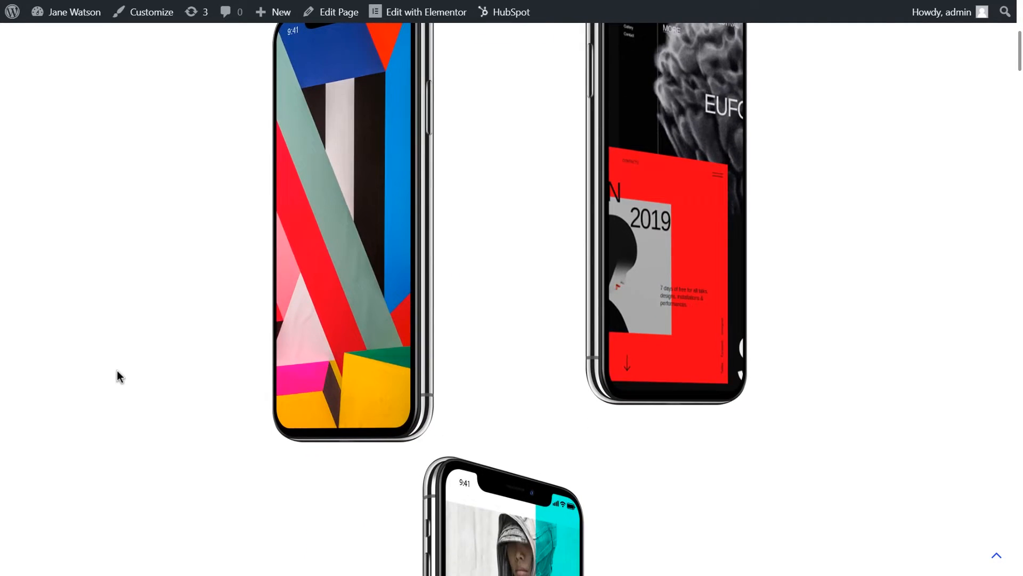
{"action": "scroll", "coordinate": [119, 376], "scroll_direction": "up", "scroll_amount": 7}
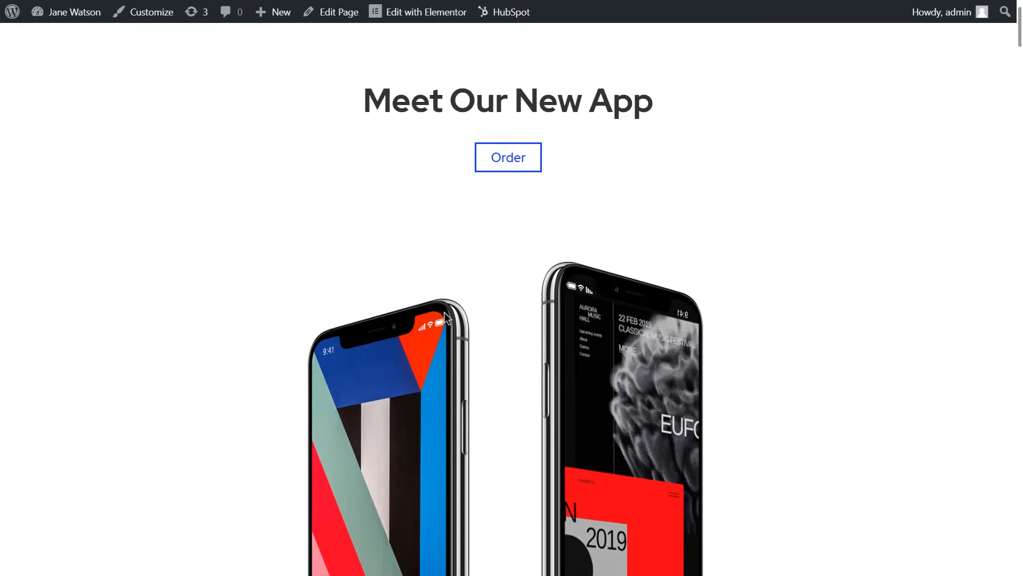
{"action": "scroll", "coordinate": [593, 303], "scroll_direction": "down", "scroll_amount": 2}
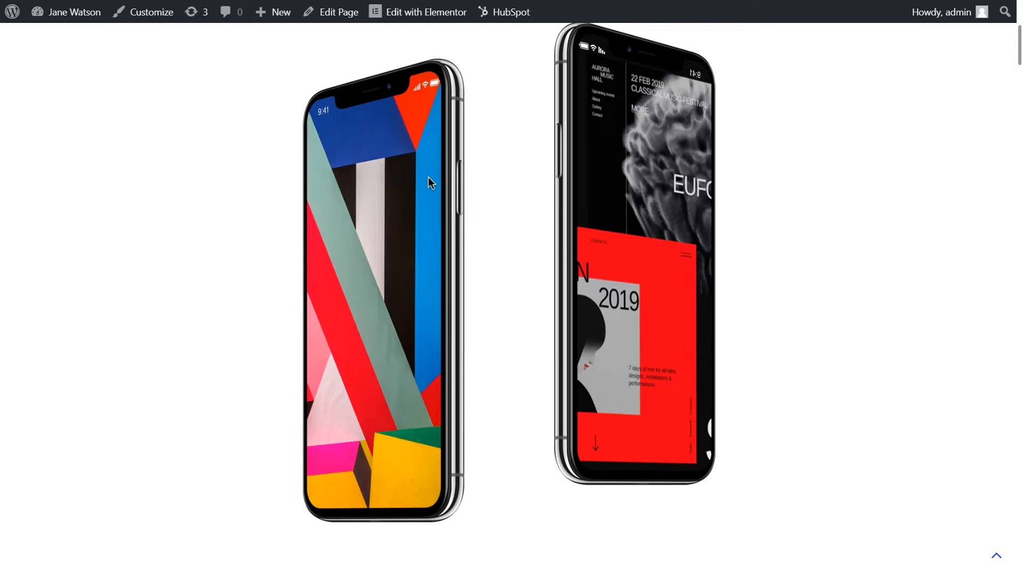
{"action": "scroll", "coordinate": [593, 373], "scroll_direction": "up", "scroll_amount": 4}
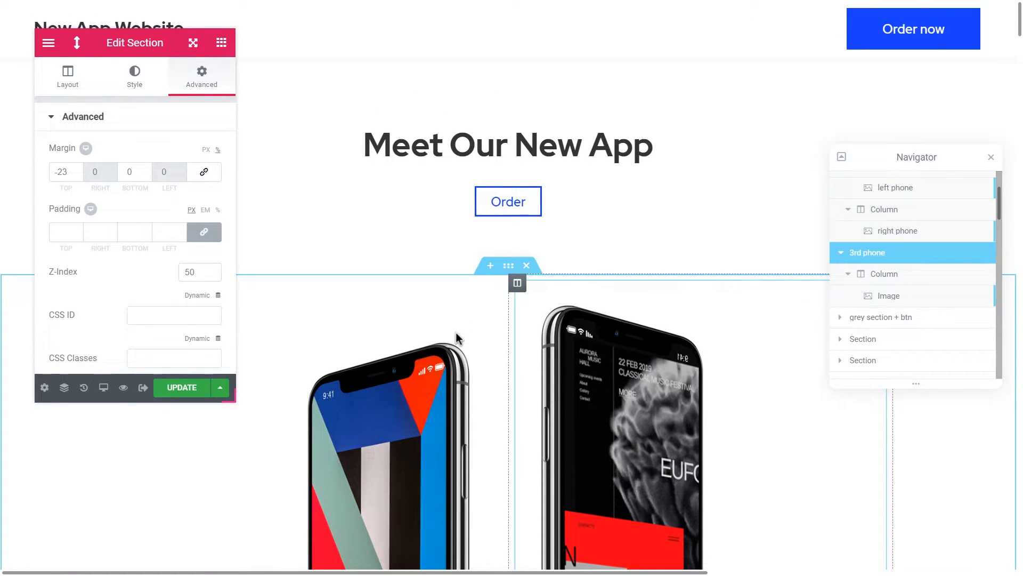
- Set the viewport range of the left phone's horizontal scroll effect to 49%–63%, and update the page
{"action": "scroll", "coordinate": [736, 274], "scroll_direction": "down", "scroll_amount": 2}
{"action": "scroll", "coordinate": [857, 263], "scroll_direction": "up", "scroll_amount": 2}
{"action": "left_click", "coordinate": [877, 269]}
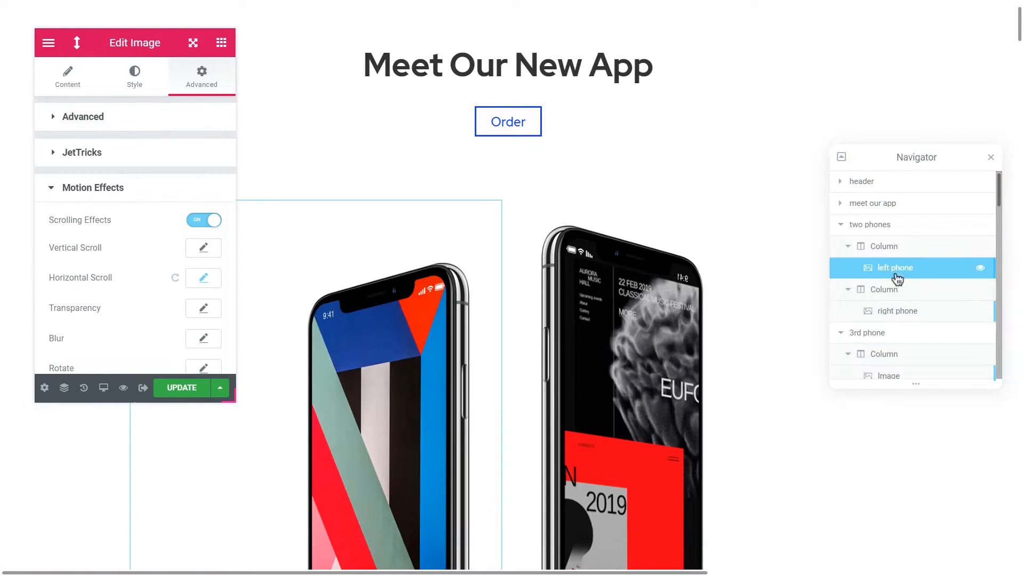
{"action": "left_click", "coordinate": [203, 277]}
{"action": "scroll", "coordinate": [173, 270], "scroll_direction": "down", "scroll_amount": 2}
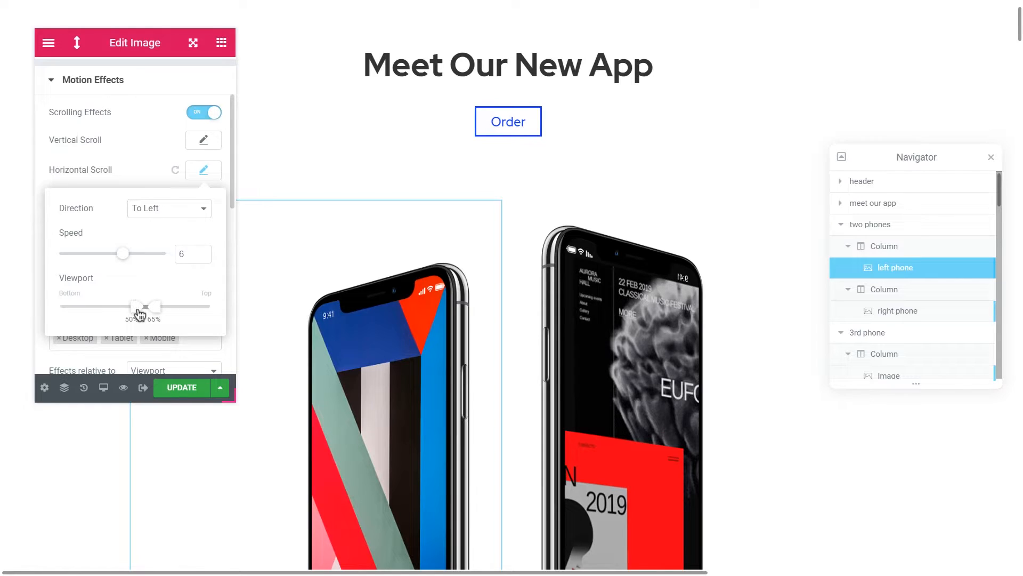
{"action": "left_click_drag", "start_coordinate": [139, 314], "coordinate": [137, 315]}
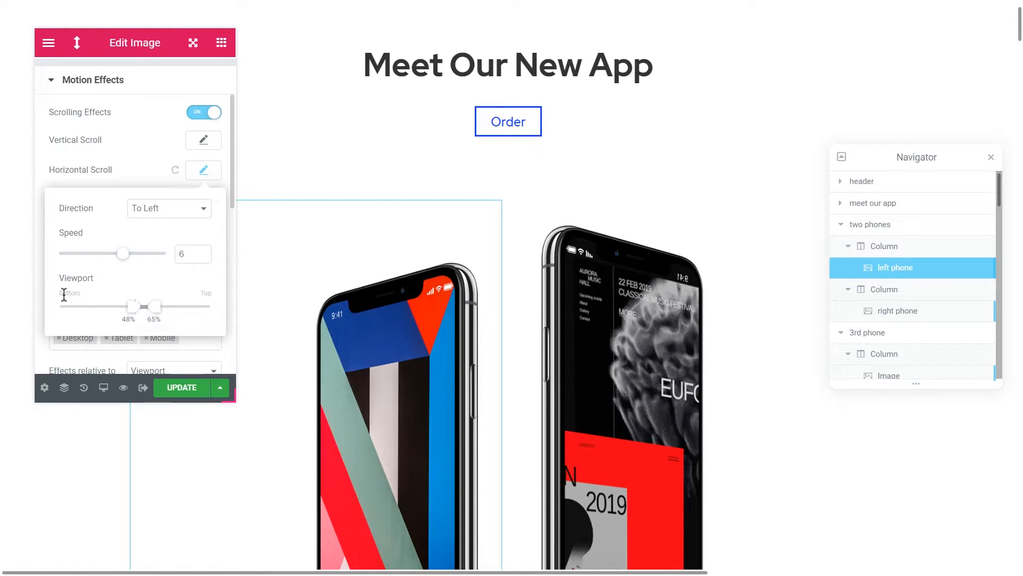
{"action": "left_click_drag", "start_coordinate": [138, 310], "coordinate": [154, 315]}
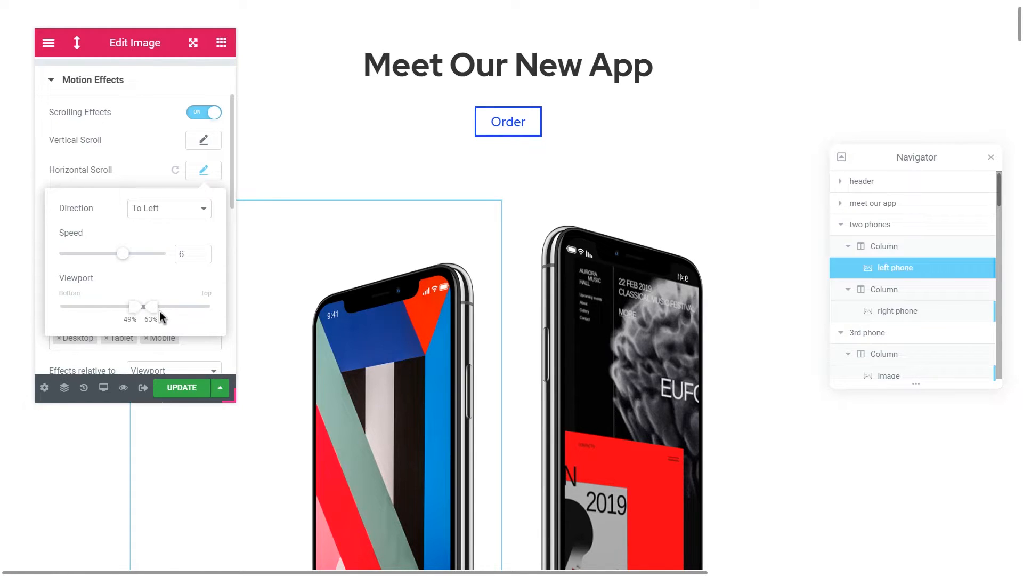
{"action": "left_click", "coordinate": [180, 390]}
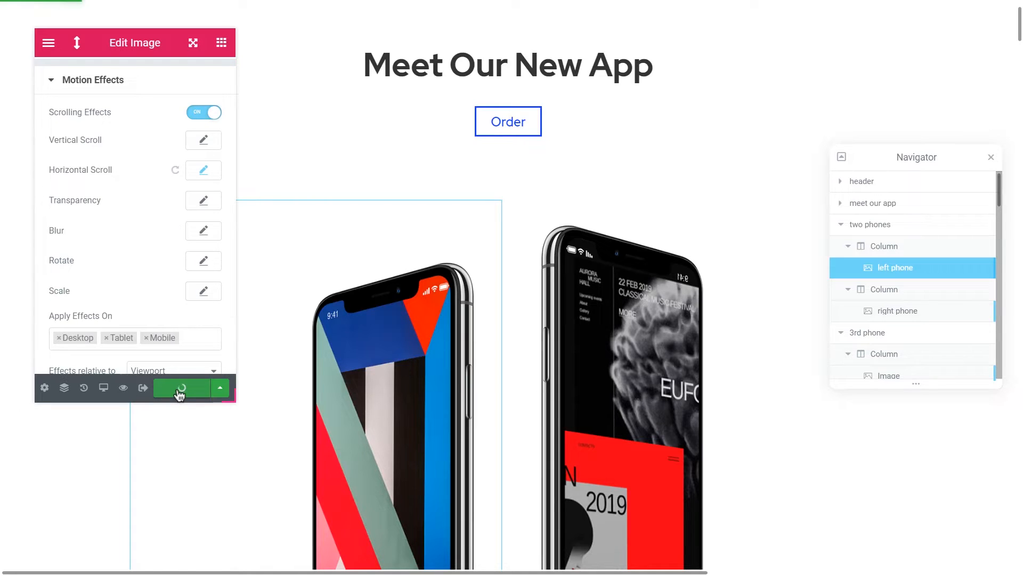
- Preview the published page and examine how the three phones move while scrolling down and back up
{"action": "left_click", "coordinate": [122, 389]}
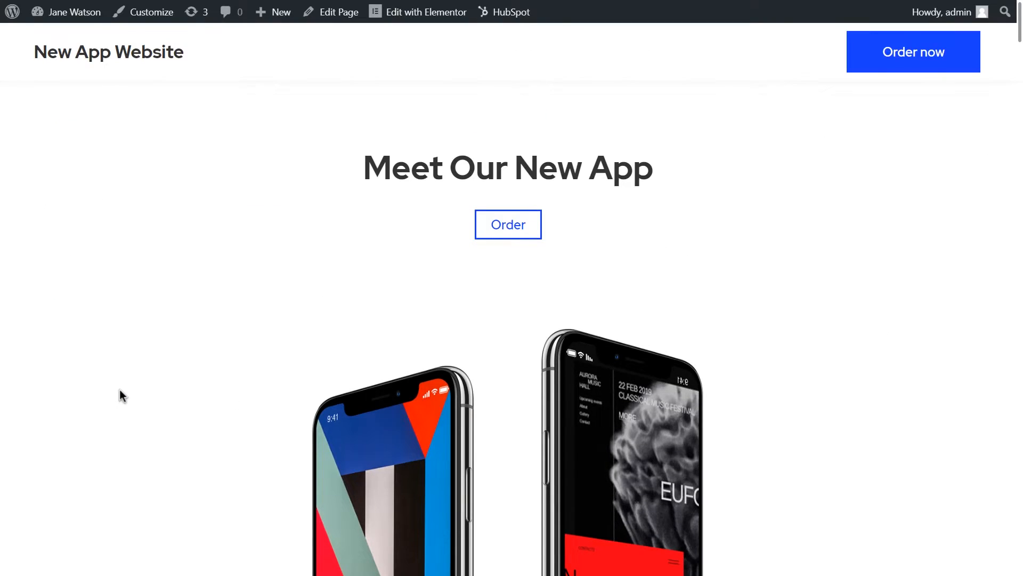
{"action": "scroll", "coordinate": [119, 395], "scroll_direction": "down", "scroll_amount": 5}
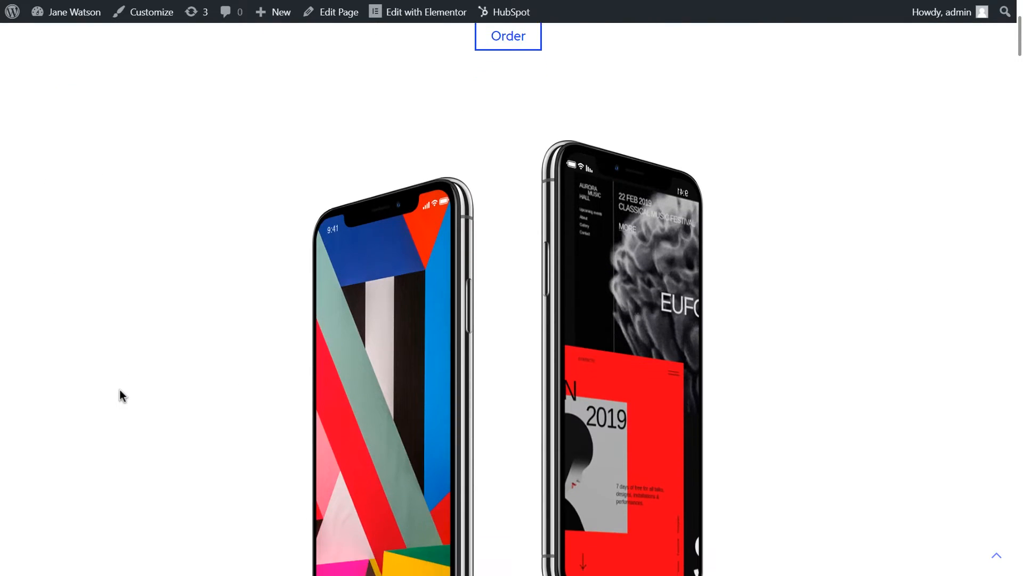
{"action": "scroll", "coordinate": [119, 390], "scroll_direction": "down", "scroll_amount": 6}
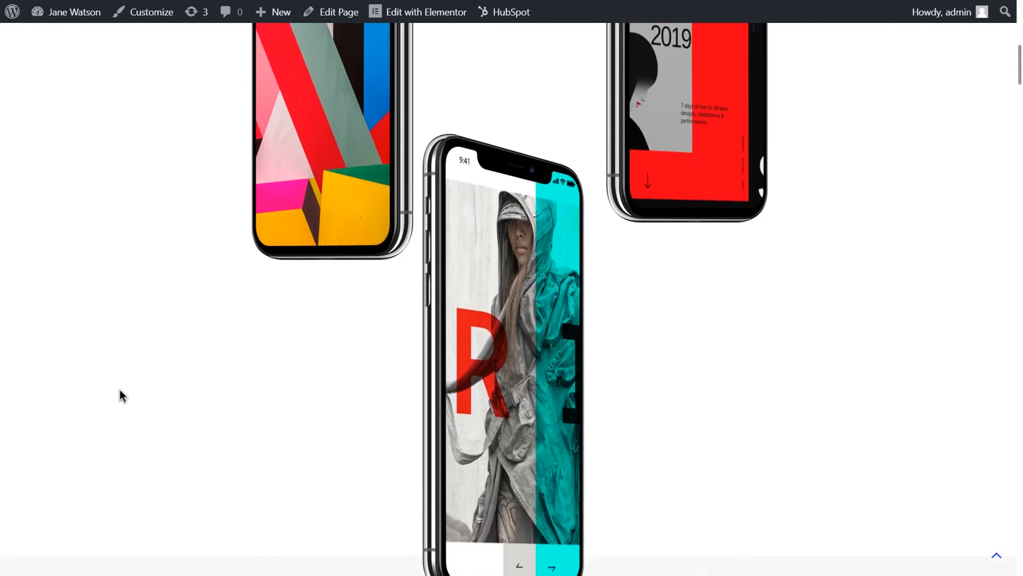
{"action": "scroll", "coordinate": [119, 395], "scroll_direction": "down", "scroll_amount": 5}
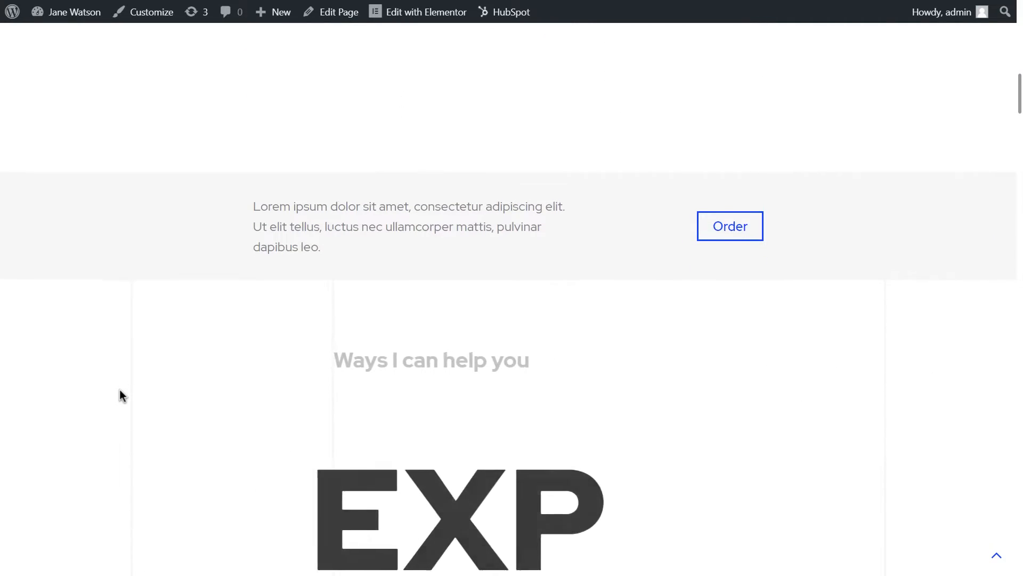
{"action": "scroll", "coordinate": [119, 391], "scroll_direction": "up", "scroll_amount": 6}
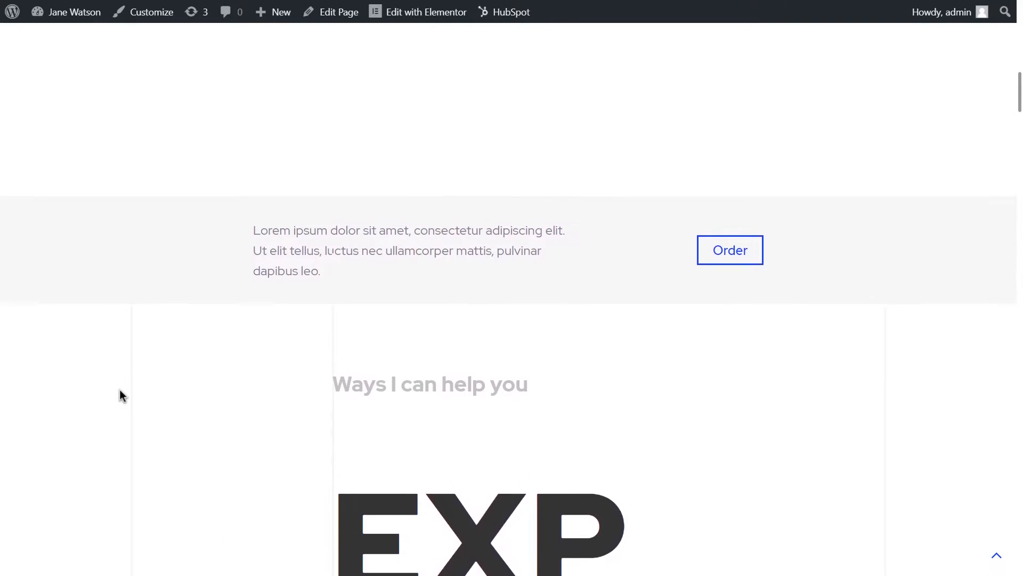
{"action": "scroll", "coordinate": [119, 389], "scroll_direction": "up", "scroll_amount": 6}
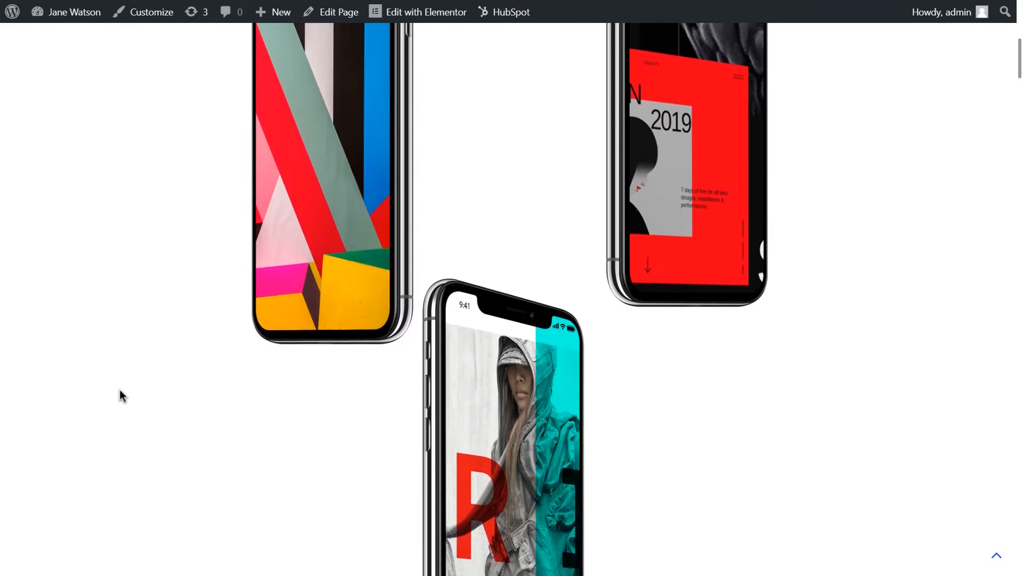
{"action": "scroll", "coordinate": [120, 389], "scroll_direction": "up", "scroll_amount": 5}
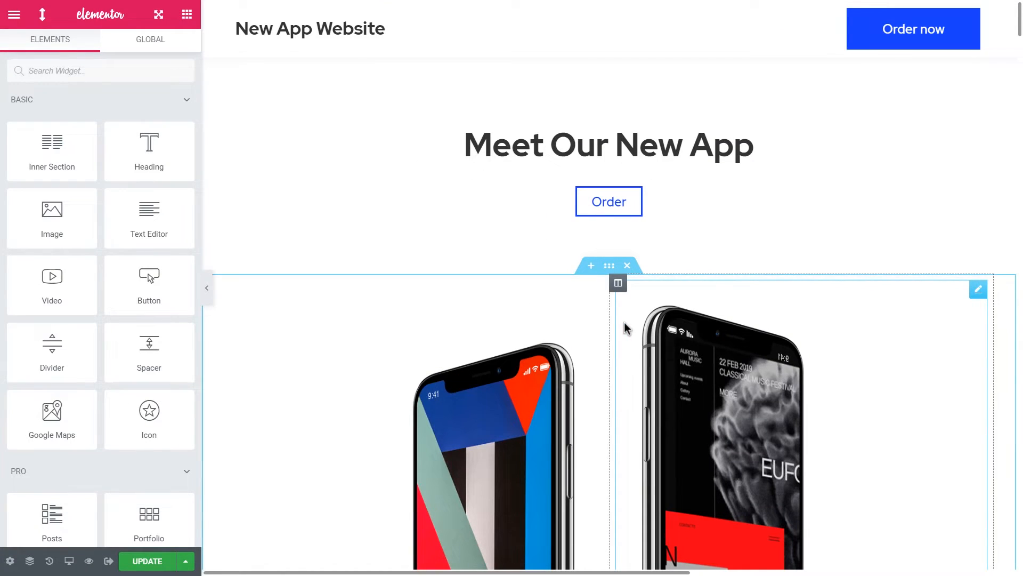
- Check the page scrolling in the editor, and review the left phone image's horizontal scroll settings
{"action": "scroll", "coordinate": [564, 328], "scroll_direction": "down", "scroll_amount": 6}
{"action": "scroll", "coordinate": [565, 325], "scroll_direction": "down", "scroll_amount": 15}
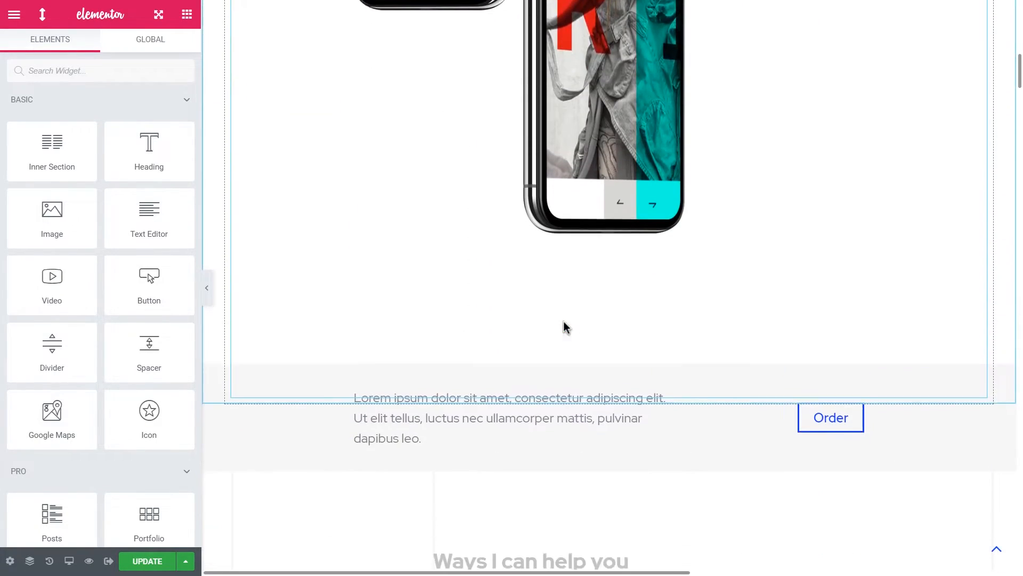
{"action": "scroll", "coordinate": [563, 322], "scroll_direction": "up", "scroll_amount": 14}
{"action": "scroll", "coordinate": [564, 321], "scroll_direction": "up", "scroll_amount": 8}
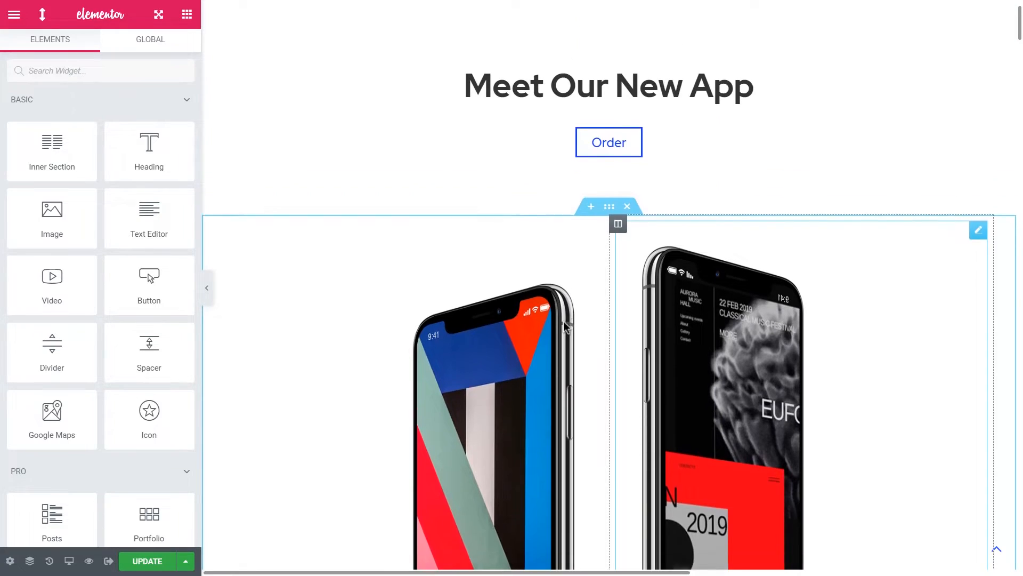
{"action": "scroll", "coordinate": [571, 308], "scroll_direction": "down", "scroll_amount": 2}
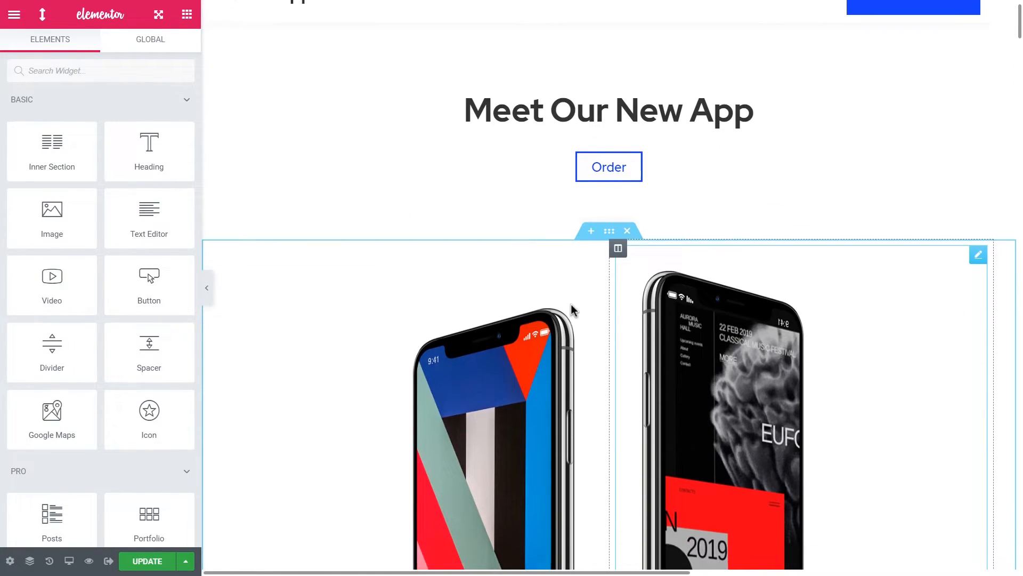
{"action": "left_click", "coordinate": [445, 327]}
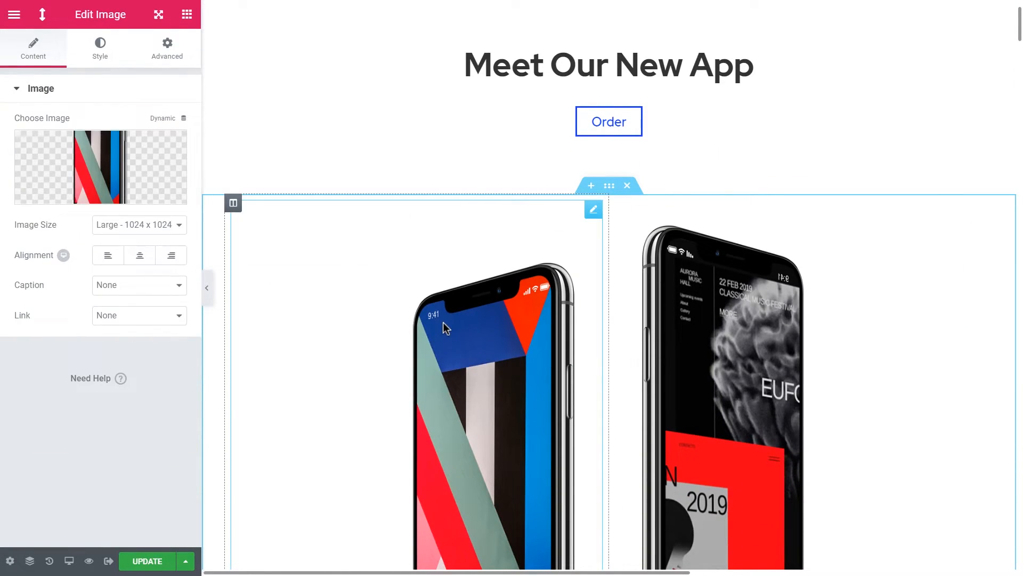
{"action": "left_click", "coordinate": [167, 49]}
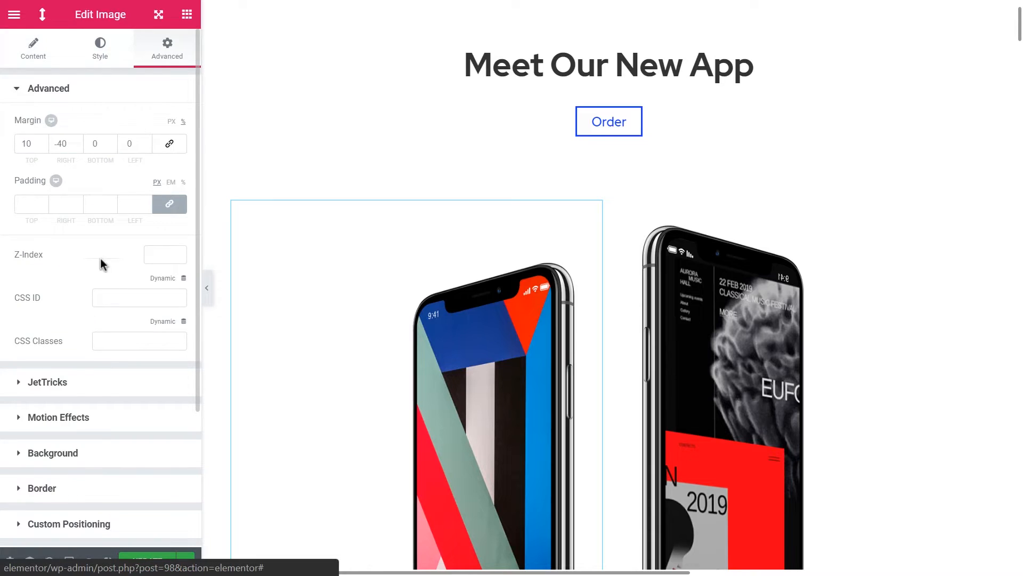
{"action": "left_click", "coordinate": [94, 420]}
{"action": "left_click", "coordinate": [155, 255]}
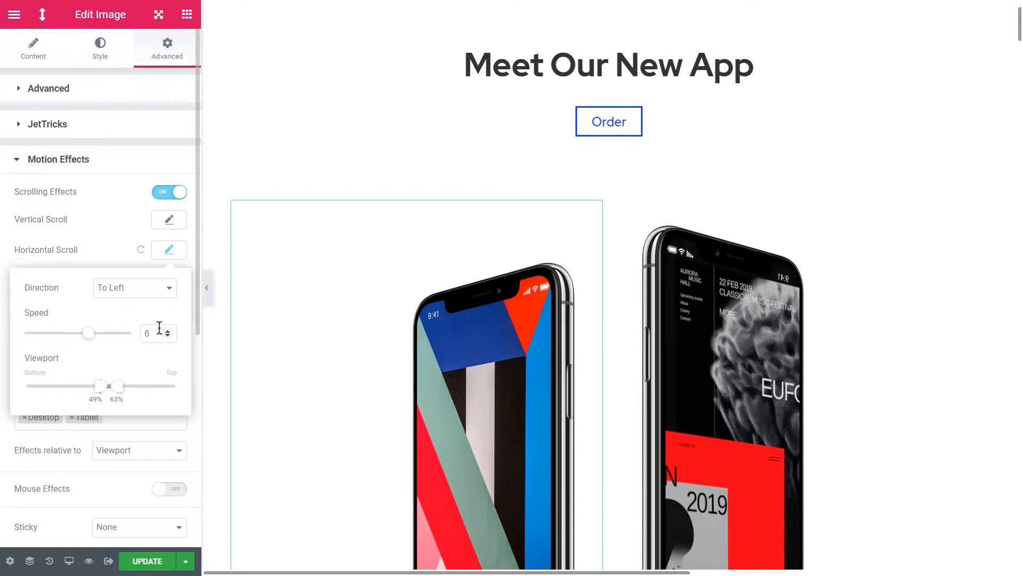
{"action": "left_click", "coordinate": [108, 248]}
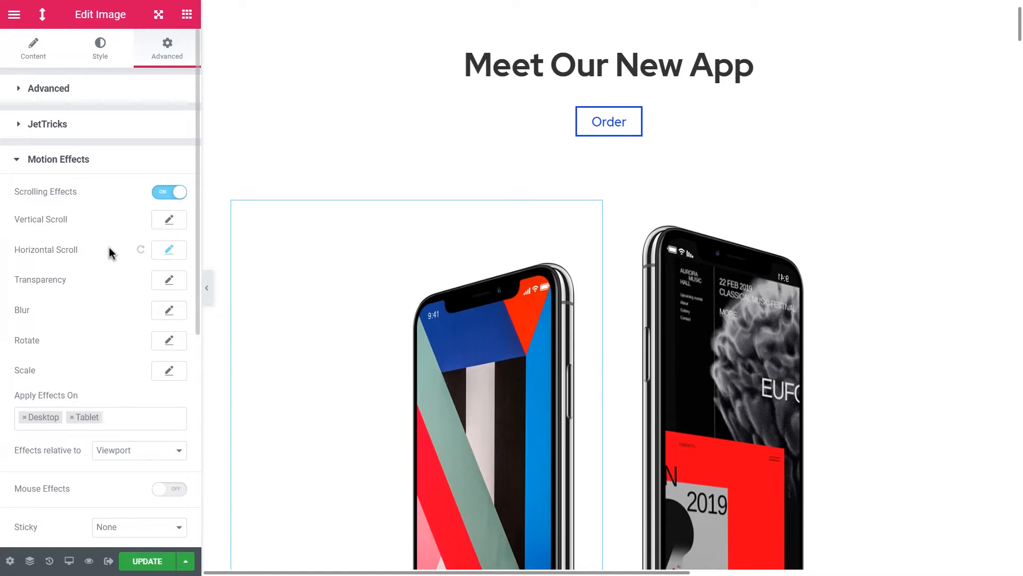
- Compare the Meet Our New App heading's responsive alignment options in the mobile, desktop and tablet views
{"action": "left_click", "coordinate": [68, 566]}
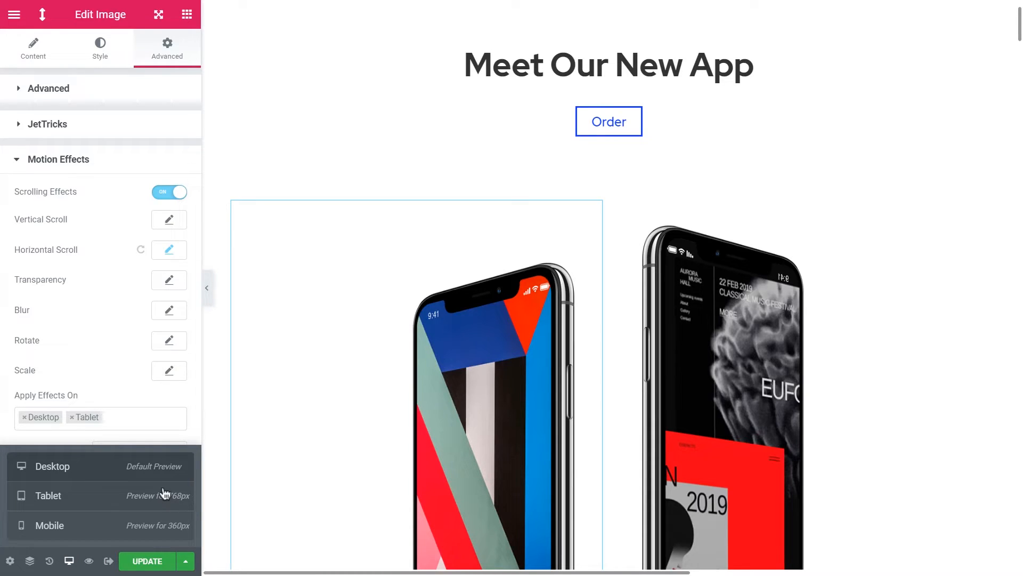
{"action": "left_click", "coordinate": [160, 525]}
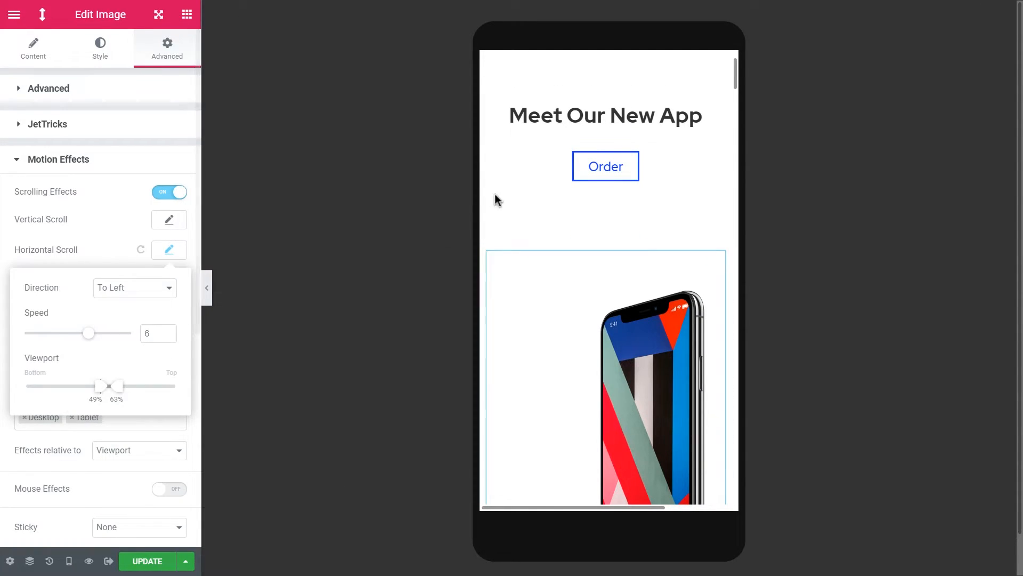
{"action": "left_click", "coordinate": [573, 116]}
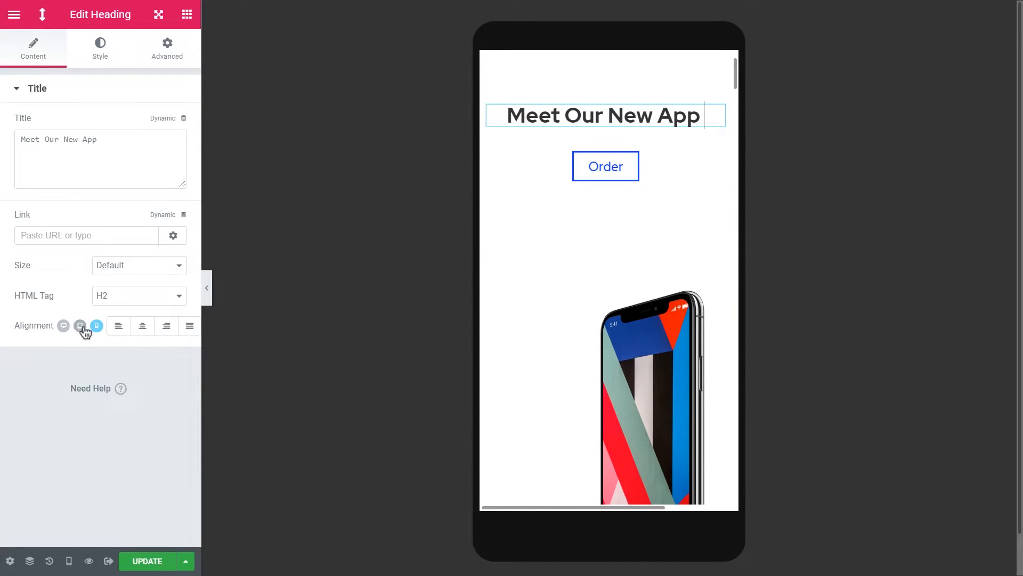
{"action": "mouse_move", "coordinate": [69, 561]}
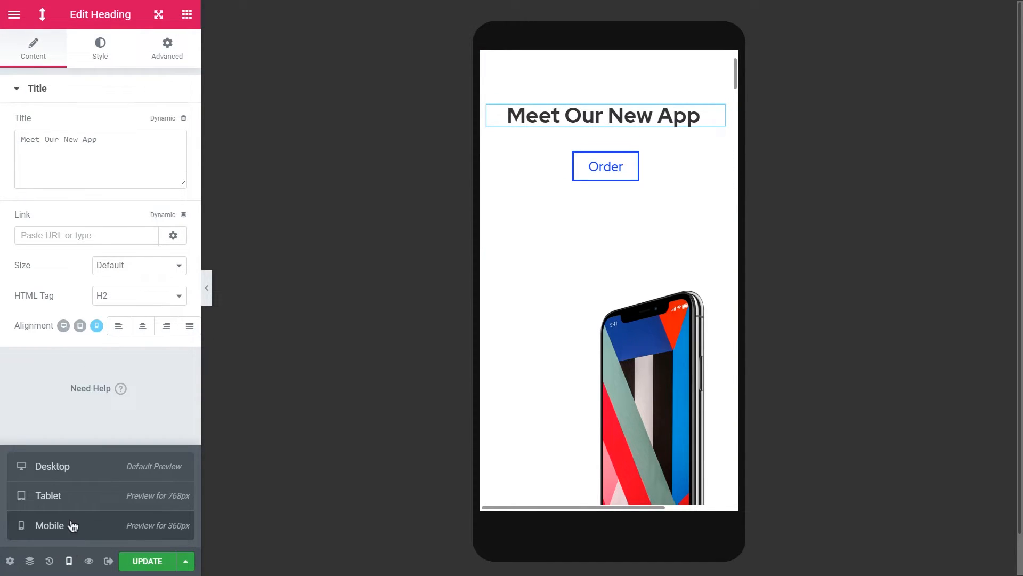
{"action": "left_click", "coordinate": [103, 465]}
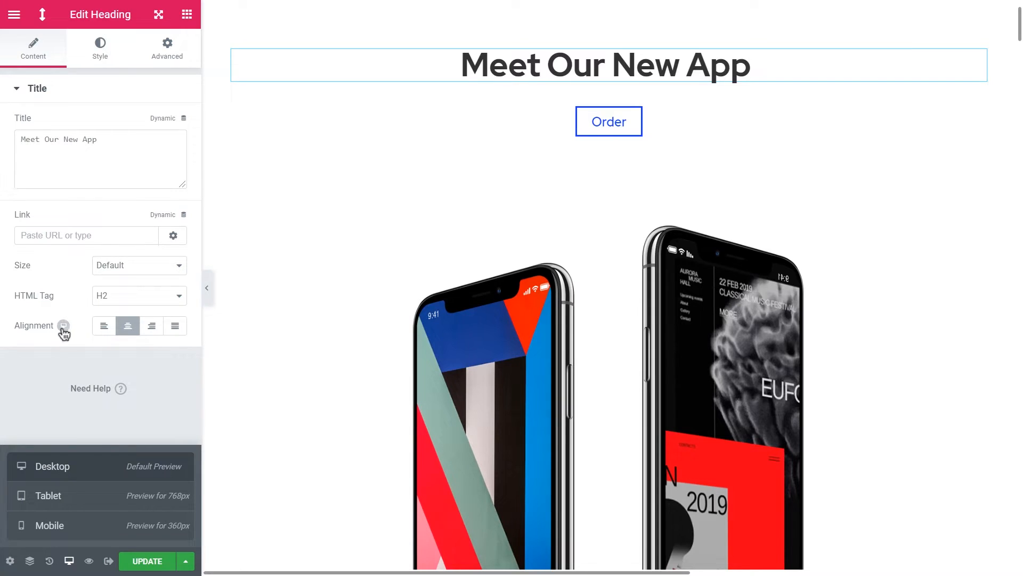
{"action": "left_click", "coordinate": [74, 493]}
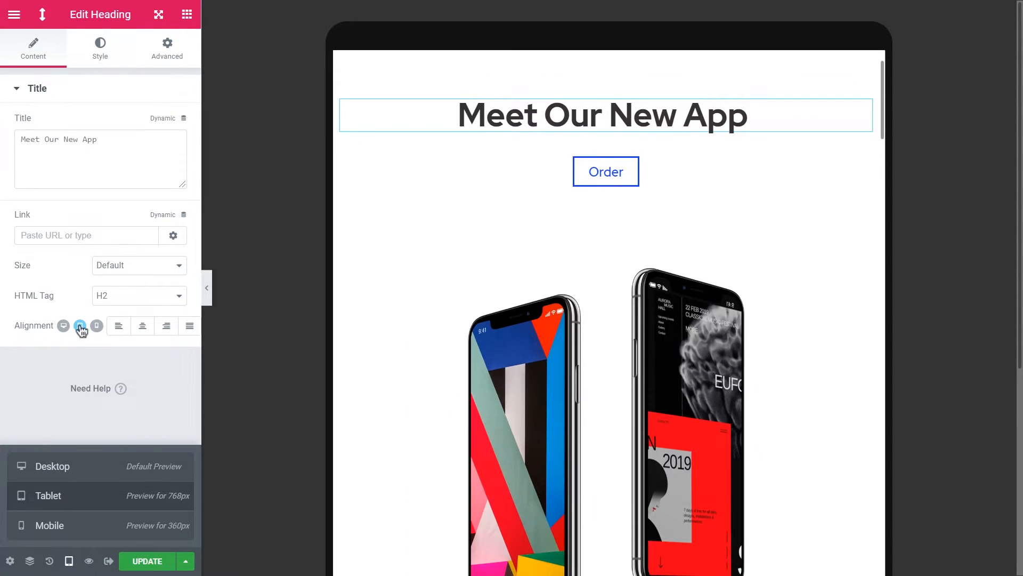
- In the mobile view, set the Meet Our New App heading's font size to 35 px
{"action": "left_click", "coordinate": [82, 528]}
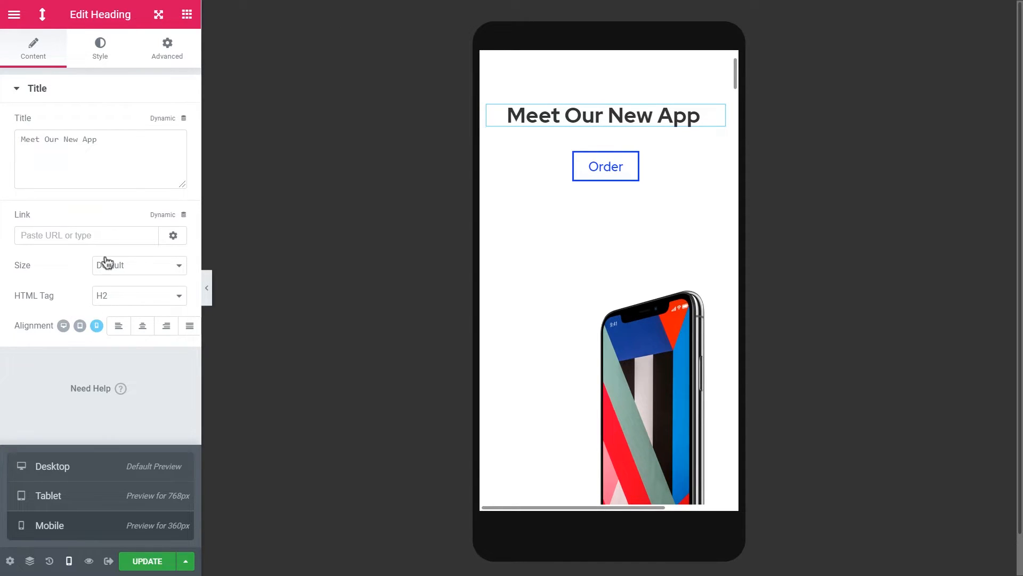
{"action": "left_click", "coordinate": [100, 61]}
{"action": "left_click", "coordinate": [166, 157]}
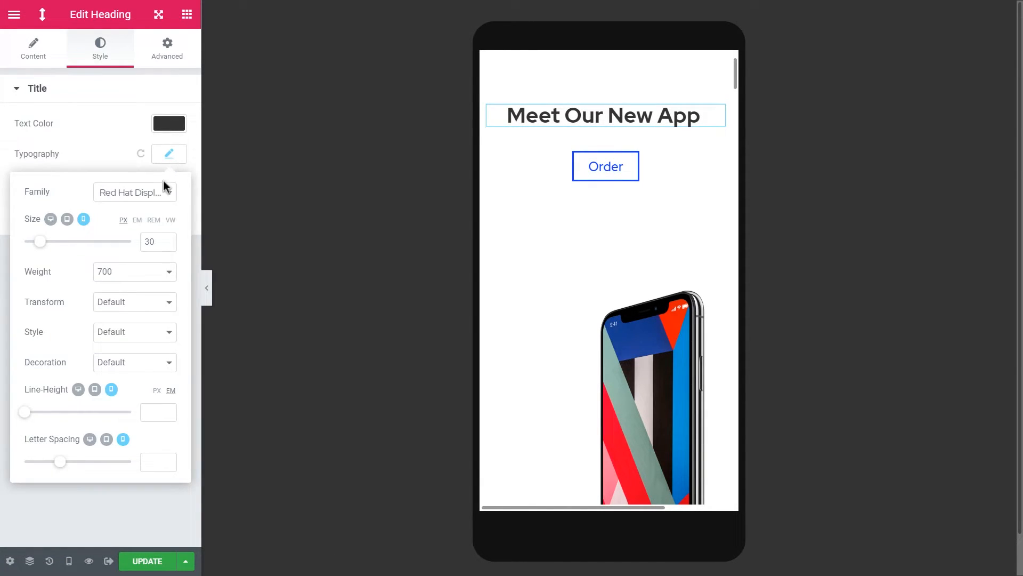
{"action": "left_click", "coordinate": [158, 242]}
{"action": "type", "text": "35"}
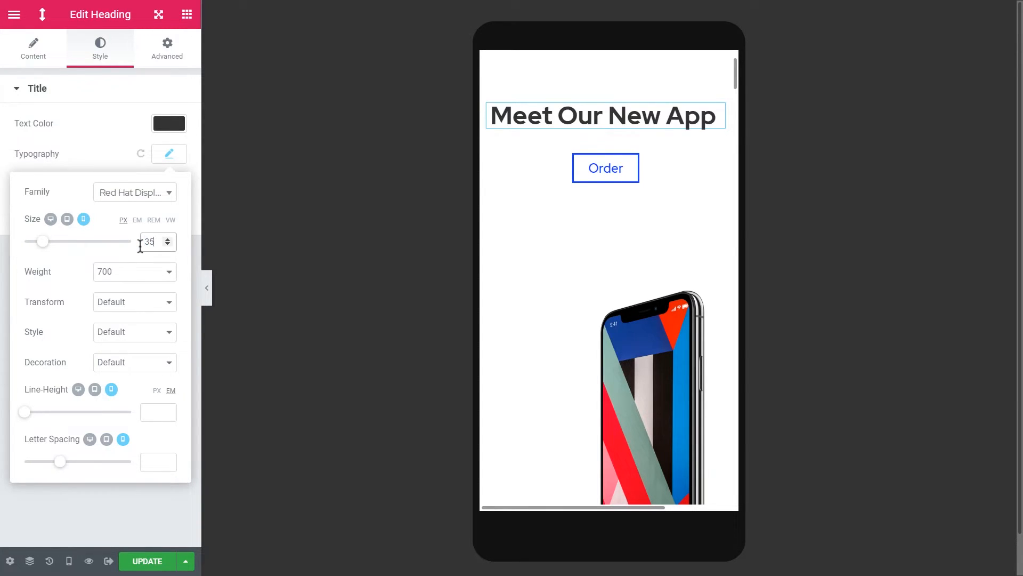
- Compare the heading's typography size between the desktop and mobile views, ending in the mobile view
{"action": "left_click", "coordinate": [68, 558]}
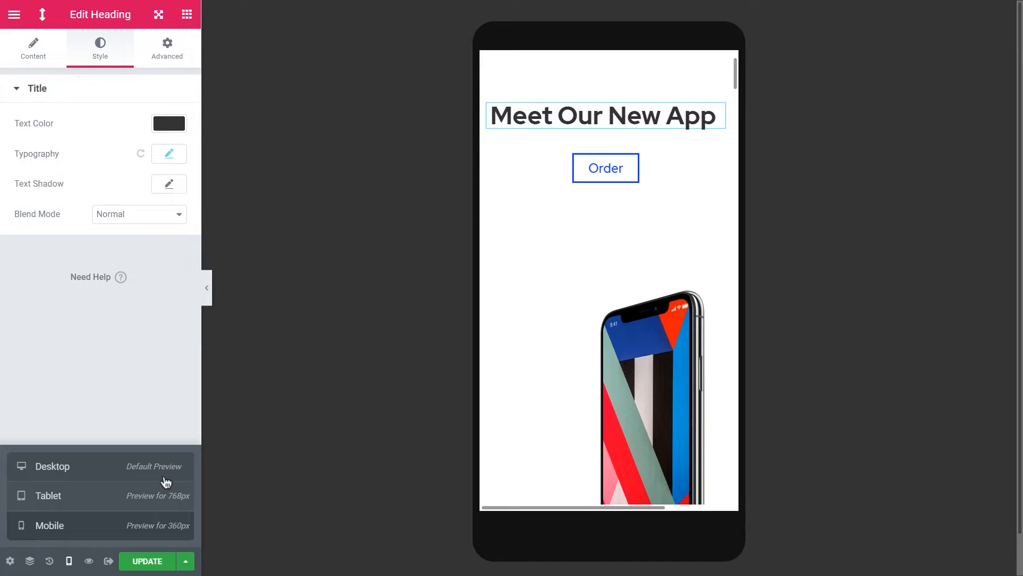
{"action": "left_click", "coordinate": [152, 394]}
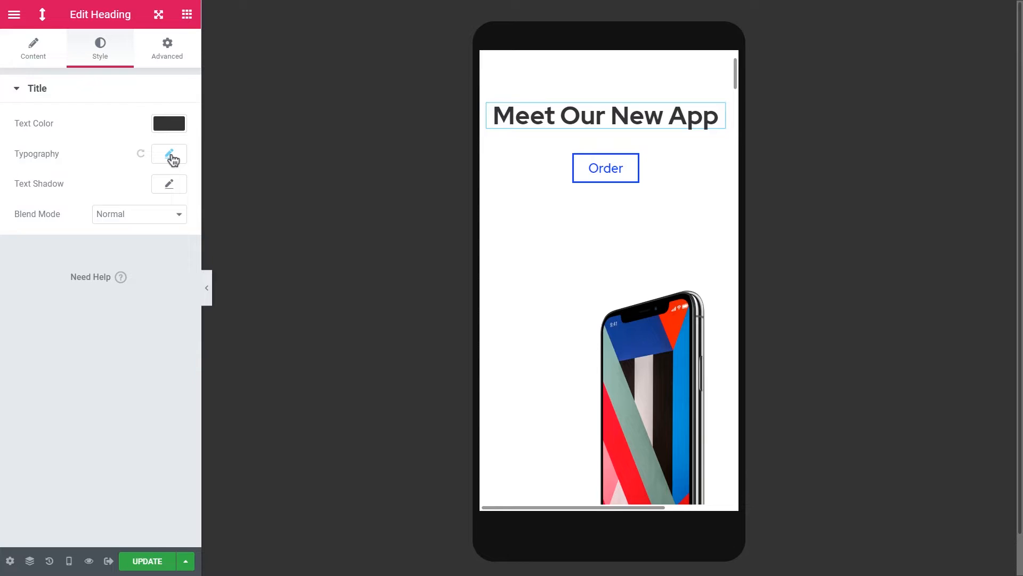
{"action": "left_click", "coordinate": [68, 560]}
{"action": "left_click", "coordinate": [92, 472]}
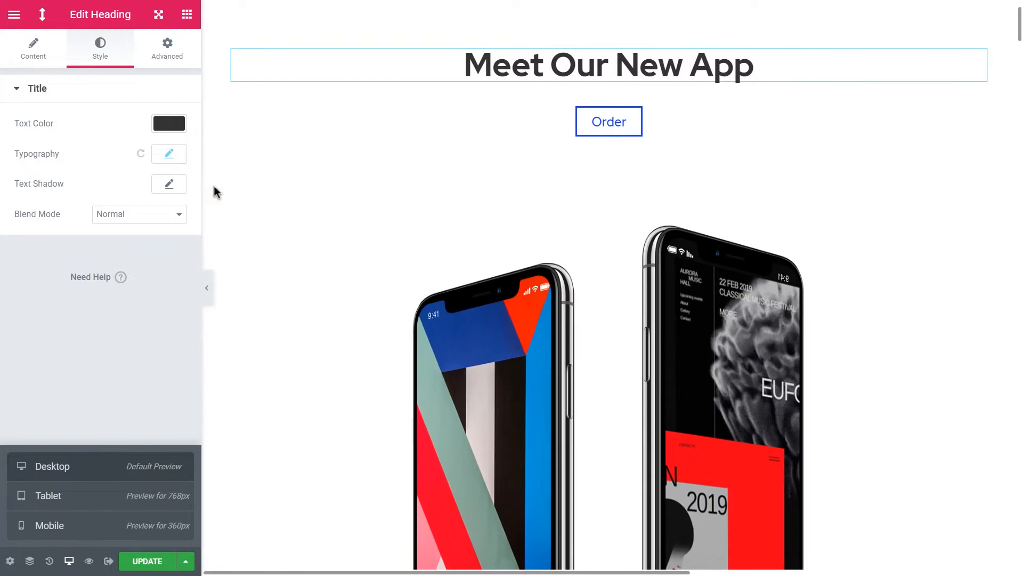
{"action": "left_click", "coordinate": [169, 155]}
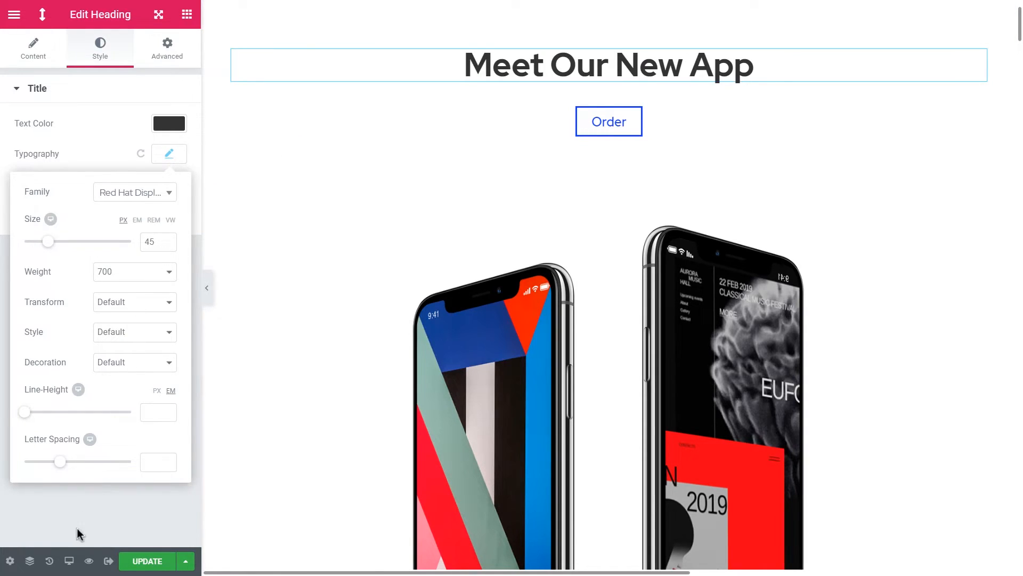
{"action": "left_click", "coordinate": [68, 561]}
{"action": "left_click", "coordinate": [104, 525]}
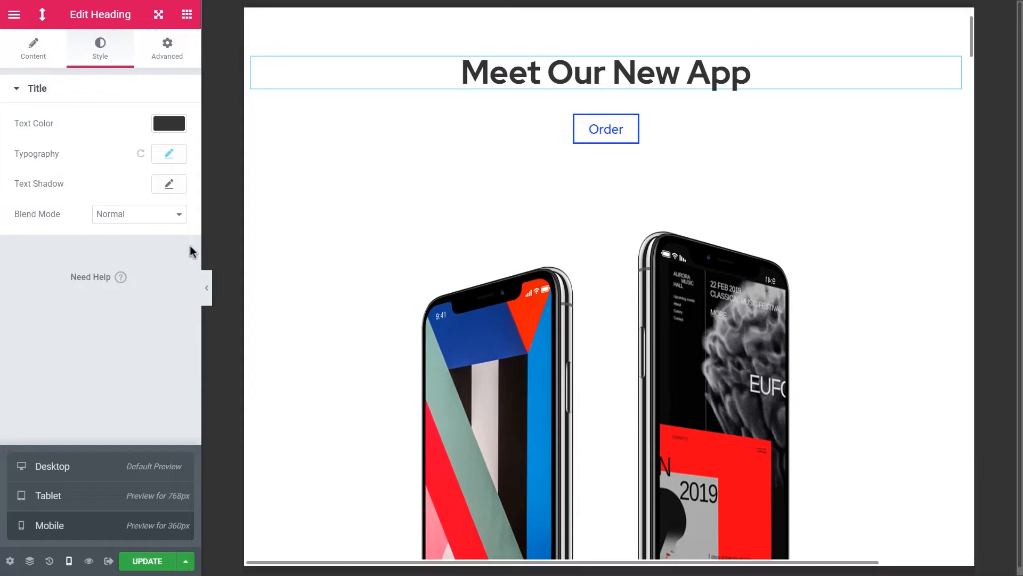
{"action": "left_click", "coordinate": [172, 156]}
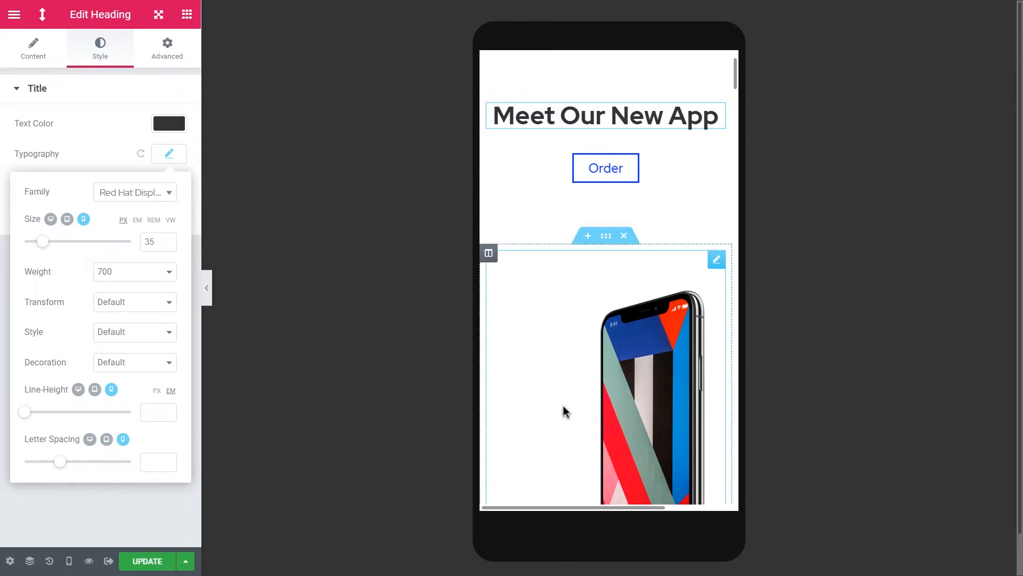
- Set the mobile column width of the left phone's column to 50%
{"action": "left_click", "coordinate": [489, 253]}
{"action": "left_click", "coordinate": [160, 124]}
{"action": "type", "text": "50"}
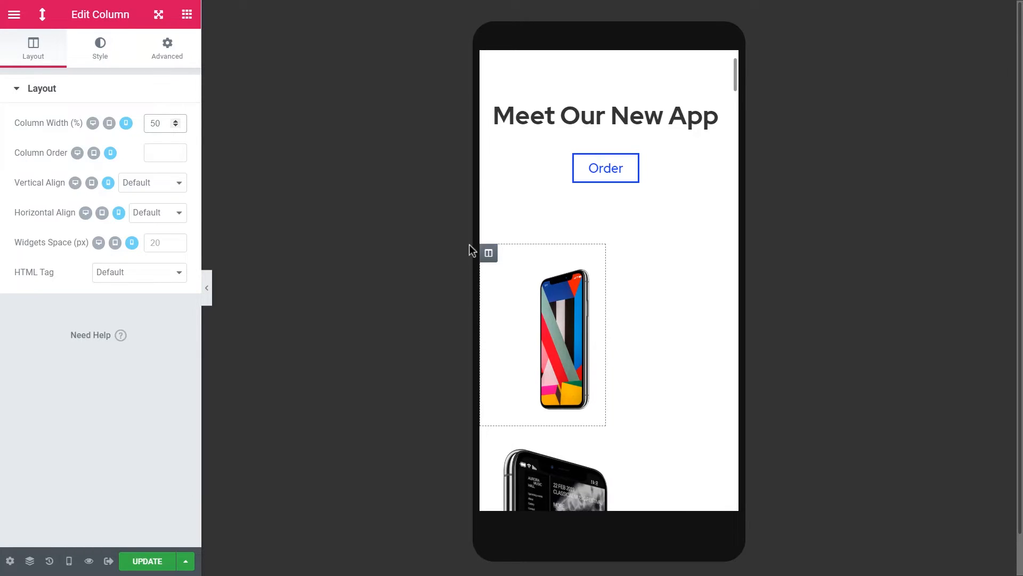
- Set the mobile column width of the right phone's column to 50%
{"action": "left_click", "coordinate": [489, 435]}
{"action": "left_click", "coordinate": [157, 123]}
{"action": "type", "text": "50"}
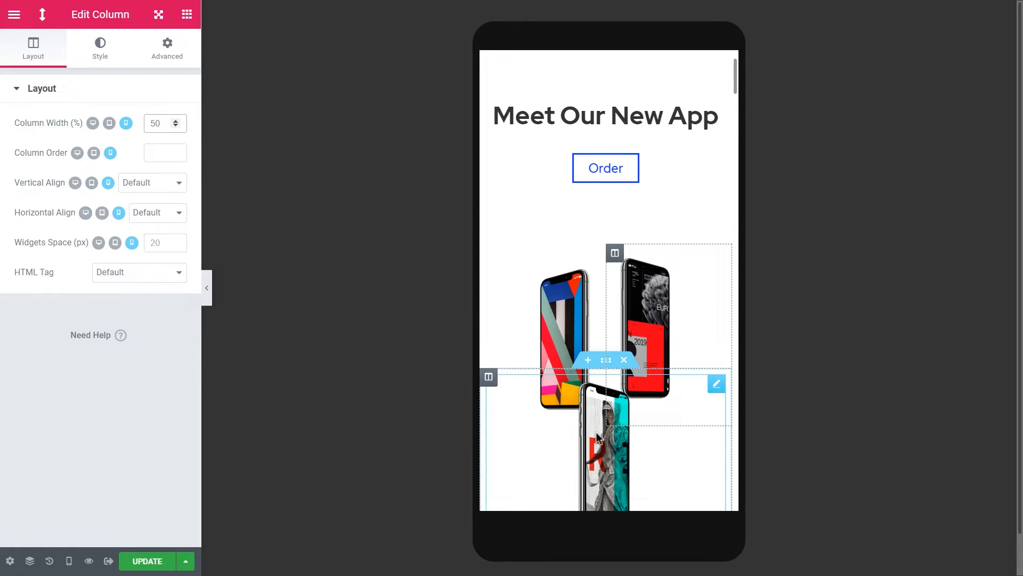
- Check the motion effects of the third phone's image in the mobile view
{"action": "left_click", "coordinate": [667, 369]}
{"action": "scroll", "coordinate": [667, 369], "scroll_direction": "up", "scroll_amount": 2}
{"action": "scroll", "coordinate": [667, 368], "scroll_direction": "down", "scroll_amount": 10}
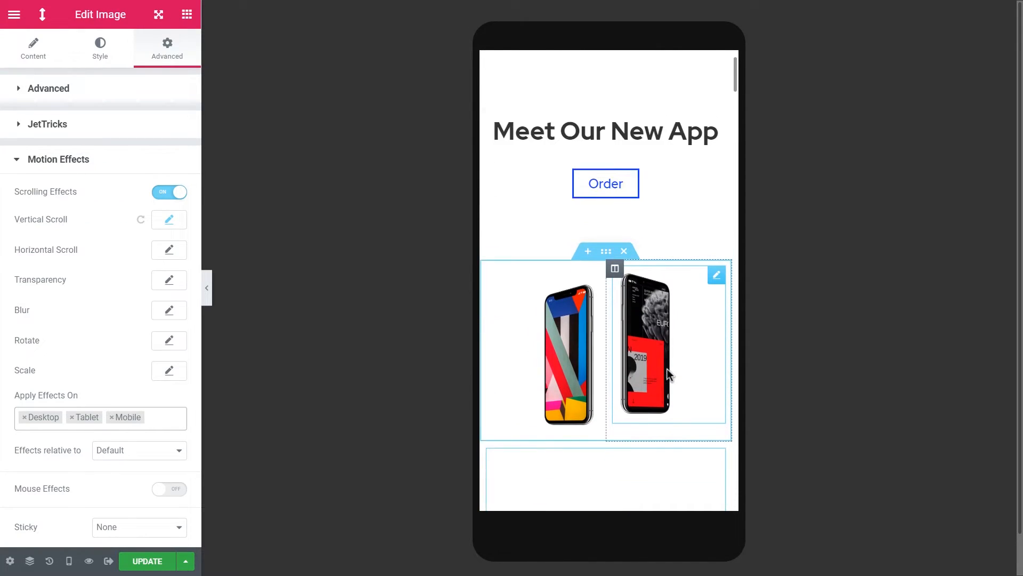
{"action": "scroll", "coordinate": [664, 363], "scroll_direction": "up", "scroll_amount": 10}
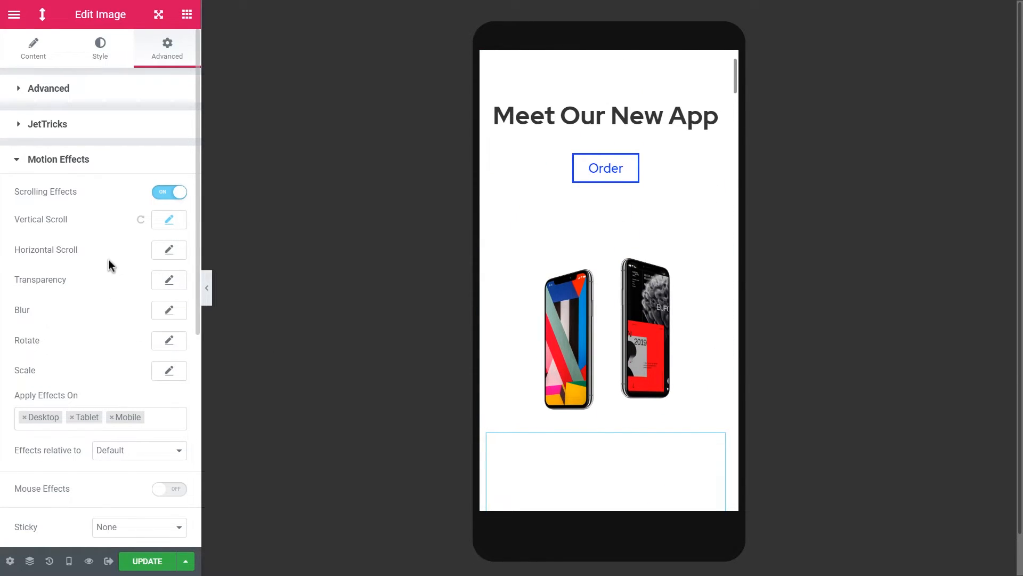
{"action": "left_click", "coordinate": [107, 159]}
{"action": "scroll", "coordinate": [559, 316], "scroll_direction": "down", "scroll_amount": 3}
{"action": "scroll", "coordinate": [580, 315], "scroll_direction": "up", "scroll_amount": 5}
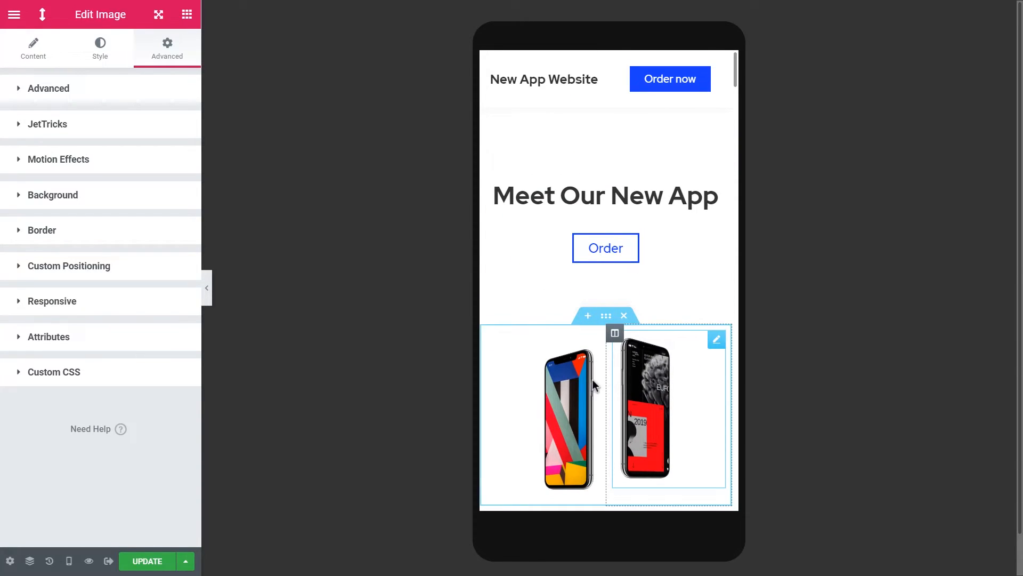
- Review the left phone image's Horizontal Scroll settings and its scroll movement in the mobile view
{"action": "left_click", "coordinate": [568, 383]}
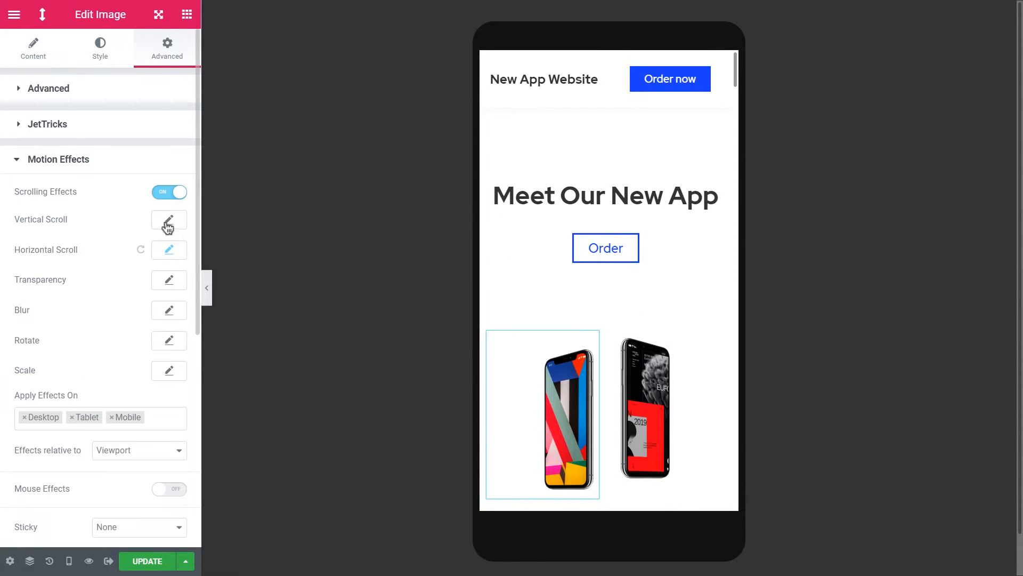
{"action": "left_click", "coordinate": [170, 250]}
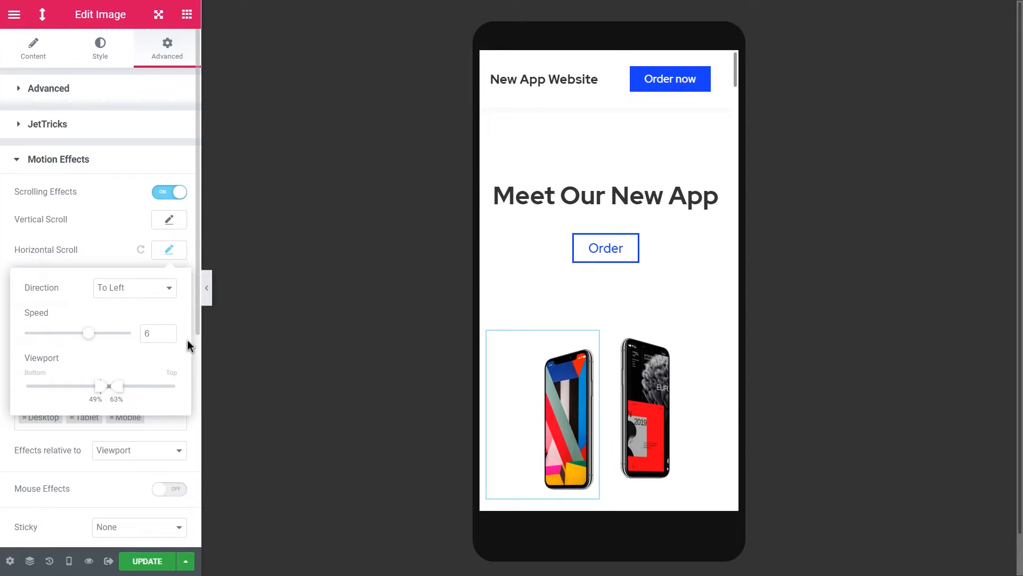
{"action": "left_click", "coordinate": [176, 253]}
{"action": "scroll", "coordinate": [577, 345], "scroll_direction": "down", "scroll_amount": 6}
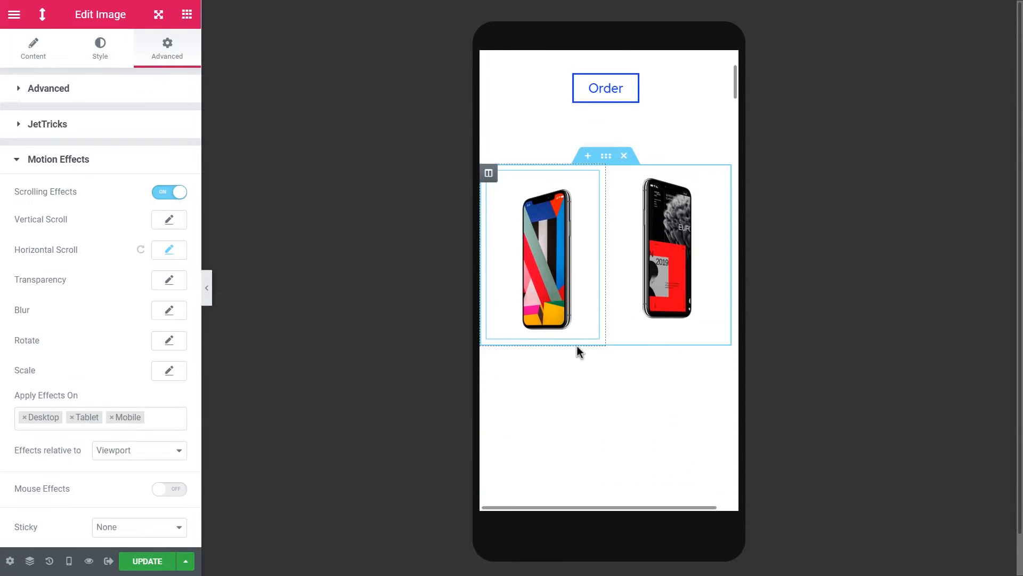
{"action": "scroll", "coordinate": [587, 323], "scroll_direction": "up", "scroll_amount": 5}
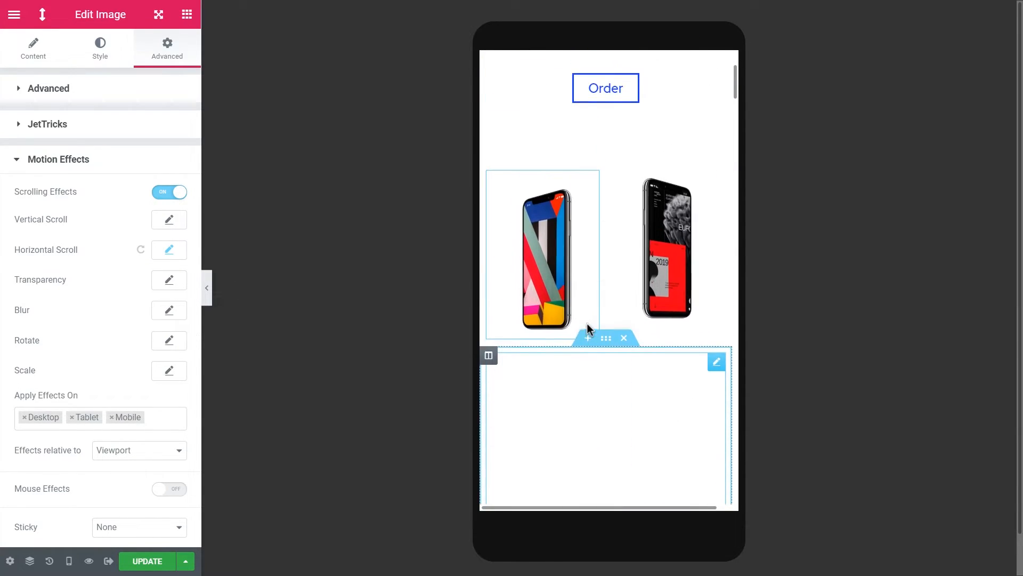
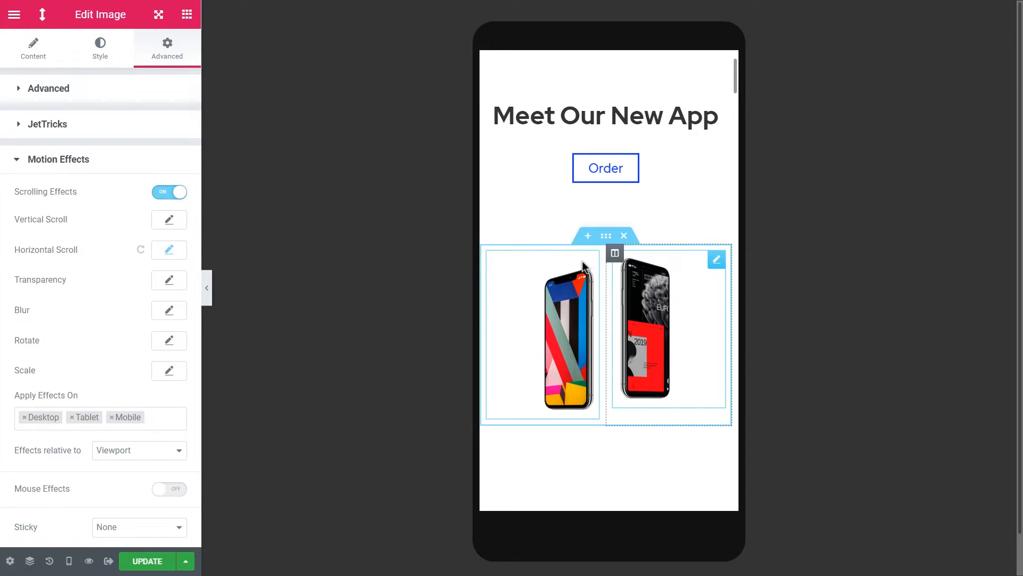
- Exclude Mobile from the devices the scrolling effects apply on, for both the left and the right phone images
{"action": "left_click", "coordinate": [112, 418]}
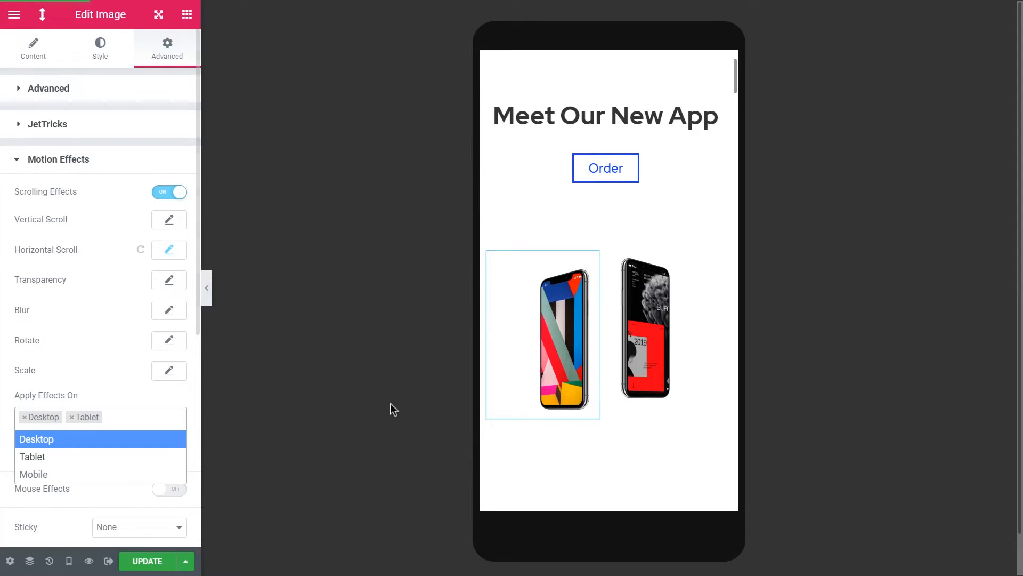
{"action": "key", "text": "ctrl+z"}
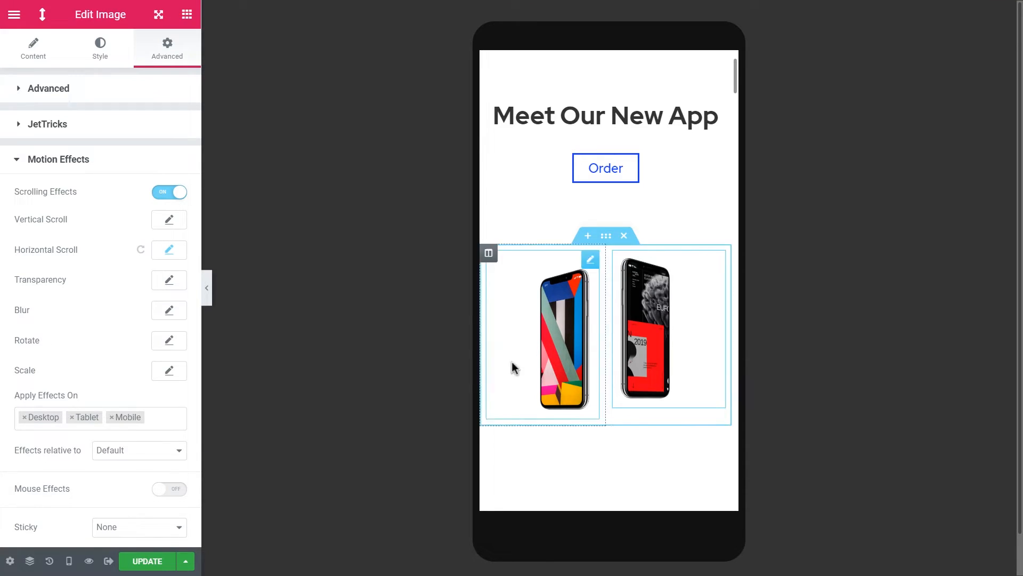
{"action": "left_click", "coordinate": [111, 417]}
- Exclude Mobile from the devices the scrolling effects apply on for the third phone's image
{"action": "scroll", "coordinate": [670, 312], "scroll_direction": "down", "scroll_amount": 4}
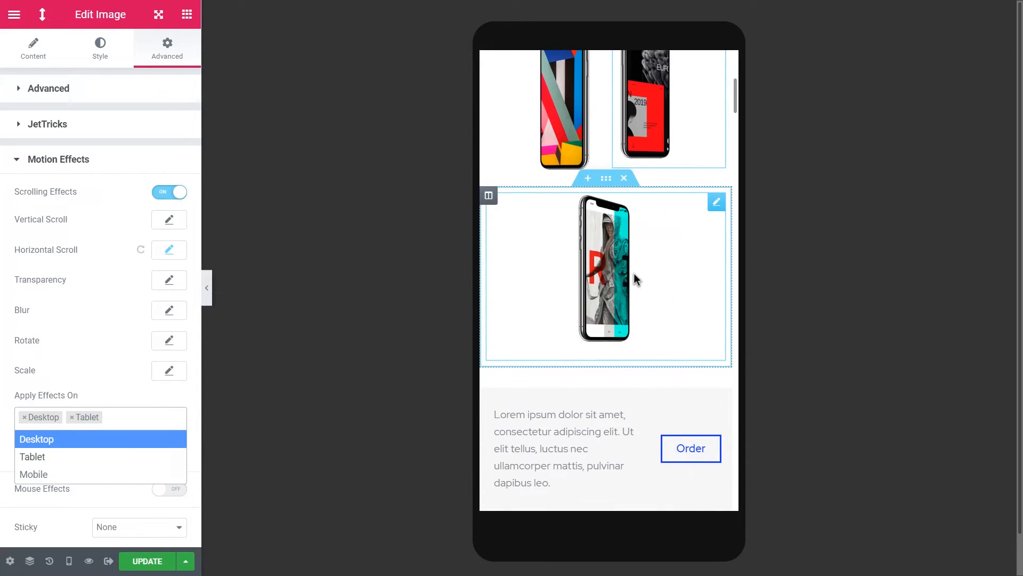
{"action": "left_click", "coordinate": [635, 278]}
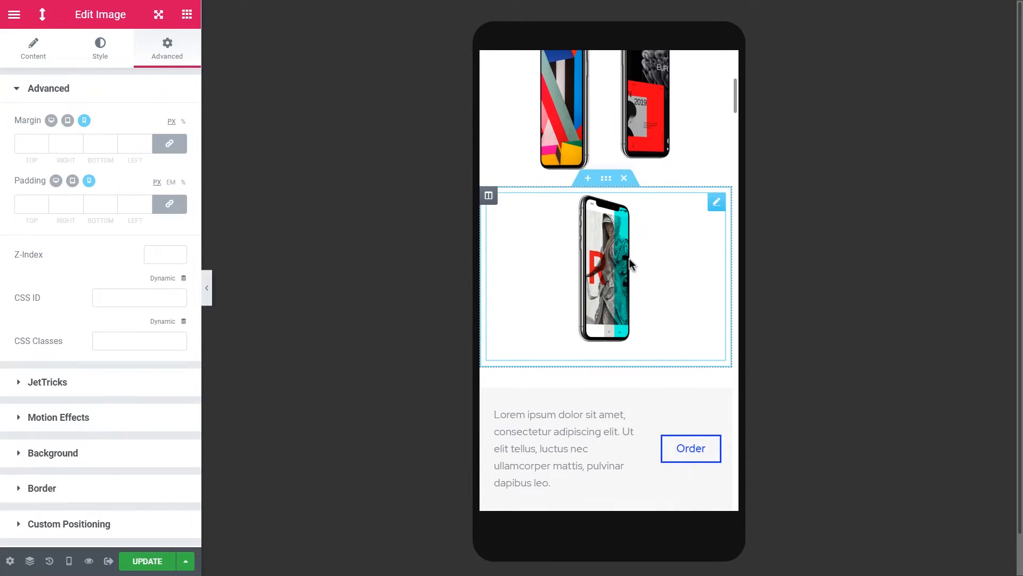
{"action": "left_click", "coordinate": [110, 417]}
{"action": "left_click", "coordinate": [111, 417]}
{"action": "scroll", "coordinate": [578, 319], "scroll_direction": "up", "scroll_amount": 2}
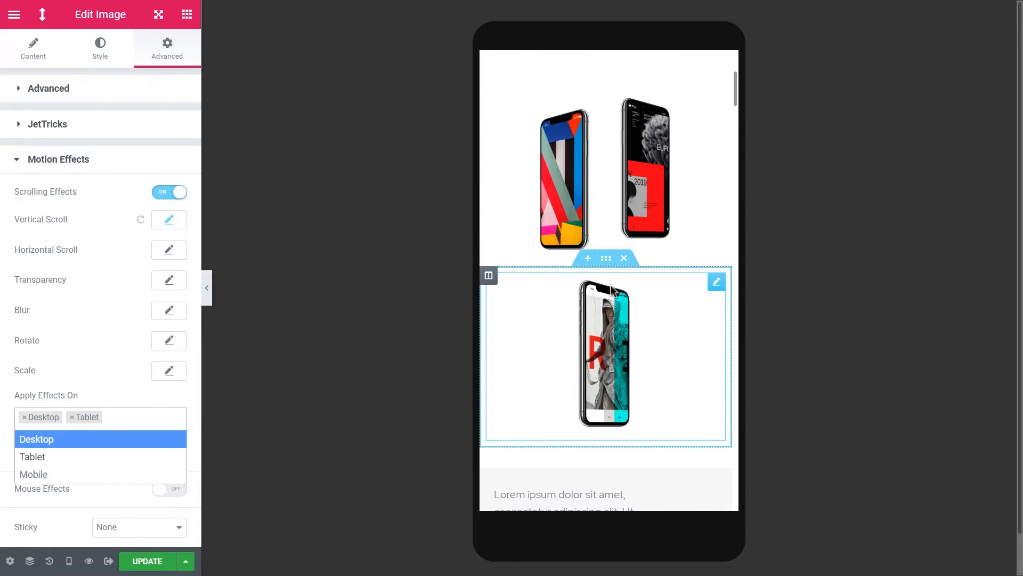
{"action": "left_click", "coordinate": [154, 401]}
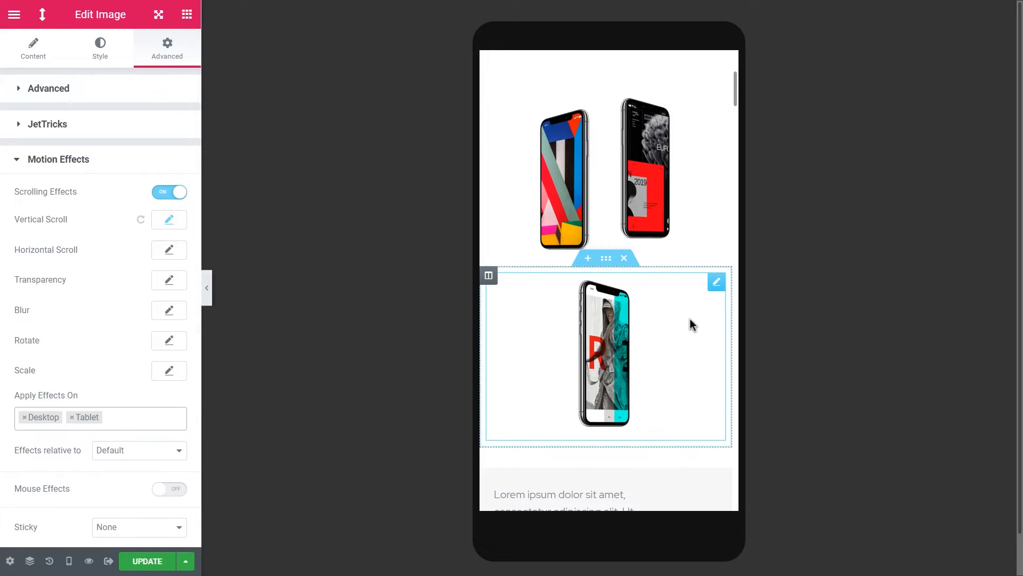
- Try hiding the third phone's section on mobile through its responsive visibility settings
{"action": "left_click", "coordinate": [606, 260]}
{"action": "left_click", "coordinate": [64, 477]}
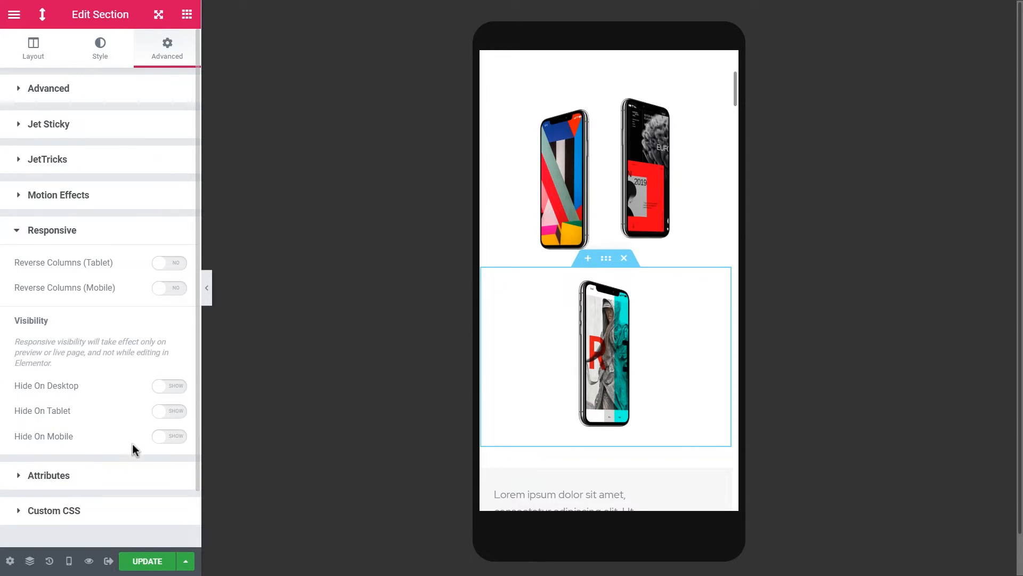
{"action": "left_click", "coordinate": [171, 440]}
- Preview the mobile page around the phones and the grey section with the editing panel collapsed, then restore the panel
{"action": "left_click", "coordinate": [207, 288]}
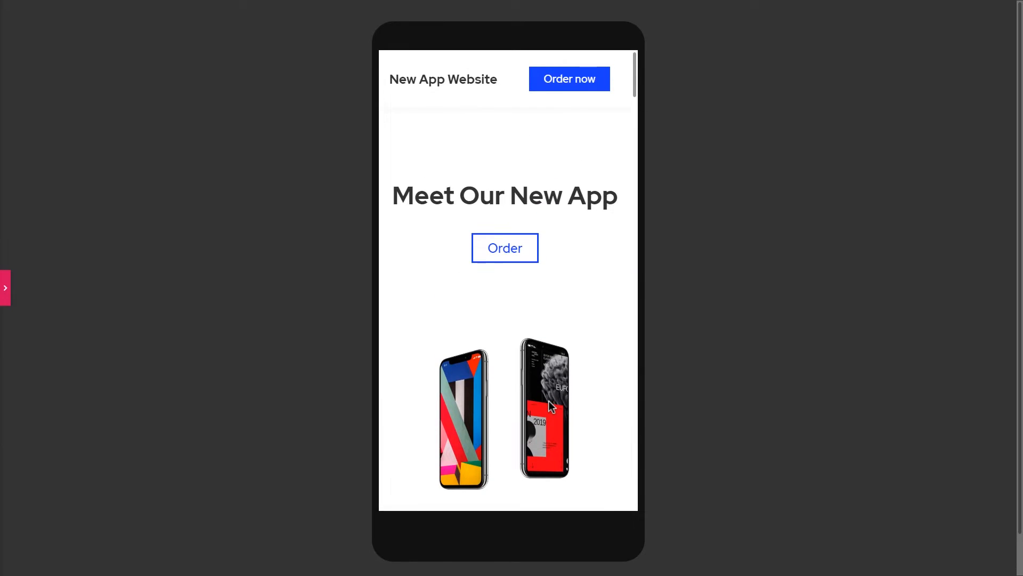
{"action": "scroll", "coordinate": [549, 400], "scroll_direction": "down", "scroll_amount": 6}
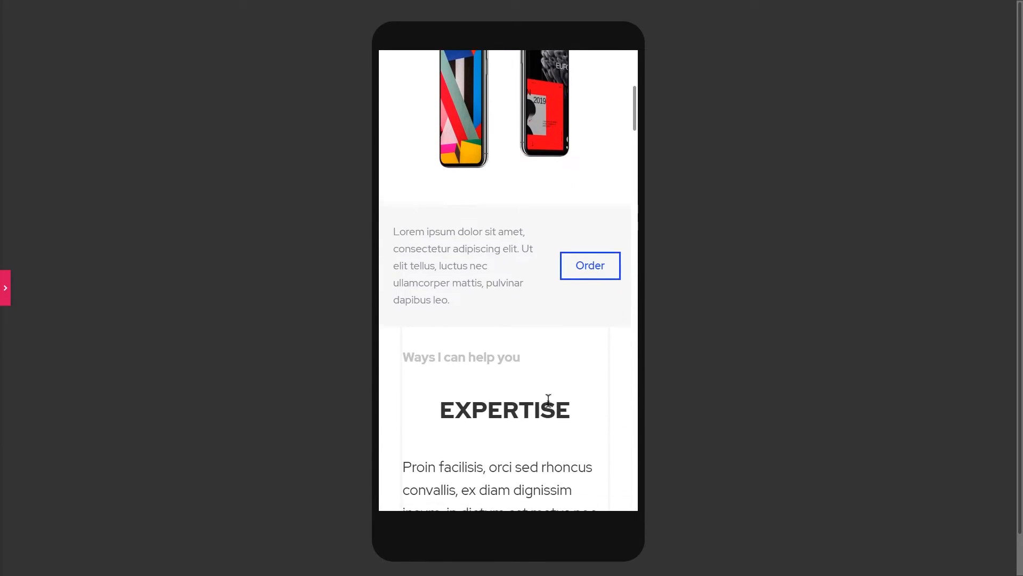
{"action": "scroll", "coordinate": [549, 401], "scroll_direction": "up", "scroll_amount": 6}
{"action": "scroll", "coordinate": [548, 326], "scroll_direction": "down", "scroll_amount": 3}
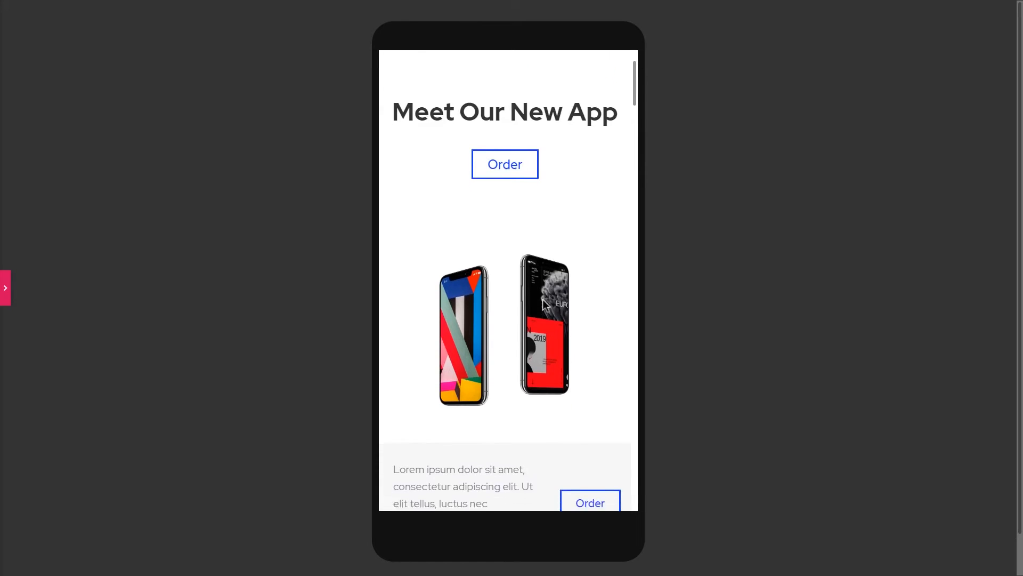
{"action": "scroll", "coordinate": [543, 304], "scroll_direction": "up", "scroll_amount": 3}
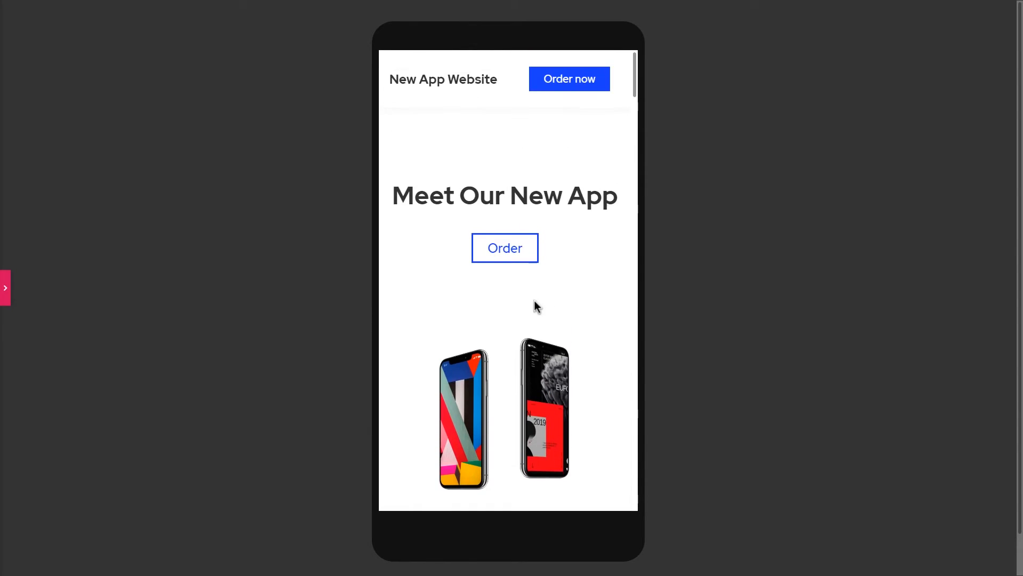
{"action": "left_click", "coordinate": [5, 288]}
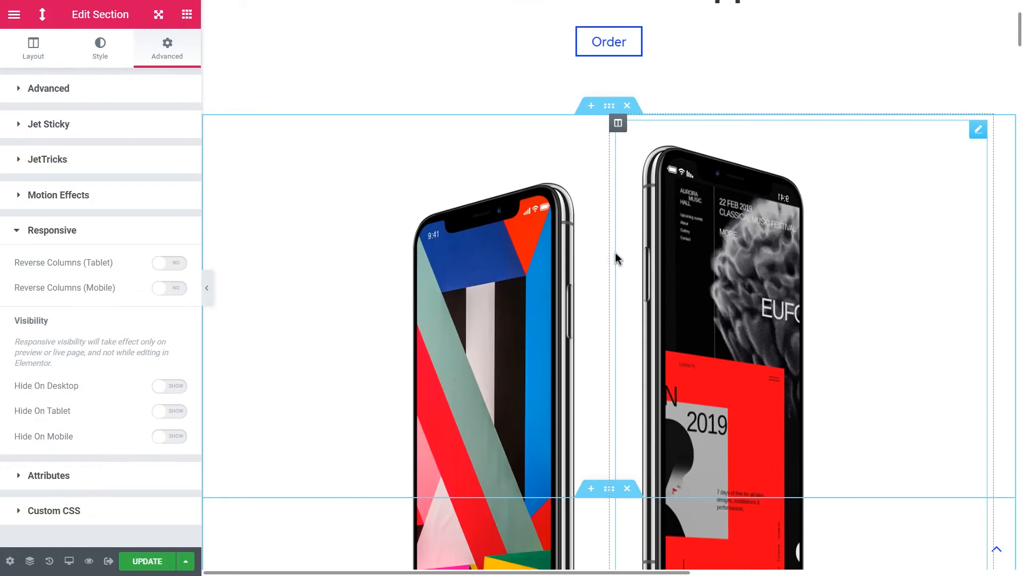
- Duplicate the "two phones desktop" section below the Meet Our New App heading
{"action": "scroll", "coordinate": [615, 251], "scroll_direction": "down", "scroll_amount": 5}
{"action": "scroll", "coordinate": [615, 258], "scroll_direction": "down", "scroll_amount": 3}
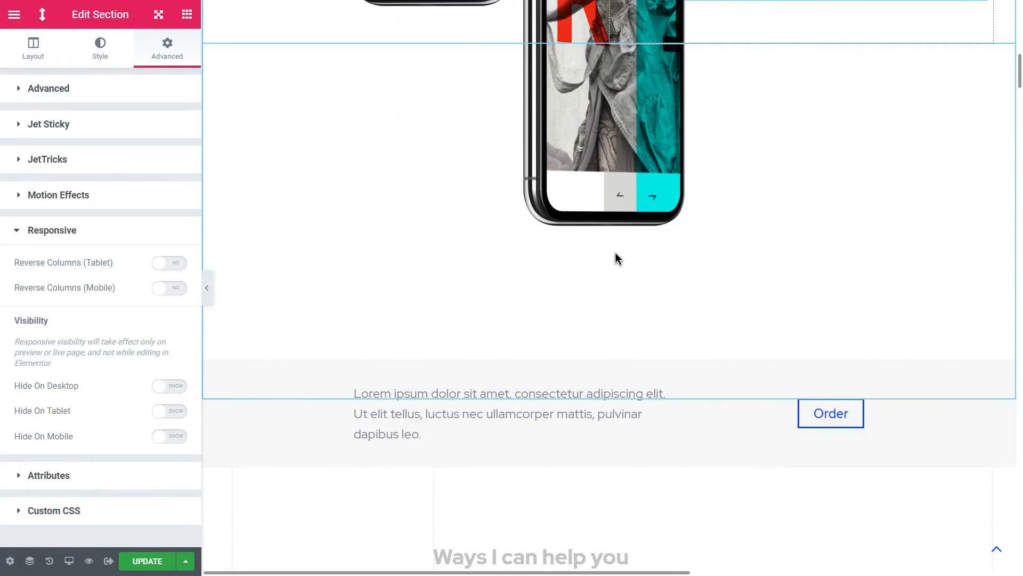
{"action": "scroll", "coordinate": [615, 258], "scroll_direction": "up", "scroll_amount": 10}
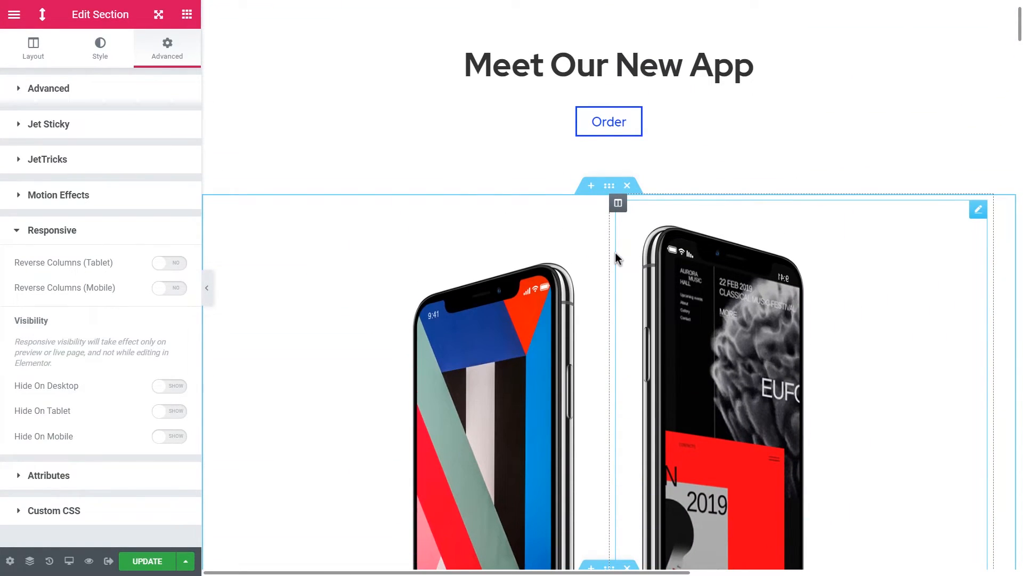
{"action": "right_click", "coordinate": [614, 187]}
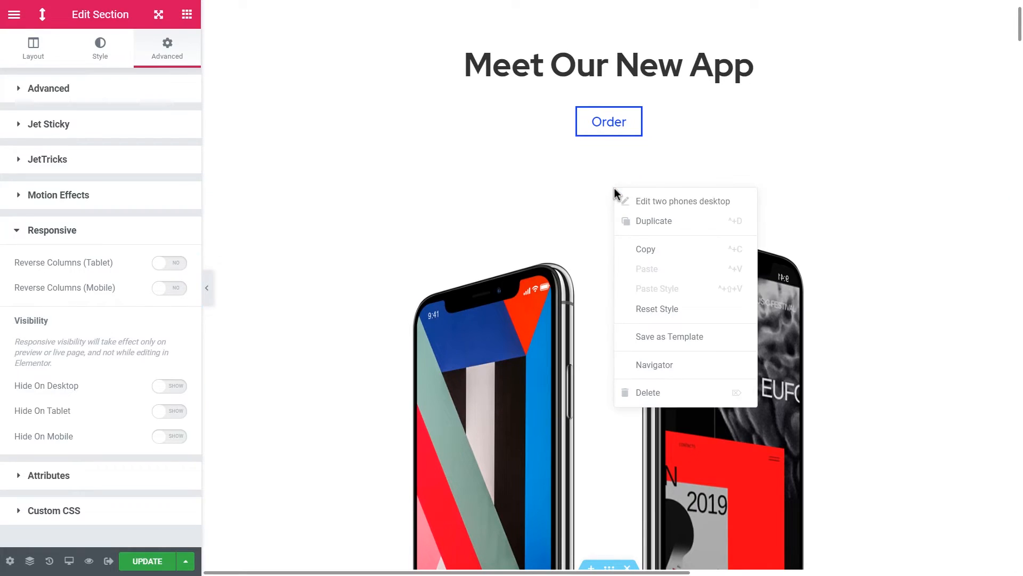
{"action": "left_click", "coordinate": [632, 221]}
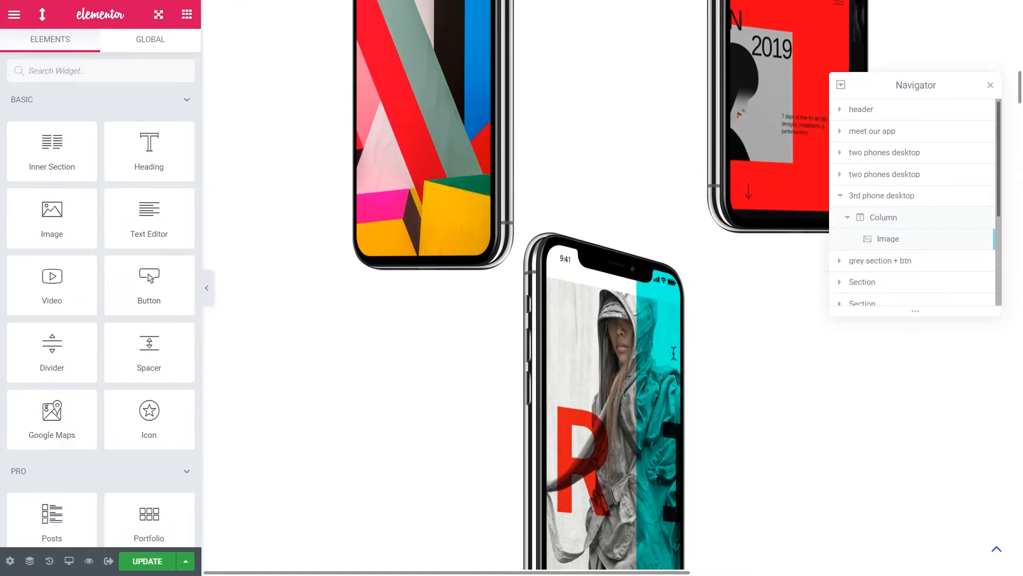
- Duplicate the "3rd phone desktop" section from the section list
{"action": "scroll", "coordinate": [675, 356], "scroll_direction": "up", "scroll_amount": 10}
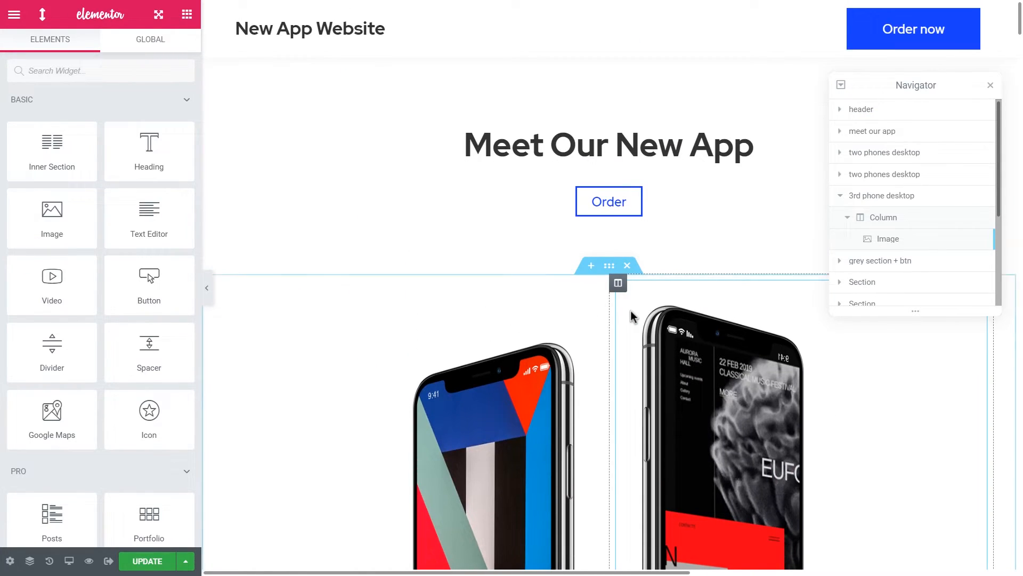
{"action": "scroll", "coordinate": [756, 299], "scroll_direction": "down", "scroll_amount": 3}
{"action": "left_click", "coordinate": [841, 197]}
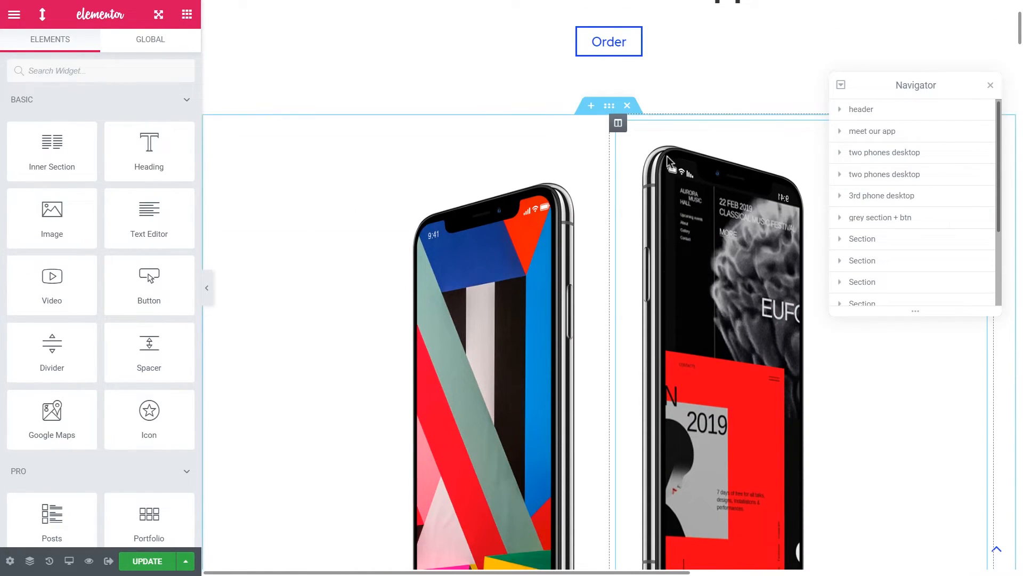
{"action": "scroll", "coordinate": [617, 194], "scroll_direction": "up", "scroll_amount": 2}
{"action": "right_click", "coordinate": [886, 201]}
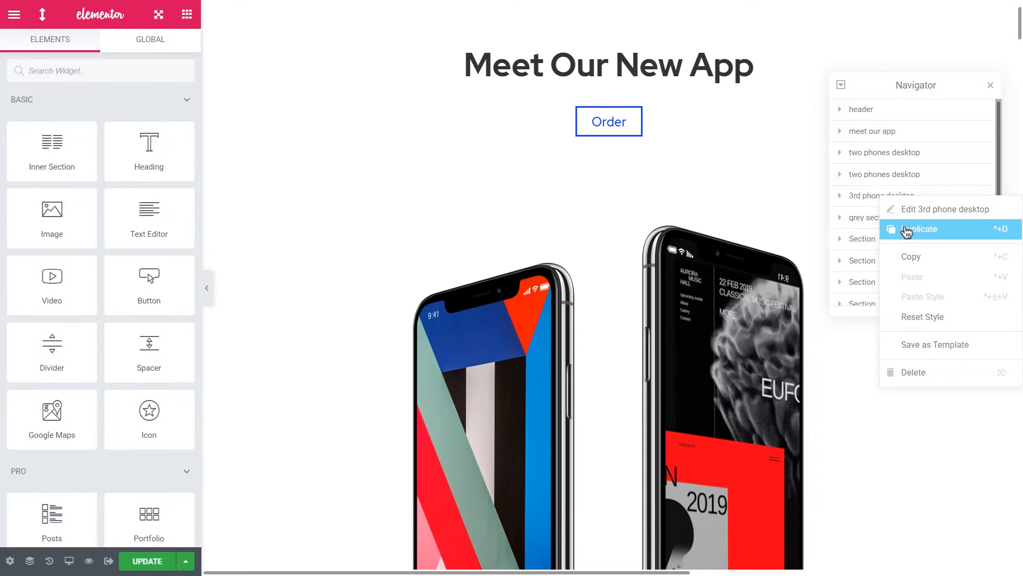
{"action": "left_click", "coordinate": [905, 229]}
- Move the upper "3rd phone desktop" section between the two "two phones desktop" sections and check the page order
{"action": "scroll", "coordinate": [628, 260], "scroll_direction": "down", "scroll_amount": 10}
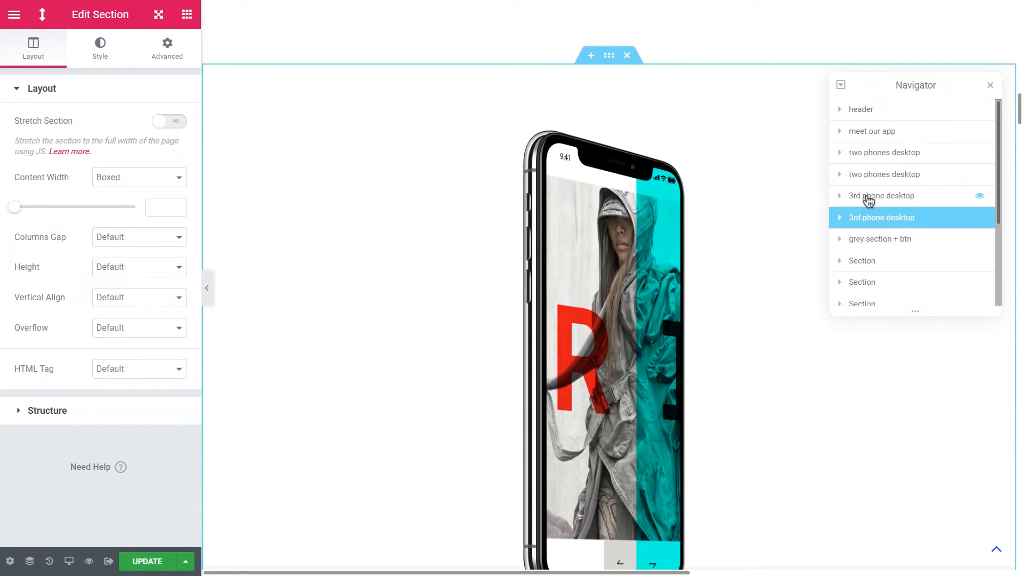
{"action": "left_click_drag", "start_coordinate": [882, 201], "coordinate": [886, 173]}
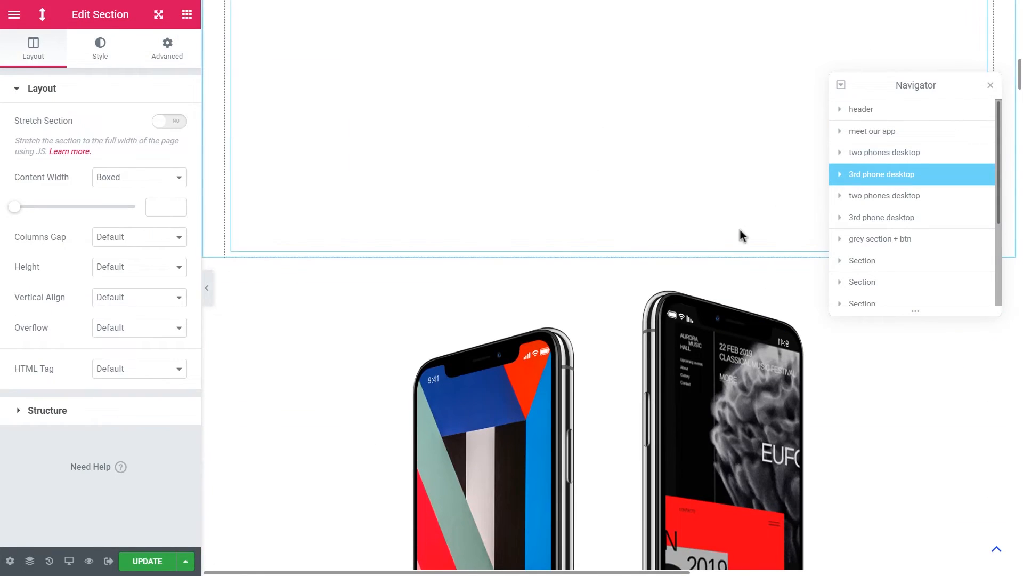
{"action": "scroll", "coordinate": [645, 248], "scroll_direction": "up", "scroll_amount": 10}
{"action": "scroll", "coordinate": [645, 254], "scroll_direction": "down", "scroll_amount": 10}
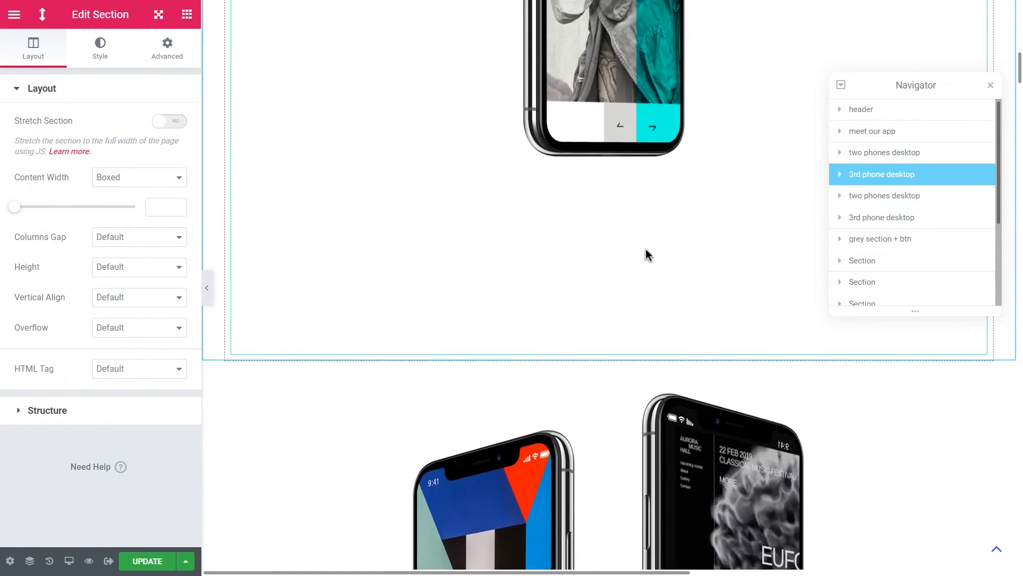
{"action": "scroll", "coordinate": [647, 255], "scroll_direction": "up", "scroll_amount": 10}
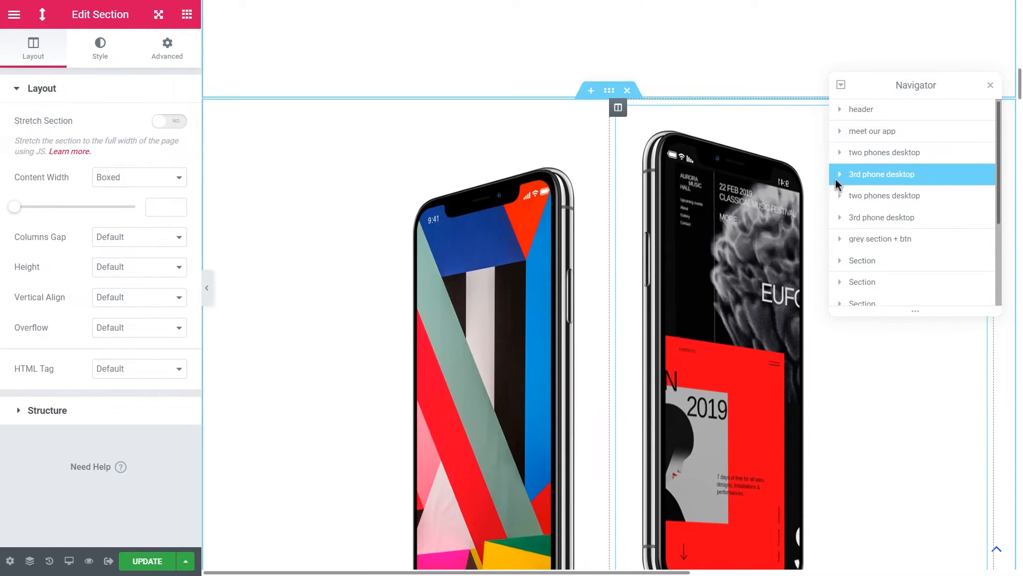
- Rename the second "two phones desktop" section as "two phones phone"
{"action": "double_click", "coordinate": [908, 200]}
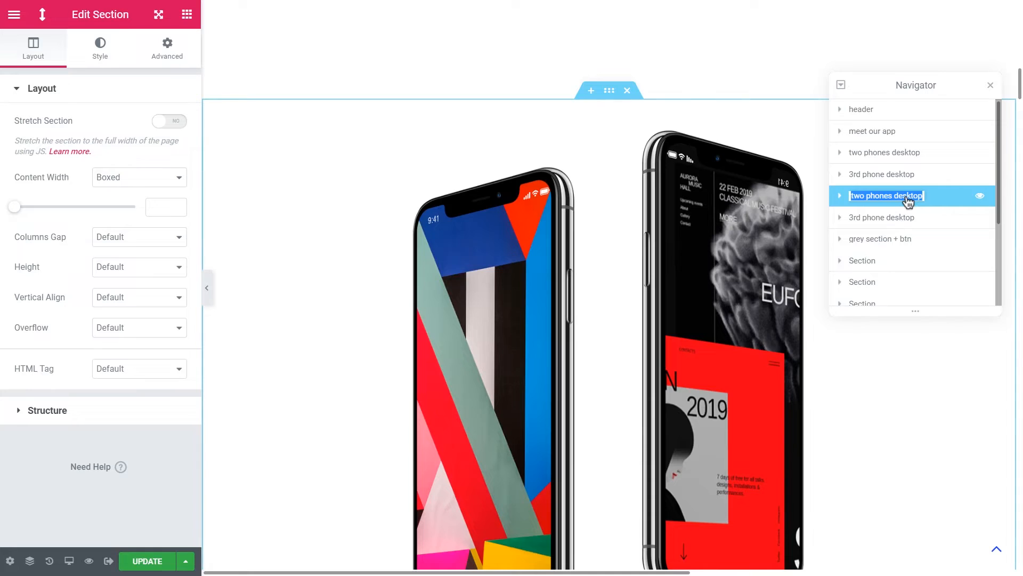
{"action": "left_click", "coordinate": [909, 201]}
{"action": "key", "text": "BackSpace"}
{"action": "key", "text": "BackSpace"}
{"action": "key", "text": "BackSpace"}
{"action": "key", "text": "BackSpace"}
{"action": "key", "text": "BackSpace"}
{"action": "key", "text": "BackSpace"}
{"action": "key", "text": "BackSpace"}
{"action": "key", "text": "BackSpace"}
{"action": "type", "text": "phone"}
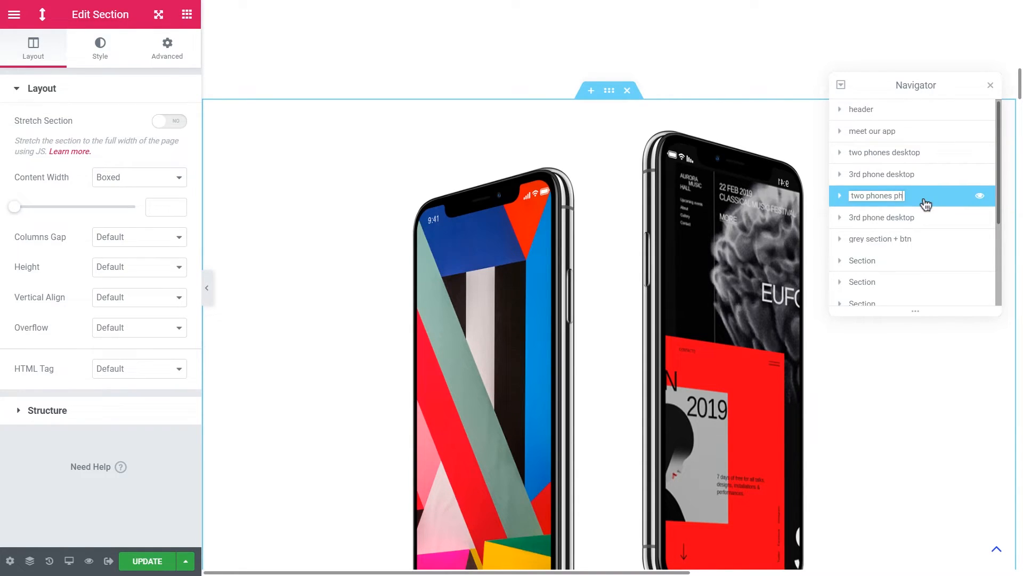
- Rename the lower "3rd phone desktop" section as "3rd phone phone"
{"action": "left_click", "coordinate": [903, 222]}
{"action": "double_click", "coordinate": [893, 224]}
{"action": "left_click_drag", "start_coordinate": [888, 224], "coordinate": [916, 225]}
{"action": "left_click", "coordinate": [916, 225]}
{"action": "key", "text": "BackSpace"}
{"action": "key", "text": "BackSpace"}
{"action": "key", "text": "BackSpace"}
{"action": "key", "text": "BackSpace"}
{"action": "key", "text": "BackSpace"}
{"action": "key", "text": "BackSpace"}
{"action": "key", "text": "BackSpace"}
{"action": "type", "text": "phone"}
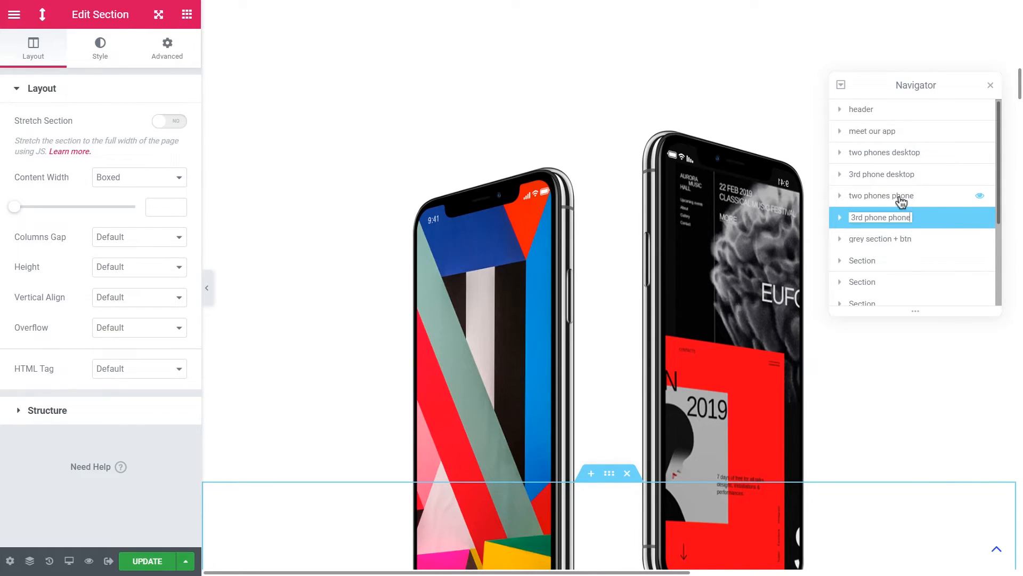
- Finish the section rename and hide the "two phones desktop" section on mobile
{"action": "left_click", "coordinate": [901, 200]}
{"action": "left_click", "coordinate": [897, 178]}
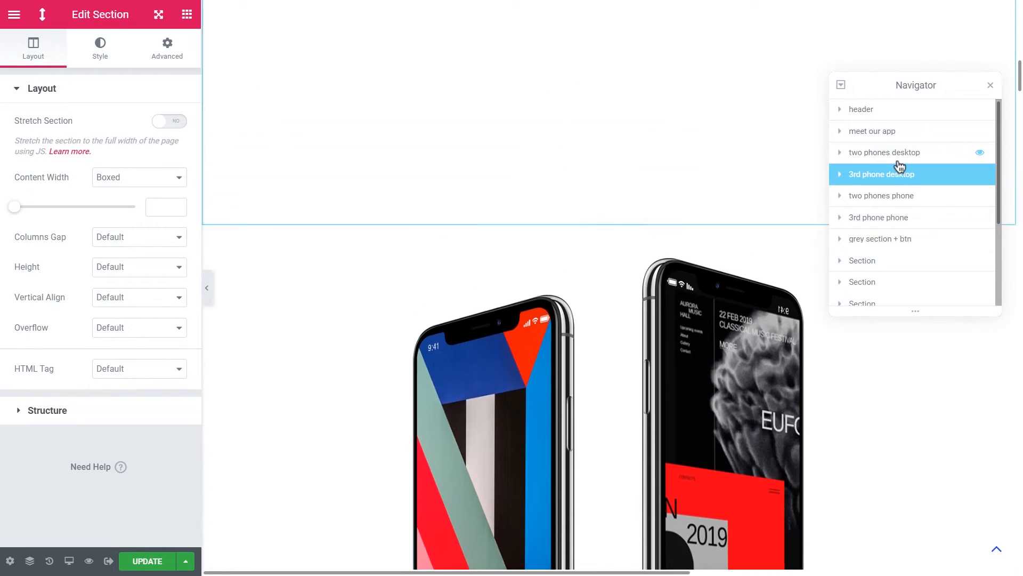
{"action": "left_click", "coordinate": [896, 160]}
{"action": "scroll", "coordinate": [543, 263], "scroll_direction": "up", "scroll_amount": 3}
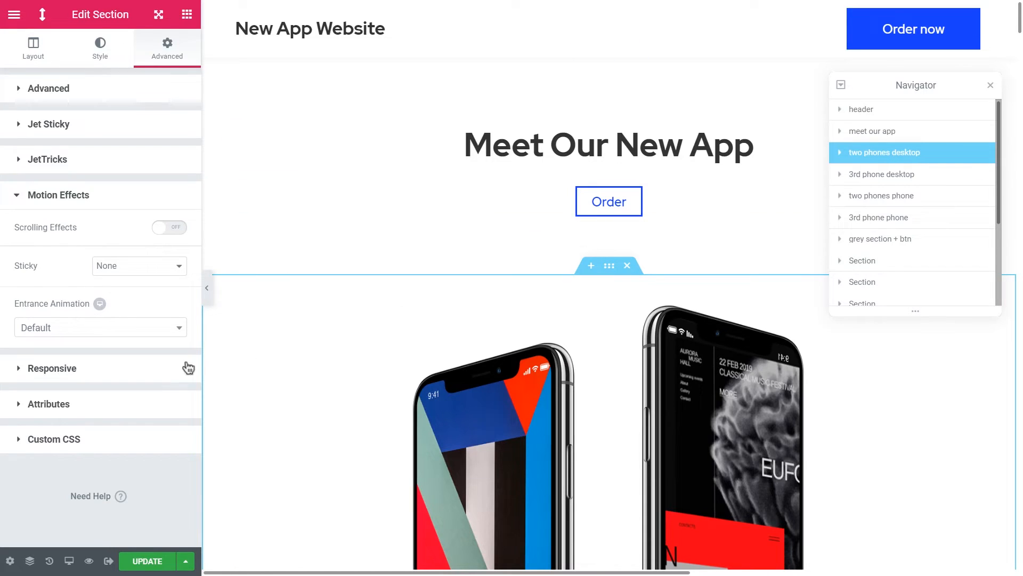
{"action": "left_click", "coordinate": [122, 371]}
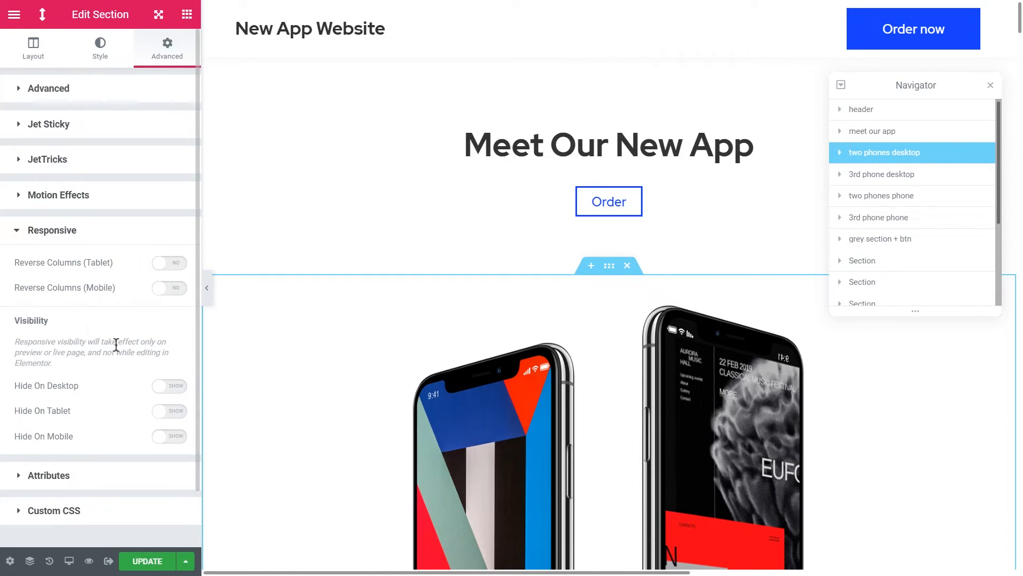
{"action": "left_click", "coordinate": [925, 153]}
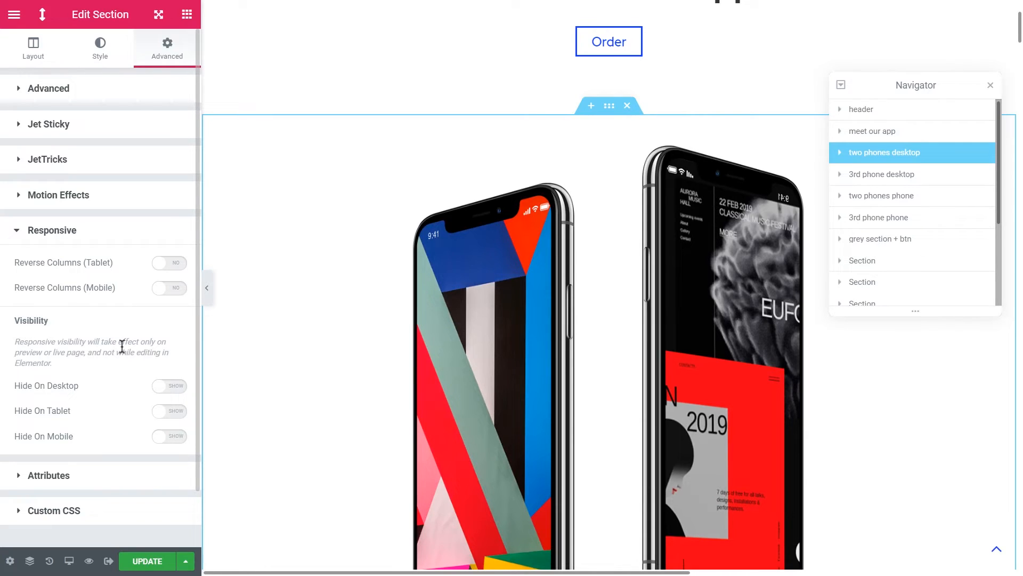
{"action": "left_click", "coordinate": [169, 437]}
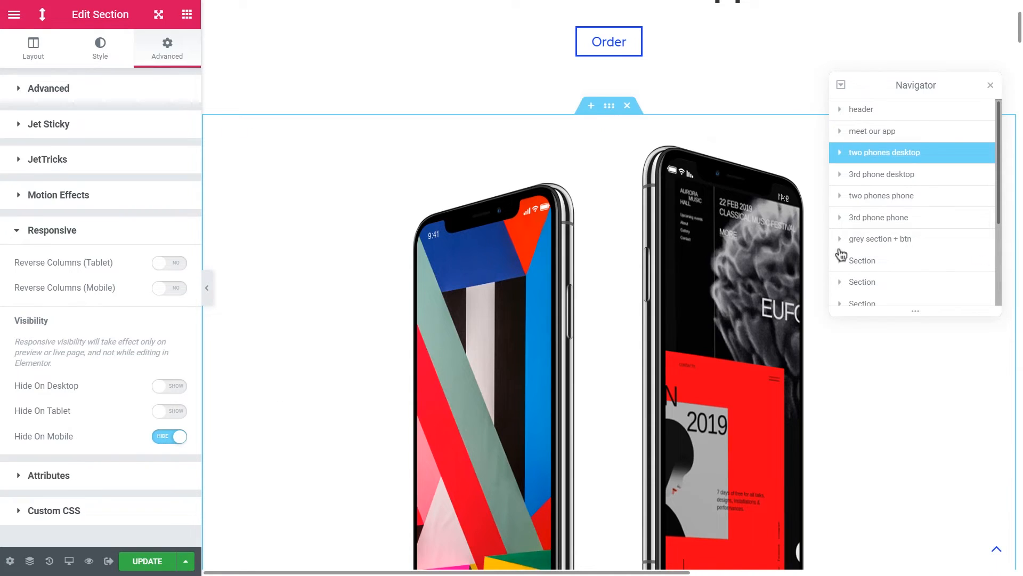
- Hide the "3rd phone desktop" section on mobile
{"action": "left_click", "coordinate": [895, 180]}
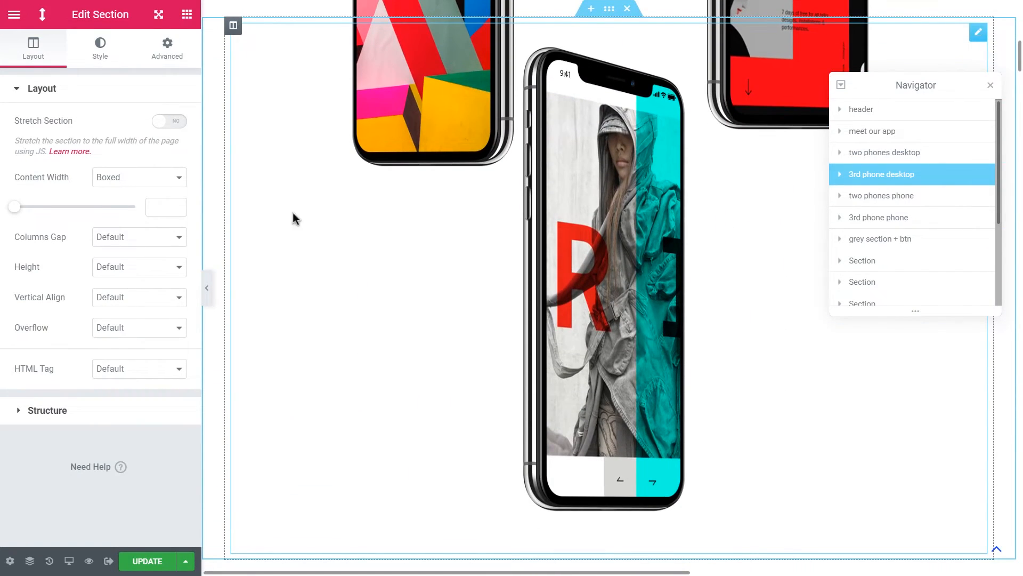
{"action": "left_click", "coordinate": [180, 60]}
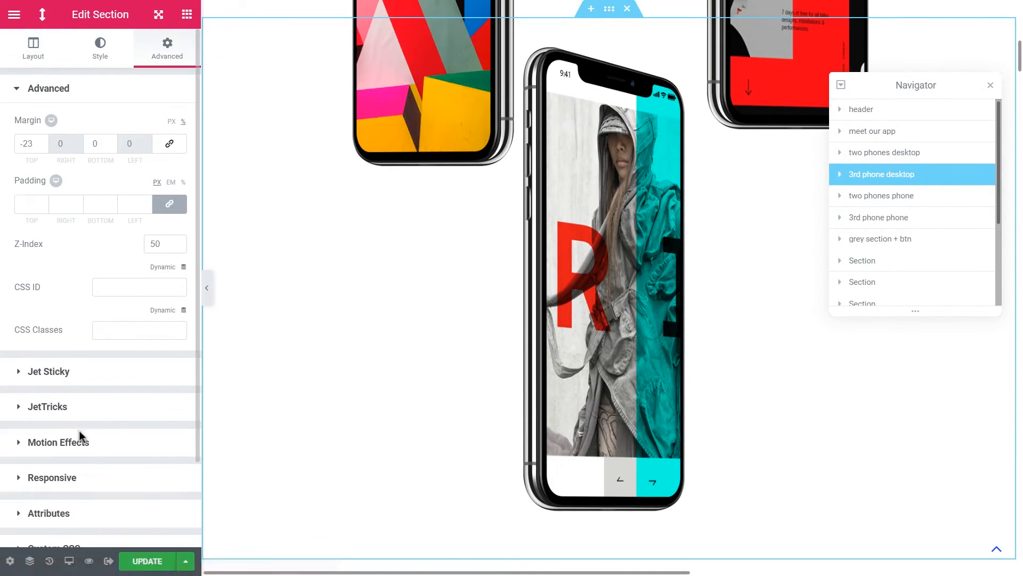
{"action": "left_click", "coordinate": [94, 479]}
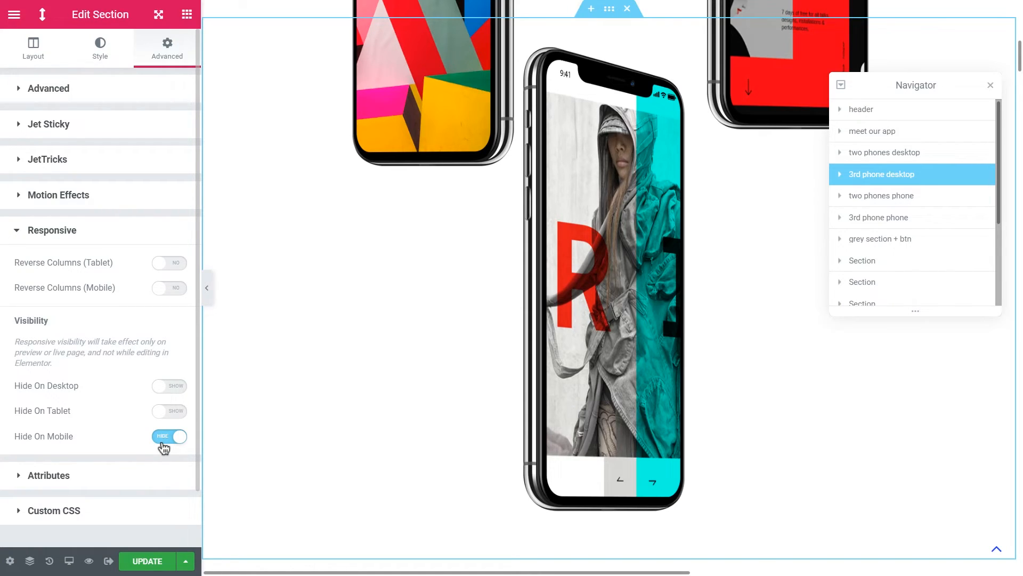
- Preview the page at the 360px mobile size without the editing panel and check which phone sections appear
{"action": "left_click", "coordinate": [69, 561]}
{"action": "left_click", "coordinate": [75, 528]}
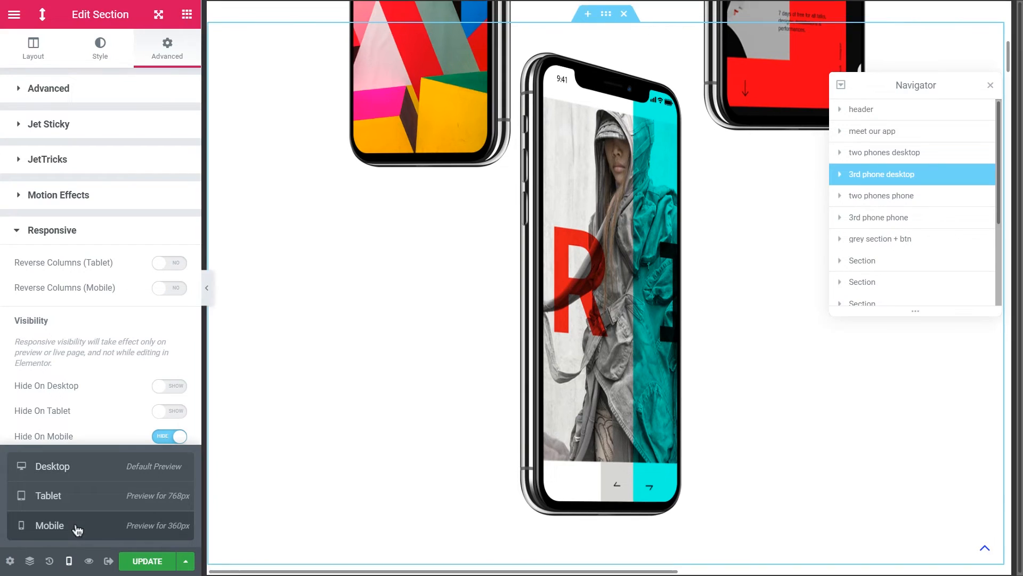
{"action": "scroll", "coordinate": [617, 377], "scroll_direction": "up", "scroll_amount": 9}
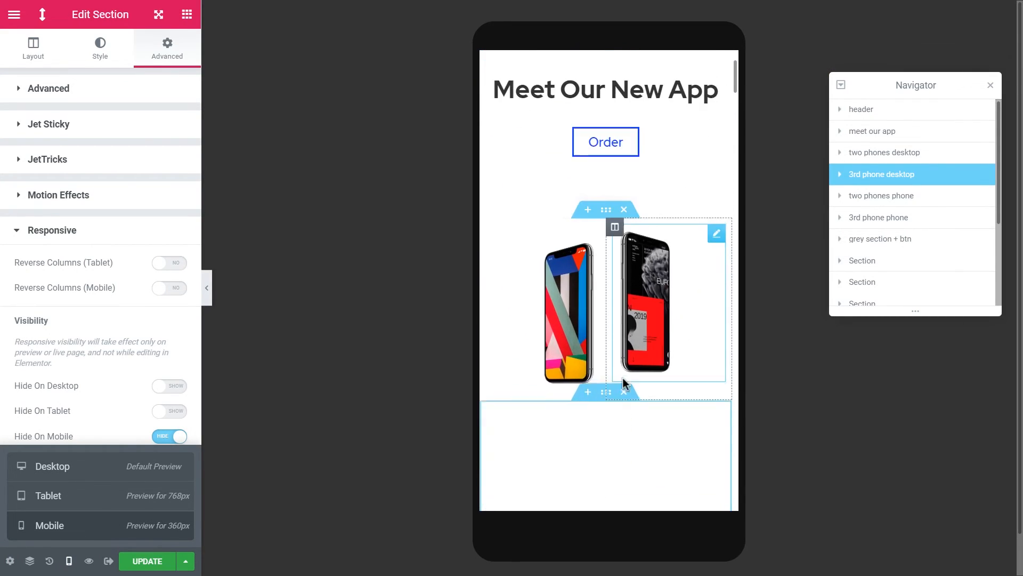
{"action": "left_click", "coordinate": [207, 289]}
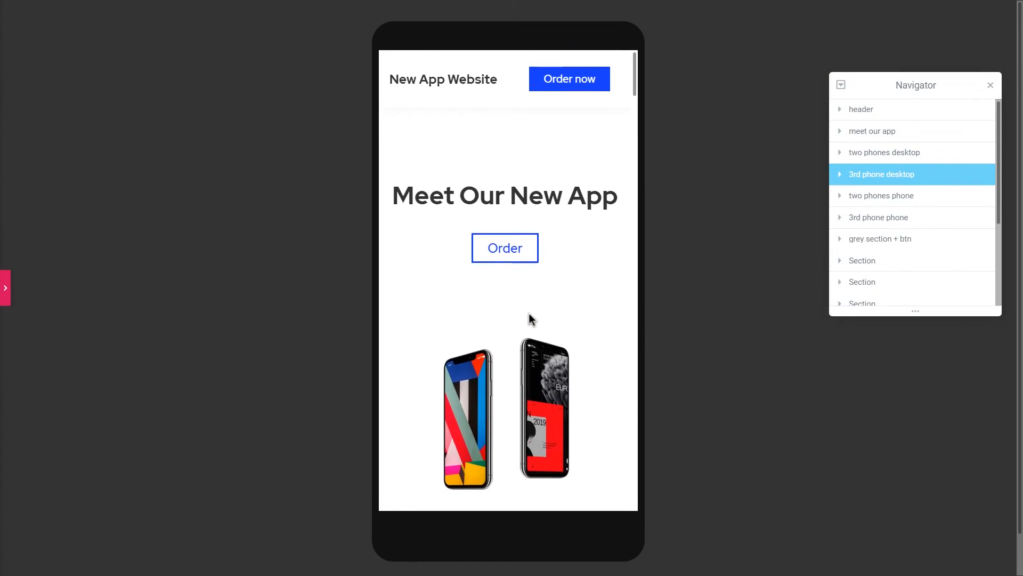
{"action": "scroll", "coordinate": [529, 314], "scroll_direction": "down", "scroll_amount": 5}
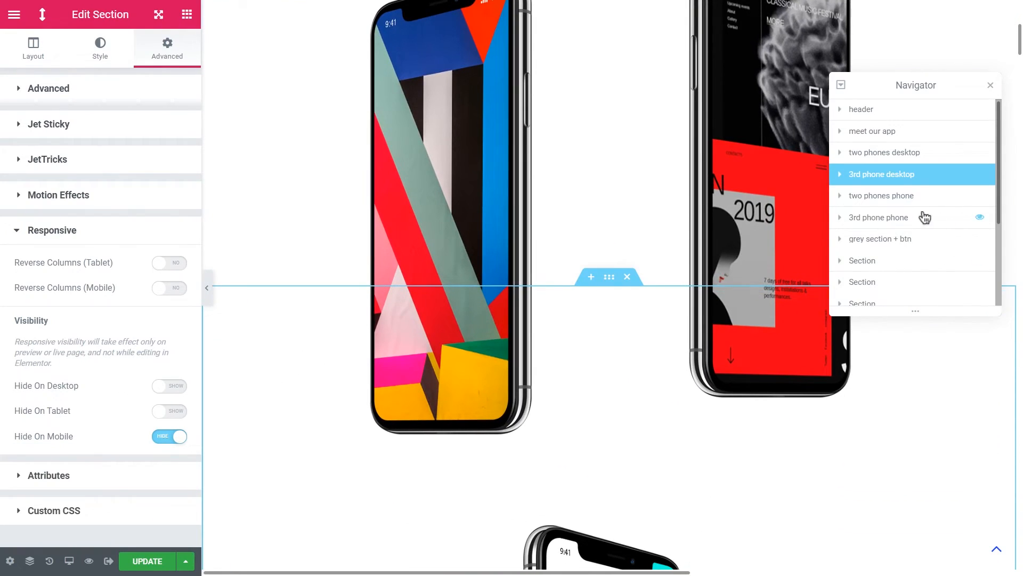
- Hide the "two phones phone" section on desktop and tablet
{"action": "left_click", "coordinate": [883, 200]}
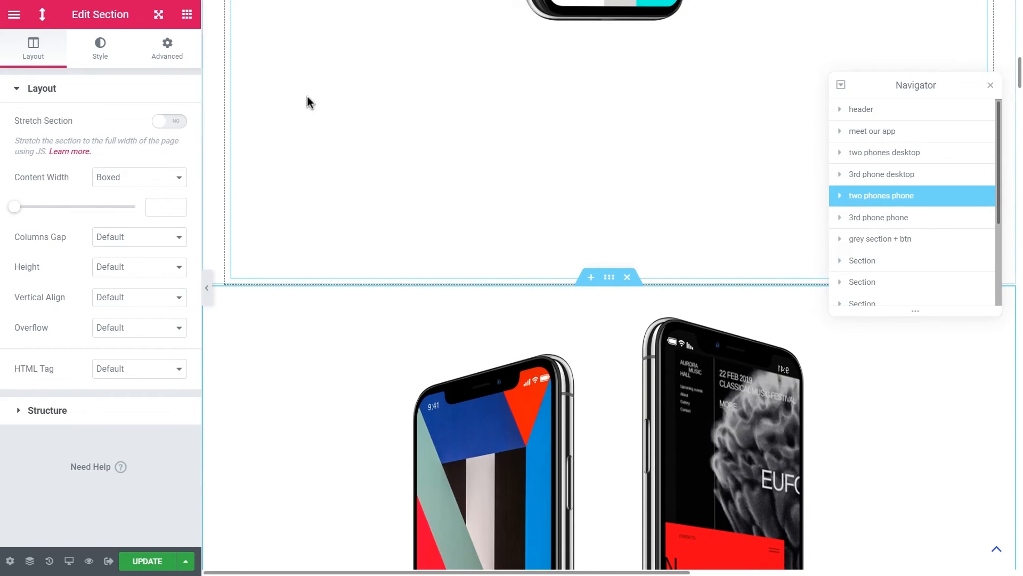
{"action": "left_click", "coordinate": [161, 58]}
{"action": "scroll", "coordinate": [91, 381], "scroll_direction": "down", "scroll_amount": 2}
{"action": "left_click", "coordinate": [92, 379]}
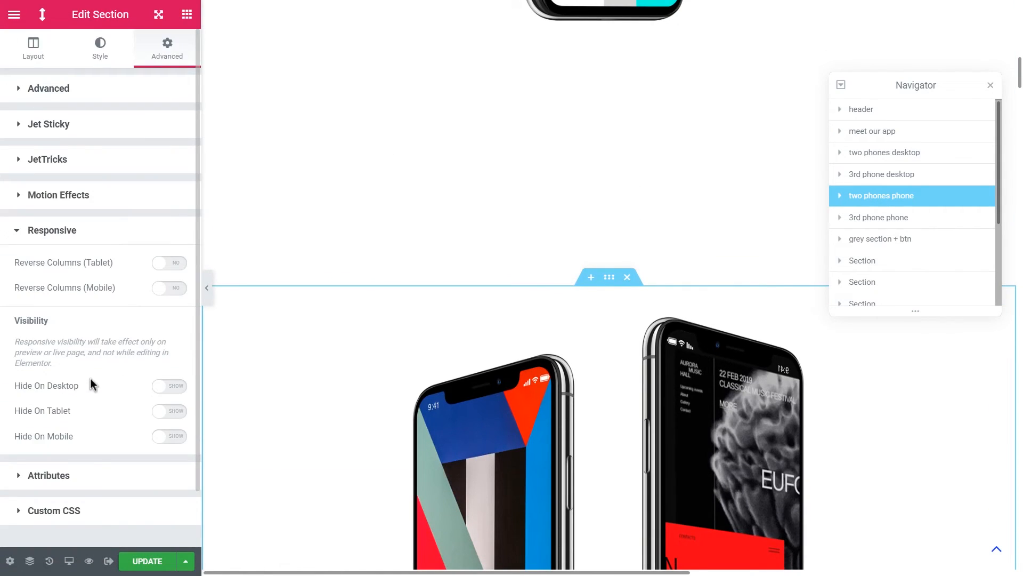
- Hide the "3rd phone phone" section on desktop and tablet
{"action": "left_click", "coordinate": [892, 220]}
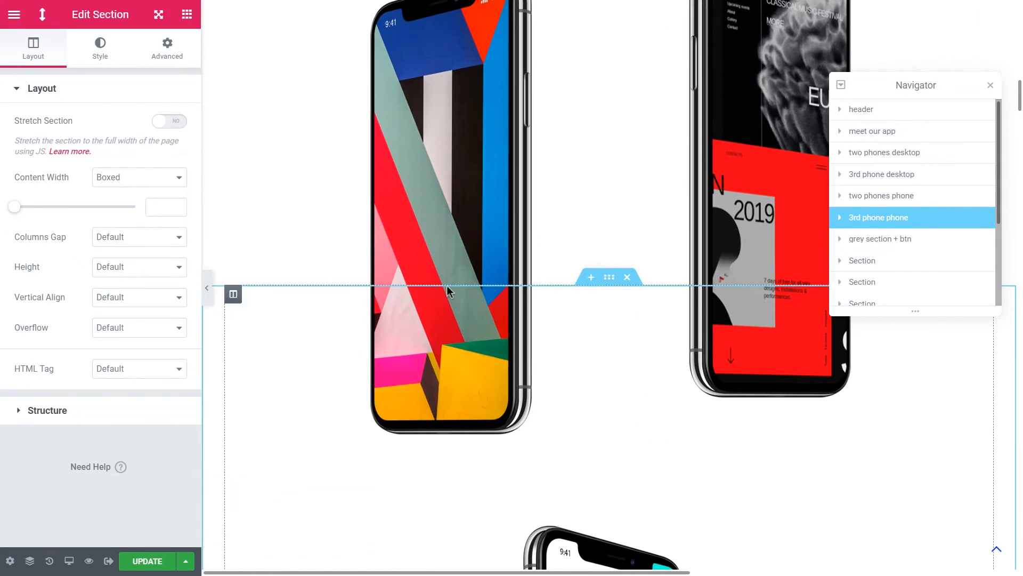
{"action": "left_click", "coordinate": [178, 53]}
{"action": "scroll", "coordinate": [104, 418], "scroll_direction": "down", "scroll_amount": 2}
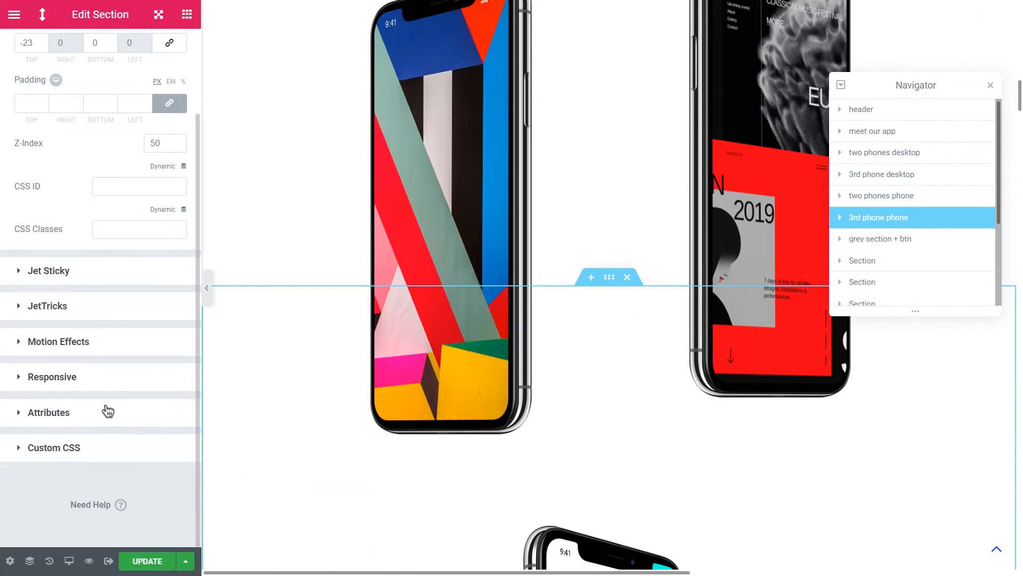
{"action": "left_click", "coordinate": [111, 387]}
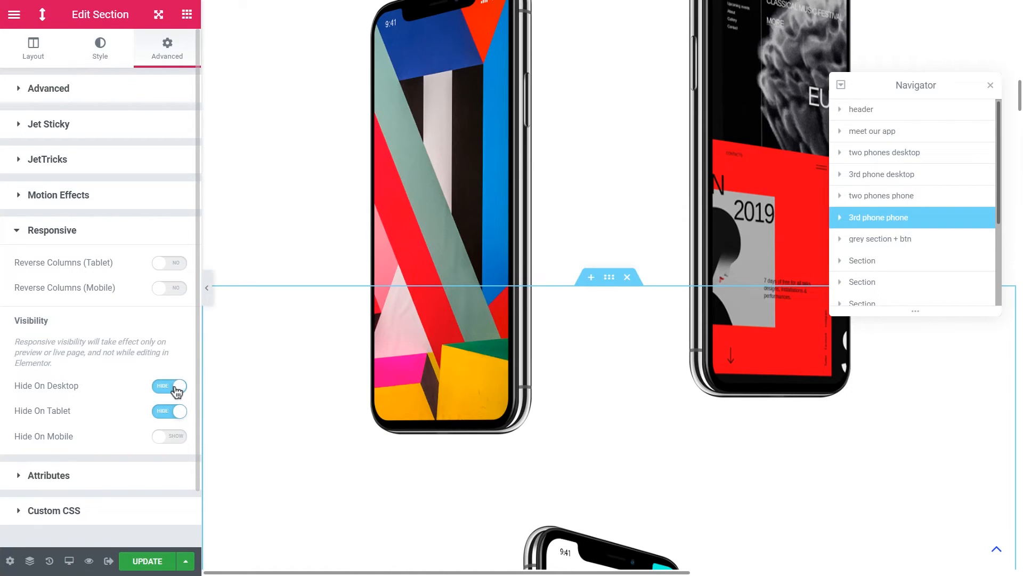
- Check the full-width desktop view for duplicate phone sections, with the editing panel temporarily collapsed
{"action": "left_click", "coordinate": [210, 292]}
{"action": "scroll", "coordinate": [561, 406], "scroll_direction": "up", "scroll_amount": 15}
{"action": "scroll", "coordinate": [561, 407], "scroll_direction": "up", "scroll_amount": 5}
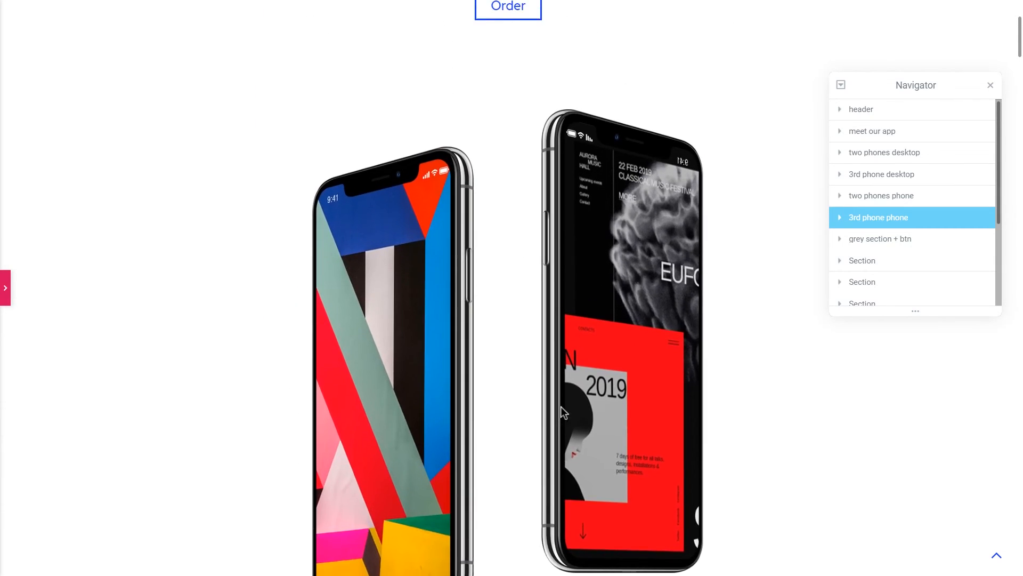
{"action": "scroll", "coordinate": [561, 406], "scroll_direction": "down", "scroll_amount": 10}
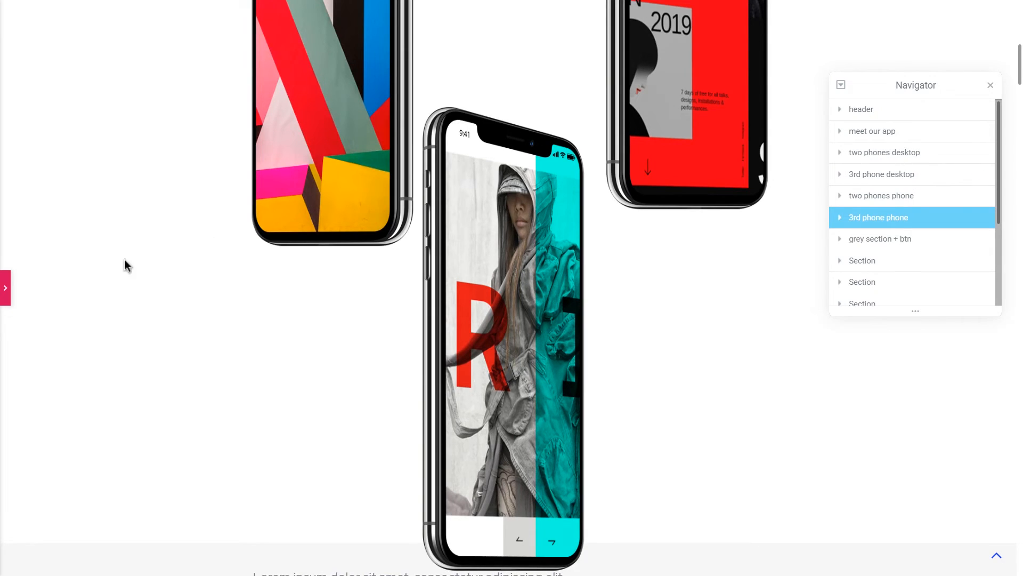
{"action": "left_click", "coordinate": [7, 294]}
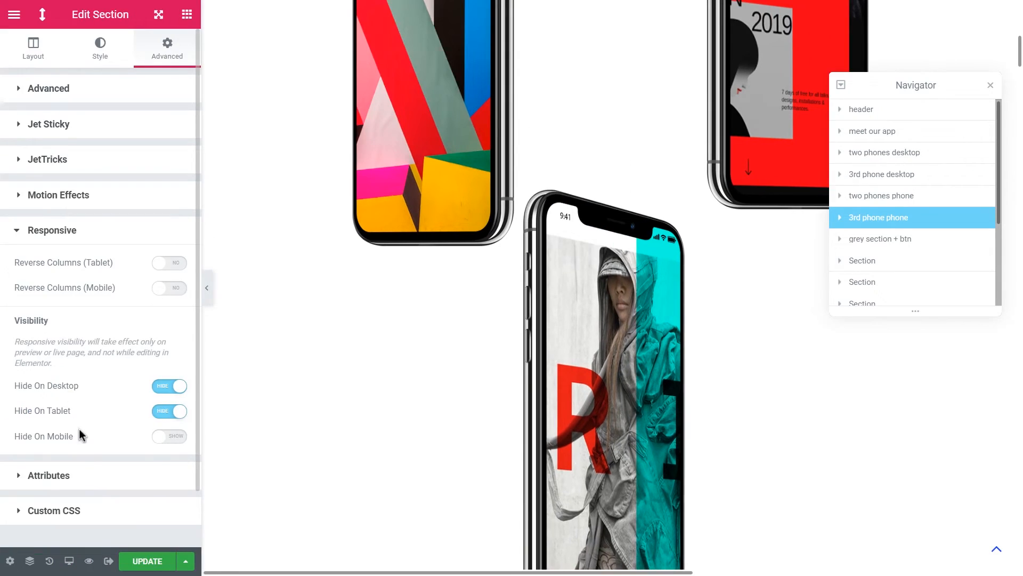
- Switch to the mobile preview and examine how the three phones move through the page on scroll
{"action": "left_click", "coordinate": [72, 561]}
{"action": "left_click", "coordinate": [78, 528]}
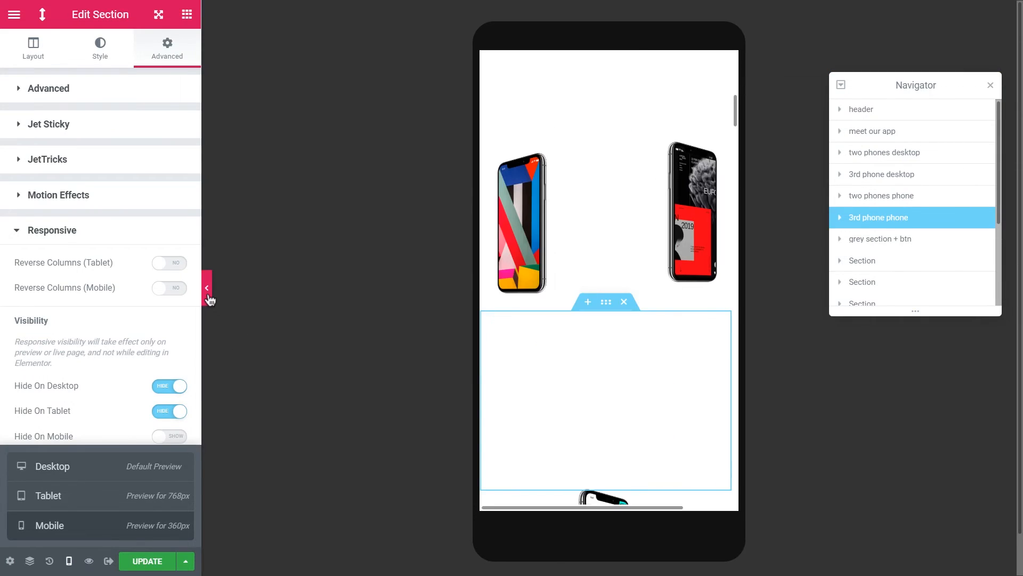
{"action": "left_click", "coordinate": [208, 288]}
{"action": "scroll", "coordinate": [491, 328], "scroll_direction": "up", "scroll_amount": 5}
{"action": "scroll", "coordinate": [509, 375], "scroll_direction": "down", "scroll_amount": 8}
{"action": "scroll", "coordinate": [509, 375], "scroll_direction": "down", "scroll_amount": 5}
{"action": "scroll", "coordinate": [509, 375], "scroll_direction": "up", "scroll_amount": 10}
{"action": "scroll", "coordinate": [509, 374], "scroll_direction": "down", "scroll_amount": 3}
{"action": "scroll", "coordinate": [509, 375], "scroll_direction": "down", "scroll_amount": 6}
{"action": "scroll", "coordinate": [509, 374], "scroll_direction": "up", "scroll_amount": 5}
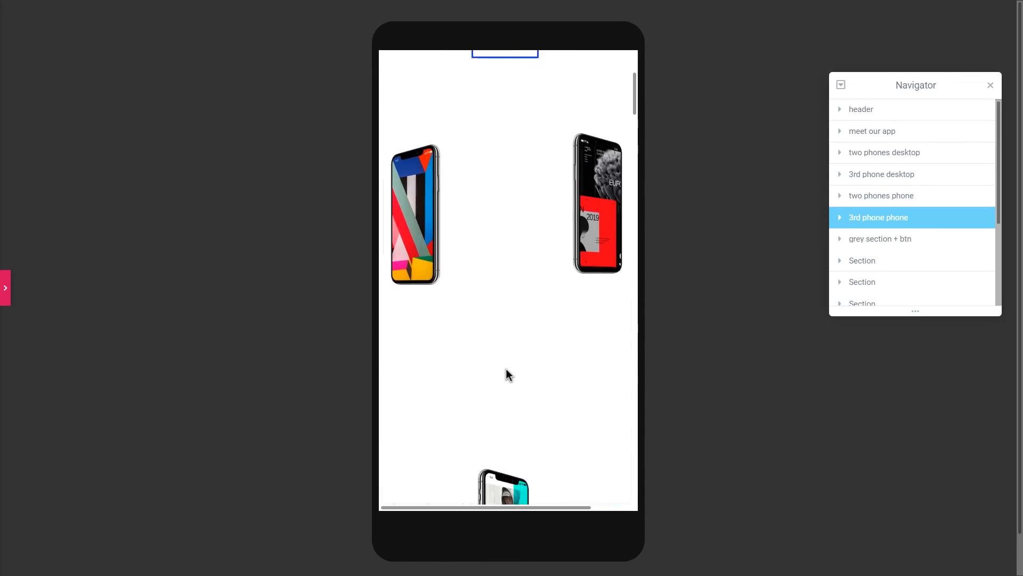
{"action": "scroll", "coordinate": [509, 375], "scroll_direction": "up", "scroll_amount": 5}
- Set the vertical scroll speed of the "3rd phone phone" image to 4 and check its movement
{"action": "left_click", "coordinate": [507, 375]}
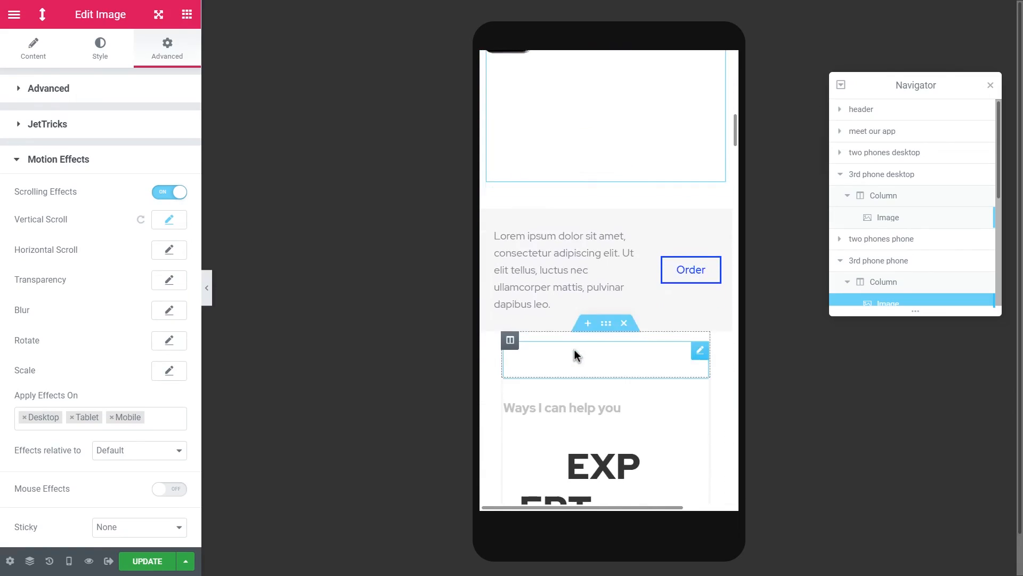
{"action": "scroll", "coordinate": [574, 350], "scroll_direction": "up", "scroll_amount": 2}
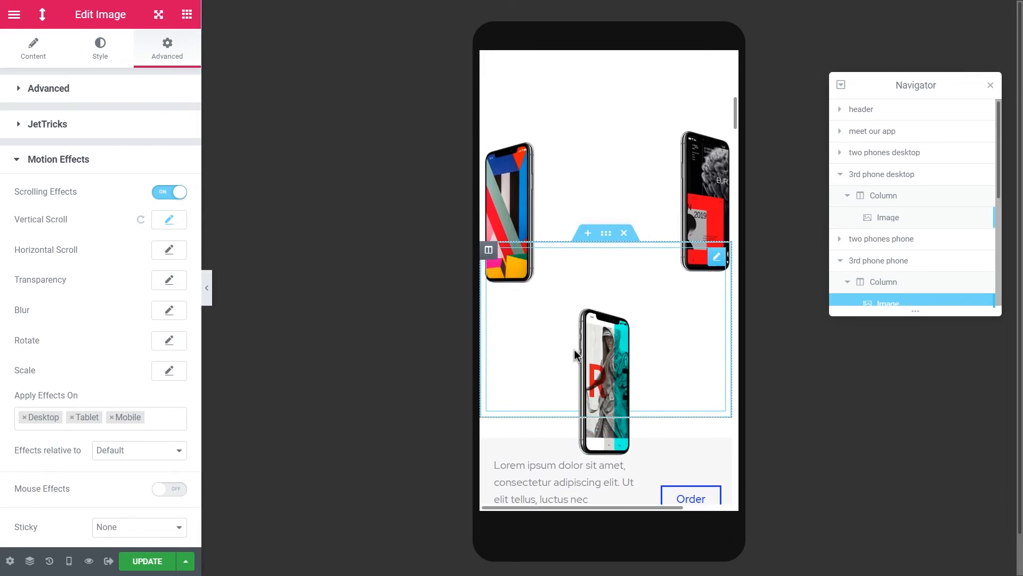
{"action": "left_click", "coordinate": [169, 220]}
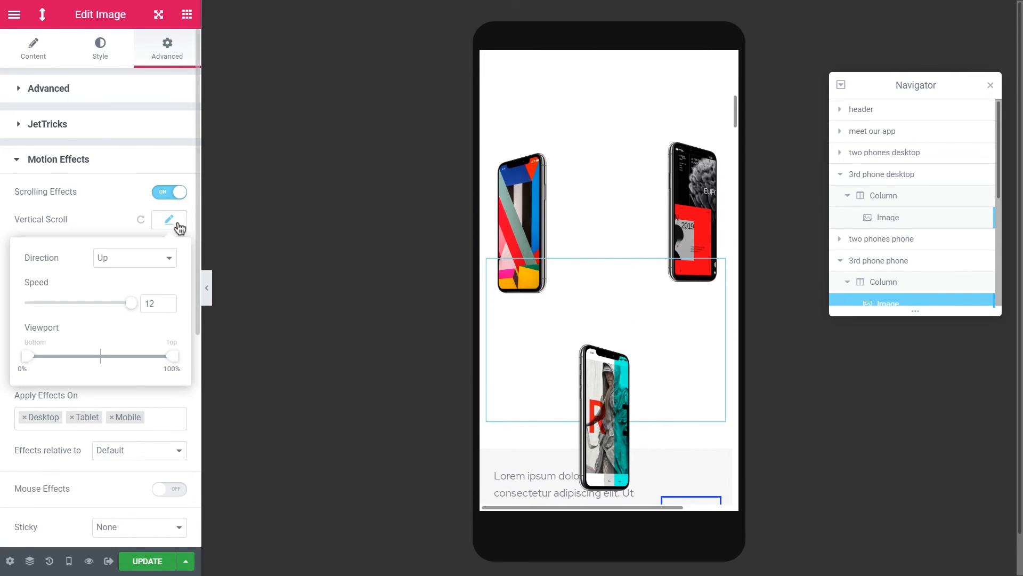
{"action": "type", "text": "4"}
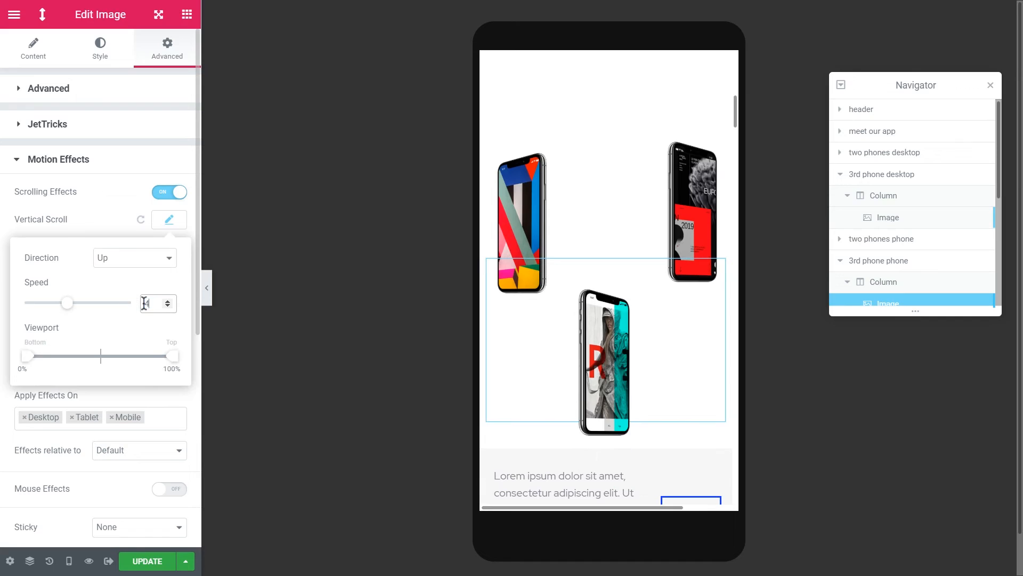
{"action": "scroll", "coordinate": [587, 368], "scroll_direction": "down", "scroll_amount": 4}
{"action": "scroll", "coordinate": [586, 367], "scroll_direction": "up", "scroll_amount": 6}
{"action": "scroll", "coordinate": [586, 370], "scroll_direction": "down", "scroll_amount": 3}
- Set the horizontal scroll speed of the left phone in "two phones phone" to 2
{"action": "left_click", "coordinate": [551, 216]}
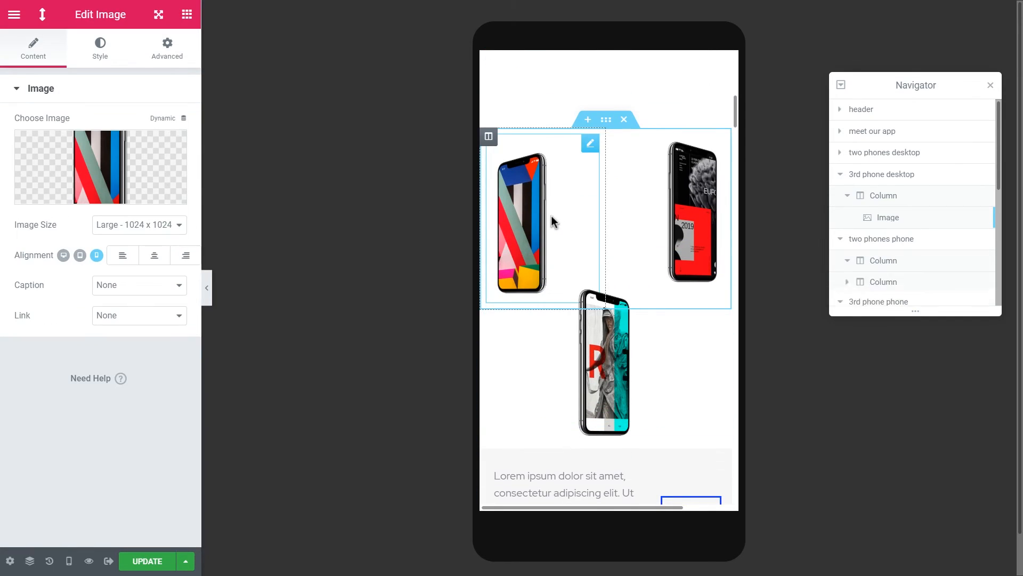
{"action": "left_click", "coordinate": [176, 44]}
{"action": "left_click", "coordinate": [112, 417]}
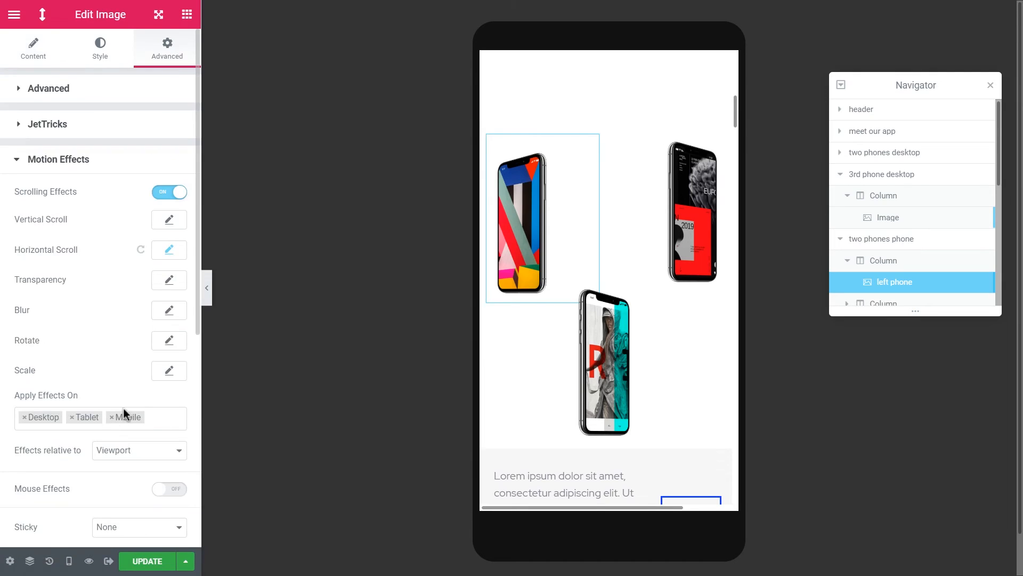
{"action": "left_click", "coordinate": [169, 250]}
{"action": "type", "text": "2"}
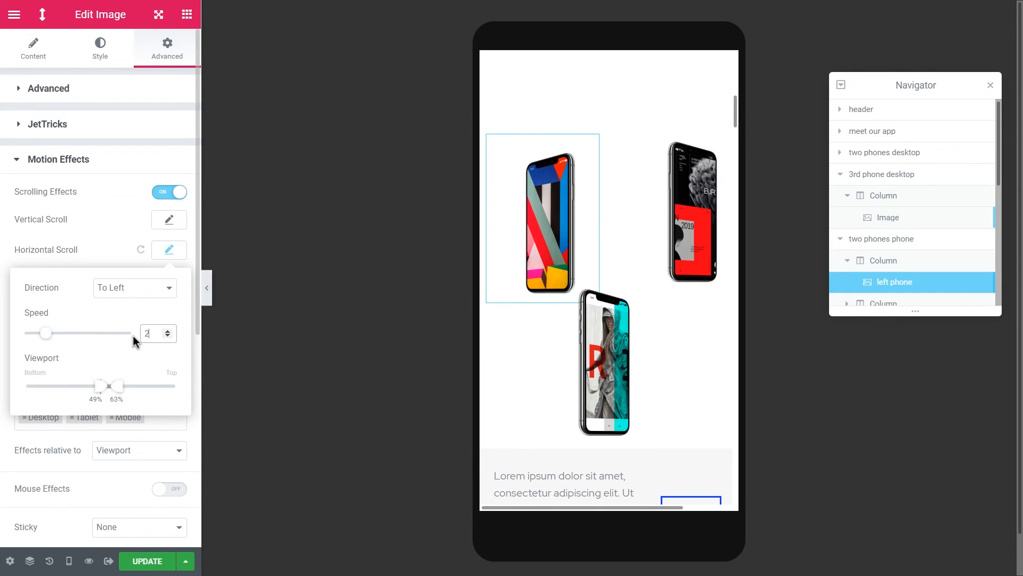
- Set the horizontal scroll speed of the right phone in "two phones phone" to 2
{"action": "left_click", "coordinate": [686, 227]}
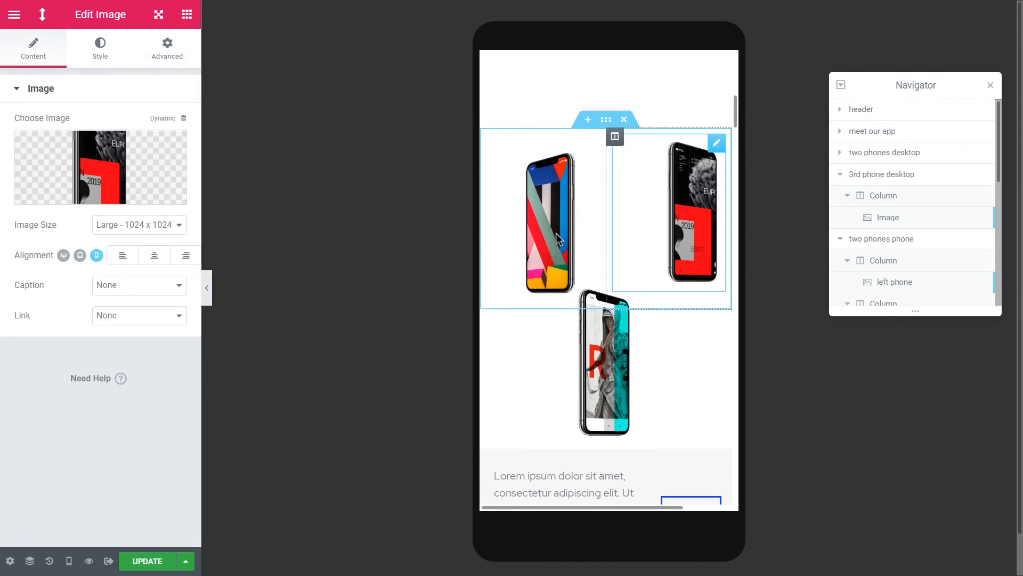
{"action": "left_click", "coordinate": [163, 56]}
{"action": "left_click", "coordinate": [113, 421]}
{"action": "left_click", "coordinate": [176, 257]}
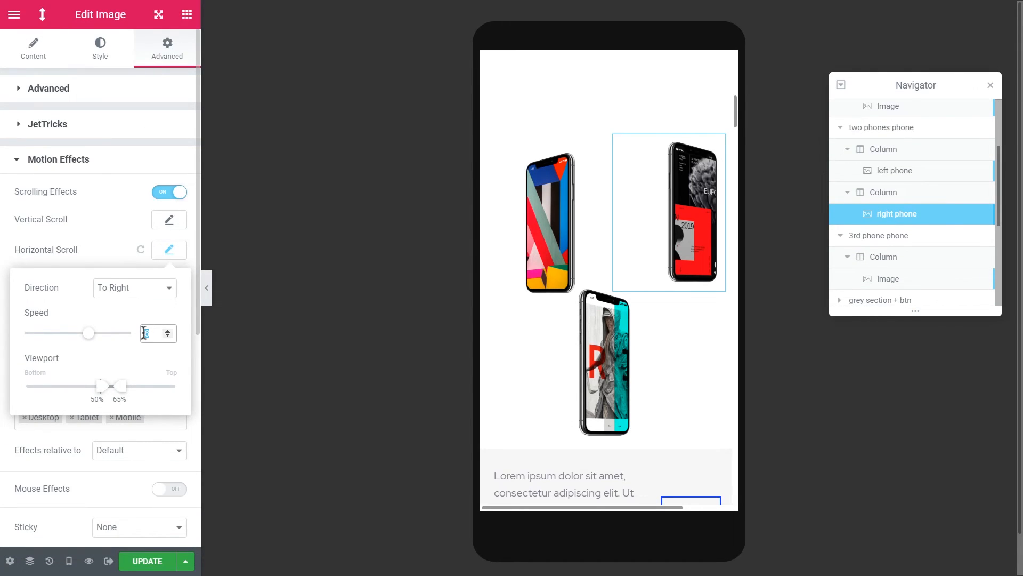
{"action": "type", "text": "2"}
{"action": "left_click", "coordinate": [133, 251]}
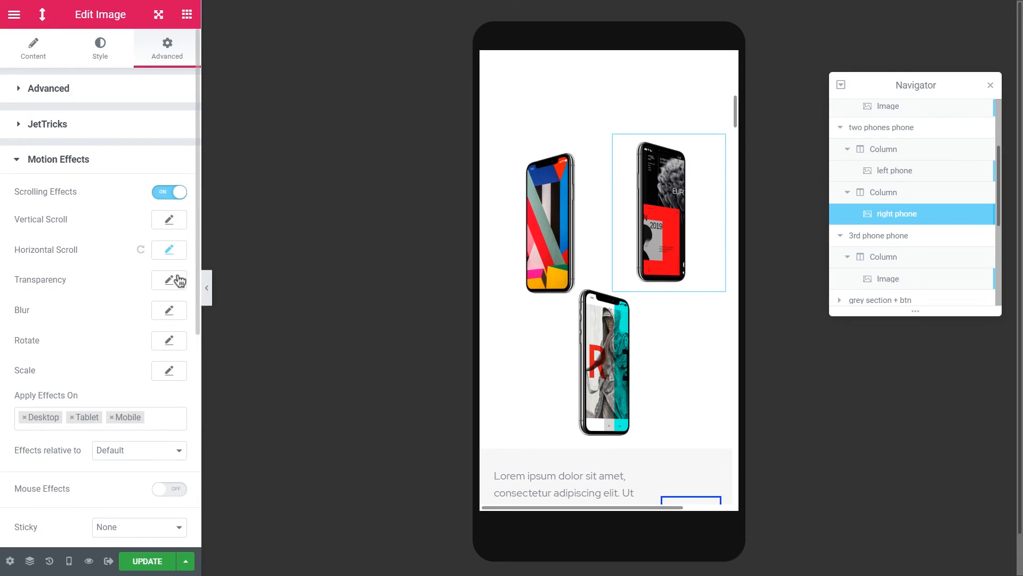
- Review the scroll animation of all three phones in the mobile preview with the editing panel collapsed
{"action": "left_click", "coordinate": [207, 288]}
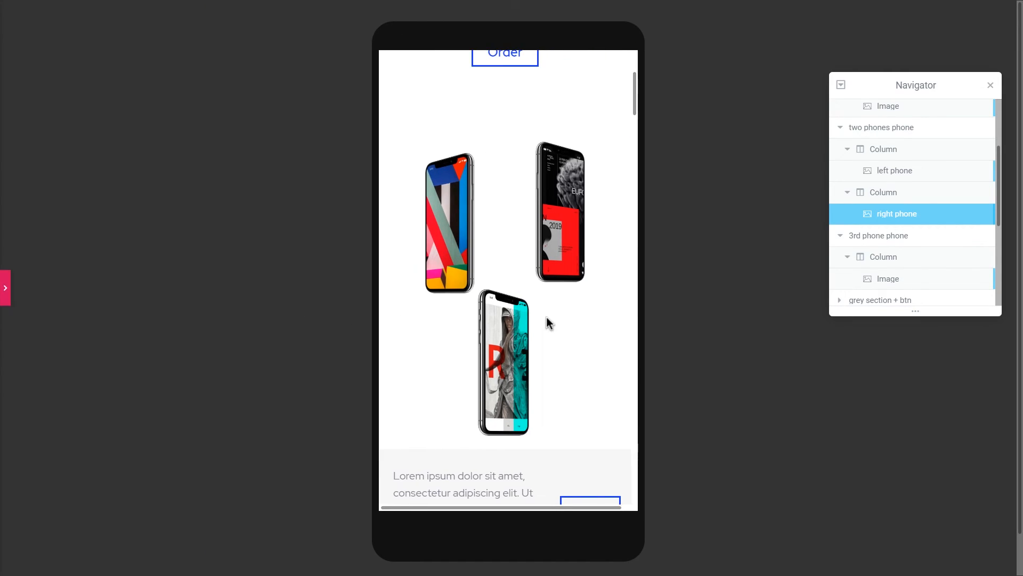
{"action": "scroll", "coordinate": [547, 318], "scroll_direction": "down", "scroll_amount": 5}
{"action": "scroll", "coordinate": [547, 317], "scroll_direction": "up", "scroll_amount": 5}
{"action": "scroll", "coordinate": [547, 318], "scroll_direction": "up", "scroll_amount": 4}
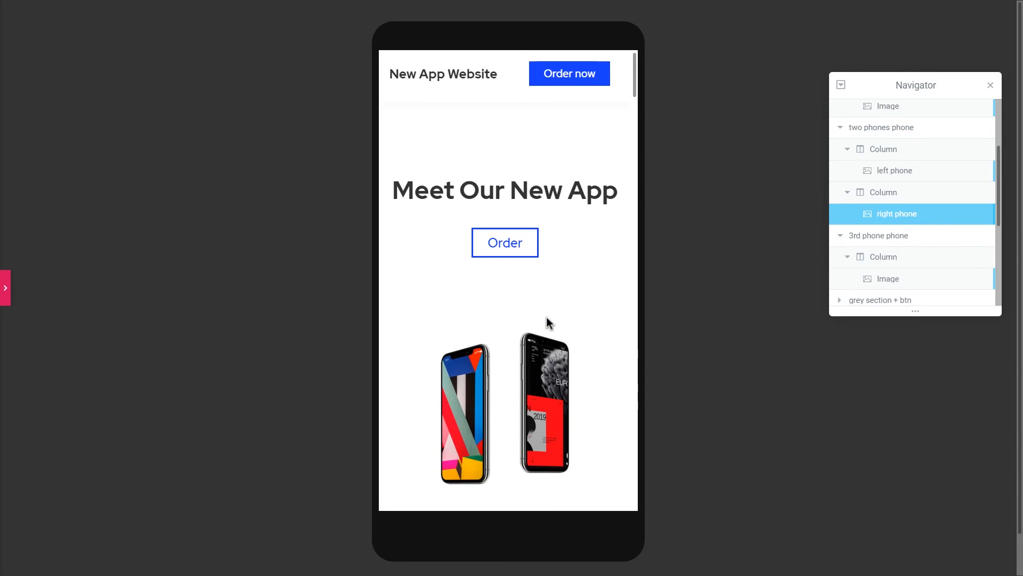
{"action": "scroll", "coordinate": [547, 317], "scroll_direction": "down", "scroll_amount": 8}
{"action": "scroll", "coordinate": [546, 318], "scroll_direction": "up", "scroll_amount": 8}
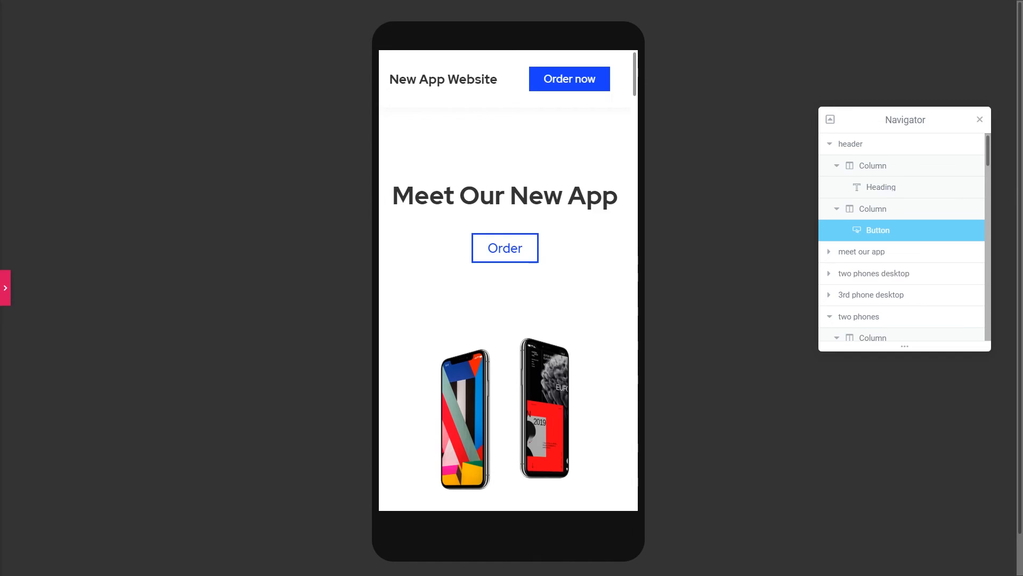
- Switch the responsive preview to Tablet and review the scroll animation of the three phones with the editing panel collapsed
{"action": "key", "text": "ctrl+p"}
{"action": "left_click", "coordinate": [68, 560]}
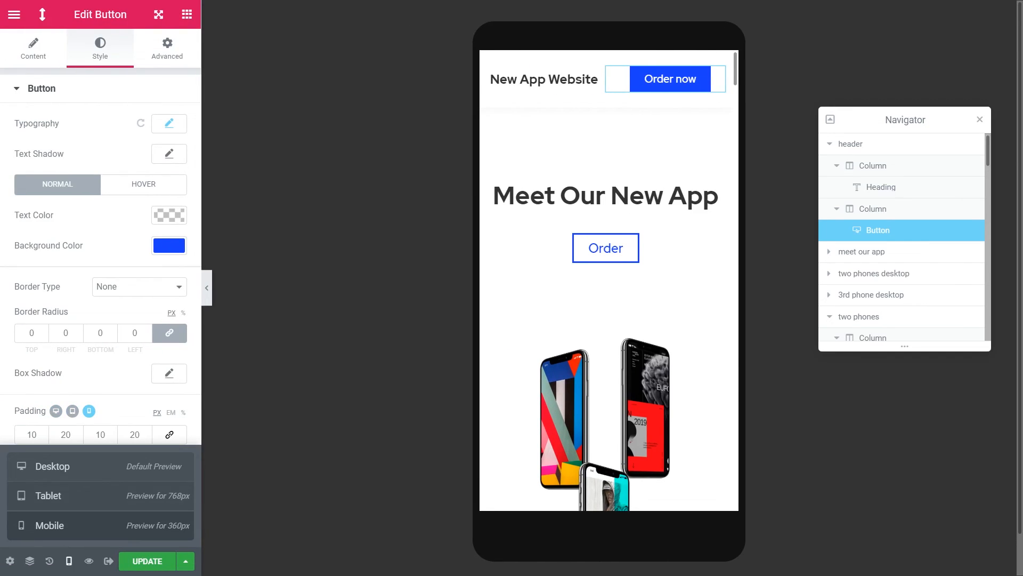
{"action": "left_click", "coordinate": [46, 494]}
{"action": "key", "text": "ctrl+p"}
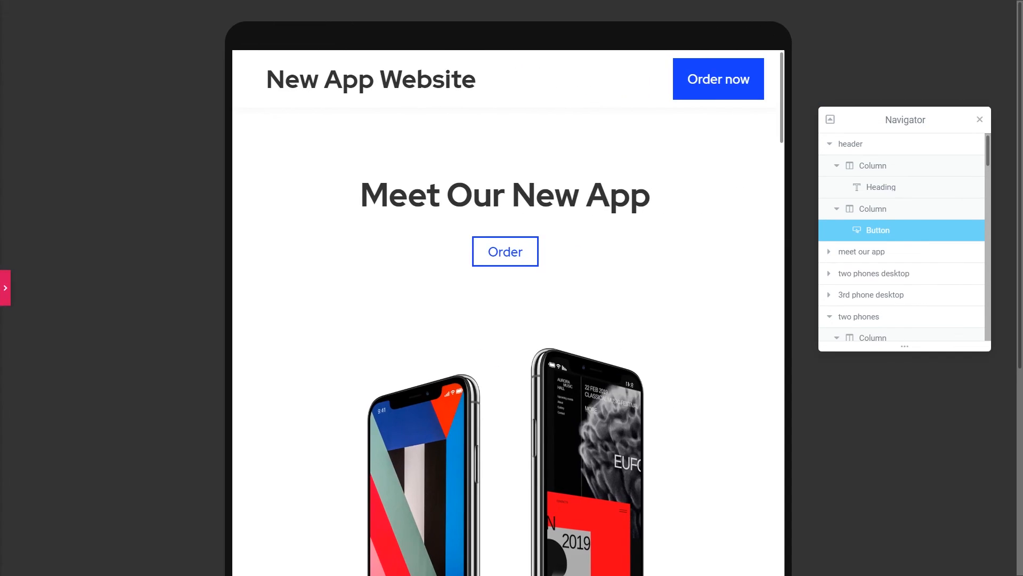
{"action": "scroll", "coordinate": [508, 313], "scroll_direction": "down", "scroll_amount": 15}
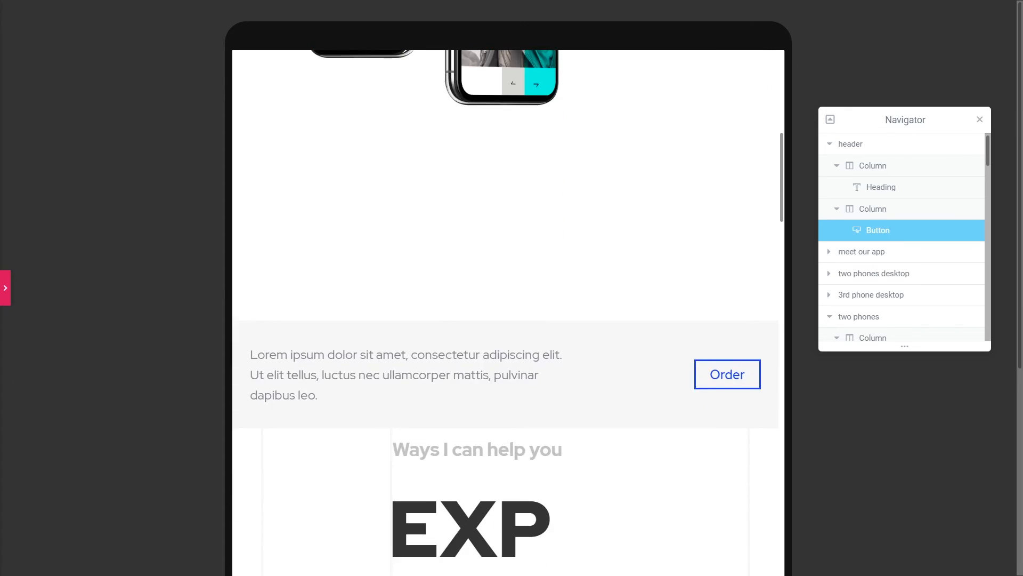
{"action": "scroll", "coordinate": [508, 313], "scroll_direction": "up", "scroll_amount": 15}
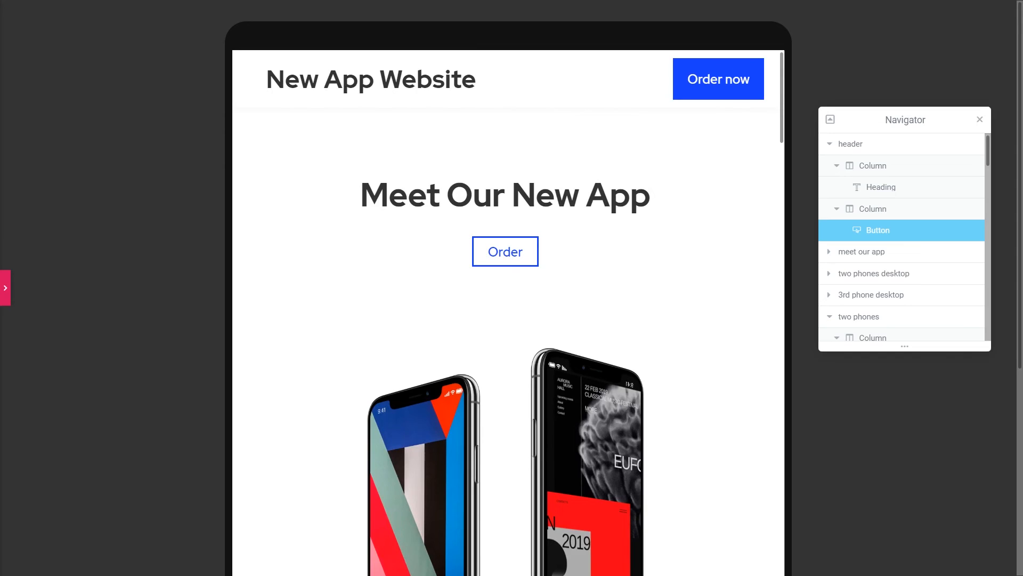
{"action": "scroll", "coordinate": [508, 313], "scroll_direction": "down", "scroll_amount": 12}
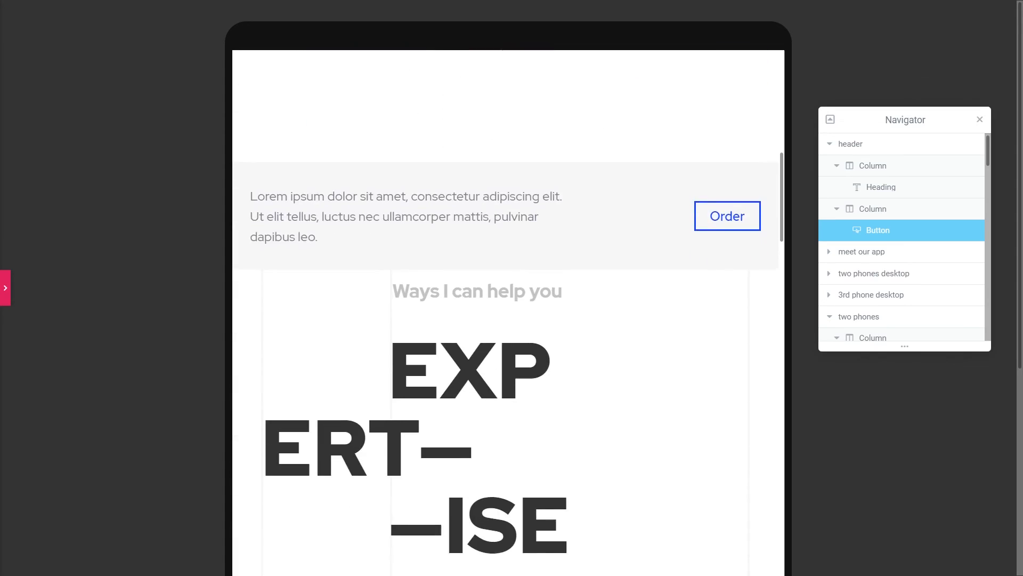
{"action": "scroll", "coordinate": [509, 312], "scroll_direction": "up", "scroll_amount": 12}
{"action": "scroll", "coordinate": [509, 313], "scroll_direction": "up", "scroll_amount": 1}
{"action": "scroll", "coordinate": [509, 312], "scroll_direction": "down", "scroll_amount": 10}
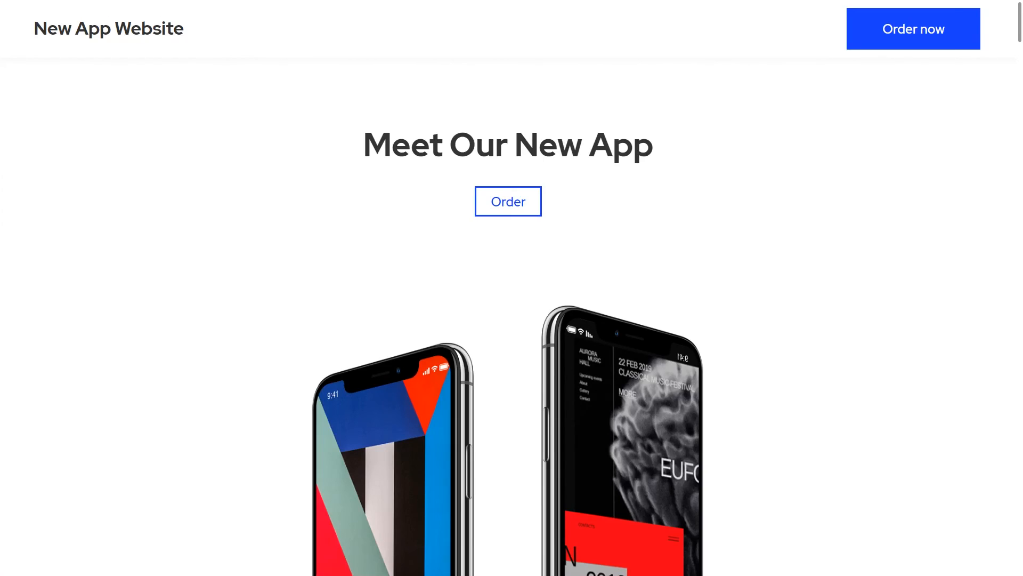
- Review the three phones' scroll animation and the sections below them on the full-width desktop page
{"action": "scroll", "coordinate": [508, 313], "scroll_direction": "down", "scroll_amount": 8}
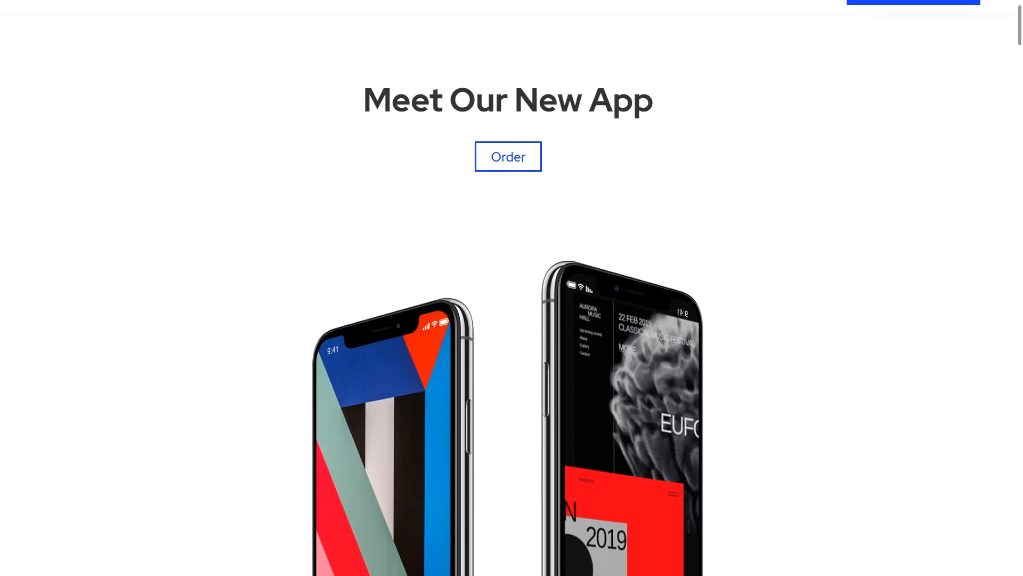
{"action": "scroll", "coordinate": [508, 313], "scroll_direction": "down", "scroll_amount": 10}
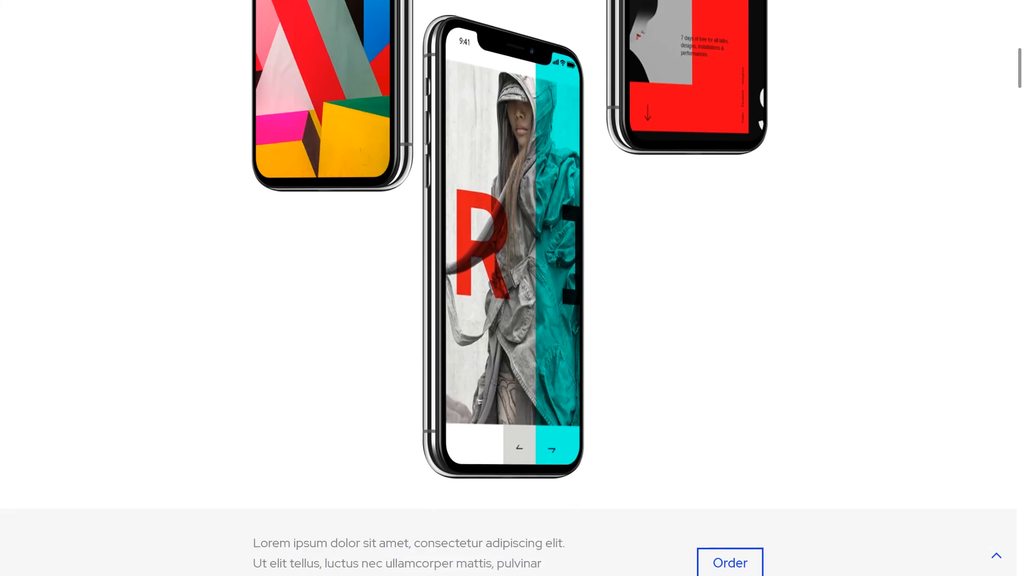
{"action": "scroll", "coordinate": [508, 313], "scroll_direction": "down", "scroll_amount": 3}
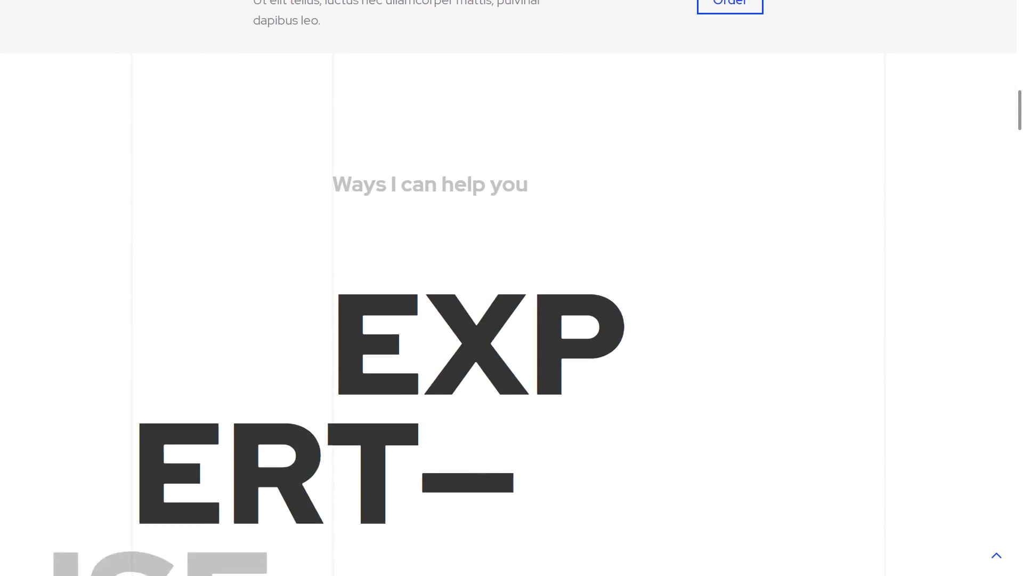
{"action": "scroll", "coordinate": [508, 313], "scroll_direction": "up", "scroll_amount": 7}
{"action": "scroll", "coordinate": [508, 313], "scroll_direction": "up", "scroll_amount": 10}
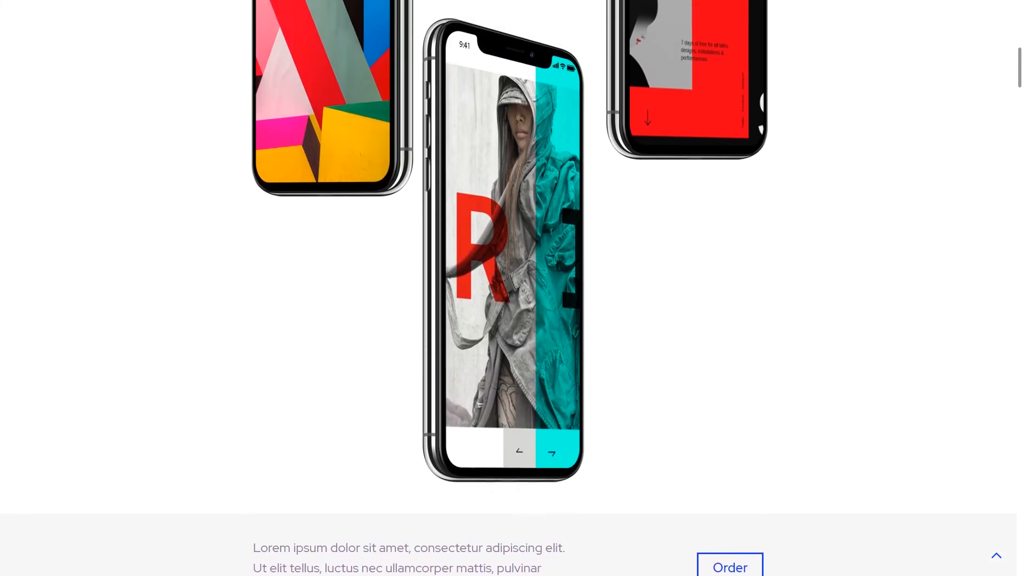
{"action": "scroll", "coordinate": [508, 312], "scroll_direction": "up", "scroll_amount": 2}
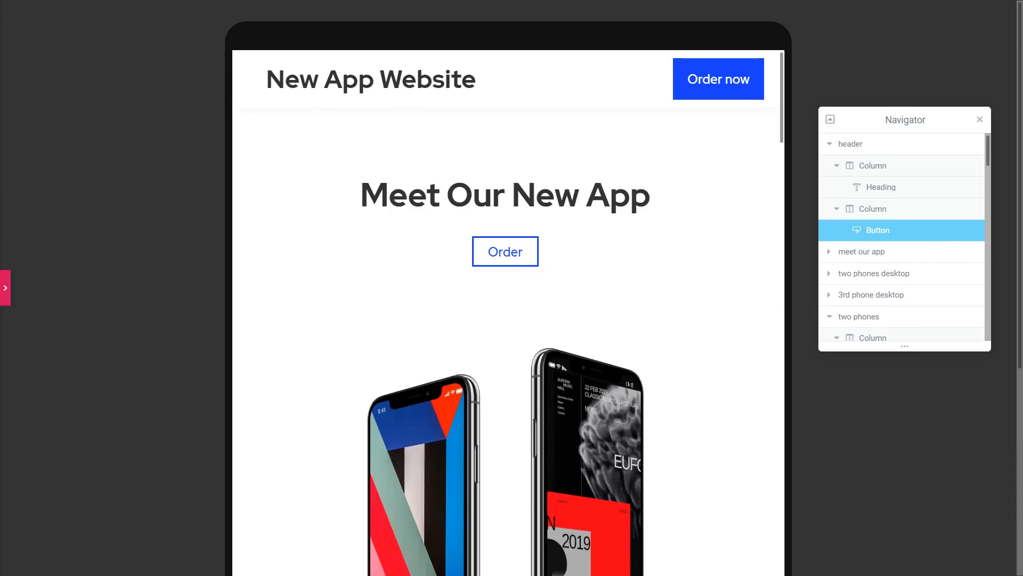
- Recheck how the phones move on scroll in the tablet preview
{"action": "scroll", "coordinate": [509, 313], "scroll_direction": "down", "scroll_amount": 10}
{"action": "scroll", "coordinate": [508, 313], "scroll_direction": "up", "scroll_amount": 10}
{"action": "scroll", "coordinate": [509, 313], "scroll_direction": "down", "scroll_amount": 10}
{"action": "scroll", "coordinate": [508, 313], "scroll_direction": "up", "scroll_amount": 5}
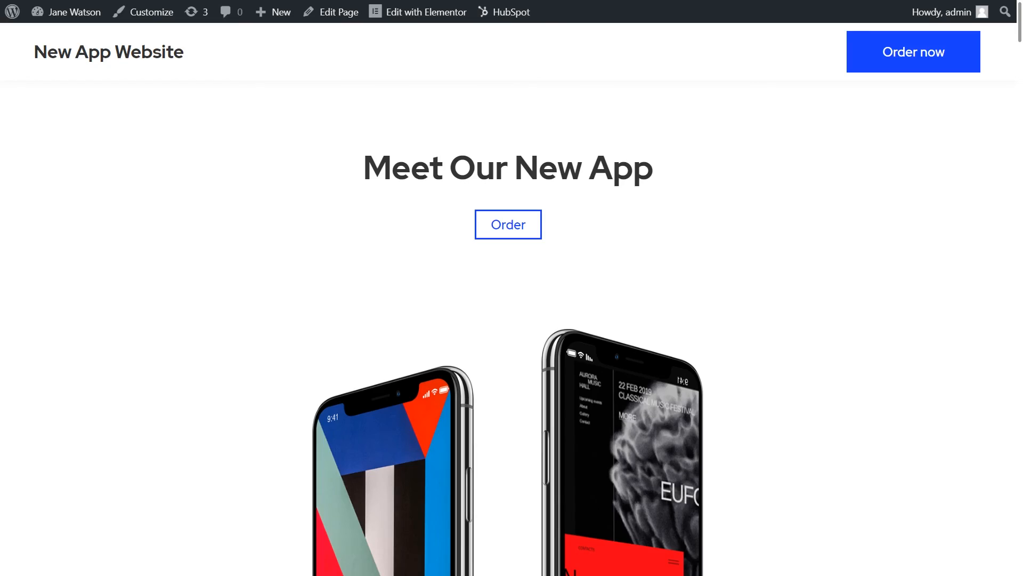
- Examine the live landing page from the phone sections down to the "Recent work" portfolio section
{"action": "scroll", "coordinate": [326, 346], "scroll_direction": "down", "scroll_amount": 15}
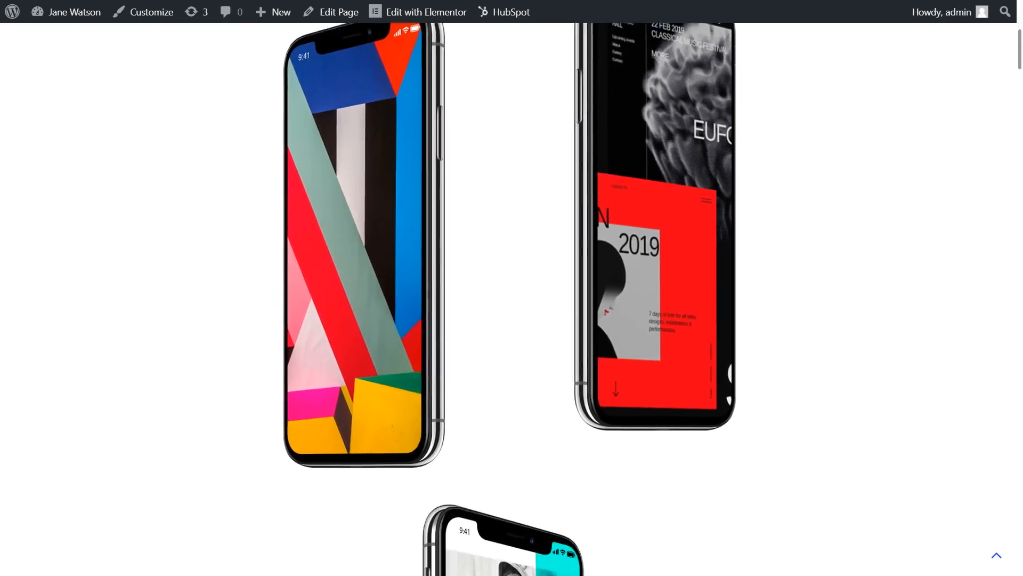
{"action": "scroll", "coordinate": [332, 346], "scroll_direction": "down", "scroll_amount": 15}
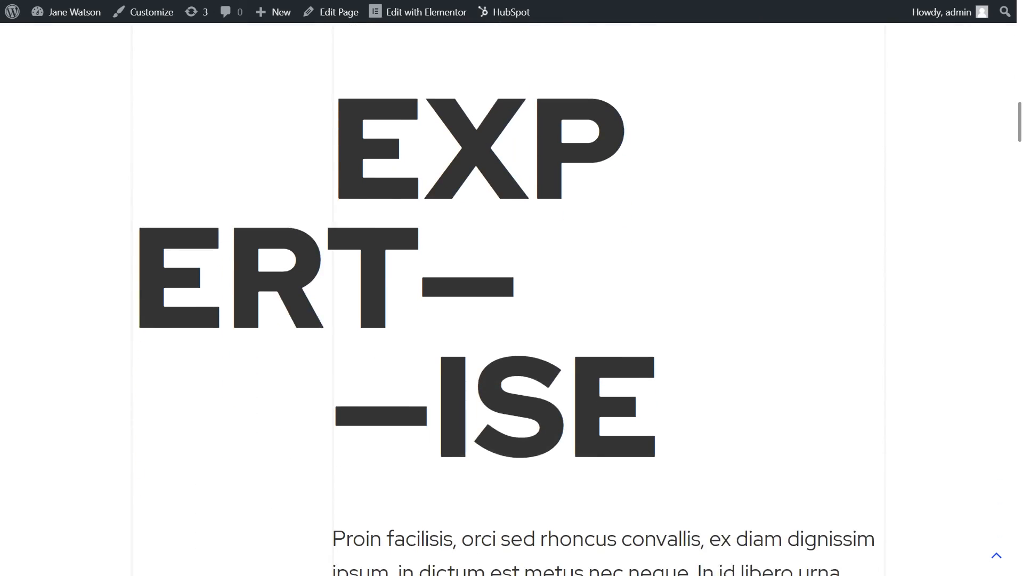
{"action": "scroll", "coordinate": [512, 299], "scroll_direction": "down", "scroll_amount": 15}
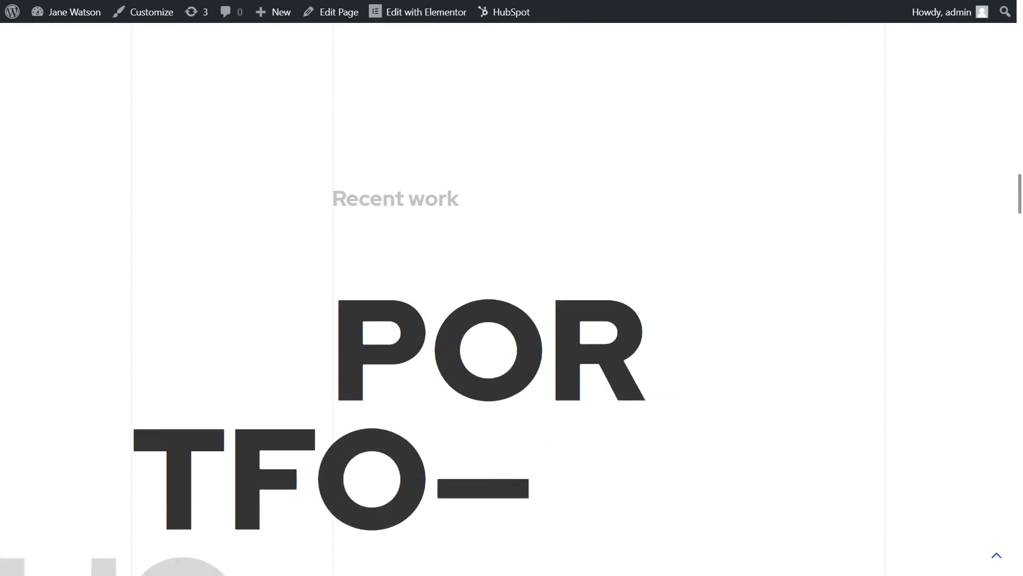
{"action": "scroll", "coordinate": [511, 299], "scroll_direction": "down", "scroll_amount": 13}
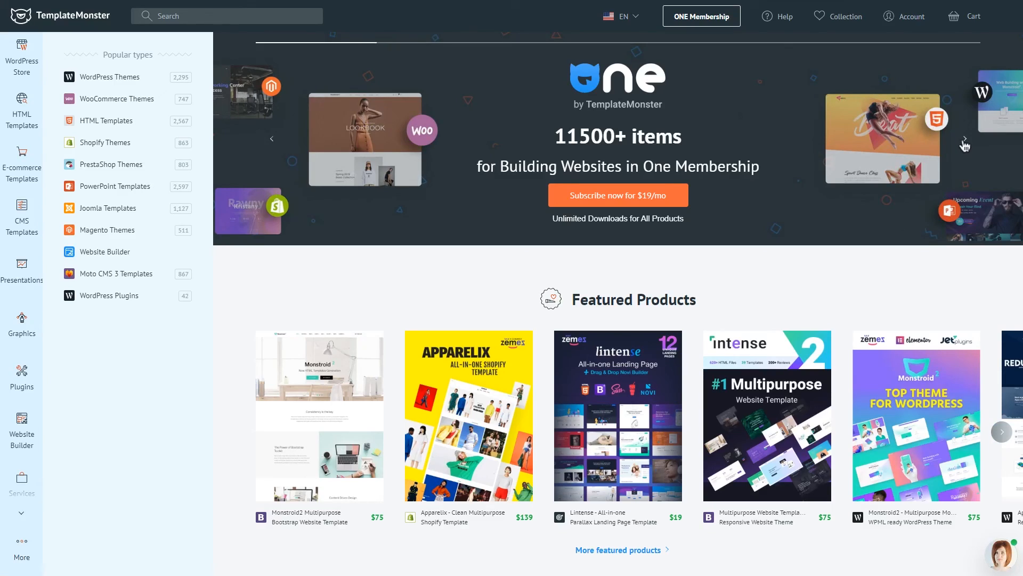
- Switch to the TemplateMonster home page and look through its featured banners, Featured Products, Amazing New Products and Bestsellers
{"action": "left_click", "coordinate": [965, 140]}
{"action": "left_click", "coordinate": [965, 140]}
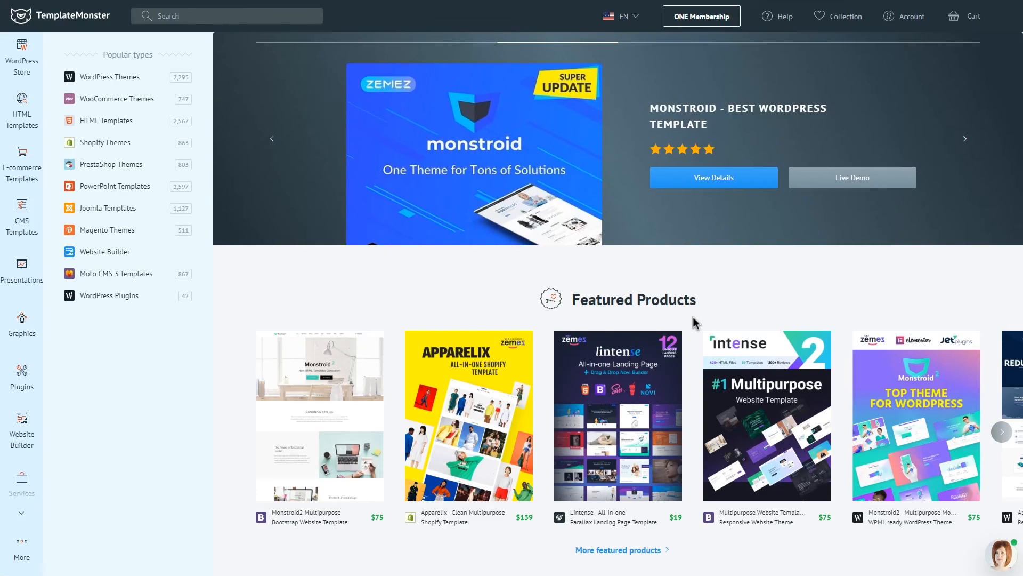
{"action": "scroll", "coordinate": [695, 323], "scroll_direction": "down", "scroll_amount": 3}
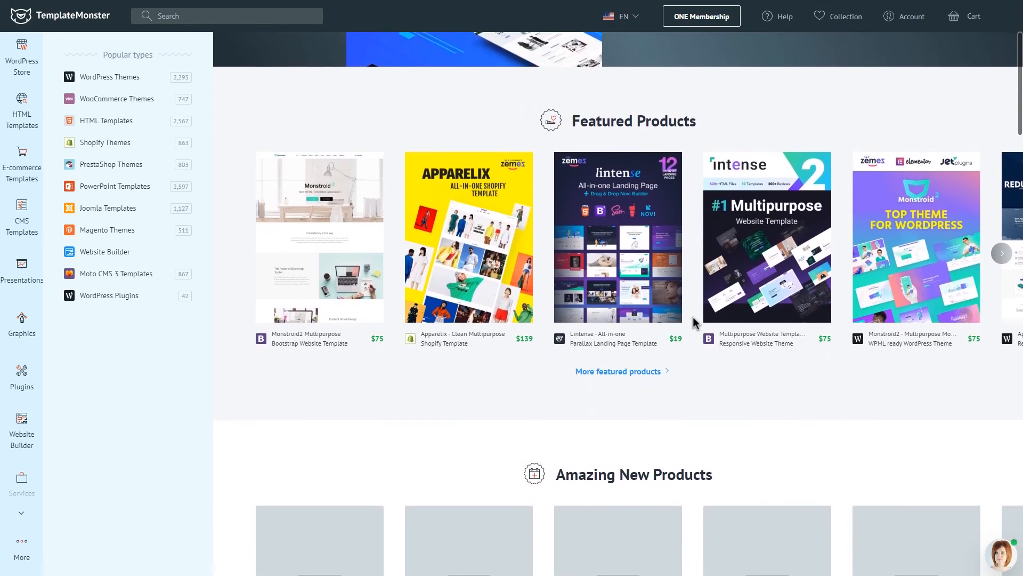
{"action": "scroll", "coordinate": [694, 323], "scroll_direction": "down", "scroll_amount": 5}
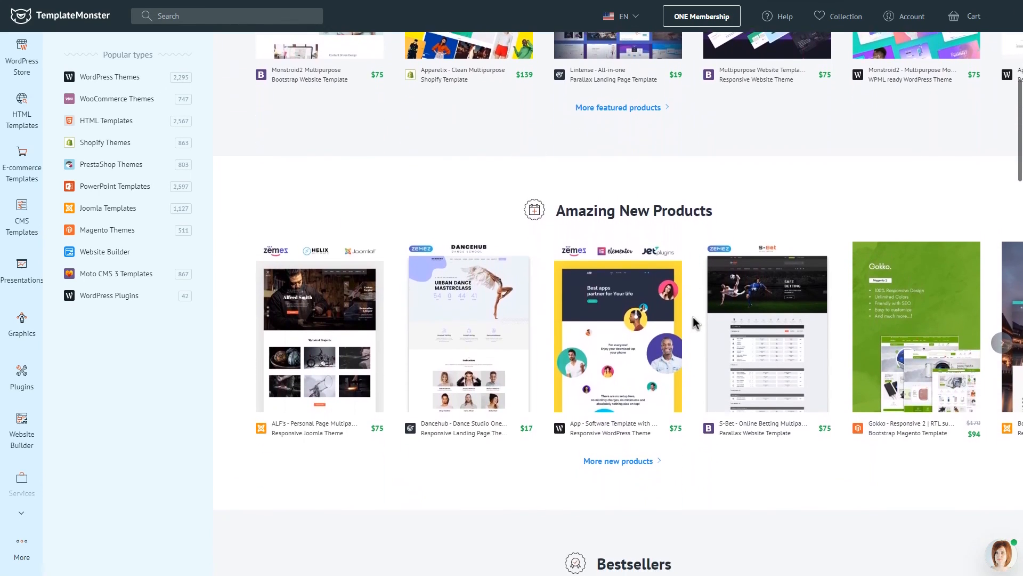
{"action": "scroll", "coordinate": [695, 322], "scroll_direction": "down", "scroll_amount": 4}
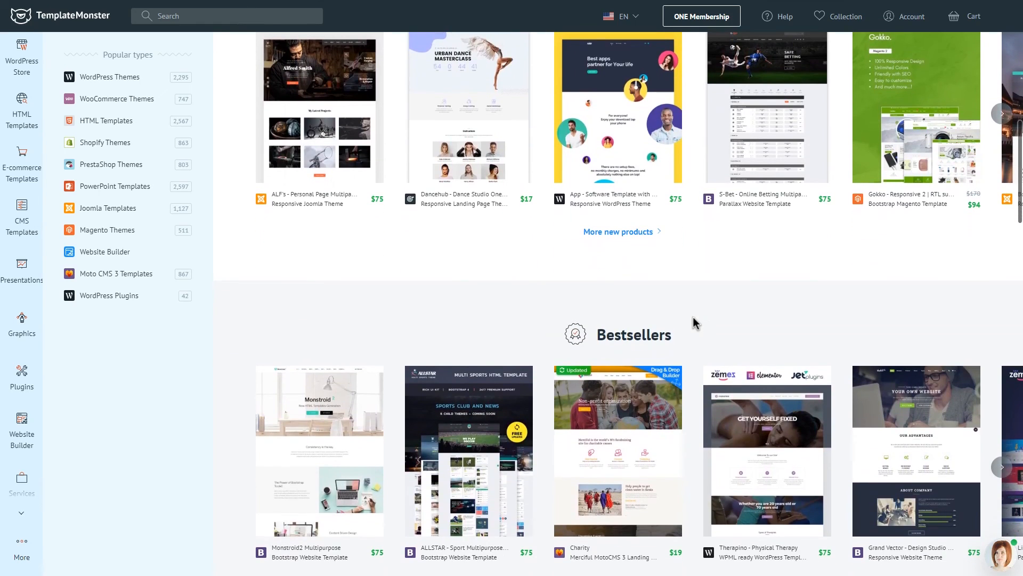
- Browse the HTML Templates and WooCommerce Themes catalogues
{"action": "left_click", "coordinate": [130, 83]}
{"action": "left_click", "coordinate": [128, 85]}
{"action": "left_click", "coordinate": [123, 101]}
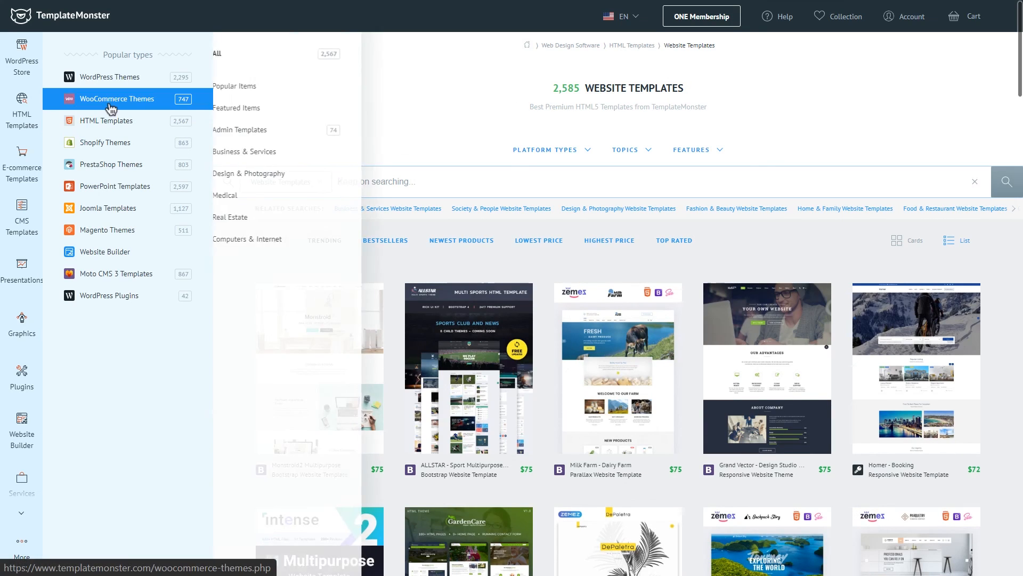
{"action": "mouse_move", "coordinate": [110, 108]}
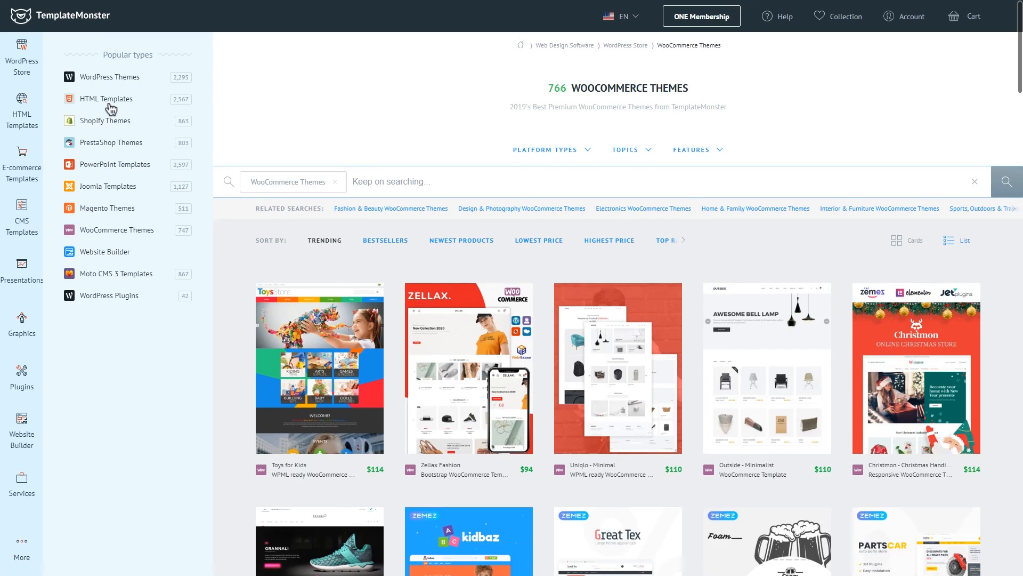
{"action": "scroll", "coordinate": [243, 294], "scroll_direction": "down", "scroll_amount": 3}
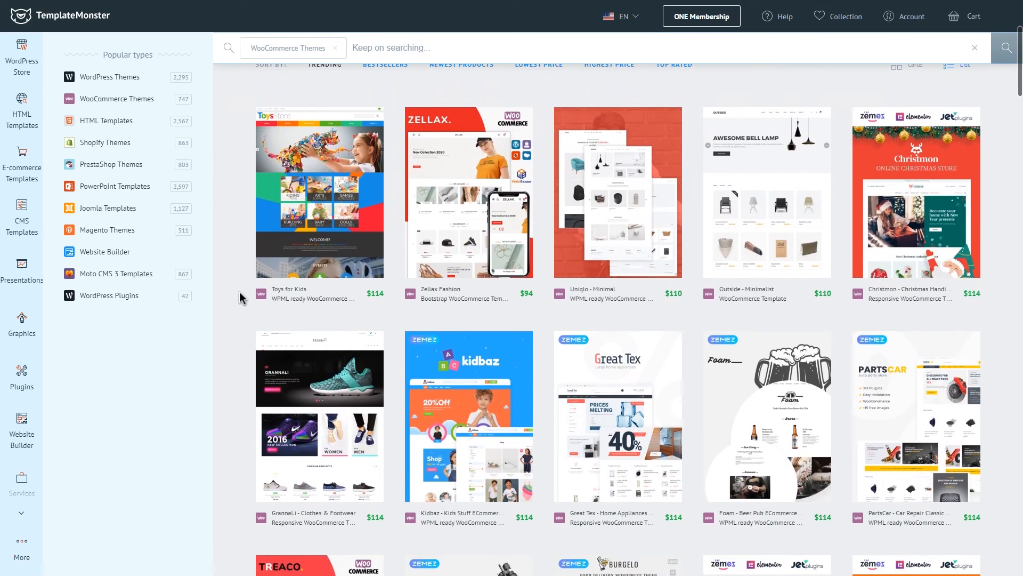
- Open the Graphics catalogue and look through its PowerPoint, Keynote, Resume and Certificate templates
{"action": "left_click", "coordinate": [32, 330]}
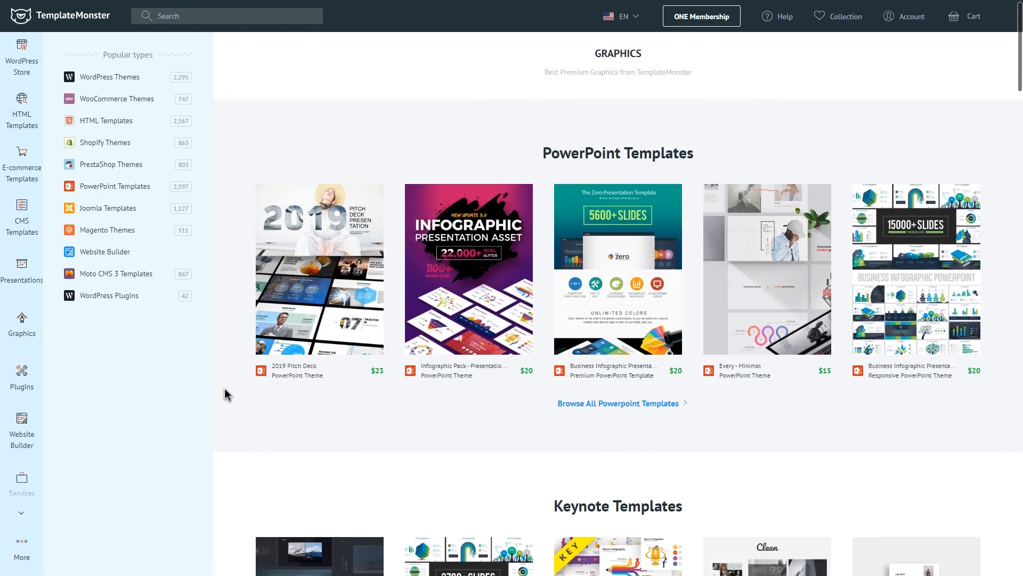
{"action": "scroll", "coordinate": [227, 395], "scroll_direction": "down", "scroll_amount": 3}
{"action": "scroll", "coordinate": [227, 394], "scroll_direction": "down", "scroll_amount": 5}
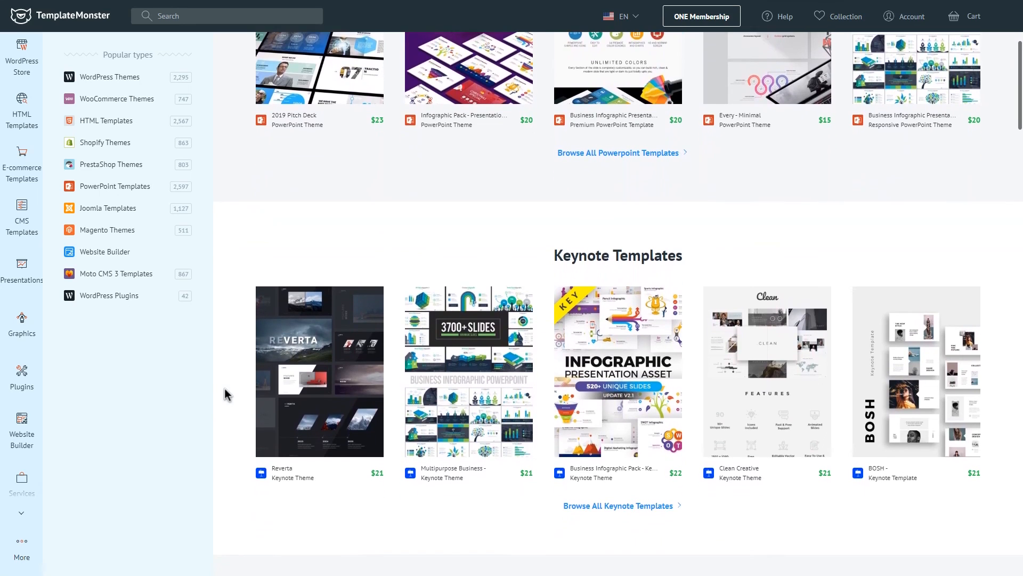
{"action": "scroll", "coordinate": [226, 394], "scroll_direction": "down", "scroll_amount": 5}
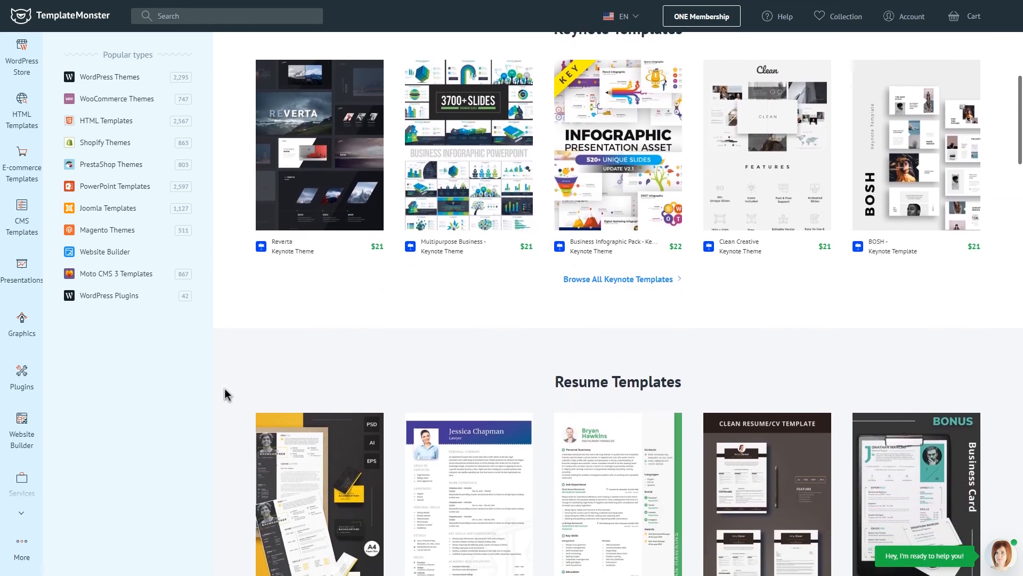
{"action": "scroll", "coordinate": [226, 393], "scroll_direction": "down", "scroll_amount": 5}
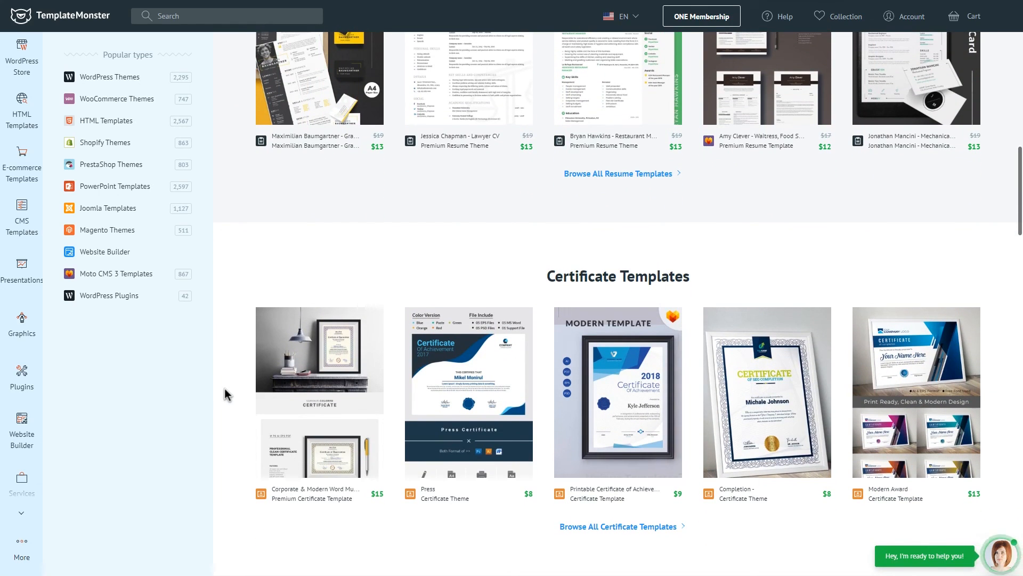
- Open the Illustrations category within Graphics and browse its items
{"action": "mouse_move", "coordinate": [20, 326]}
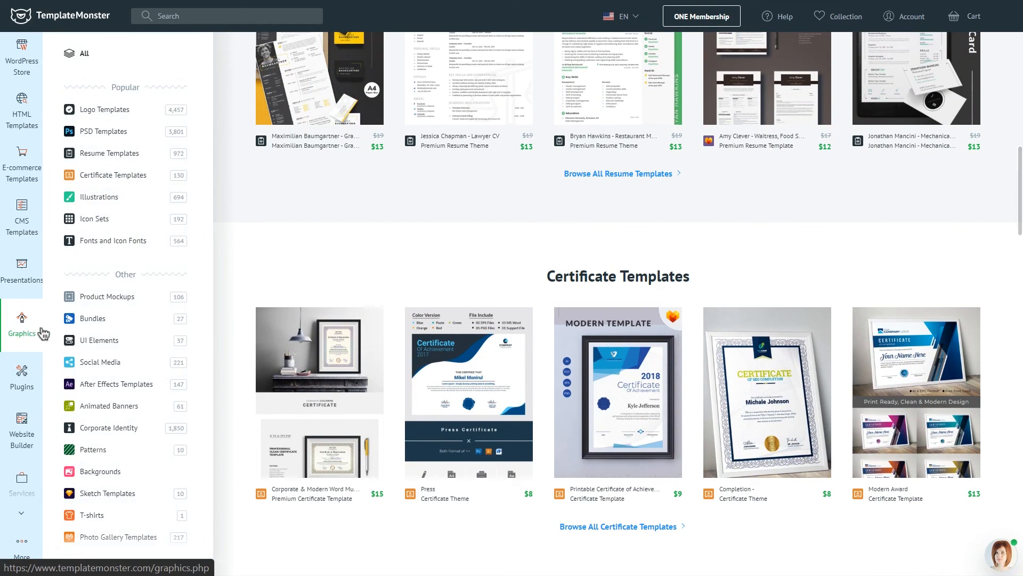
{"action": "left_click", "coordinate": [114, 198]}
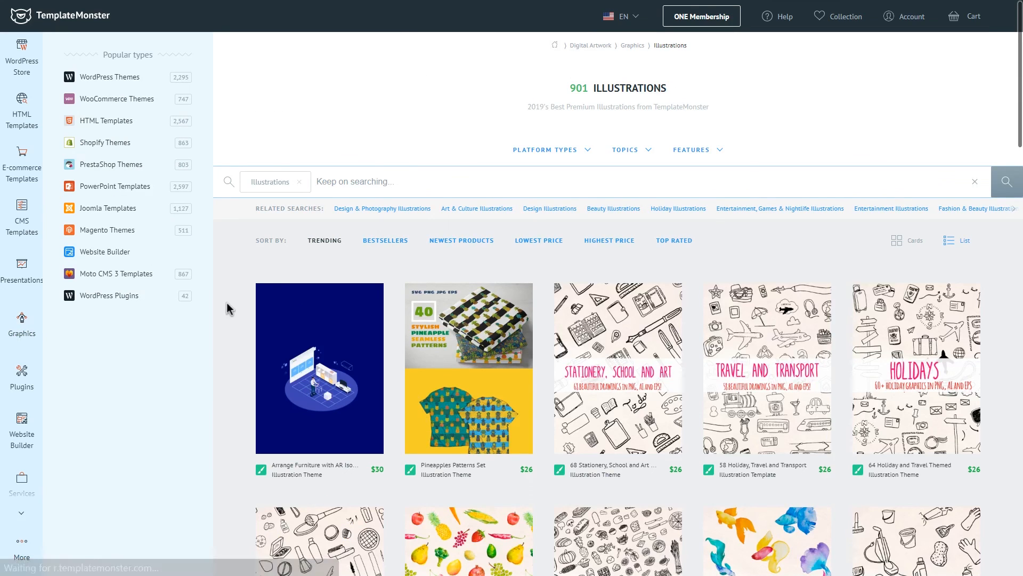
{"action": "scroll", "coordinate": [241, 309], "scroll_direction": "down", "scroll_amount": 3}
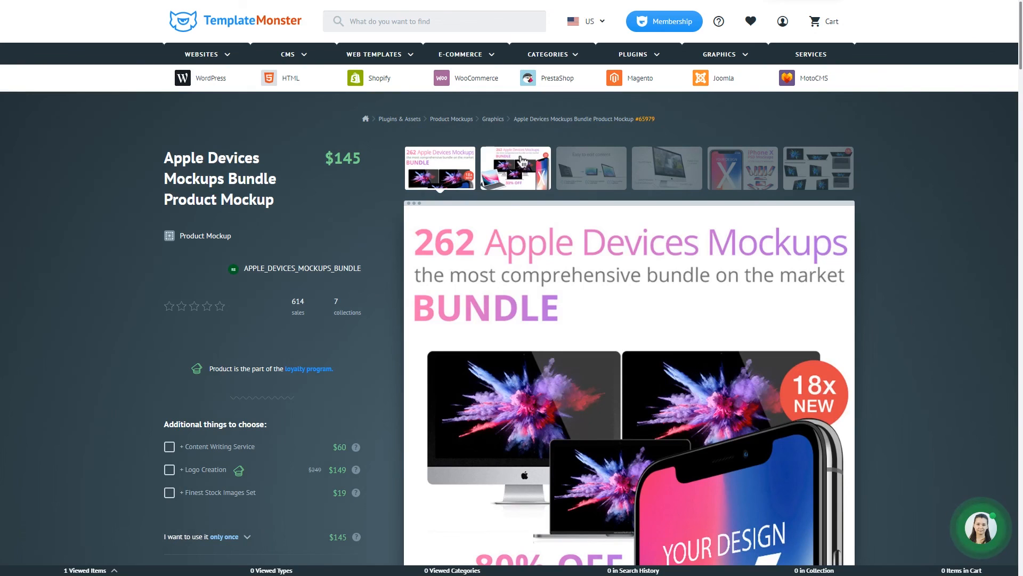
- Examine the preview images and product details of the Apple Devices Mockups Bundle
{"action": "left_click", "coordinate": [588, 176]}
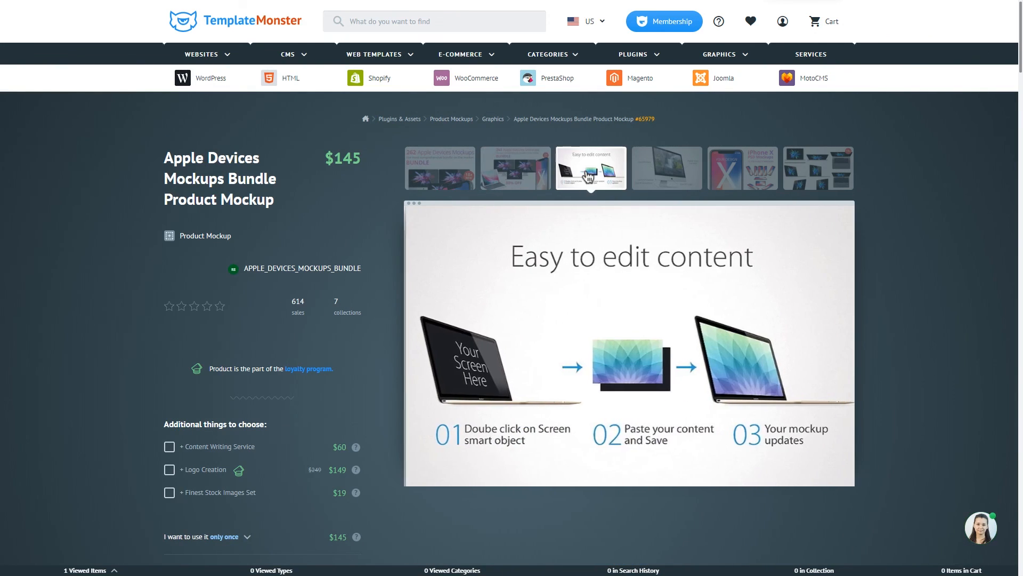
{"action": "left_click", "coordinate": [652, 184]}
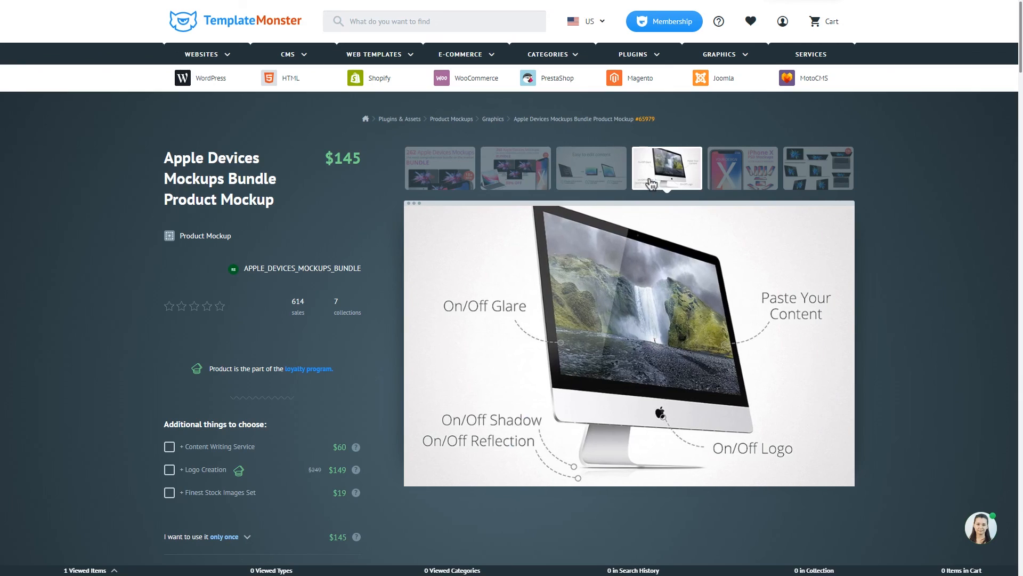
{"action": "left_click", "coordinate": [749, 184]}
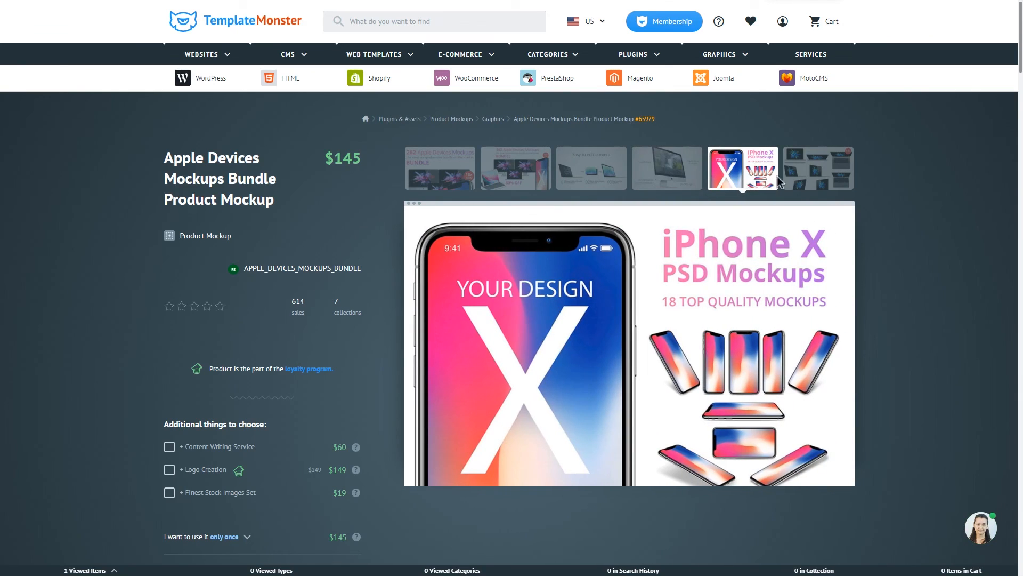
{"action": "left_click", "coordinate": [788, 181]}
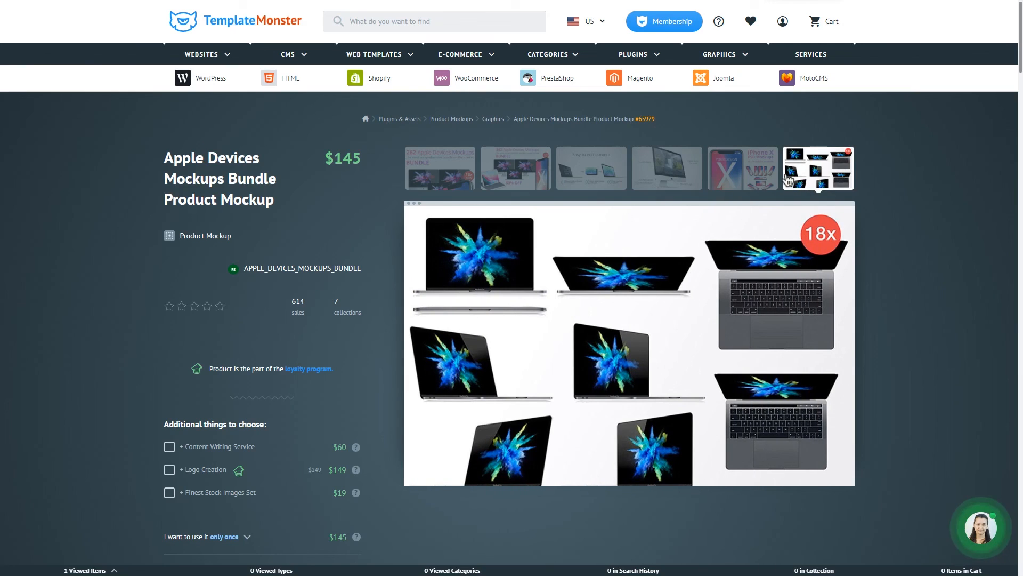
{"action": "left_click", "coordinate": [465, 169]}
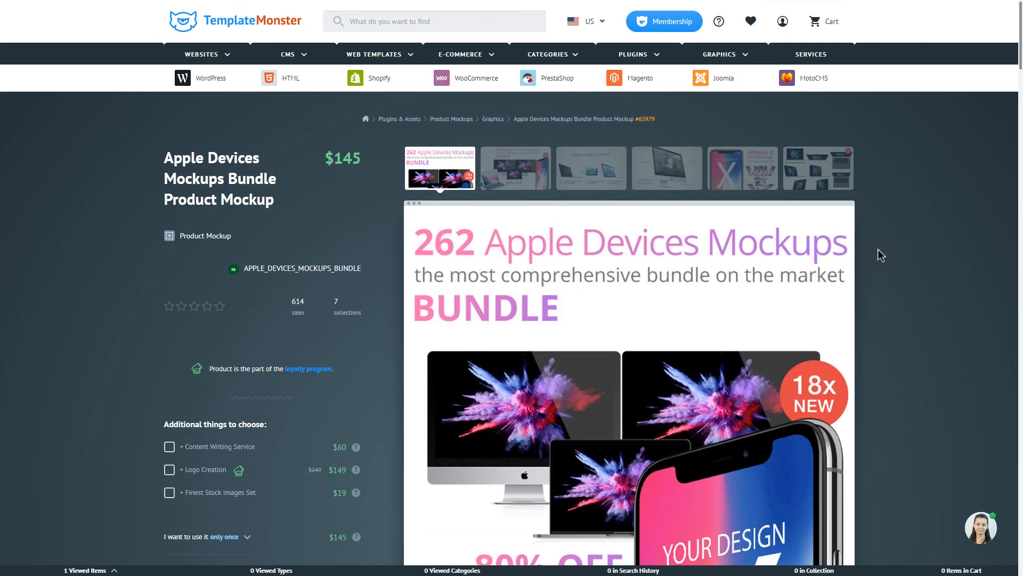
{"action": "scroll", "coordinate": [878, 255], "scroll_direction": "down", "scroll_amount": 5}
{"action": "scroll", "coordinate": [881, 250], "scroll_direction": "up", "scroll_amount": 4}
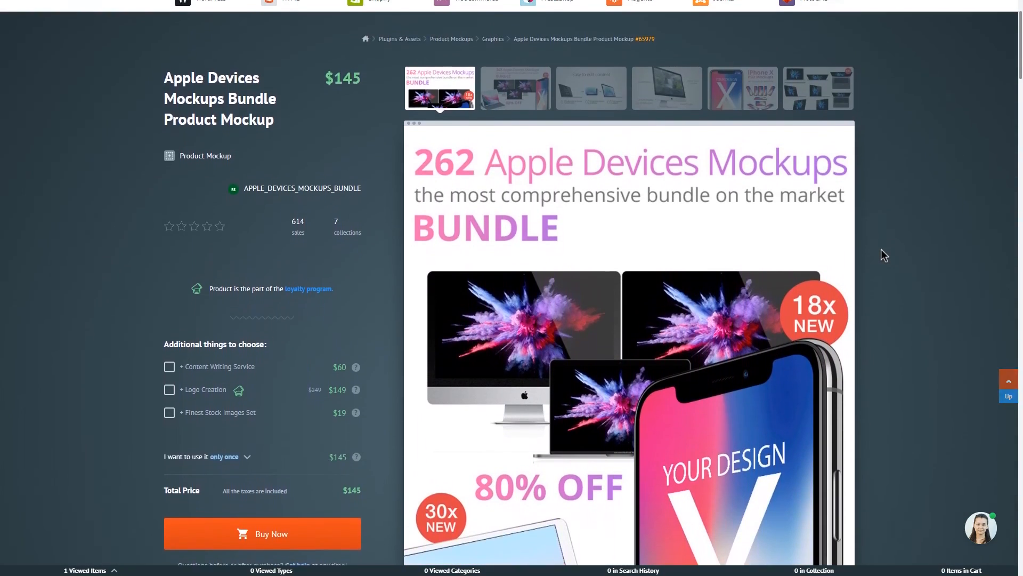
{"action": "scroll", "coordinate": [881, 249], "scroll_direction": "up", "scroll_amount": 2}
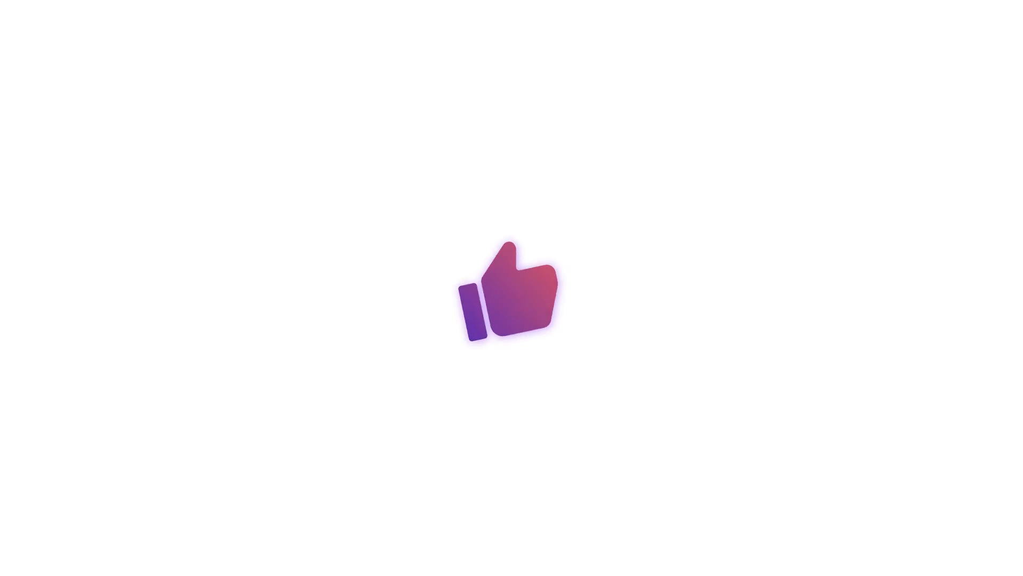